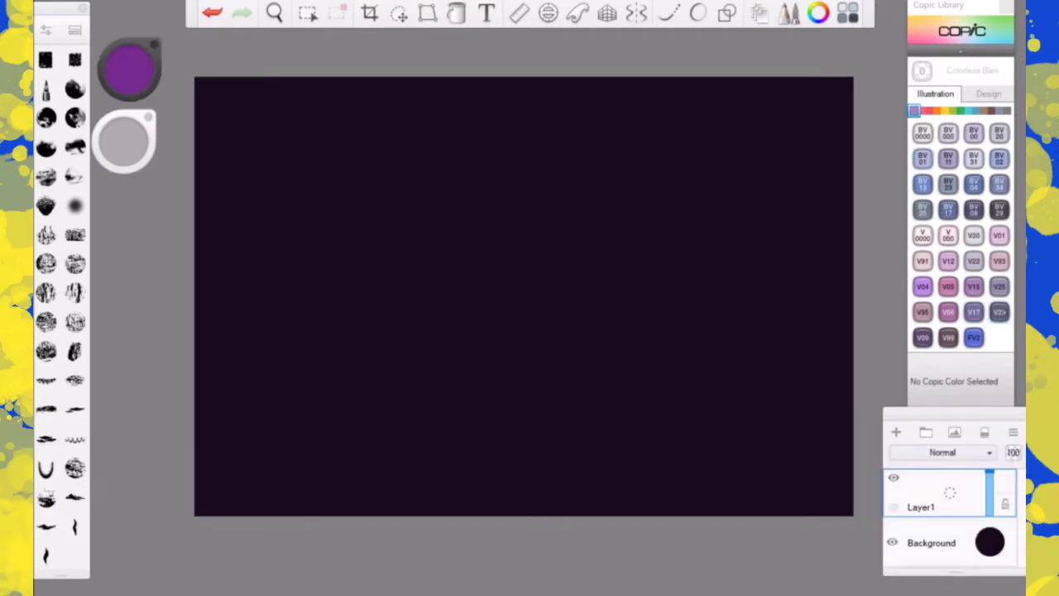
# - Paint a broad diagonal band of faint BV08 Blue Violet strokes across the dark canvas with the Fast Blocker brush
pyautogui.click(973, 210)
pyautogui.click(46, 60)
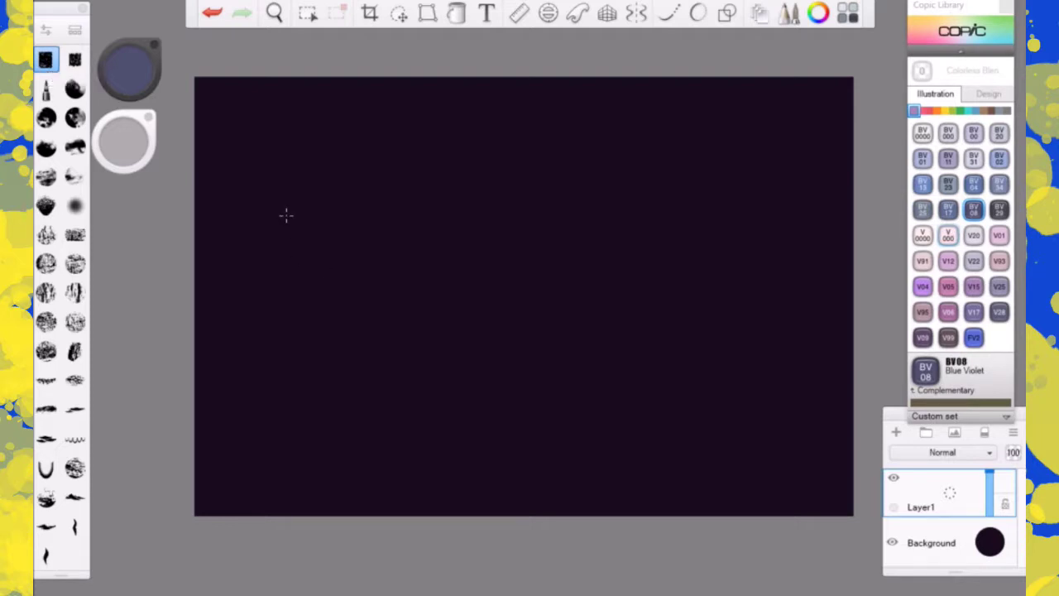
pyautogui.moveTo(128, 138); pyautogui.dragTo(128, 121)
pyautogui.moveTo(369, 143)
pyautogui.mouseDown()
pyautogui.moveTo(418, 236)
pyautogui.moveTo(608, 472)
pyautogui.mouseUp()
pyautogui.moveTo(126, 140); pyautogui.dragTo(126, 91)
pyautogui.moveTo(360, 81); pyautogui.dragTo(645, 513)
pyautogui.moveTo(363, 103); pyautogui.dragTo(608, 463)
pyautogui.moveTo(550, 331)
pyautogui.mouseDown()
pyautogui.moveTo(438, 155)
pyautogui.moveTo(685, 487)
pyautogui.mouseUp()
pyautogui.moveTo(377, 91); pyautogui.dragTo(616, 488)
pyautogui.moveTo(426, 112)
pyautogui.mouseDown()
pyautogui.moveTo(661, 488)
pyautogui.moveTo(450, 96)
pyautogui.mouseUp()
pyautogui.moveTo(347, 103)
pyautogui.mouseDown()
pyautogui.moveTo(405, 248)
pyautogui.moveTo(545, 463)
pyautogui.mouseUp()
pyautogui.moveTo(480, 472)
pyautogui.mouseDown()
pyautogui.moveTo(289, 224)
pyautogui.moveTo(447, 479)
pyautogui.mouseUp()
pyautogui.moveTo(571, 330)
pyautogui.mouseDown()
pyautogui.moveTo(736, 480)
pyautogui.moveTo(538, 190)
pyautogui.mouseUp()
pyautogui.moveTo(512, 116); pyautogui.dragTo(802, 430)
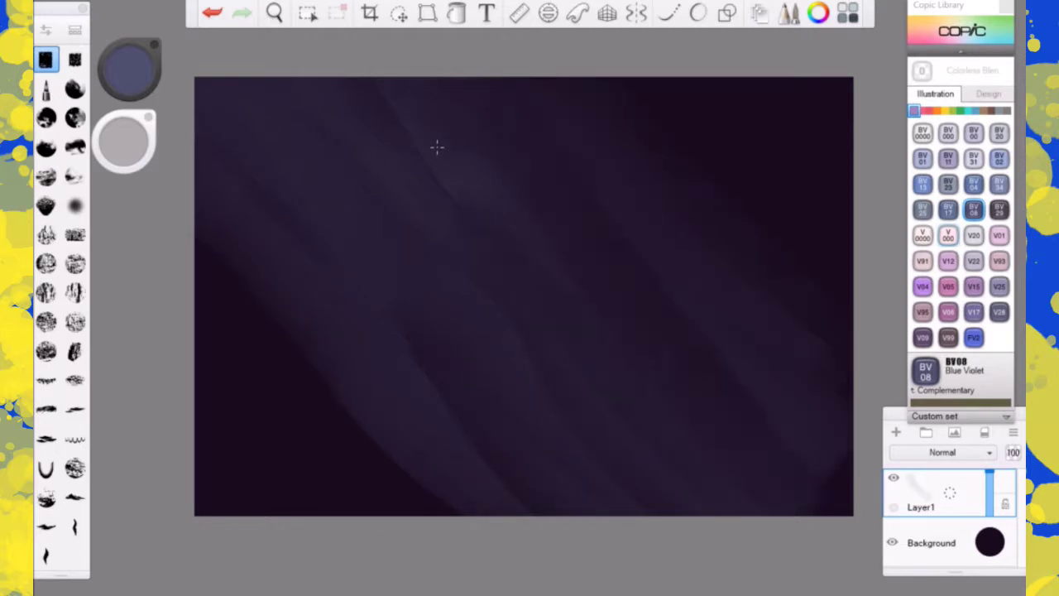
pyautogui.moveTo(483, 205); pyautogui.dragTo(404, 116)
pyautogui.moveTo(455, 508); pyautogui.dragTo(206, 248)
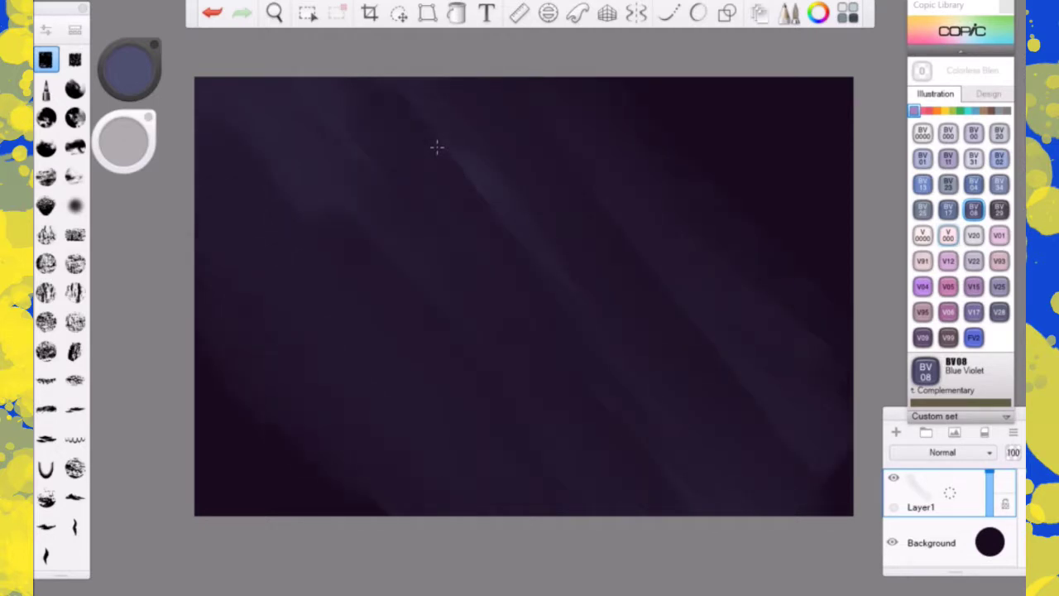
# - Layer stronger BV08 diagonal strokes over the band, from the upper-left edge to the lower-right corner
pyautogui.moveTo(418, 99); pyautogui.dragTo(761, 496)
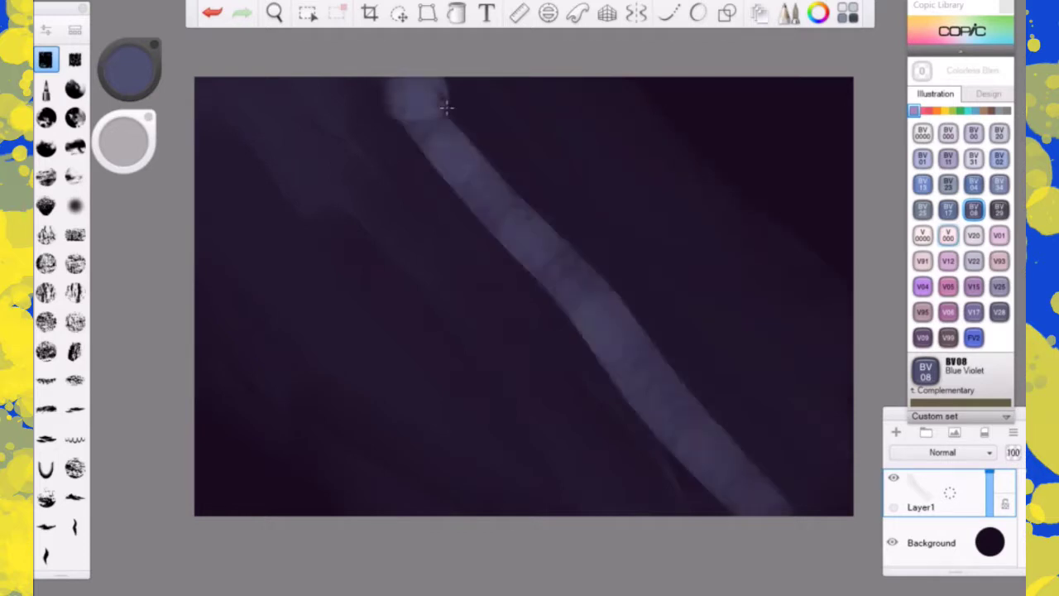
pyautogui.moveTo(645, 421); pyautogui.dragTo(401, 99)
pyautogui.moveTo(446, 149); pyautogui.dragTo(686, 397)
pyautogui.moveTo(653, 298); pyautogui.dragTo(472, 99)
pyautogui.moveTo(414, 182); pyautogui.dragTo(319, 103)
pyautogui.moveTo(372, 182); pyautogui.dragTo(695, 496)
pyautogui.moveTo(538, 256); pyautogui.dragTo(728, 422)
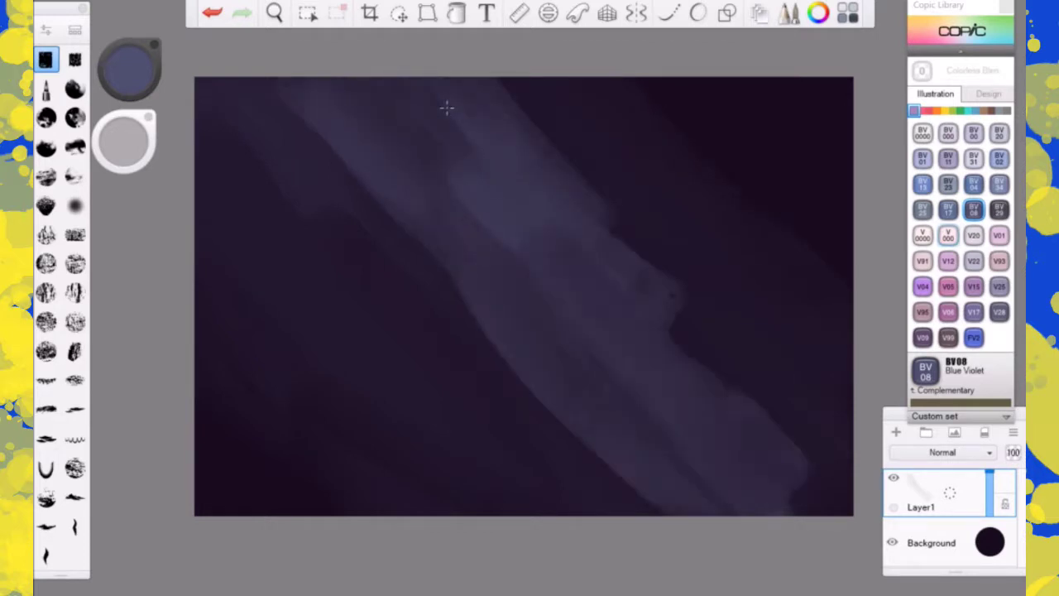
pyautogui.moveTo(786, 484); pyautogui.dragTo(587, 174)
pyautogui.moveTo(811, 380); pyautogui.dragTo(513, 87)
pyautogui.moveTo(297, 95); pyautogui.dragTo(529, 431)
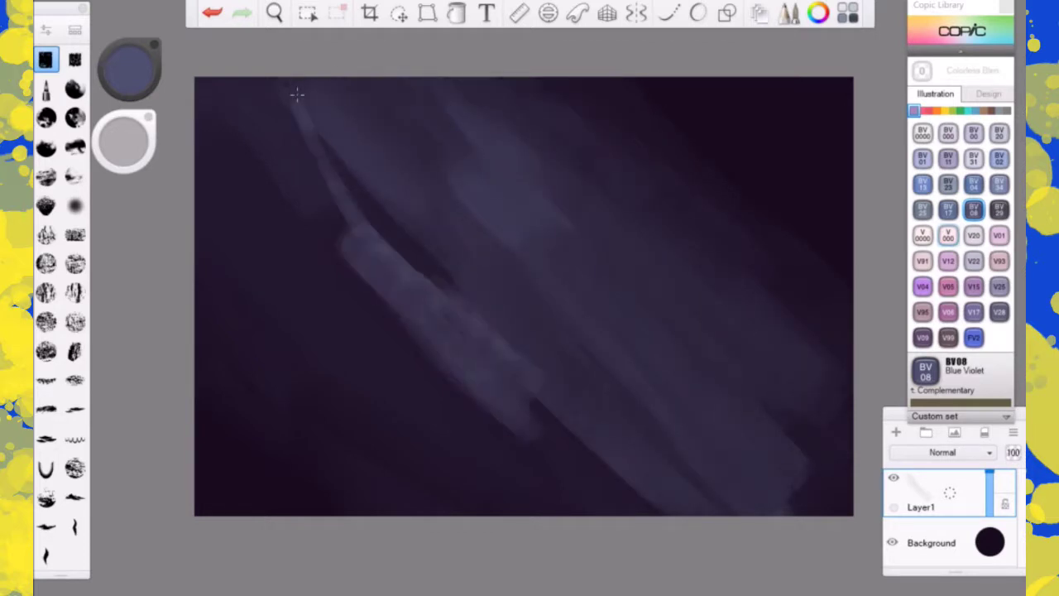
pyautogui.moveTo(388, 207); pyautogui.dragTo(620, 472)
pyautogui.moveTo(273, 91); pyautogui.dragTo(563, 496)
pyautogui.moveTo(372, 289); pyautogui.dragTo(637, 471)
pyautogui.moveTo(646, 397)
pyautogui.mouseDown()
pyautogui.moveTo(562, 240)
pyautogui.moveTo(592, 124)
pyautogui.moveTo(815, 302)
pyautogui.moveTo(641, 92)
pyautogui.mouseUp()
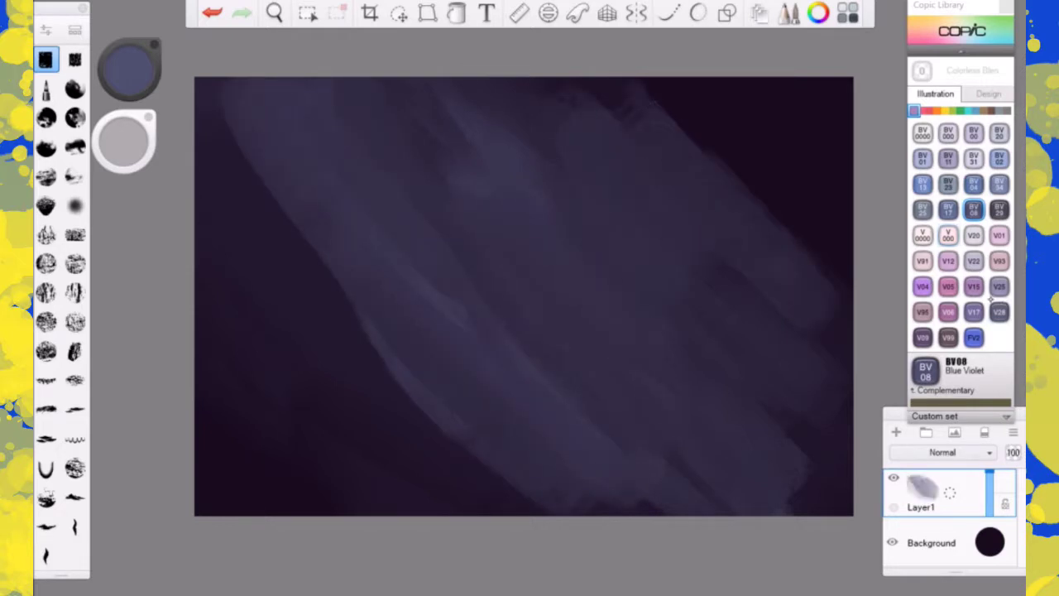
# - Paint V09 Violet strokes along the lower-left side of the diagonal band
pyautogui.click(972, 286)
pyautogui.click(922, 337)
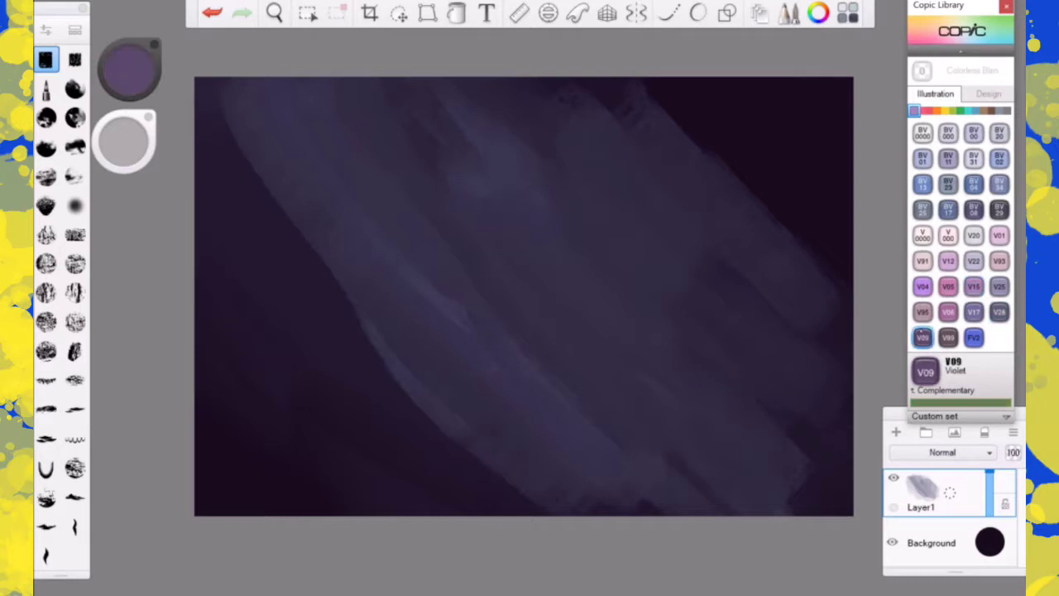
pyautogui.moveTo(277, 118); pyautogui.dragTo(550, 471)
pyautogui.moveTo(339, 194); pyautogui.dragTo(533, 438)
pyautogui.moveTo(281, 182); pyautogui.dragTo(483, 463)
pyautogui.moveTo(215, 87); pyautogui.dragTo(314, 277)
pyautogui.moveTo(223, 129)
pyautogui.mouseDown()
pyautogui.moveTo(526, 497)
pyautogui.moveTo(252, 219)
pyautogui.mouseUp()
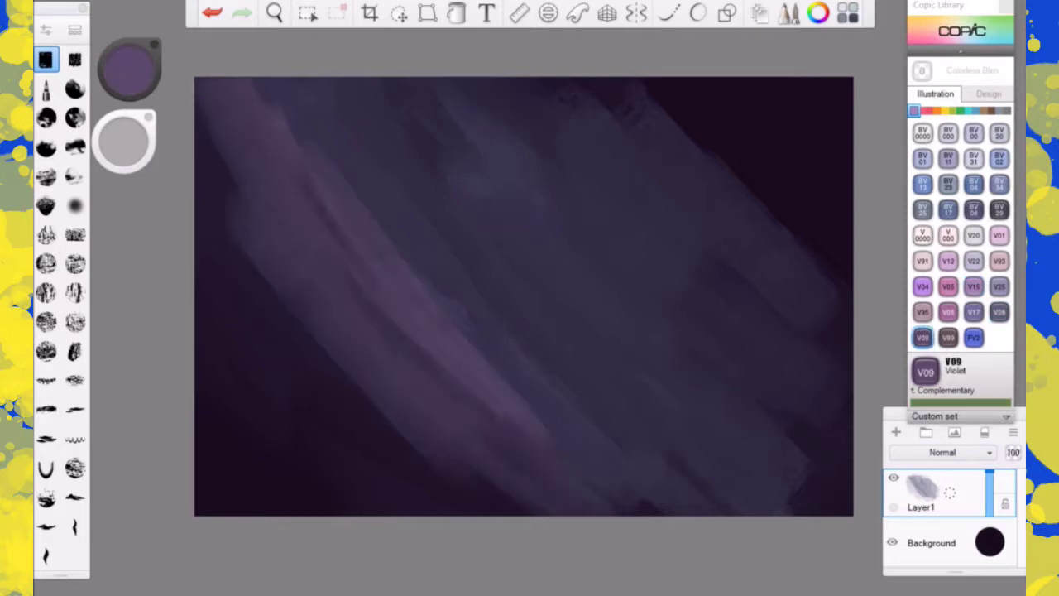
# - Extend the V09 violet strokes across the middle of the band down to the lower-right corner
pyautogui.moveTo(319, 166); pyautogui.dragTo(529, 443)
pyautogui.moveTo(345, 93)
pyautogui.mouseDown()
pyautogui.moveTo(664, 451)
pyautogui.moveTo(389, 103)
pyautogui.moveTo(608, 451)
pyautogui.mouseUp()
pyautogui.moveTo(438, 132); pyautogui.dragTo(732, 426)
pyautogui.moveTo(575, 223); pyautogui.dragTo(781, 451)
pyautogui.moveTo(699, 422)
pyautogui.mouseDown()
pyautogui.moveTo(529, 206)
pyautogui.moveTo(761, 488)
pyautogui.mouseUp()
pyautogui.moveTo(311, 186); pyautogui.dragTo(513, 455)
pyautogui.moveTo(343, 372); pyautogui.dragTo(500, 497)
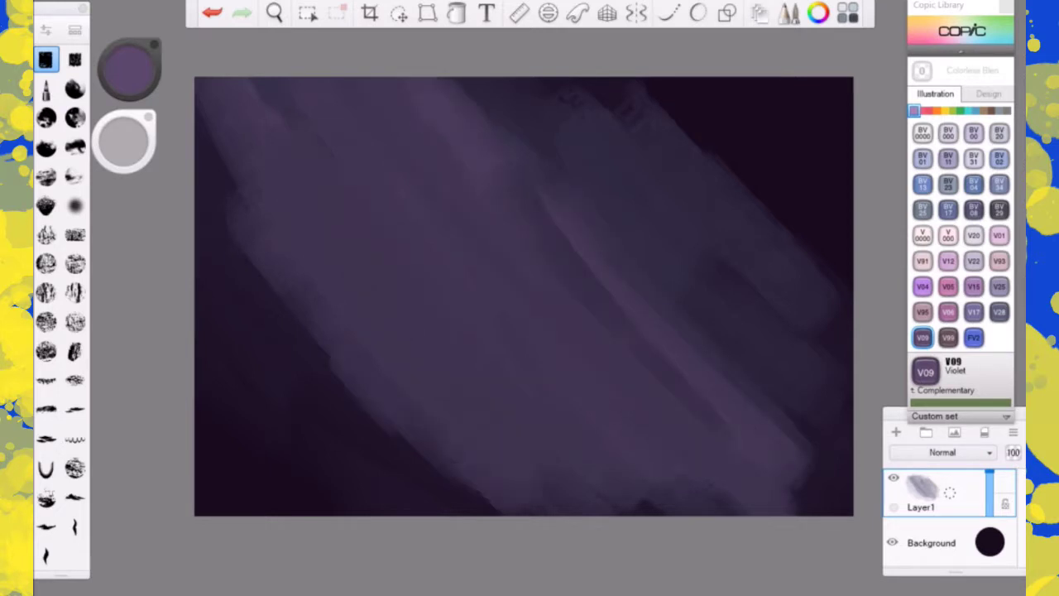
# - Reinforce the violet along the band's left edge and its central diagonal with more V09 strokes
pyautogui.moveTo(238, 211); pyautogui.dragTo(438, 405)
pyautogui.moveTo(483, 222); pyautogui.dragTo(657, 410)
pyautogui.moveTo(670, 397); pyautogui.dragTo(592, 306)
pyautogui.moveTo(509, 199); pyautogui.dragTo(703, 418)
pyautogui.moveTo(691, 389); pyautogui.dragTo(550, 223)
pyautogui.moveTo(493, 244); pyautogui.dragTo(621, 391)
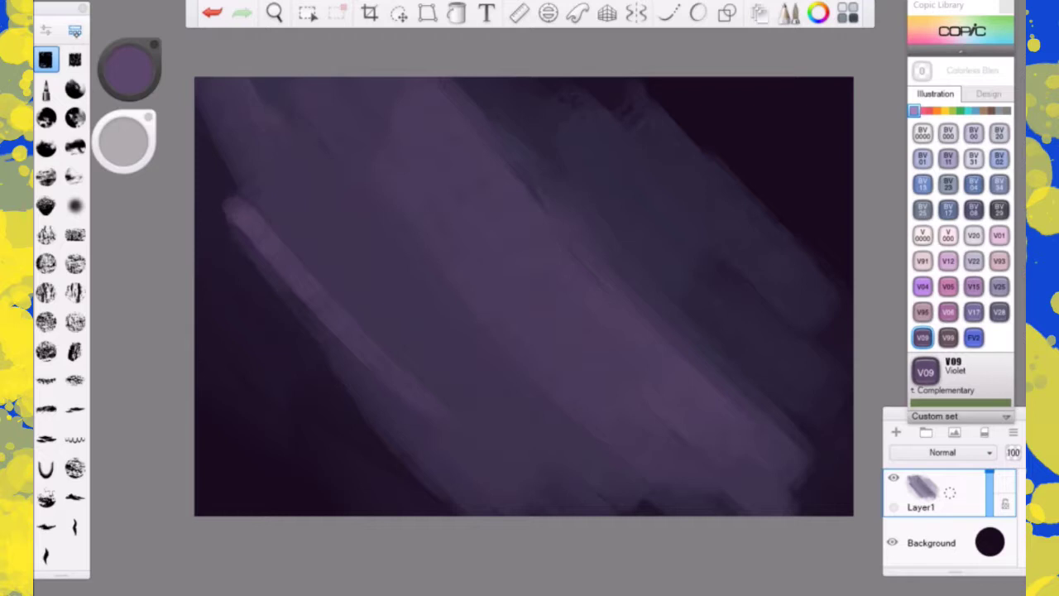
# - Blend the blue and violet strokes into a smooth sky gradient with the Wash copy brush
pyautogui.click(76, 31)
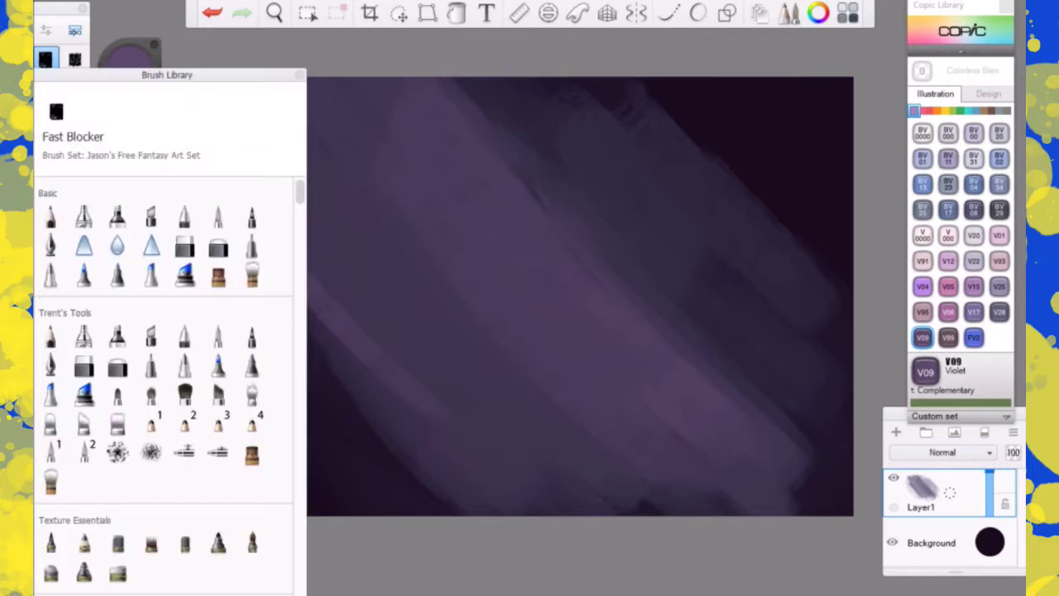
pyautogui.click(252, 275)
pyautogui.click(299, 76)
pyautogui.moveTo(125, 135)
pyautogui.mouseDown()
pyautogui.moveTo(139, 144)
pyautogui.moveTo(127, 144)
pyautogui.mouseUp()
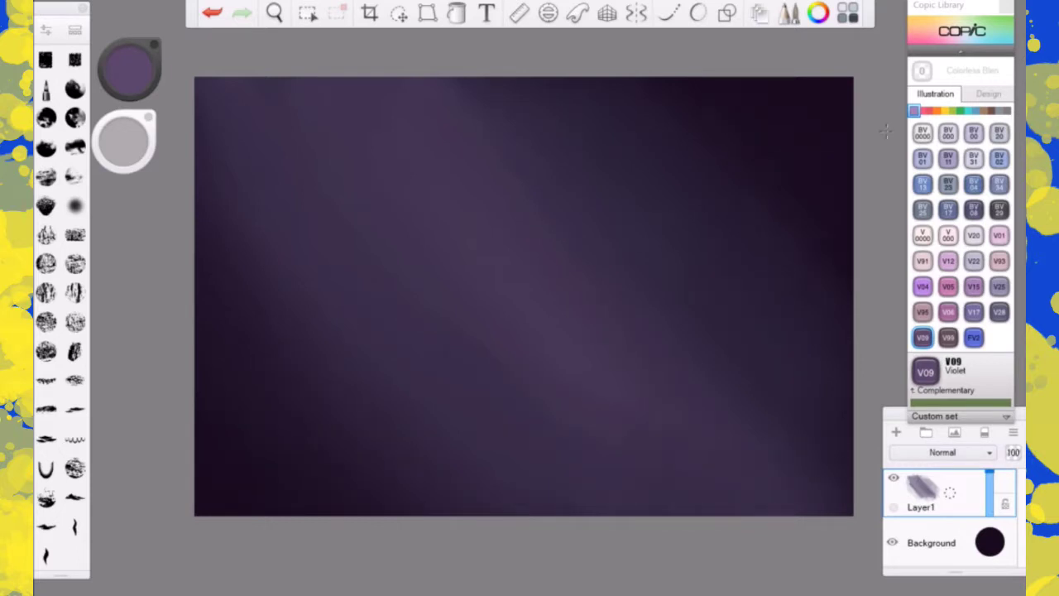
# - Choose the Sparkle brush from the Manga Stamps set
pyautogui.click(75, 30)
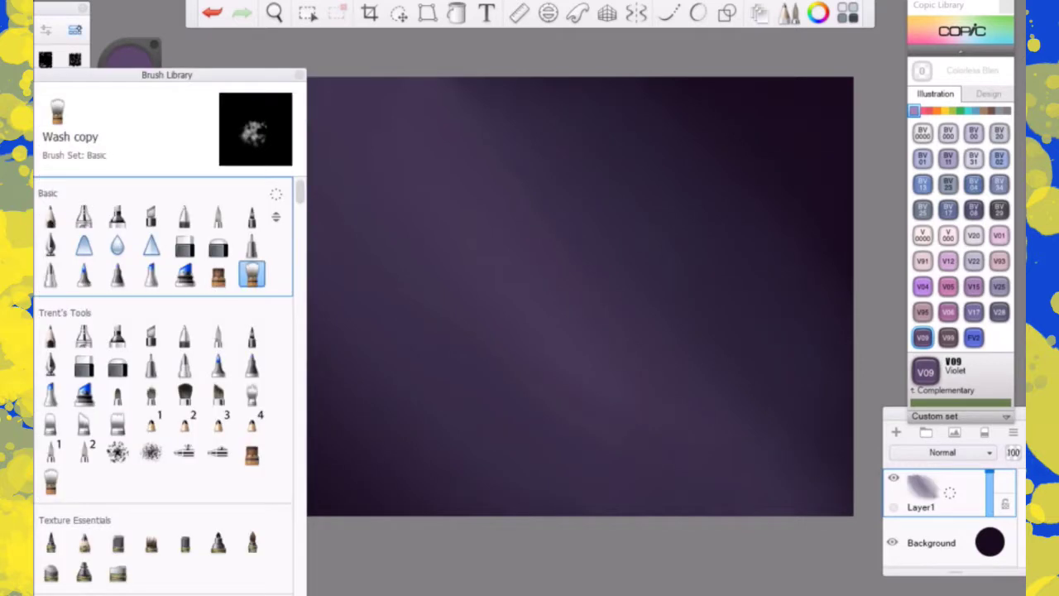
pyautogui.moveTo(300, 194); pyautogui.dragTo(299, 434)
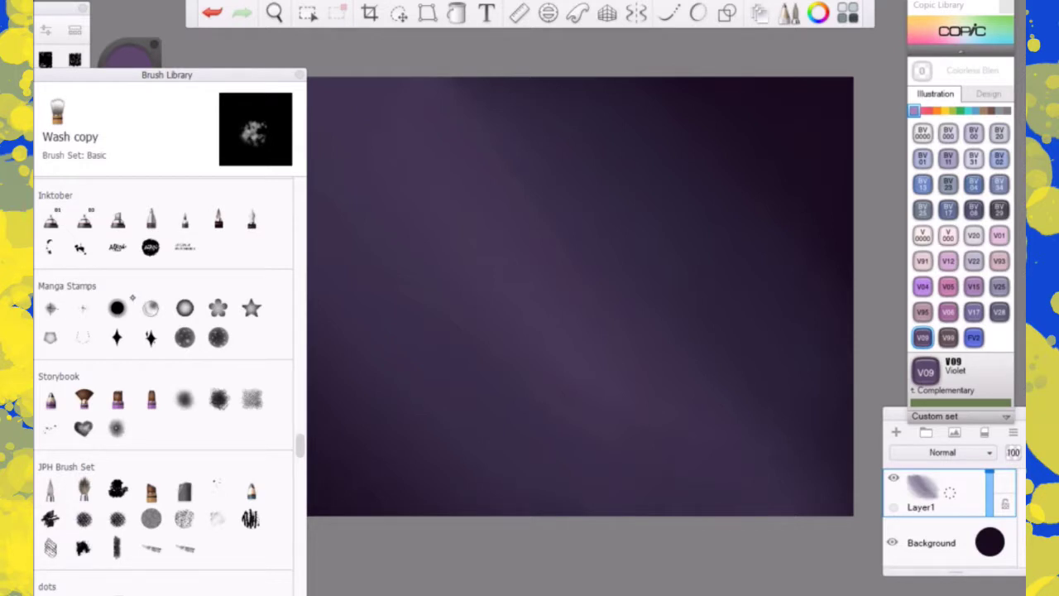
pyautogui.click(83, 308)
pyautogui.click(212, 13)
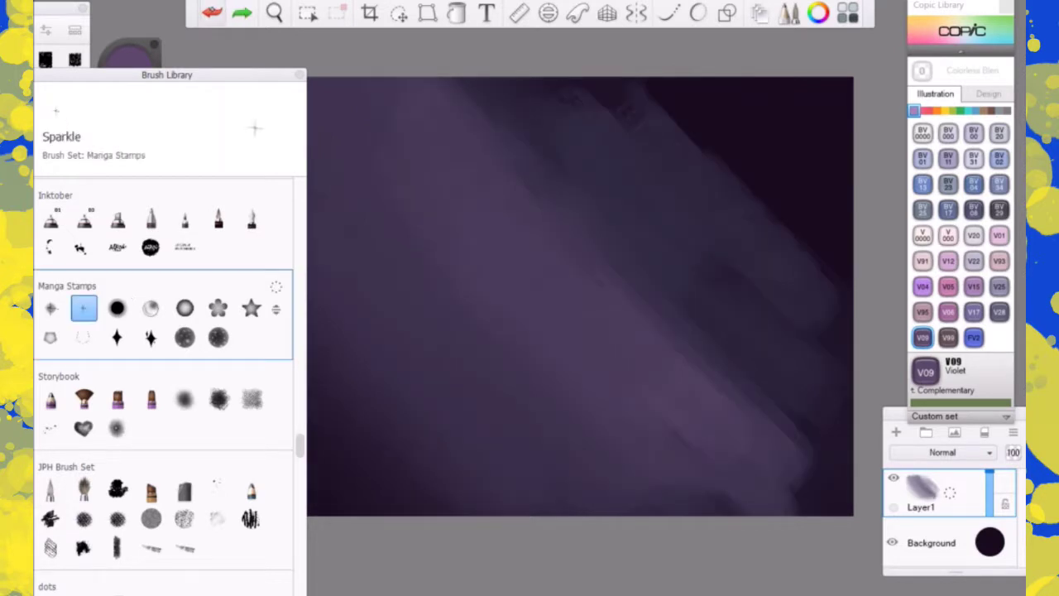
pyautogui.click(242, 12)
pyautogui.click(666, 283)
pyautogui.click(211, 12)
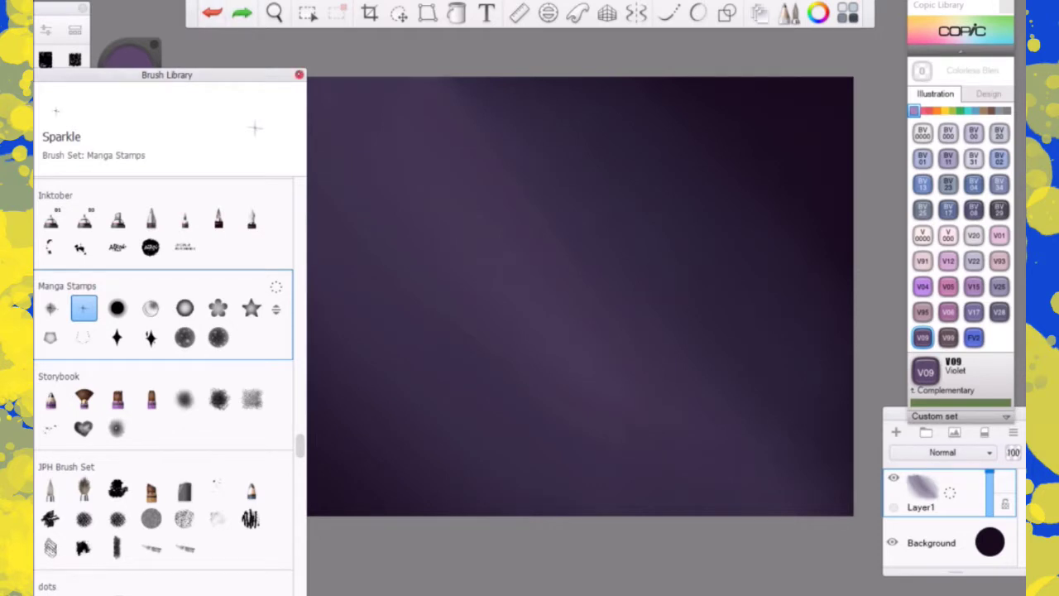
# - Adjust the Sparkle brush size and set the colour to BV0000 Pale Thistle
pyautogui.click(74, 30)
pyautogui.click(123, 141)
pyautogui.moveTo(123, 141); pyautogui.dragTo(76, 146)
pyautogui.moveTo(131, 141); pyautogui.dragTo(93, 143)
pyautogui.click(923, 132)
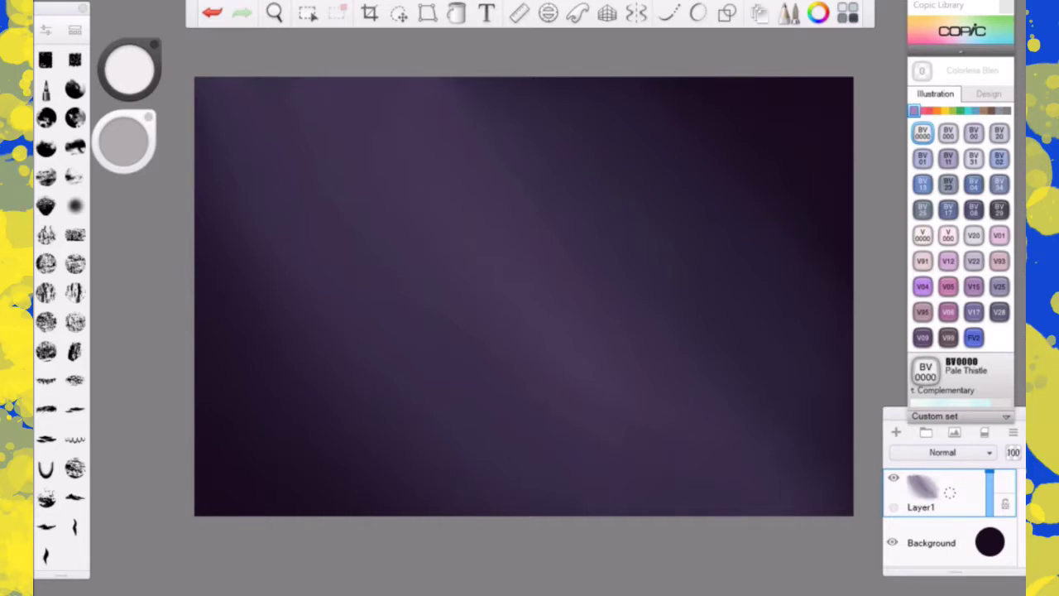
# - Scatter small pale sparkle stars over the sky, from the upper right to the lower left
pyautogui.click(212, 13)
pyautogui.moveTo(123, 142); pyautogui.dragTo(123, 112)
pyautogui.moveTo(555, 141); pyautogui.dragTo(815, 227)
pyautogui.click(672, 146)
pyautogui.click(795, 134)
pyautogui.click(785, 281)
pyautogui.click(608, 188)
pyautogui.click(724, 361)
pyautogui.click(217, 400)
pyautogui.click(217, 485)
pyautogui.click(287, 496)
pyautogui.click(470, 483)
pyautogui.click(456, 357)
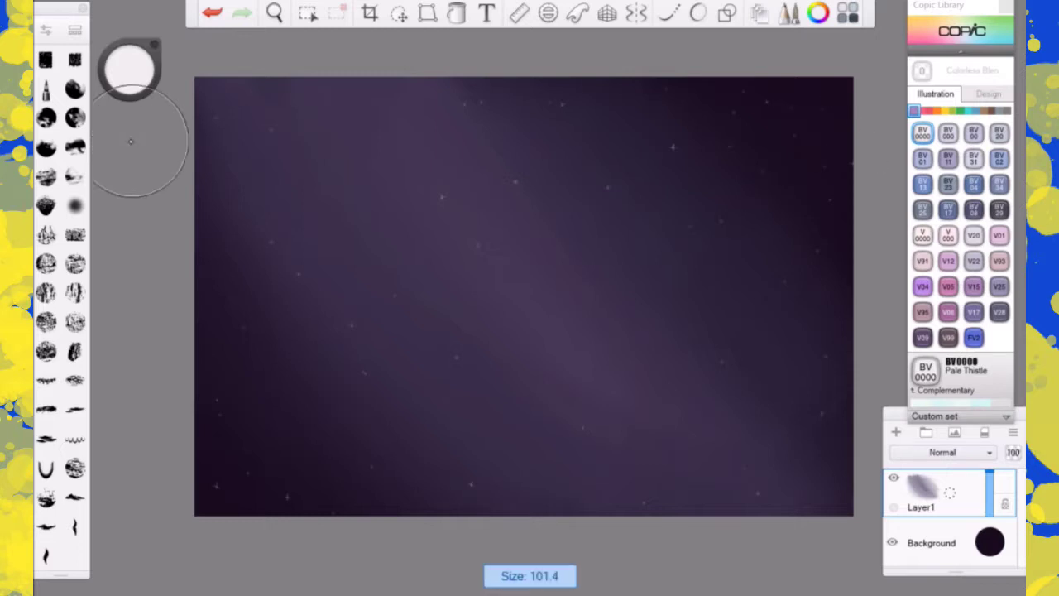
# - Stamp a few larger sparkles in the upper-right corner, centre, lower middle and lower right of the sky
pyautogui.click(834, 104)
pyautogui.hotkey('ctrl', 'z')
pyautogui.click(837, 92)
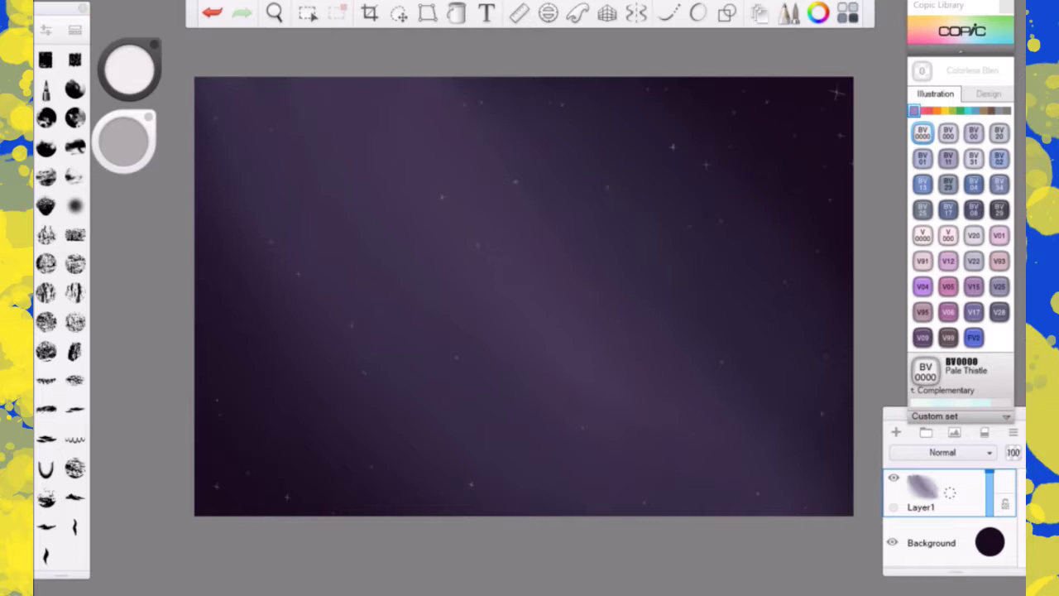
pyautogui.click(559, 354)
pyautogui.click(532, 477)
pyautogui.click(772, 449)
pyautogui.click(213, 14)
pyautogui.click(765, 447)
# - Switch to the solid soft-edged dot in the Manga Stamps set and adjust its size for round stars
pyautogui.click(74, 30)
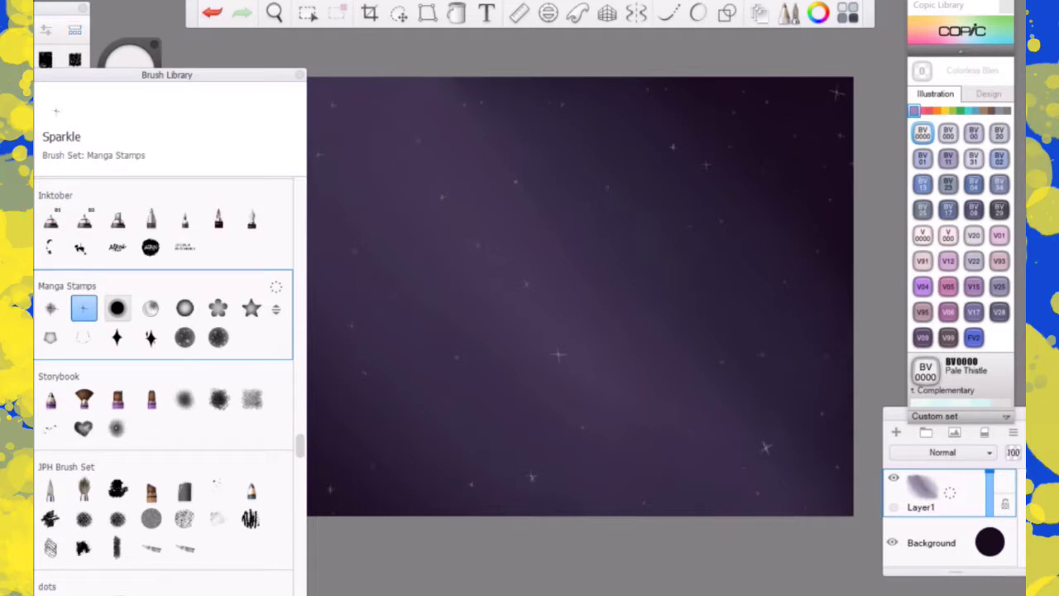
pyautogui.click(117, 309)
pyautogui.click(299, 74)
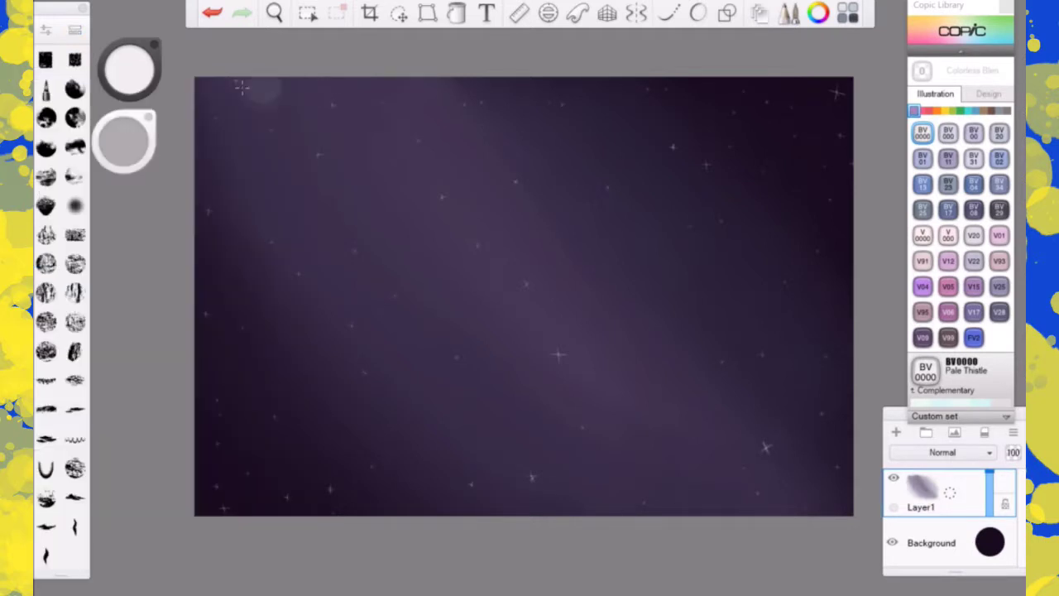
pyautogui.click(124, 140)
pyautogui.moveTo(124, 141); pyautogui.dragTo(209, 147)
pyautogui.click(74, 147)
pyautogui.click(705, 96)
pyautogui.click(212, 13)
pyautogui.click(75, 147)
# - Stamp round dot stars down the right side, across the upper middle and in the lower left of the sky
pyautogui.click(749, 96)
pyautogui.click(769, 185)
pyautogui.click(846, 226)
pyautogui.click(760, 261)
pyautogui.click(827, 319)
pyautogui.click(462, 142)
pyautogui.click(575, 142)
pyautogui.click(455, 301)
pyautogui.click(391, 454)
pyautogui.click(249, 461)
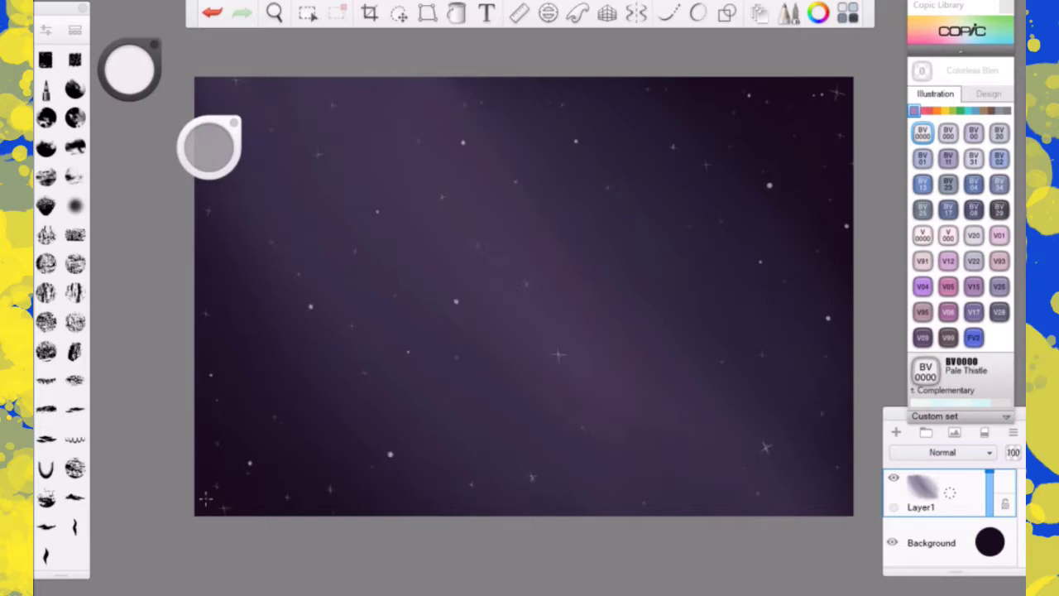
# - Add more round stars at the lower-left edge, lower middle, centre and upper left of the sky
pyautogui.click(197, 444)
pyautogui.click(657, 456)
pyautogui.click(643, 330)
pyautogui.click(587, 233)
pyautogui.click(312, 94)
pyautogui.click(285, 175)
# - Adjust the dot size and stamp round stars along the upper-left edge, lower right and upper right of the sky
pyautogui.moveTo(210, 117); pyautogui.dragTo(164, 101)
pyautogui.click(243, 81)
pyautogui.click(207, 94)
pyautogui.click(209, 134)
pyautogui.click(228, 244)
pyautogui.click(816, 484)
pyautogui.click(786, 389)
pyautogui.click(784, 505)
pyautogui.click(708, 128)
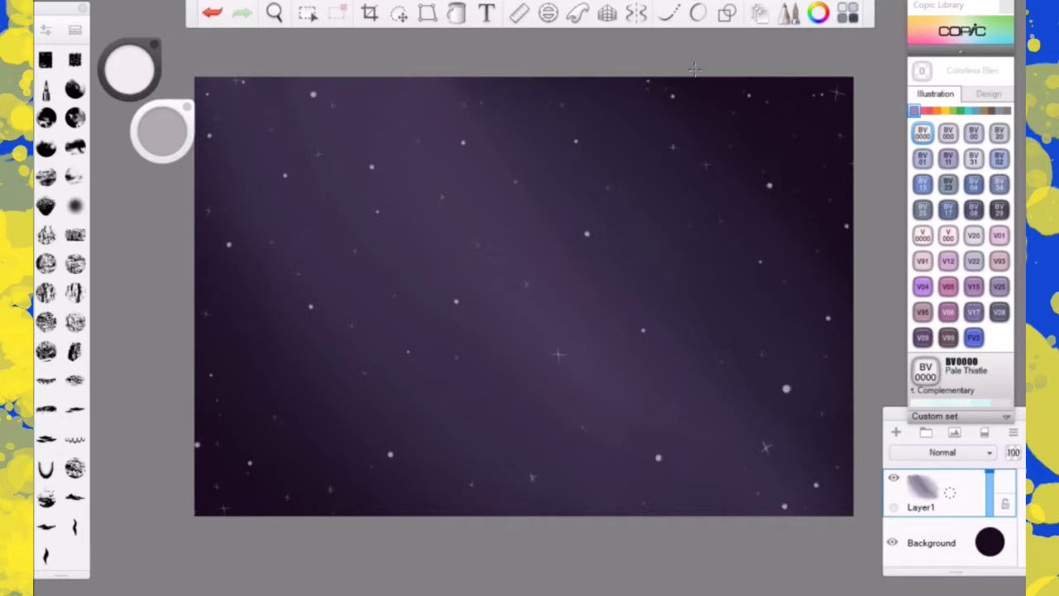
pyautogui.click(689, 94)
# - Fill the lower-left area of the sky with a cluster of round stars
pyautogui.click(249, 380)
pyautogui.click(280, 456)
pyautogui.click(235, 403)
pyautogui.click(212, 487)
pyautogui.click(214, 323)
# - On a new layer, paint a soft haze in V99 Aubergine and FV2 blue over the lower-right part of the sky
pyautogui.click(75, 88)
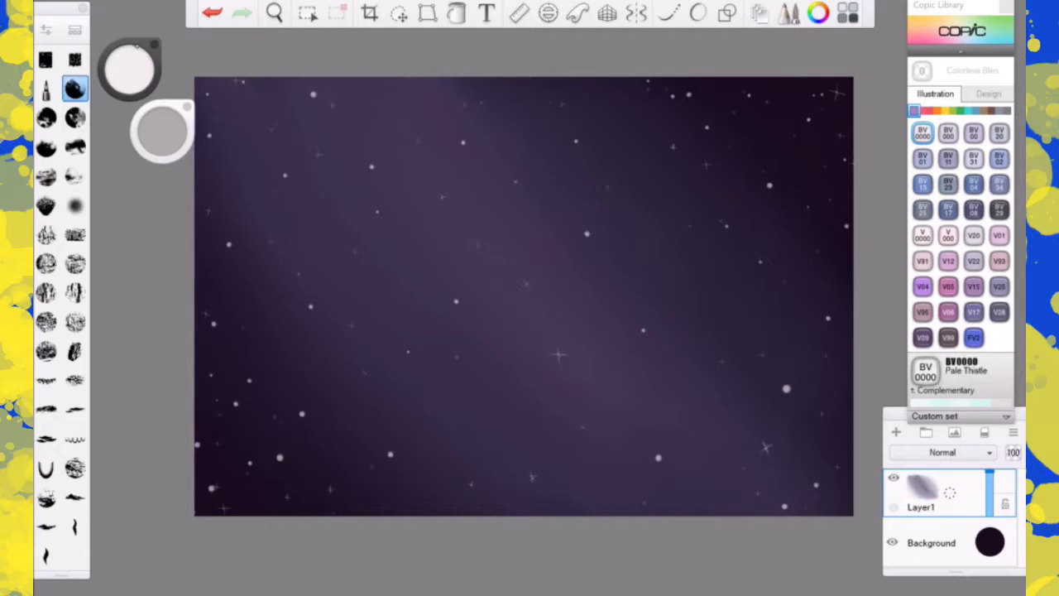
pyautogui.click(895, 431)
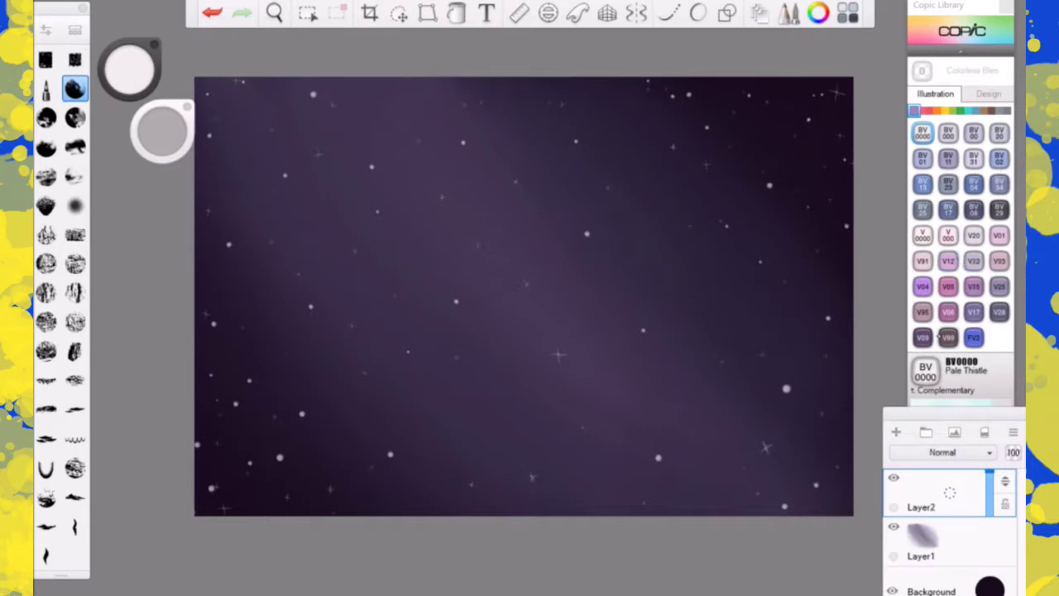
pyautogui.click(948, 336)
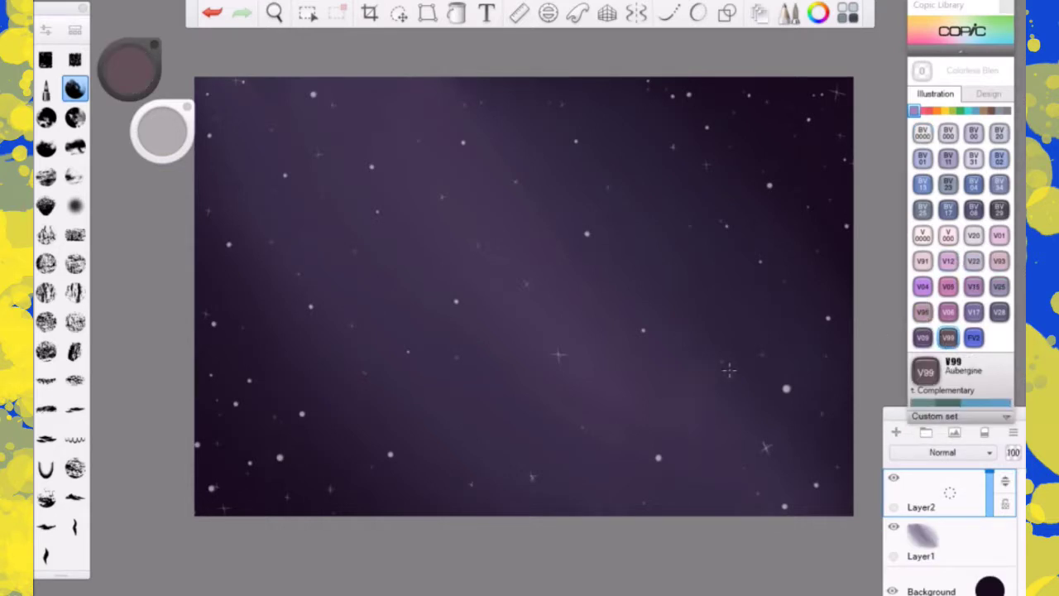
pyautogui.moveTo(175, 130); pyautogui.dragTo(174, 76)
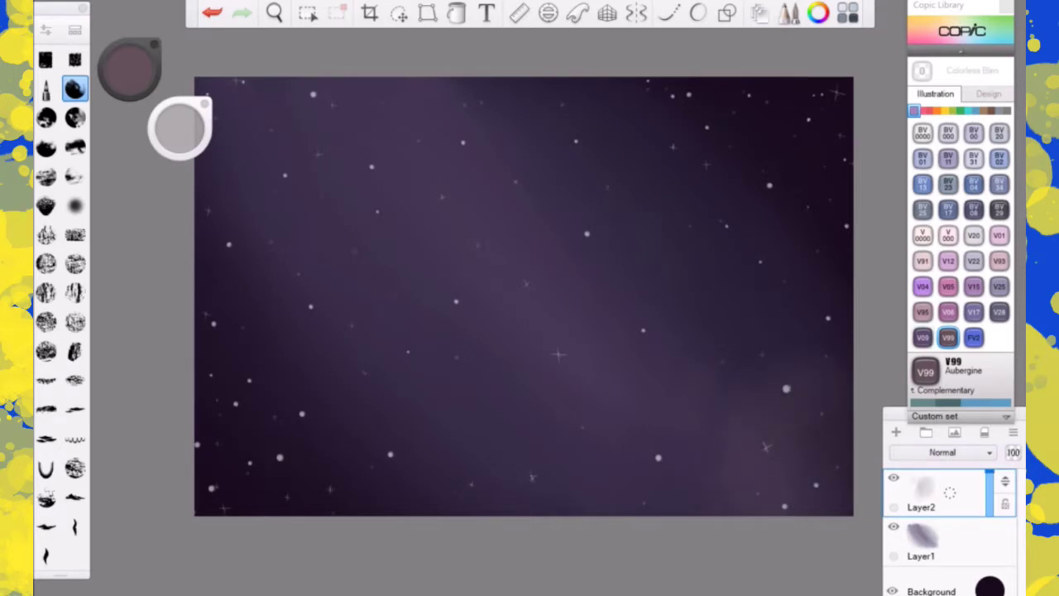
pyautogui.click(973, 336)
pyautogui.moveTo(796, 457)
pyautogui.mouseDown()
pyautogui.moveTo(721, 444)
pyautogui.moveTo(810, 382)
pyautogui.mouseUp()
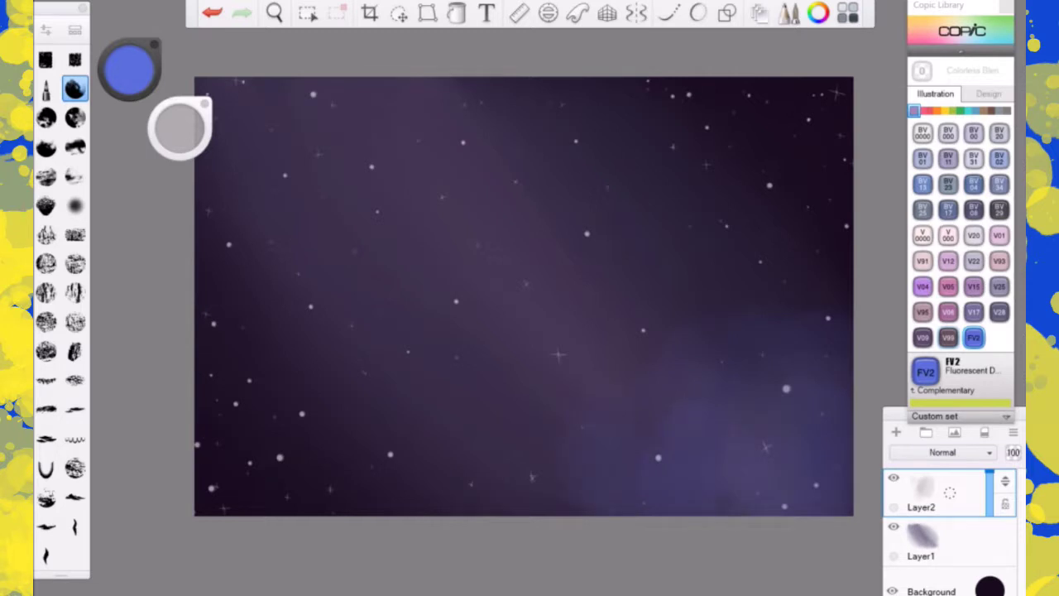
# - Add two empty layers above the star layer, move one to the top and make Layer3 active
pyautogui.click(943, 534)
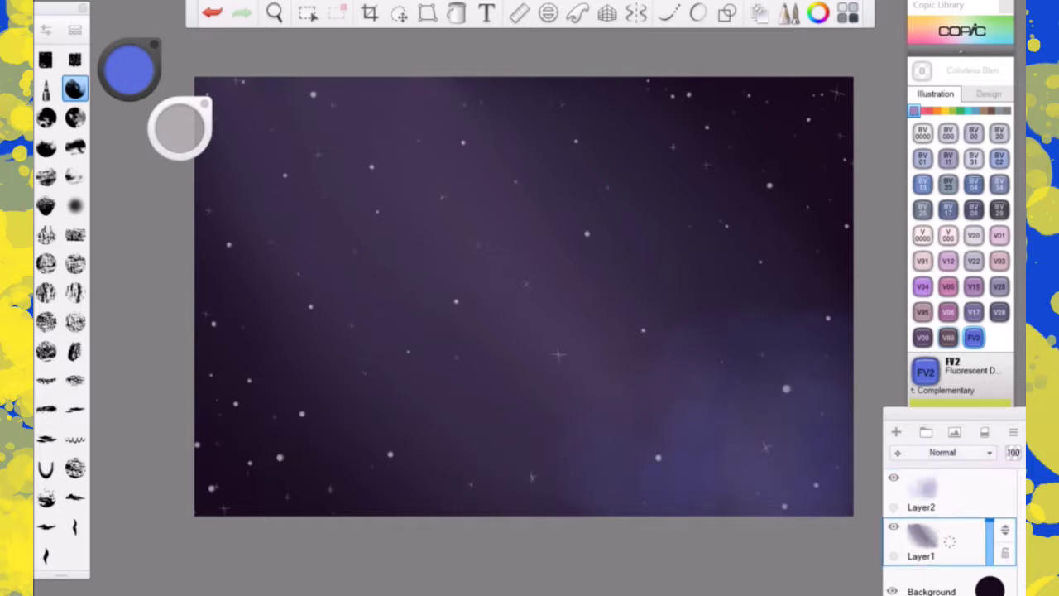
pyautogui.click(895, 430)
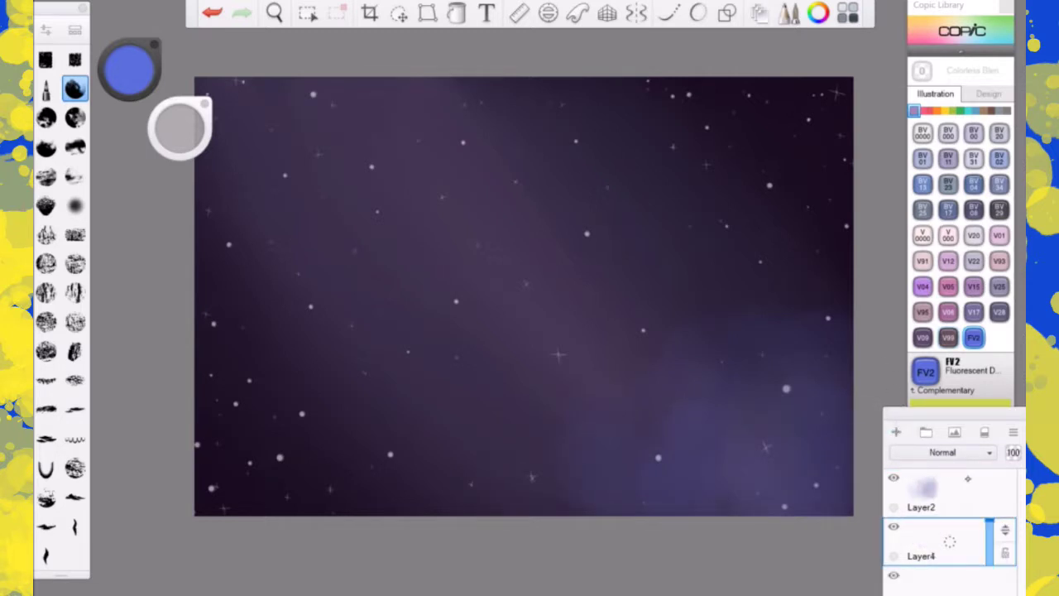
pyautogui.moveTo(908, 415); pyautogui.dragTo(908, 341)
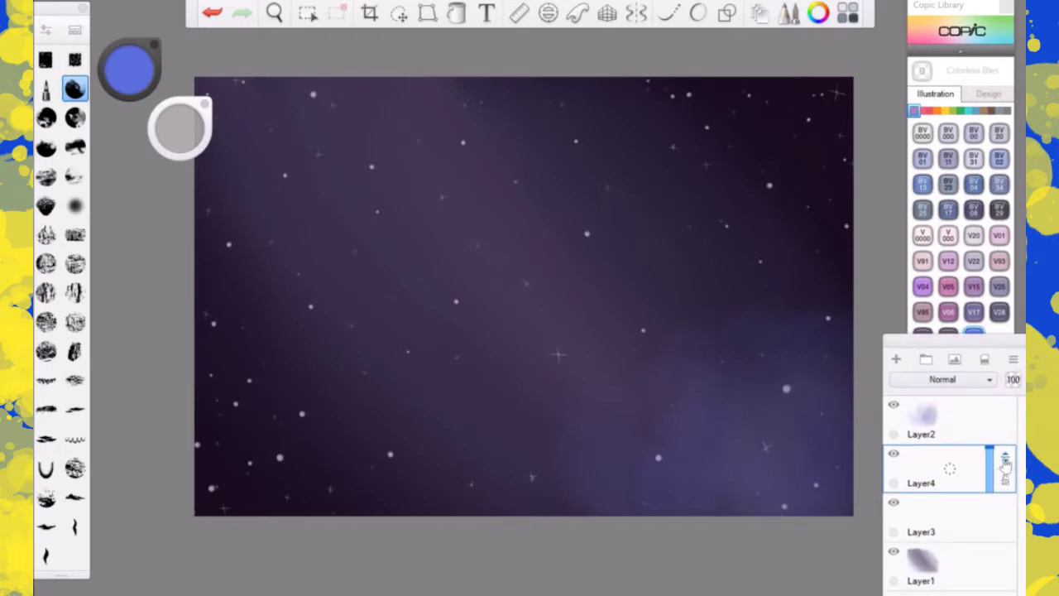
pyautogui.moveTo(1005, 463); pyautogui.dragTo(995, 414)
pyautogui.click(955, 513)
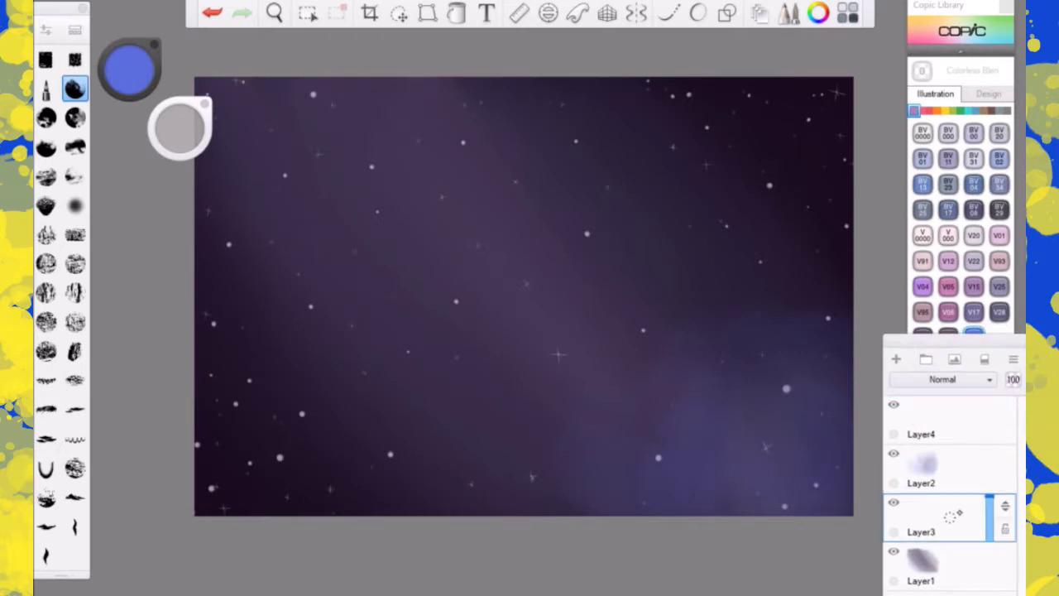
# - Paint black cloud silhouettes along the bottom of the sky on Layer3 with the Fast Blocker brush
pyautogui.click(46, 59)
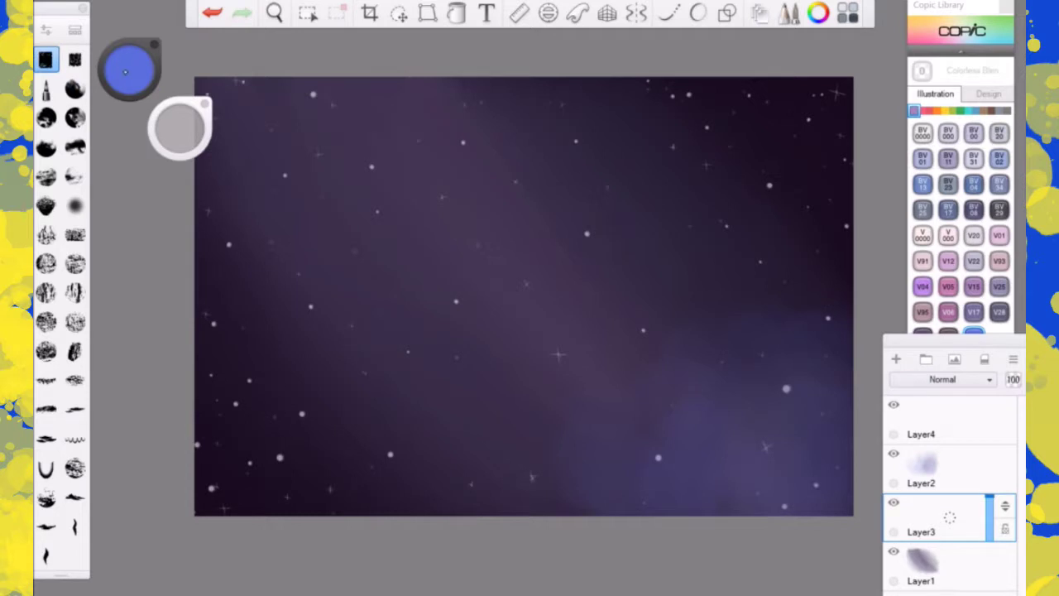
pyautogui.click(126, 64)
pyautogui.click(124, 102)
pyautogui.moveTo(207, 488)
pyautogui.mouseDown()
pyautogui.moveTo(263, 438)
pyautogui.moveTo(255, 399)
pyautogui.moveTo(289, 439)
pyautogui.mouseUp()
pyautogui.moveTo(236, 404); pyautogui.dragTo(283, 462)
pyautogui.moveTo(314, 414)
pyautogui.mouseDown()
pyautogui.moveTo(373, 405)
pyautogui.moveTo(488, 480)
pyautogui.moveTo(513, 446)
pyautogui.moveTo(636, 397)
pyautogui.moveTo(720, 388)
pyautogui.moveTo(711, 343)
pyautogui.moveTo(794, 438)
pyautogui.moveTo(794, 302)
pyautogui.mouseUp()
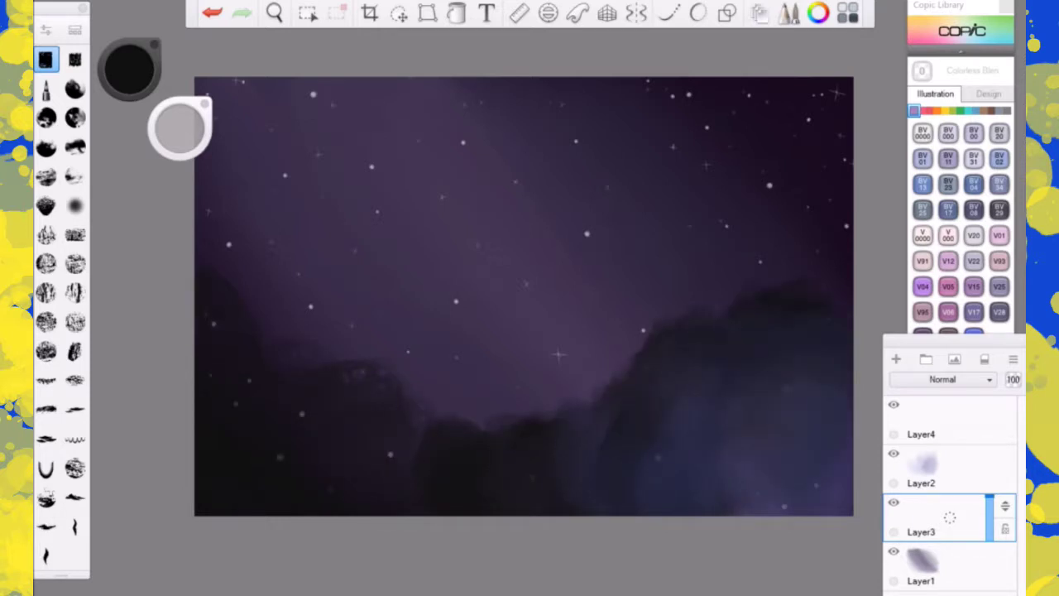
# - Extend the black clouds on Layer3 over the right-hand slope and fill in the lower-left cloud mass up to the canvas edge
pyautogui.moveTo(837, 501); pyautogui.dragTo(762, 509)
pyautogui.moveTo(654, 409); pyautogui.dragTo(579, 402)
pyautogui.moveTo(761, 294); pyautogui.dragTo(798, 277)
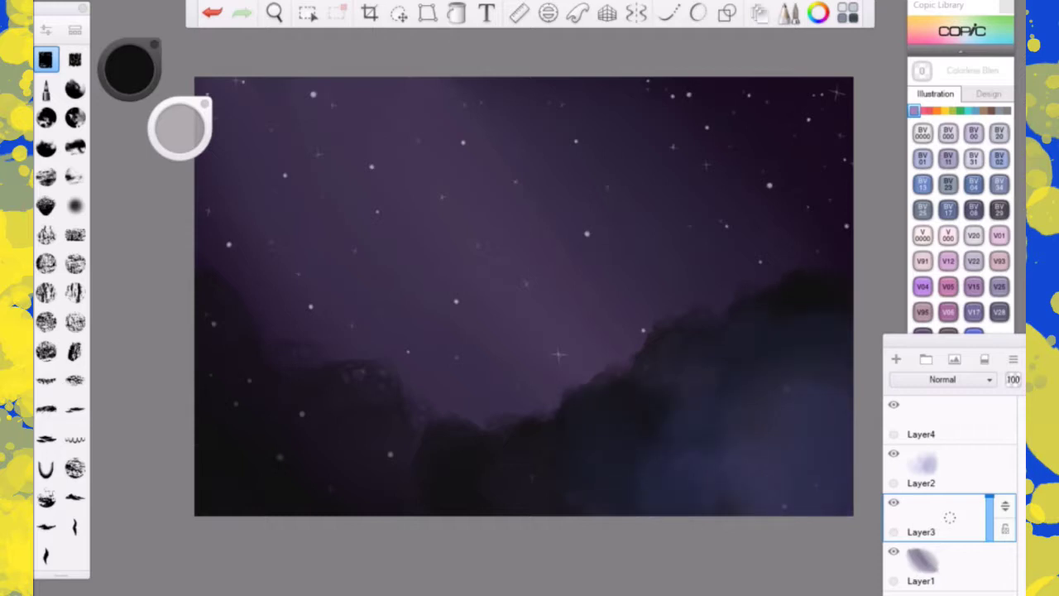
pyautogui.moveTo(426, 451); pyautogui.dragTo(294, 352)
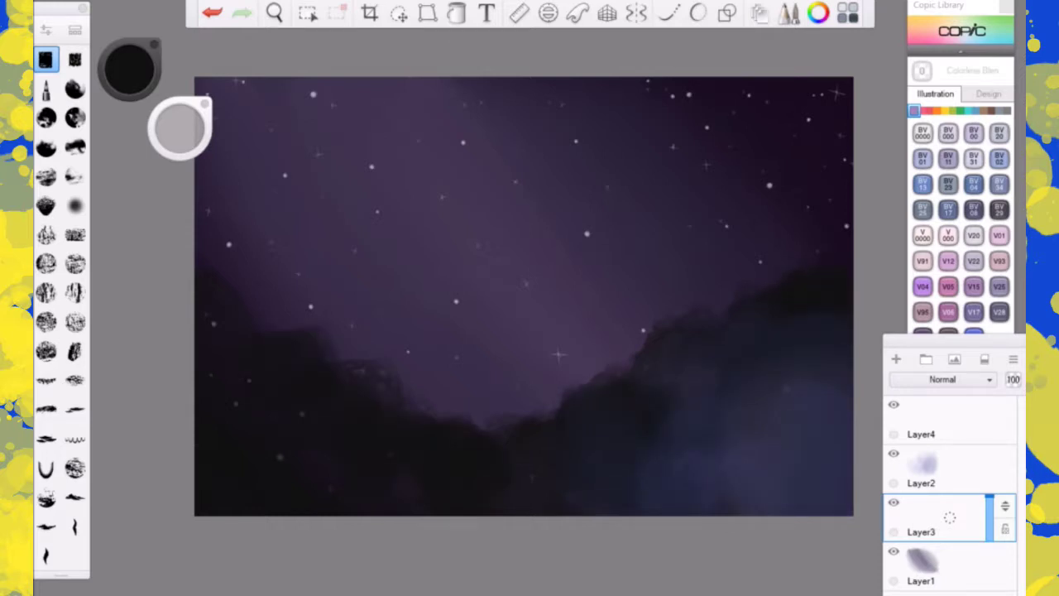
pyautogui.moveTo(240, 318); pyautogui.dragTo(208, 327)
pyautogui.moveTo(263, 313); pyautogui.dragTo(270, 324)
# - On Layer2, brush a soft FV2 blue haze over the dark clouds on the lower left and along the right edge
pyautogui.click(948, 465)
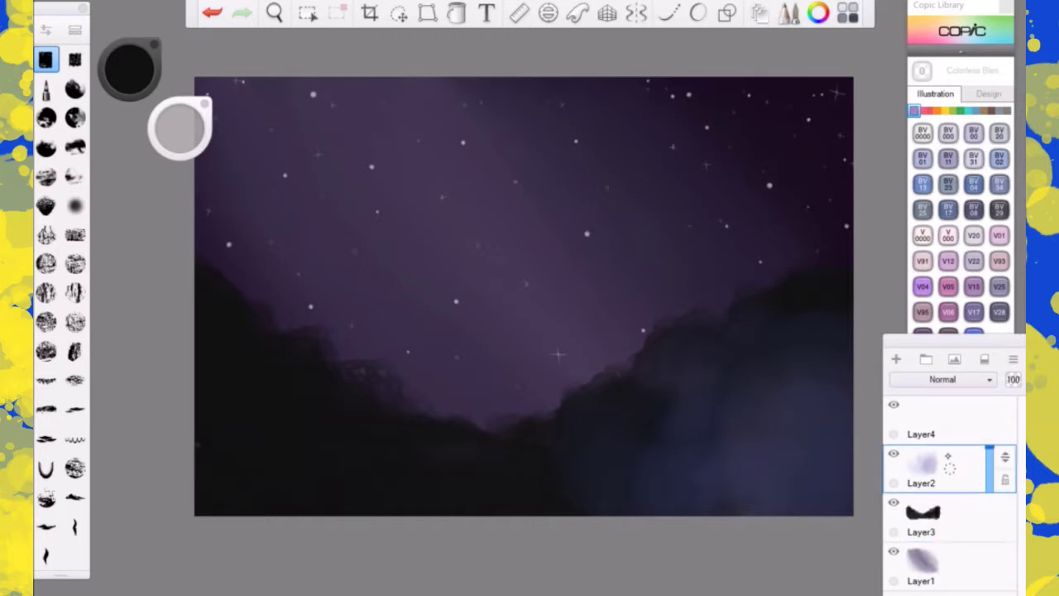
pyautogui.click(74, 88)
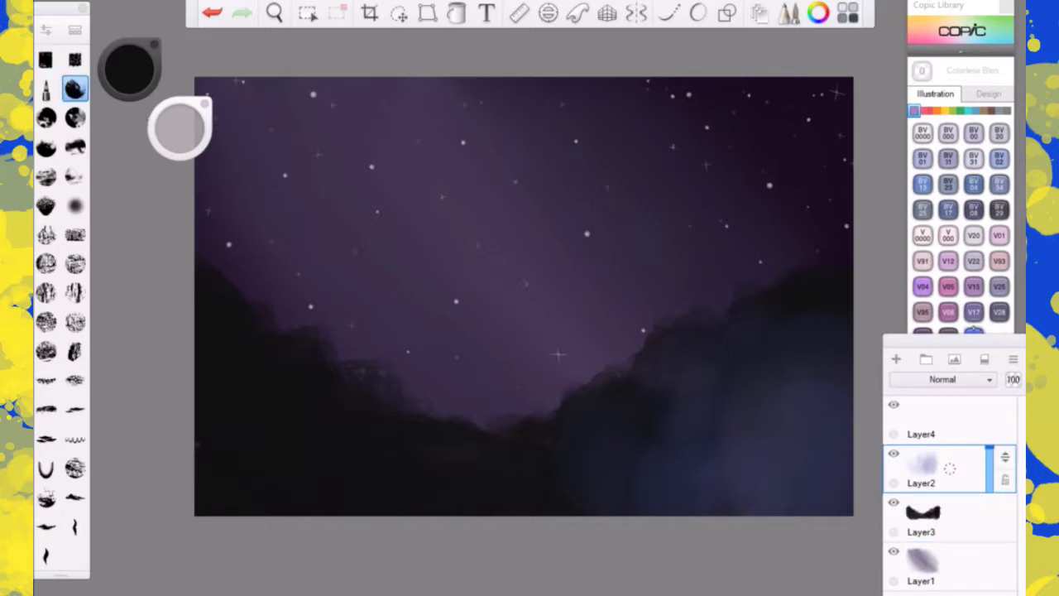
pyautogui.click(974, 337)
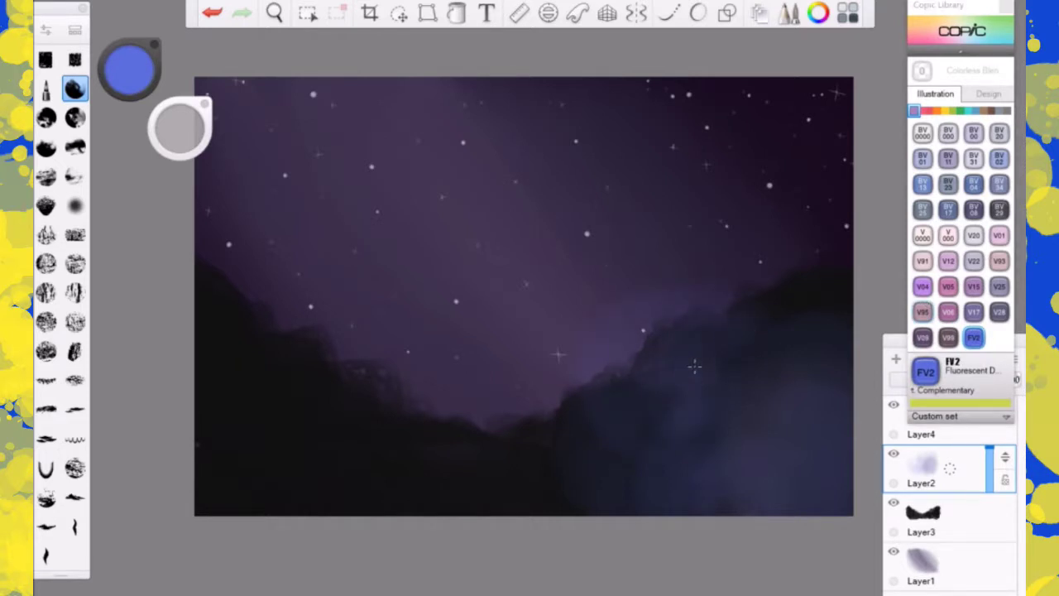
pyautogui.click(212, 12)
pyautogui.moveTo(205, 402)
pyautogui.mouseDown()
pyautogui.moveTo(219, 463)
pyautogui.moveTo(318, 463)
pyautogui.moveTo(256, 348)
pyautogui.mouseUp()
pyautogui.moveTo(207, 433)
pyautogui.mouseDown()
pyautogui.moveTo(202, 449)
pyautogui.moveTo(414, 495)
pyautogui.moveTo(542, 502)
pyautogui.mouseUp()
pyautogui.moveTo(843, 280); pyautogui.dragTo(834, 313)
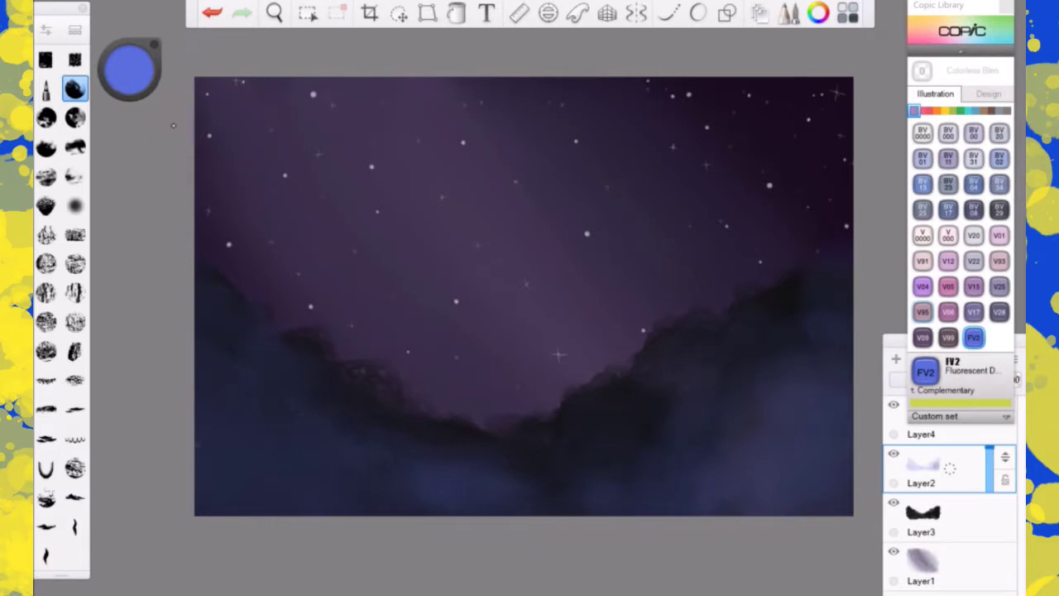
# - Soften the cloud tops with BV08 Blue Violet and mottle the clouds with BV29 Slate using a different textured brush
pyautogui.click(972, 209)
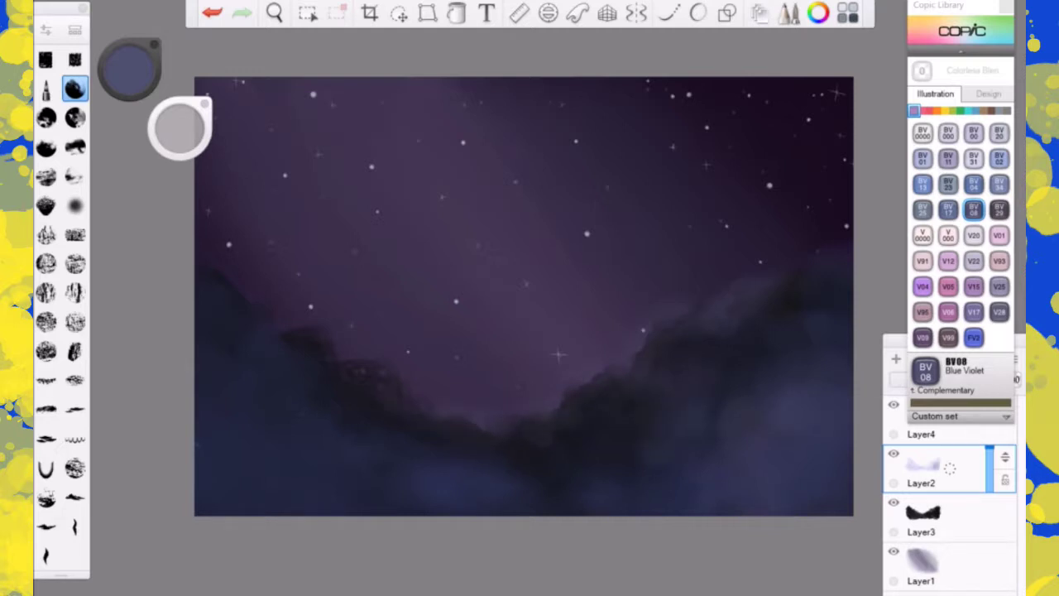
pyautogui.moveTo(320, 356); pyautogui.dragTo(284, 334)
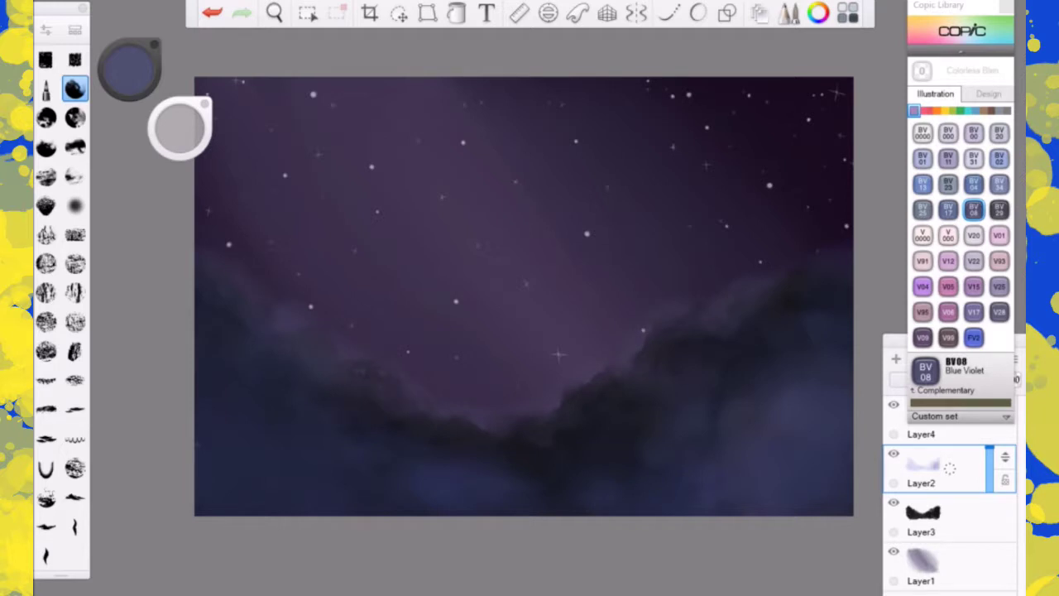
pyautogui.click(45, 117)
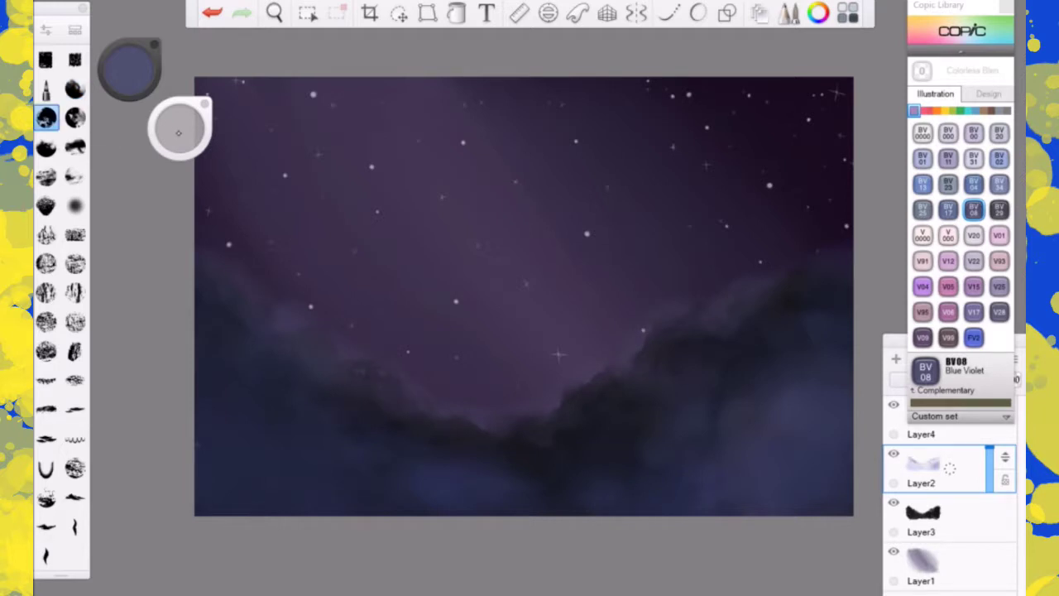
pyautogui.click(999, 210)
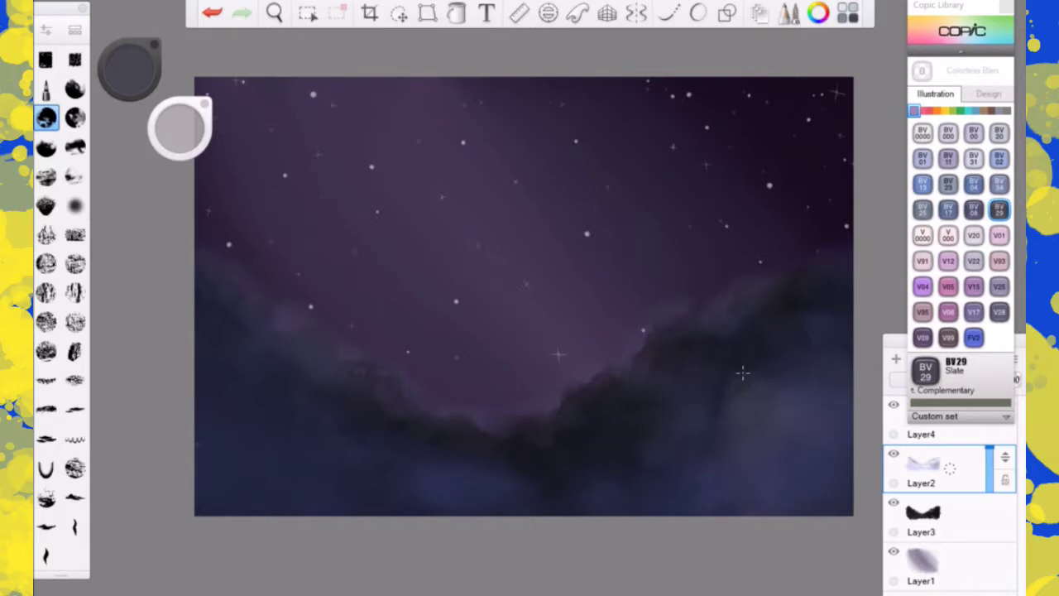
pyautogui.moveTo(703, 348)
pyautogui.mouseDown()
pyautogui.moveTo(766, 356)
pyautogui.moveTo(806, 385)
pyautogui.moveTo(789, 304)
pyautogui.moveTo(653, 352)
pyautogui.mouseUp()
pyautogui.moveTo(719, 322); pyautogui.dragTo(650, 352)
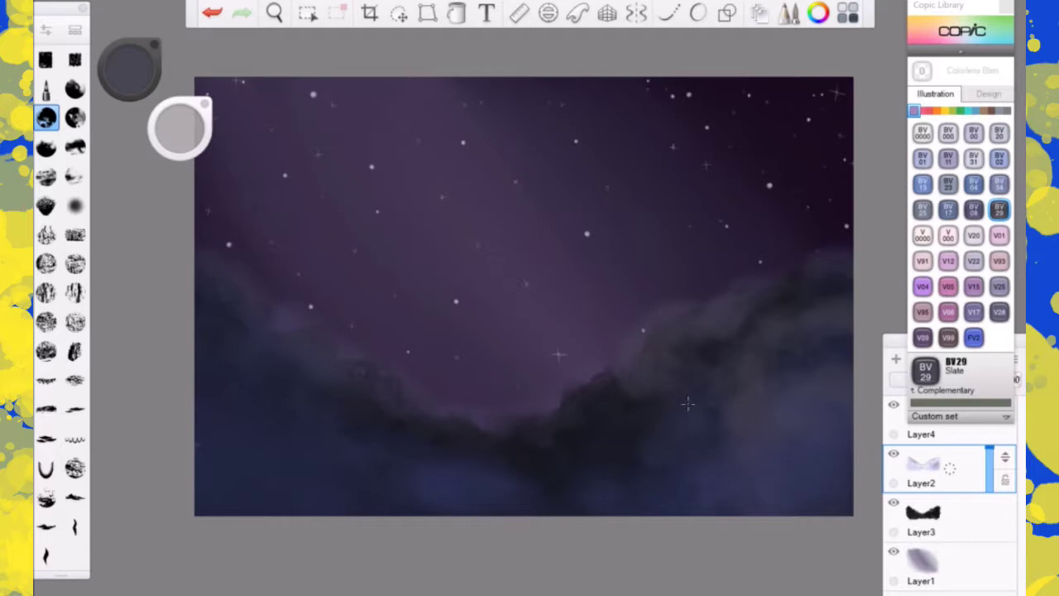
pyautogui.moveTo(624, 444)
pyautogui.mouseDown()
pyautogui.moveTo(555, 413)
pyautogui.moveTo(450, 431)
pyautogui.moveTo(540, 469)
pyautogui.mouseUp()
pyautogui.moveTo(389, 480); pyautogui.dragTo(373, 471)
pyautogui.moveTo(395, 405); pyautogui.dragTo(395, 405)
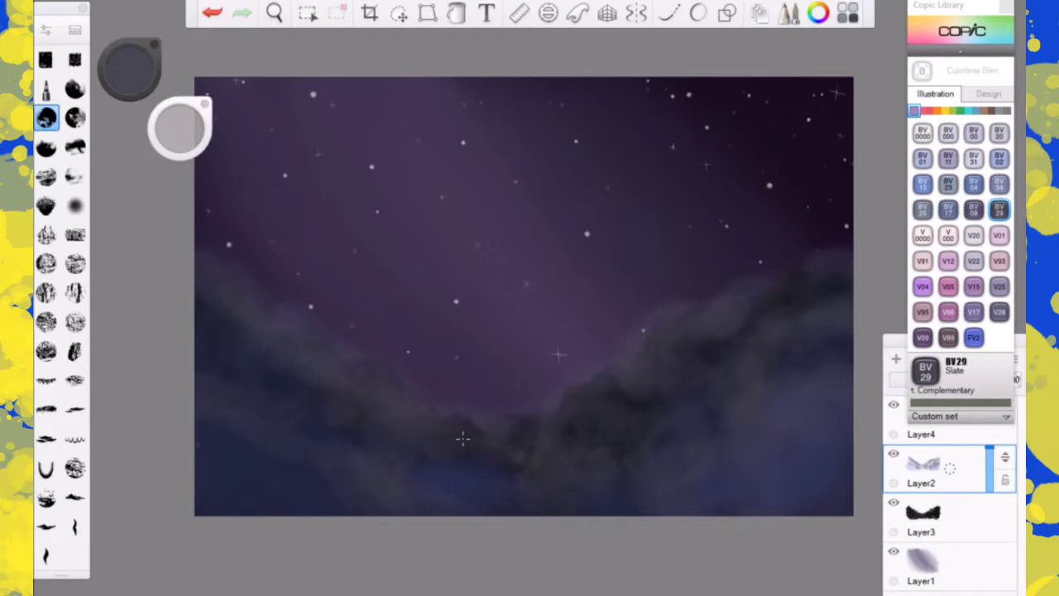
# - Shade the lower-right clouds with a darker slate and build up the cloud edges on Layer3, ending with Layer2 active
pyautogui.click(130, 70)
pyautogui.click(85, 130)
pyautogui.click(704, 343)
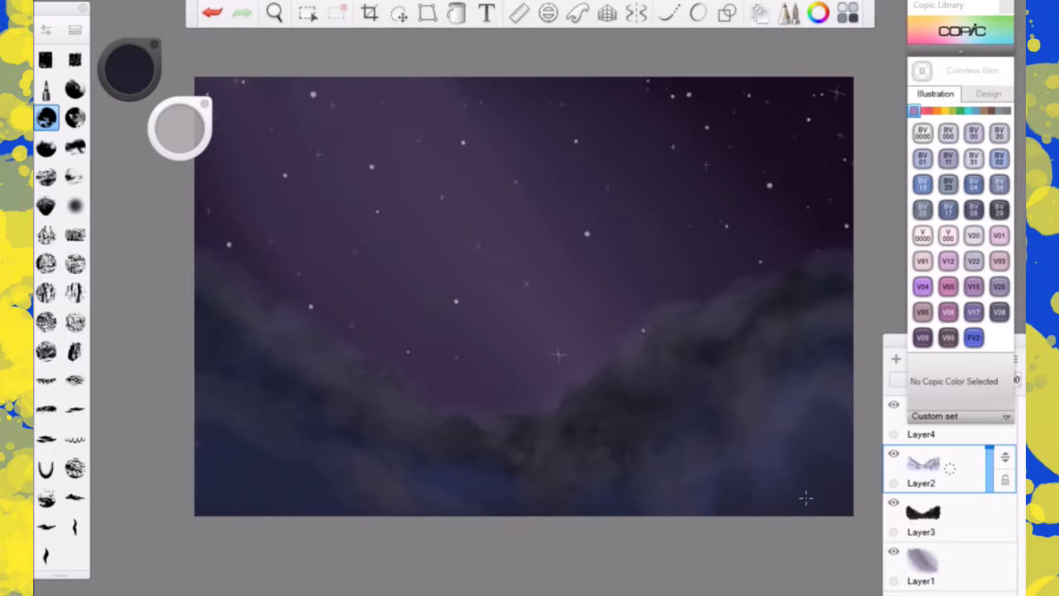
pyautogui.moveTo(770, 374); pyautogui.dragTo(748, 387)
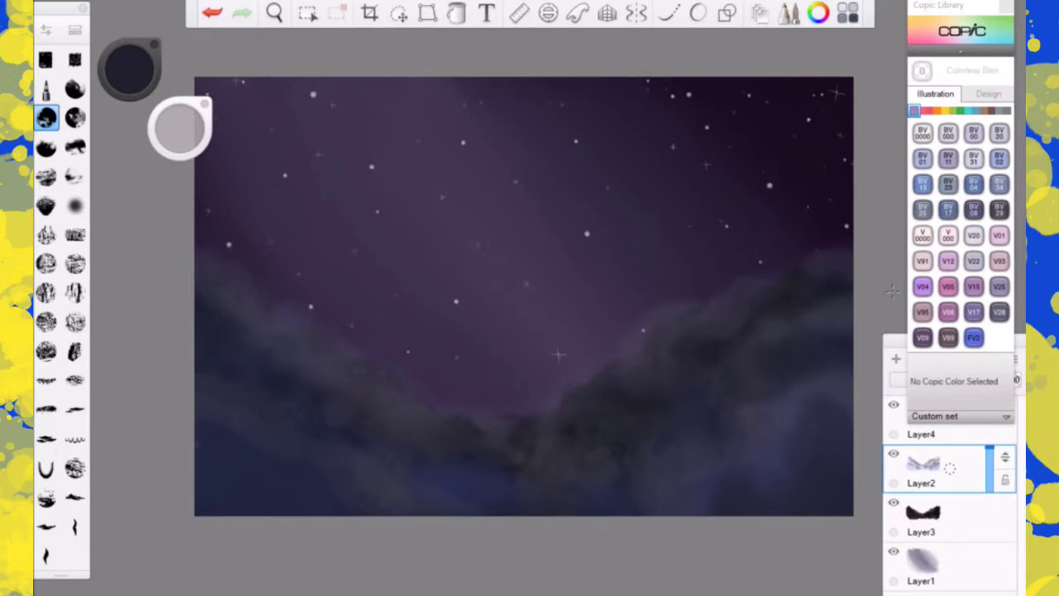
pyautogui.click(923, 514)
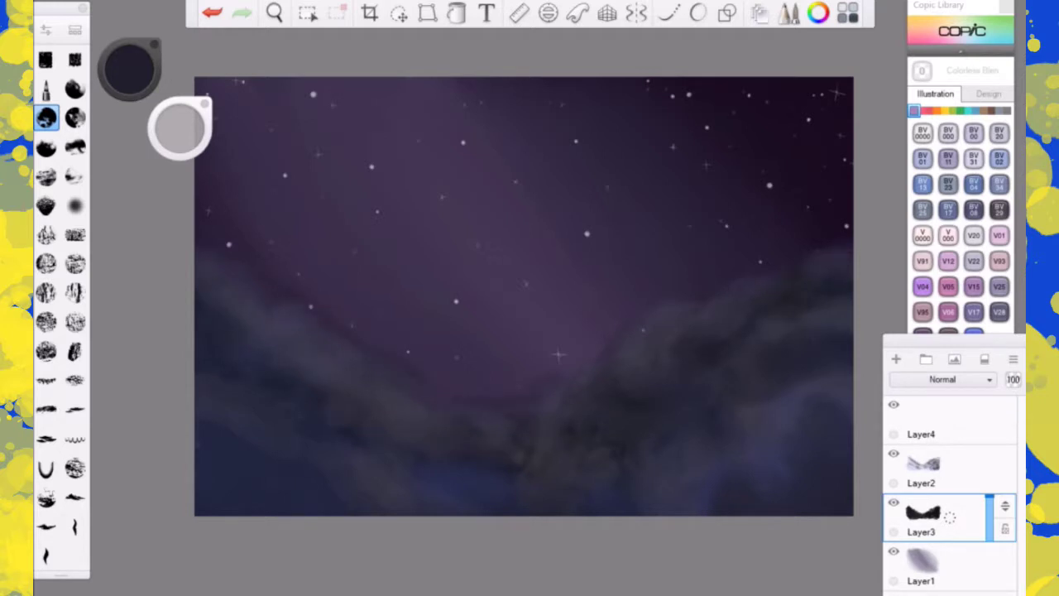
pyautogui.click(934, 481)
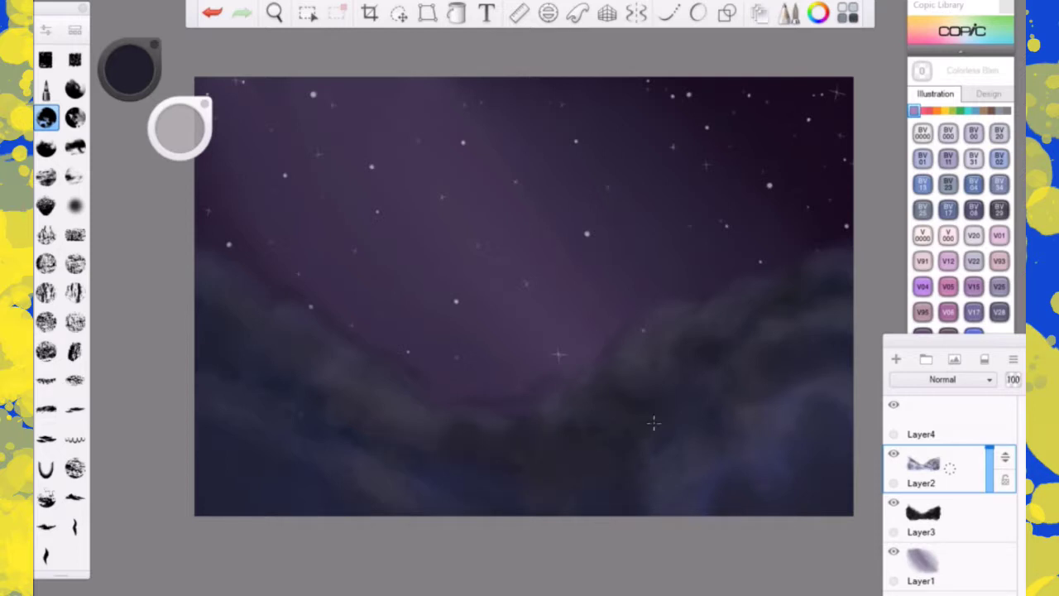
# - Paint puffy BV20 Dull Lavender highlights across the left and right cloud banks on Layer2 with a soft, rounded textured brush
pyautogui.click(46, 147)
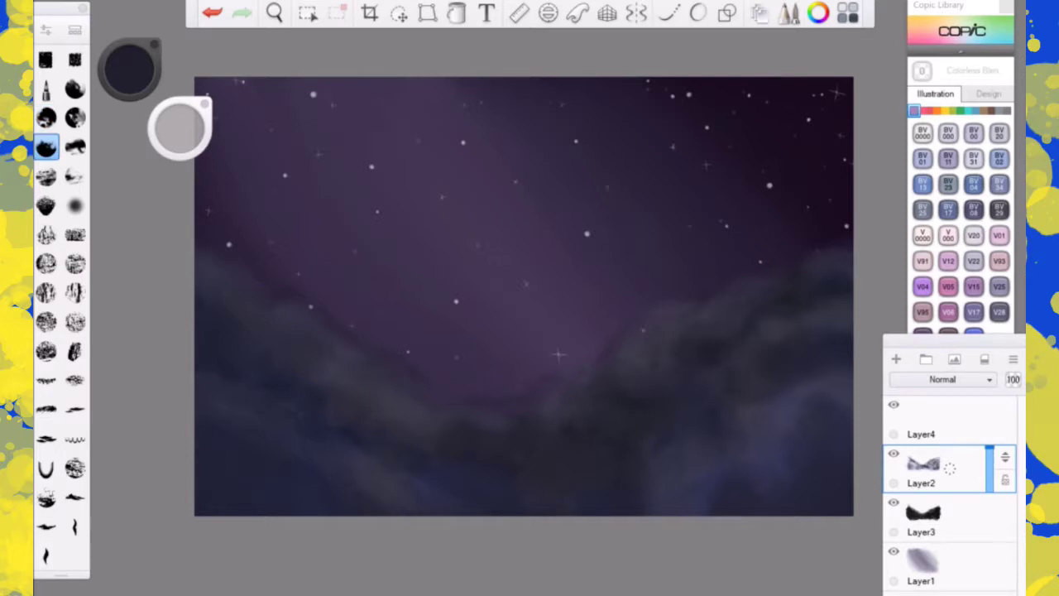
pyautogui.click(998, 133)
pyautogui.moveTo(686, 457)
pyautogui.mouseDown()
pyautogui.moveTo(653, 480)
pyautogui.moveTo(767, 421)
pyautogui.moveTo(836, 368)
pyautogui.moveTo(819, 467)
pyautogui.moveTo(808, 456)
pyautogui.moveTo(724, 463)
pyautogui.moveTo(690, 383)
pyautogui.moveTo(654, 388)
pyautogui.moveTo(605, 364)
pyautogui.moveTo(778, 256)
pyautogui.moveTo(695, 374)
pyautogui.moveTo(814, 331)
pyautogui.mouseUp()
pyautogui.moveTo(527, 443)
pyautogui.mouseDown()
pyautogui.moveTo(553, 417)
pyautogui.moveTo(556, 471)
pyautogui.moveTo(440, 428)
pyautogui.moveTo(519, 439)
pyautogui.moveTo(350, 367)
pyautogui.moveTo(183, 253)
pyautogui.moveTo(197, 268)
pyautogui.moveTo(220, 406)
pyautogui.moveTo(370, 461)
pyautogui.moveTo(416, 556)
pyautogui.mouseUp()
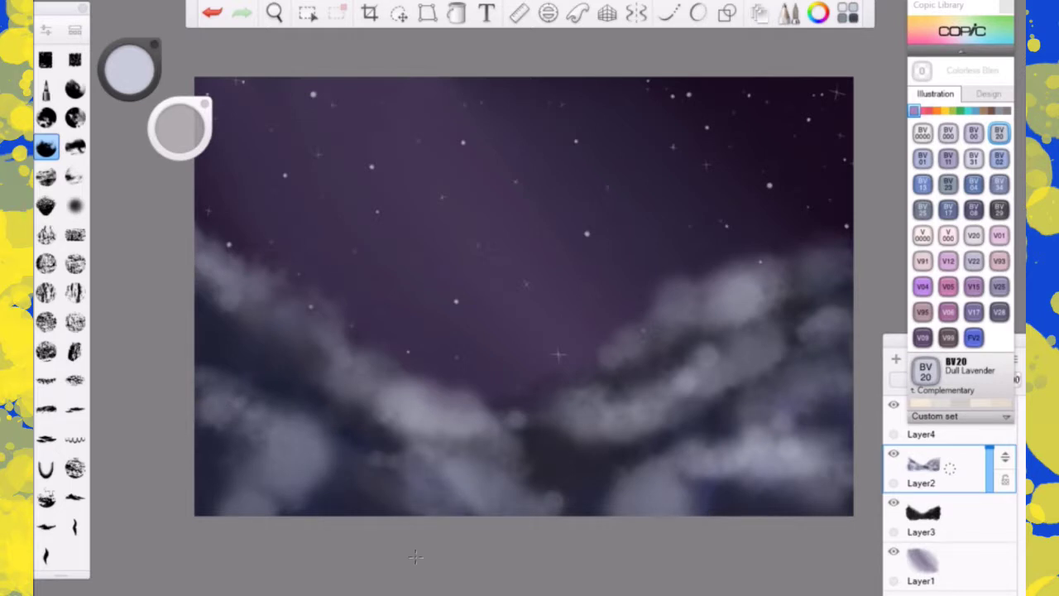
# - Tone down the lavender highlights with BV29 Slate shadows across the left, centre and lower-right clouds
pyautogui.click(998, 209)
pyautogui.moveTo(216, 407)
pyautogui.mouseDown()
pyautogui.moveTo(210, 495)
pyautogui.moveTo(268, 397)
pyautogui.mouseUp()
pyautogui.moveTo(224, 331); pyautogui.dragTo(451, 451)
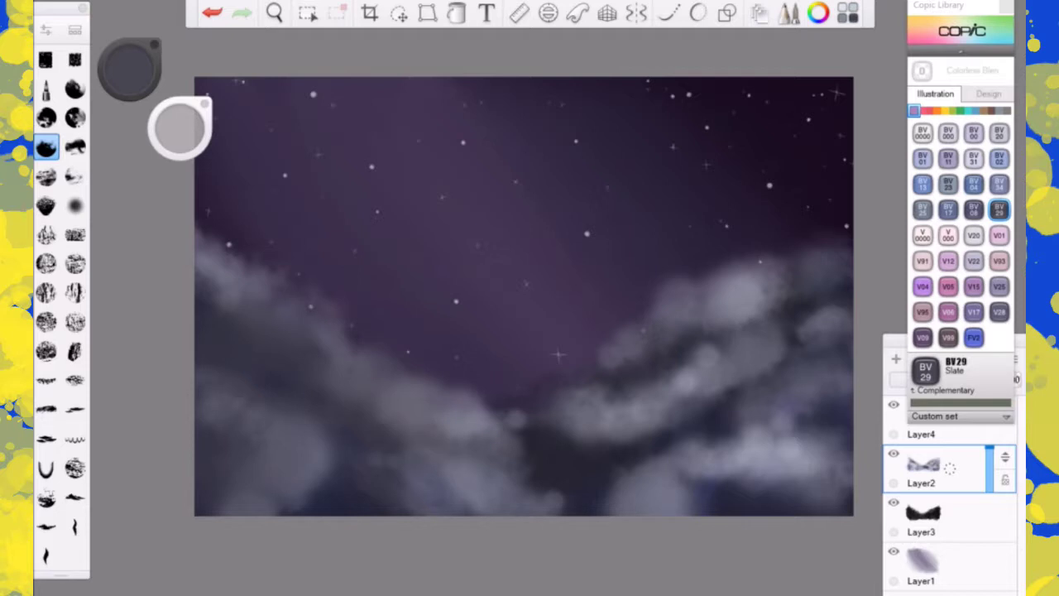
pyautogui.moveTo(558, 465); pyautogui.dragTo(571, 497)
pyautogui.moveTo(827, 418)
pyautogui.mouseDown()
pyautogui.moveTo(756, 447)
pyautogui.moveTo(728, 496)
pyautogui.mouseUp()
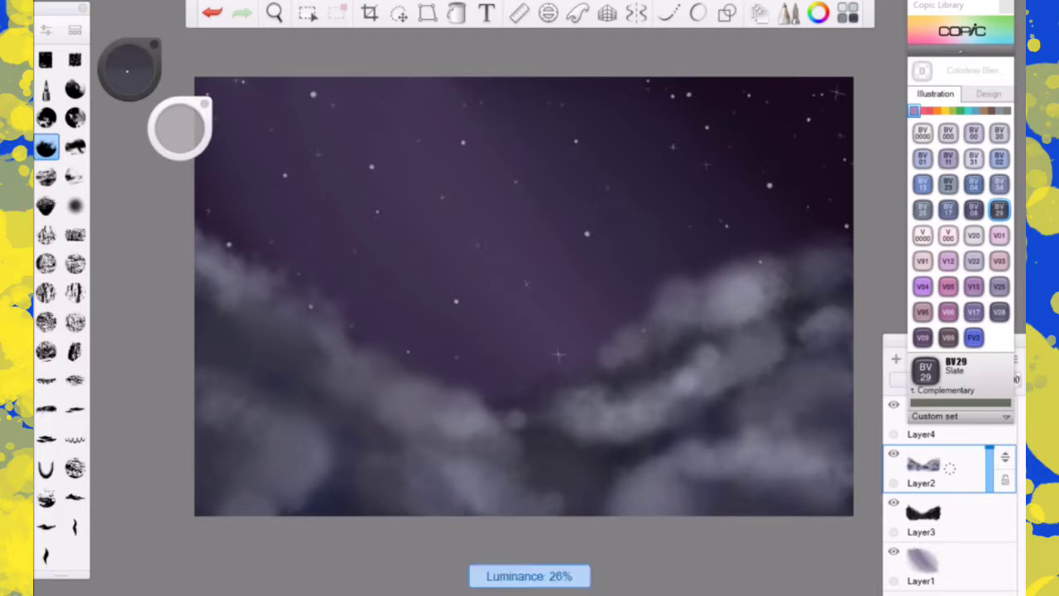
# - Lower the brush colour's luminance and paint near-black shadows between the highlights on the left and right cloud banks
pyautogui.moveTo(127, 71); pyautogui.dragTo(128, 88)
pyautogui.moveTo(180, 128); pyautogui.dragTo(179, 142)
pyautogui.moveTo(230, 420); pyautogui.dragTo(281, 401)
pyautogui.moveTo(199, 437); pyautogui.dragTo(236, 494)
pyautogui.moveTo(213, 407)
pyautogui.mouseDown()
pyautogui.moveTo(255, 429)
pyautogui.moveTo(282, 496)
pyautogui.mouseUp()
pyautogui.moveTo(440, 479); pyautogui.dragTo(382, 407)
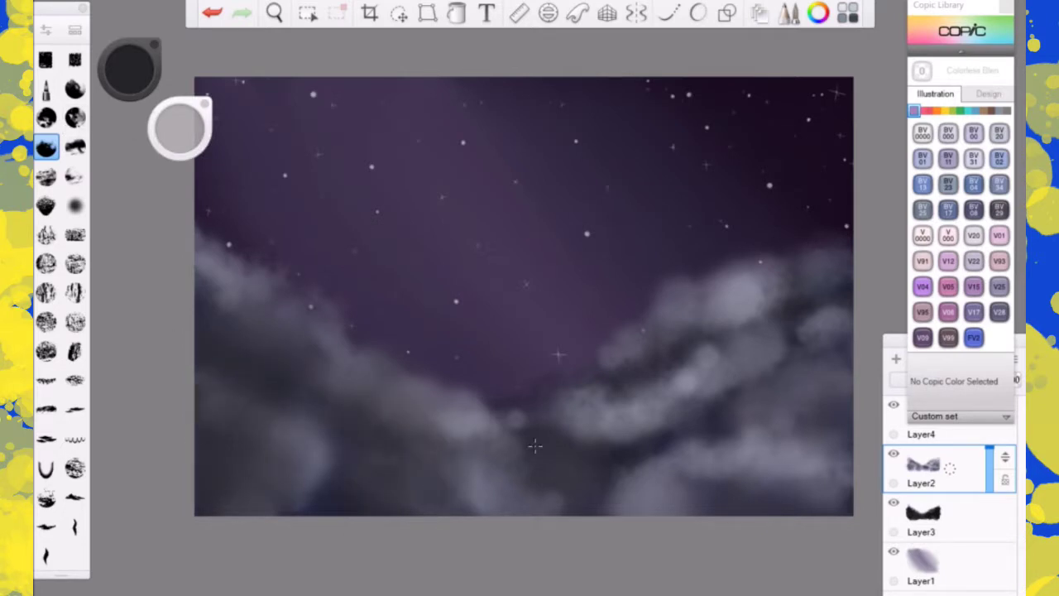
pyautogui.moveTo(463, 497); pyautogui.dragTo(529, 414)
pyautogui.moveTo(700, 506)
pyautogui.mouseDown()
pyautogui.moveTo(820, 471)
pyautogui.moveTo(805, 402)
pyautogui.moveTo(692, 423)
pyautogui.moveTo(629, 347)
pyautogui.moveTo(769, 298)
pyautogui.moveTo(686, 380)
pyautogui.moveTo(742, 323)
pyautogui.mouseUp()
pyautogui.moveTo(823, 319); pyautogui.dragTo(850, 318)
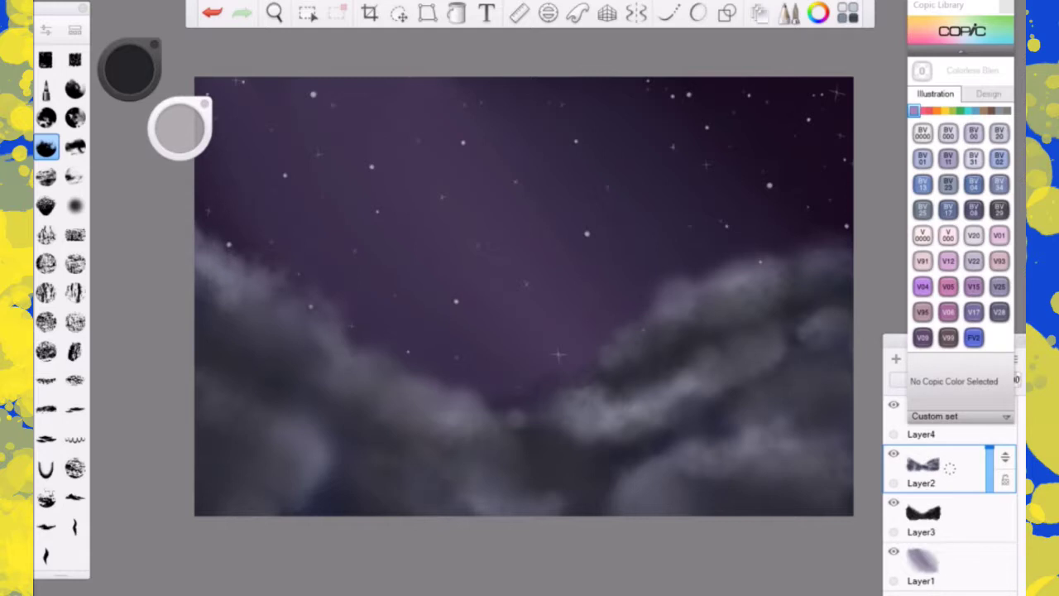
pyautogui.moveTo(791, 334); pyautogui.dragTo(785, 343)
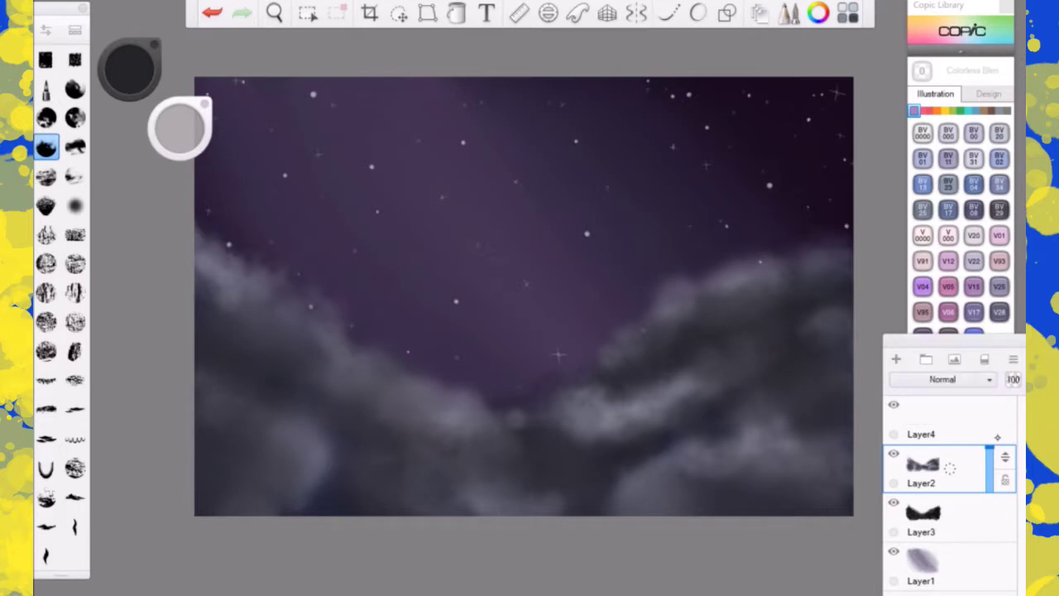
# - Hide Layer2 and Layer3 and move the empty Layer4 beneath them, directly above Layer1
pyautogui.click(894, 452)
pyautogui.click(893, 502)
pyautogui.moveTo(947, 415); pyautogui.dragTo(989, 551)
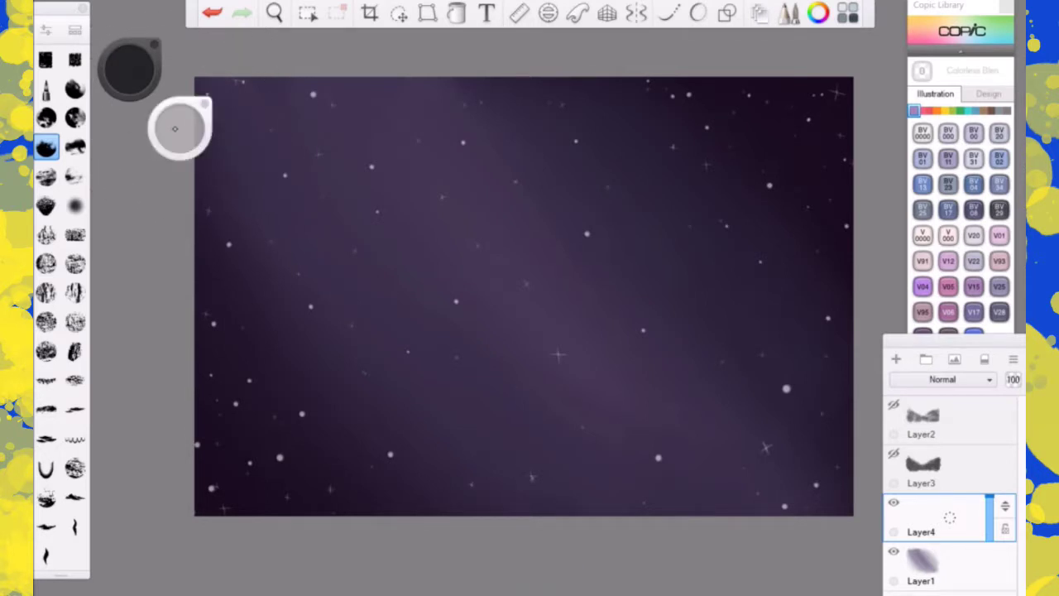
# - Paint two Y04 Acacia yellow aurora bands on Layer4, one across the upper sky and one from the centre to the right edge
pyautogui.click(945, 111)
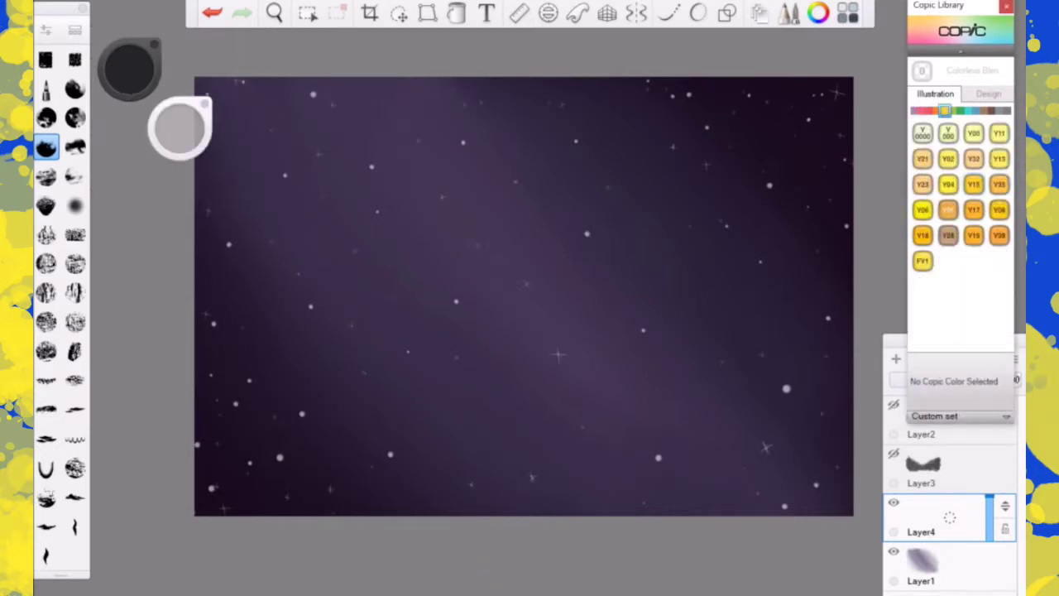
pyautogui.click(947, 184)
pyautogui.moveTo(212, 244)
pyautogui.mouseDown()
pyautogui.moveTo(207, 273)
pyautogui.moveTo(229, 246)
pyautogui.moveTo(257, 256)
pyautogui.moveTo(304, 239)
pyautogui.moveTo(316, 251)
pyautogui.moveTo(460, 231)
pyautogui.moveTo(513, 207)
pyautogui.moveTo(620, 226)
pyautogui.moveTo(686, 186)
pyautogui.moveTo(735, 194)
pyautogui.moveTo(806, 236)
pyautogui.mouseUp()
pyautogui.click(539, 310)
pyautogui.moveTo(523, 299)
pyautogui.mouseDown()
pyautogui.moveTo(506, 346)
pyautogui.moveTo(561, 338)
pyautogui.moveTo(497, 317)
pyautogui.moveTo(484, 324)
pyautogui.moveTo(569, 334)
pyautogui.moveTo(641, 302)
pyautogui.moveTo(646, 325)
pyautogui.moveTo(848, 302)
pyautogui.mouseUp()
pyautogui.moveTo(776, 317)
pyautogui.mouseDown()
pyautogui.moveTo(641, 335)
pyautogui.moveTo(846, 300)
pyautogui.mouseUp()
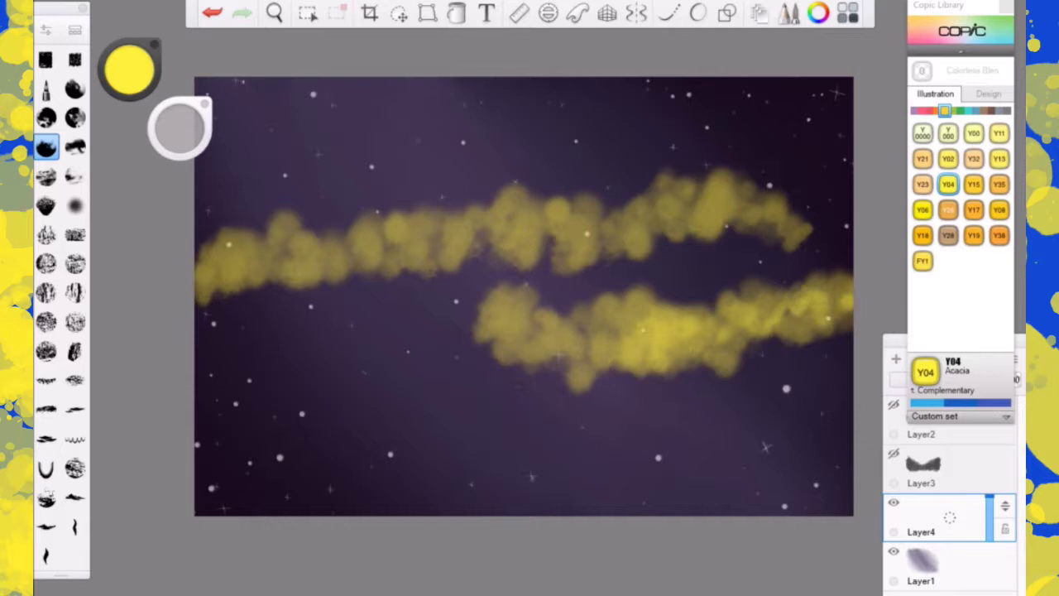
# - Paint G03 Meadow Green above both yellow aurora bands, making the green on the upper band broader
pyautogui.click(961, 111)
pyautogui.click(948, 184)
pyautogui.moveTo(480, 276)
pyautogui.mouseDown()
pyautogui.moveTo(537, 286)
pyautogui.moveTo(530, 302)
pyautogui.moveTo(641, 281)
pyautogui.moveTo(505, 281)
pyautogui.moveTo(703, 248)
pyautogui.moveTo(756, 277)
pyautogui.moveTo(819, 277)
pyautogui.moveTo(848, 256)
pyautogui.moveTo(653, 257)
pyautogui.mouseUp()
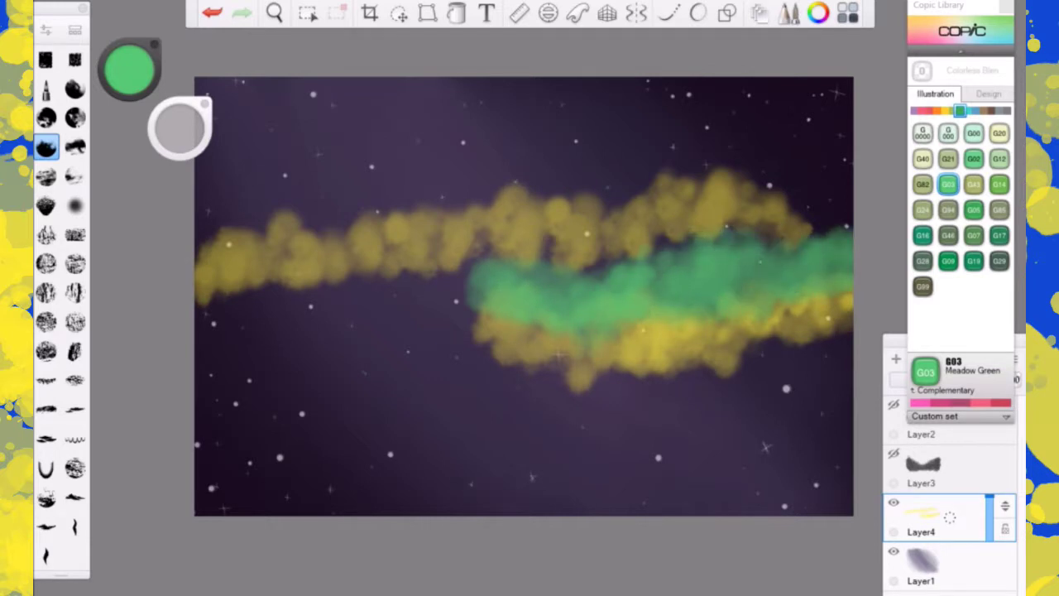
pyautogui.moveTo(204, 255)
pyautogui.mouseDown()
pyautogui.moveTo(202, 223)
pyautogui.moveTo(247, 195)
pyautogui.moveTo(216, 162)
pyautogui.moveTo(278, 170)
pyautogui.moveTo(307, 199)
pyautogui.moveTo(356, 178)
pyautogui.moveTo(451, 194)
pyautogui.mouseUp()
pyautogui.moveTo(389, 178)
pyautogui.mouseDown()
pyautogui.moveTo(450, 165)
pyautogui.moveTo(513, 178)
pyautogui.moveTo(608, 174)
pyautogui.mouseUp()
pyautogui.moveTo(430, 174)
pyautogui.mouseDown()
pyautogui.moveTo(497, 169)
pyautogui.moveTo(331, 199)
pyautogui.moveTo(215, 198)
pyautogui.mouseUp()
pyautogui.moveTo(521, 161)
pyautogui.mouseDown()
pyautogui.moveTo(562, 178)
pyautogui.moveTo(760, 165)
pyautogui.moveTo(806, 203)
pyautogui.moveTo(649, 169)
pyautogui.mouseUp()
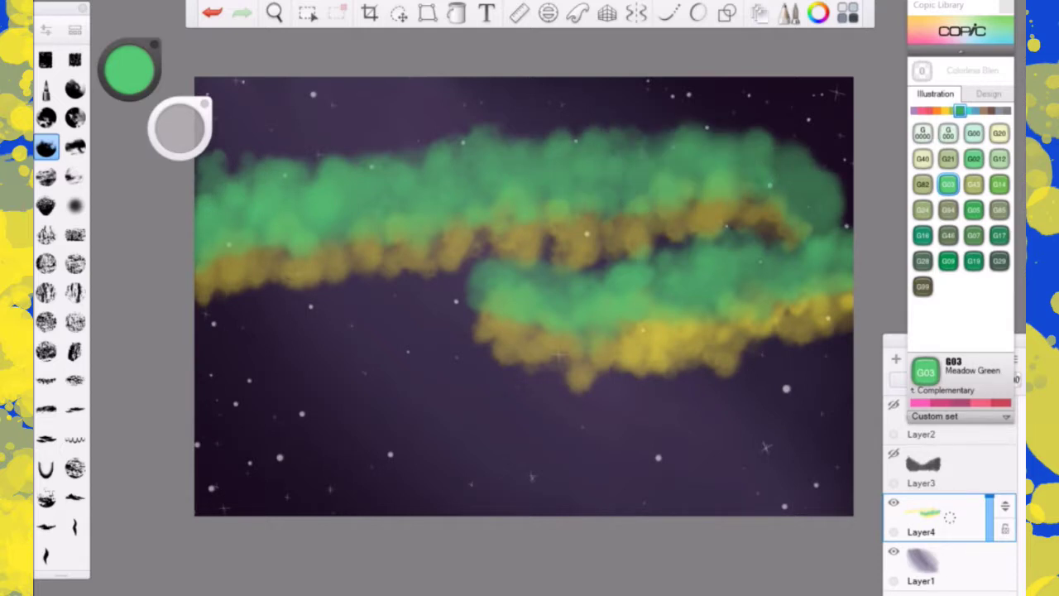
# - Add BG01 Aqua Blue highlights along the boundary between green and yellow on both aurora bands
pyautogui.click(968, 111)
pyautogui.click(948, 159)
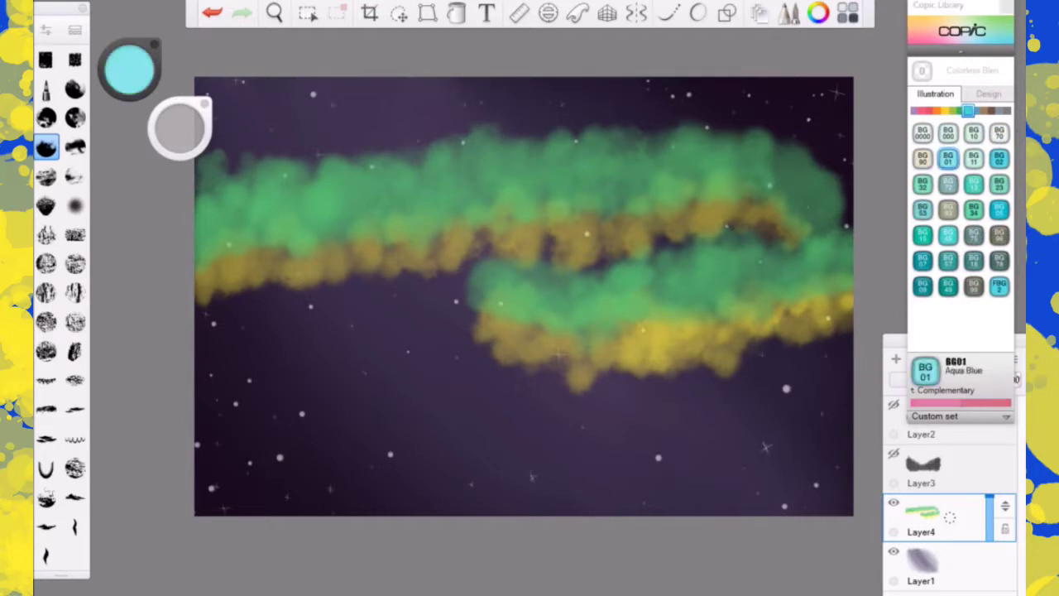
pyautogui.moveTo(526, 304)
pyautogui.mouseDown()
pyautogui.moveTo(617, 320)
pyautogui.moveTo(823, 275)
pyautogui.moveTo(847, 290)
pyautogui.mouseUp()
pyautogui.moveTo(796, 223)
pyautogui.mouseDown()
pyautogui.moveTo(680, 180)
pyautogui.moveTo(379, 229)
pyautogui.moveTo(199, 258)
pyautogui.mouseUp()
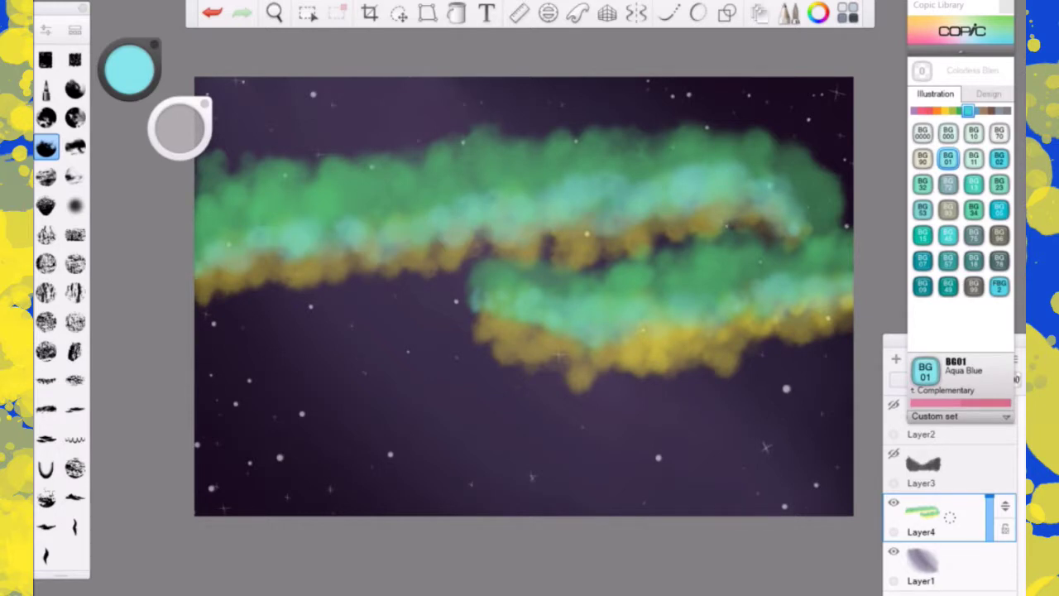
# - Choose a smearing brush from the brush library, adjust it, and undo a trial smear on the aurora's left end
pyautogui.click(74, 30)
pyautogui.moveTo(298, 445); pyautogui.dragTo(280, 178)
pyautogui.click(253, 273)
pyautogui.click(299, 76)
pyautogui.moveTo(183, 129); pyautogui.dragTo(169, 147)
pyautogui.moveTo(182, 121); pyautogui.dragTo(182, 137)
pyautogui.moveTo(178, 129); pyautogui.dragTo(162, 130)
pyautogui.moveTo(198, 192)
pyautogui.mouseDown()
pyautogui.moveTo(203, 296)
pyautogui.moveTo(265, 269)
pyautogui.mouseUp()
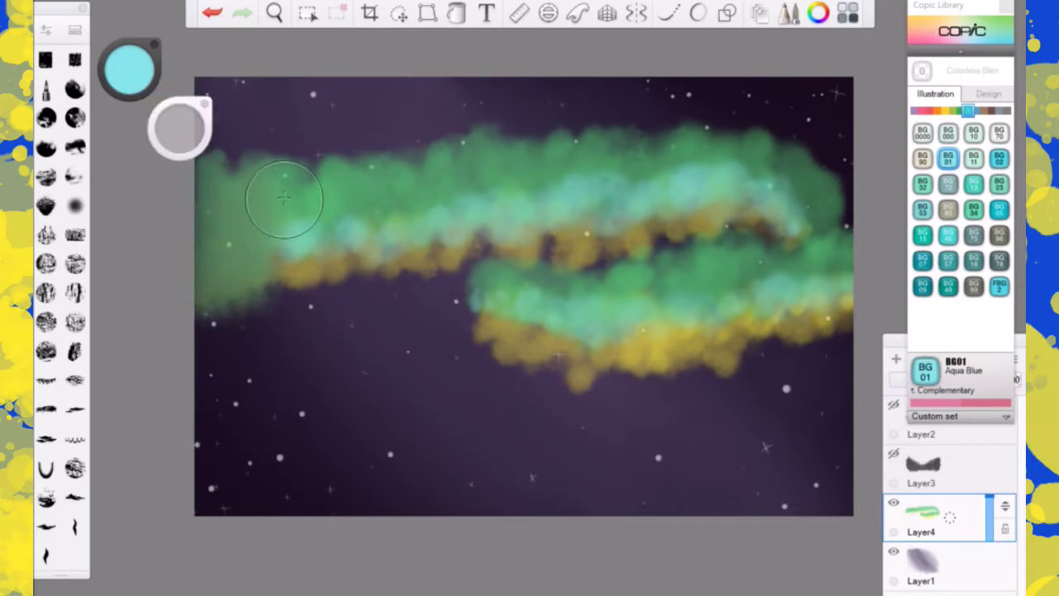
pyautogui.hotkey('ctrl', 'z')
# - Readjust the smearing brush and blend the upper aurora band into soft vertical streaks from the left edge to its right end
pyautogui.moveTo(180, 126)
pyautogui.mouseDown()
pyautogui.moveTo(173, 132)
pyautogui.moveTo(174, 77)
pyautogui.mouseUp()
pyautogui.moveTo(210, 240)
pyautogui.mouseDown()
pyautogui.moveTo(255, 252)
pyautogui.moveTo(272, 284)
pyautogui.moveTo(300, 239)
pyautogui.moveTo(303, 283)
pyautogui.moveTo(438, 219)
pyautogui.moveTo(388, 228)
pyautogui.mouseUp()
pyautogui.moveTo(278, 176); pyautogui.dragTo(273, 139)
pyautogui.moveTo(235, 188); pyautogui.dragTo(251, 138)
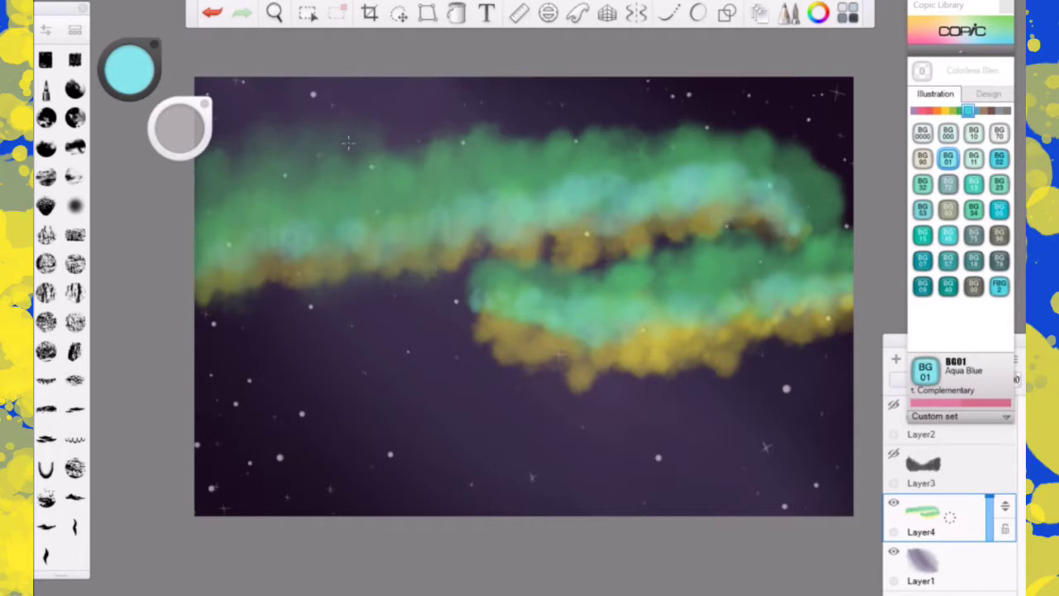
pyautogui.moveTo(386, 141); pyautogui.dragTo(519, 140)
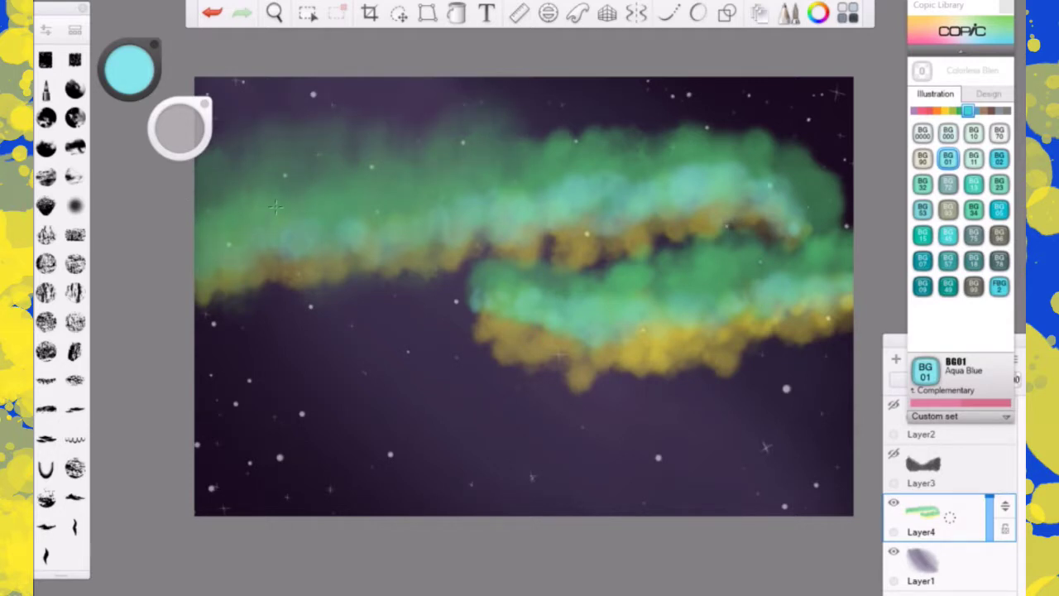
pyautogui.moveTo(529, 116)
pyautogui.mouseDown()
pyautogui.moveTo(550, 124)
pyautogui.moveTo(571, 157)
pyautogui.moveTo(538, 166)
pyautogui.moveTo(533, 133)
pyautogui.mouseUp()
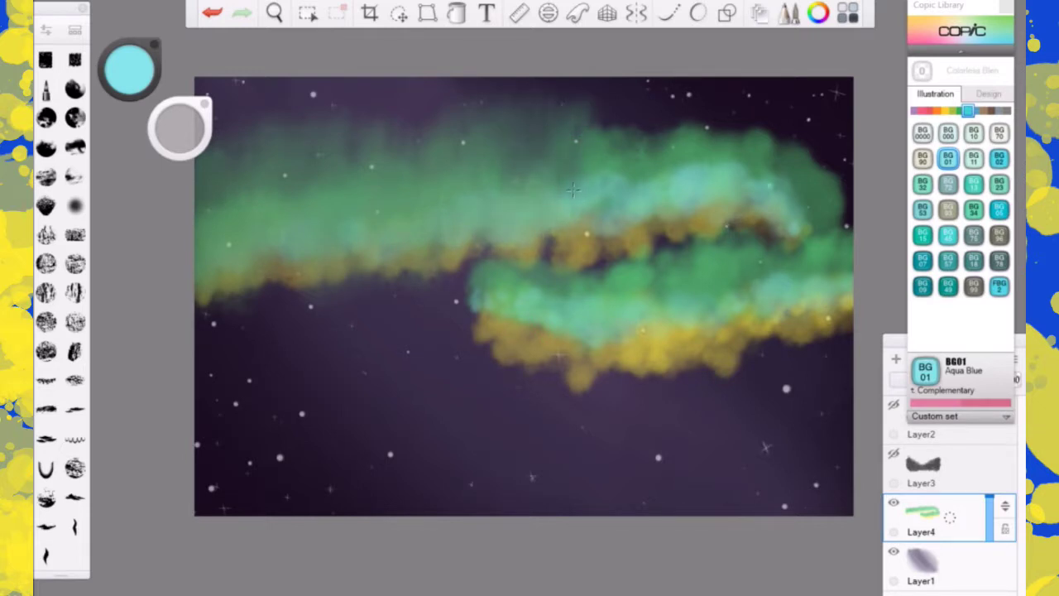
pyautogui.moveTo(604, 190)
pyautogui.mouseDown()
pyautogui.moveTo(645, 149)
pyautogui.moveTo(610, 116)
pyautogui.moveTo(724, 124)
pyautogui.mouseUp()
pyautogui.moveTo(711, 172)
pyautogui.mouseDown()
pyautogui.moveTo(736, 166)
pyautogui.moveTo(823, 186)
pyautogui.moveTo(748, 221)
pyautogui.mouseUp()
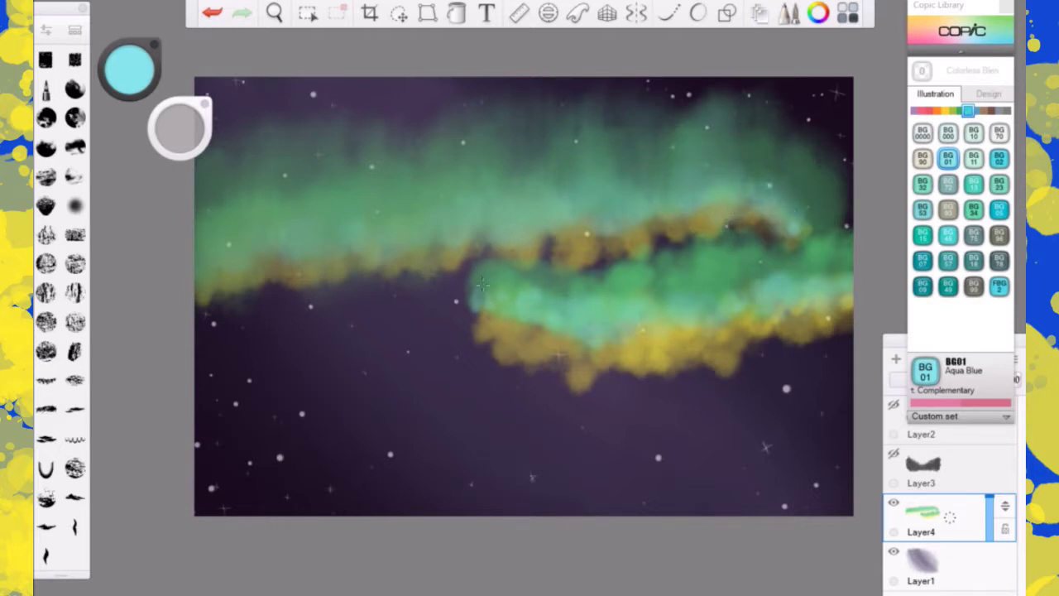
# - Smear the lower aurora band into soft streaks and soften the yellow edges of both bands
pyautogui.moveTo(500, 300)
pyautogui.mouseDown()
pyautogui.moveTo(598, 267)
pyautogui.moveTo(590, 299)
pyautogui.mouseUp()
pyautogui.moveTo(481, 313)
pyautogui.mouseDown()
pyautogui.moveTo(495, 315)
pyautogui.moveTo(480, 339)
pyautogui.mouseUp()
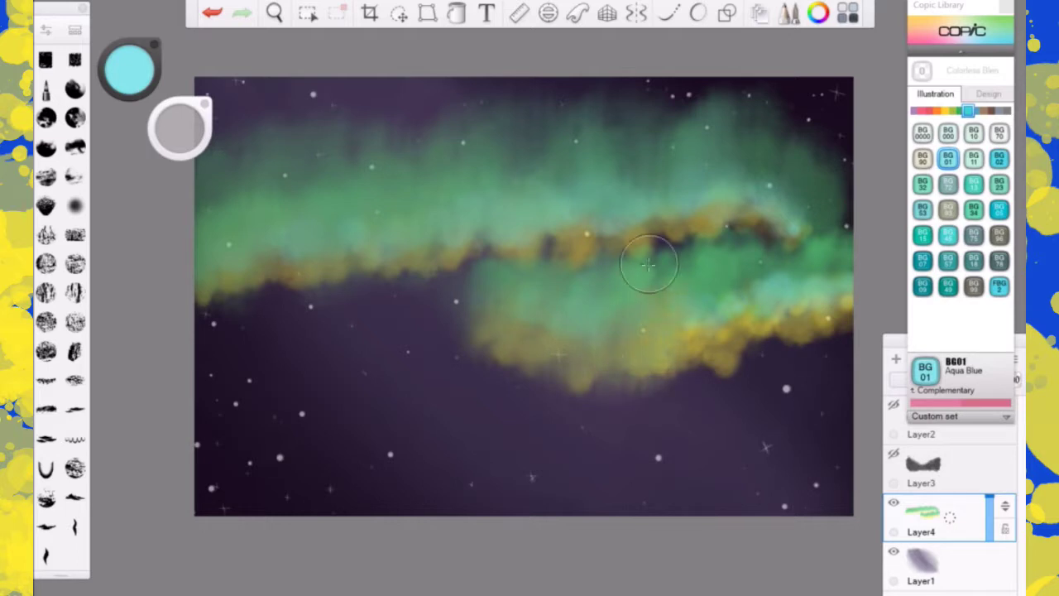
pyautogui.moveTo(653, 341); pyautogui.dragTo(733, 364)
pyautogui.moveTo(782, 326)
pyautogui.mouseDown()
pyautogui.moveTo(832, 311)
pyautogui.moveTo(852, 252)
pyautogui.moveTo(729, 217)
pyautogui.mouseUp()
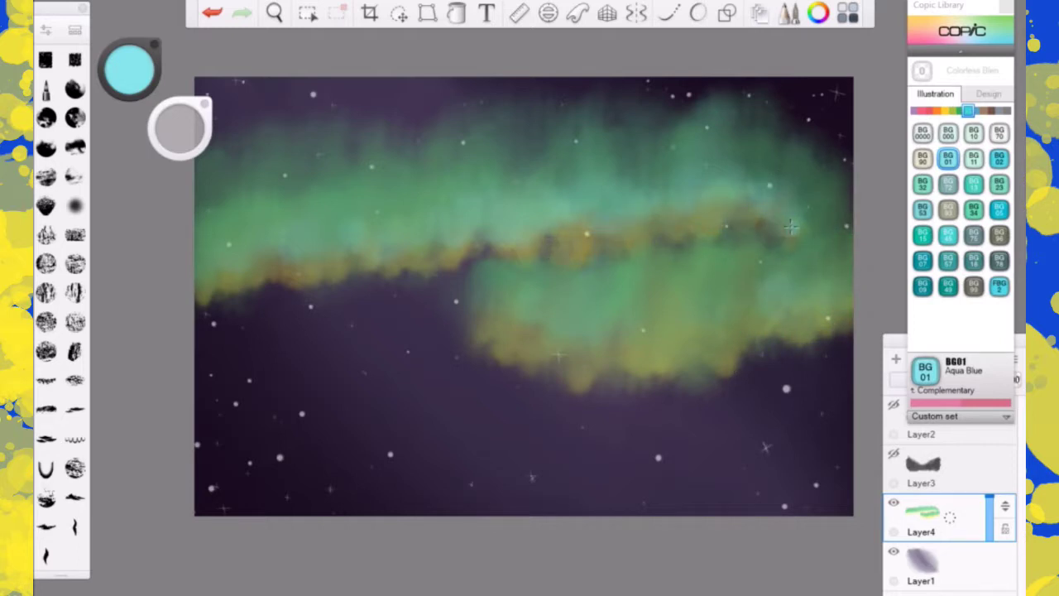
pyautogui.moveTo(206, 285); pyautogui.dragTo(248, 298)
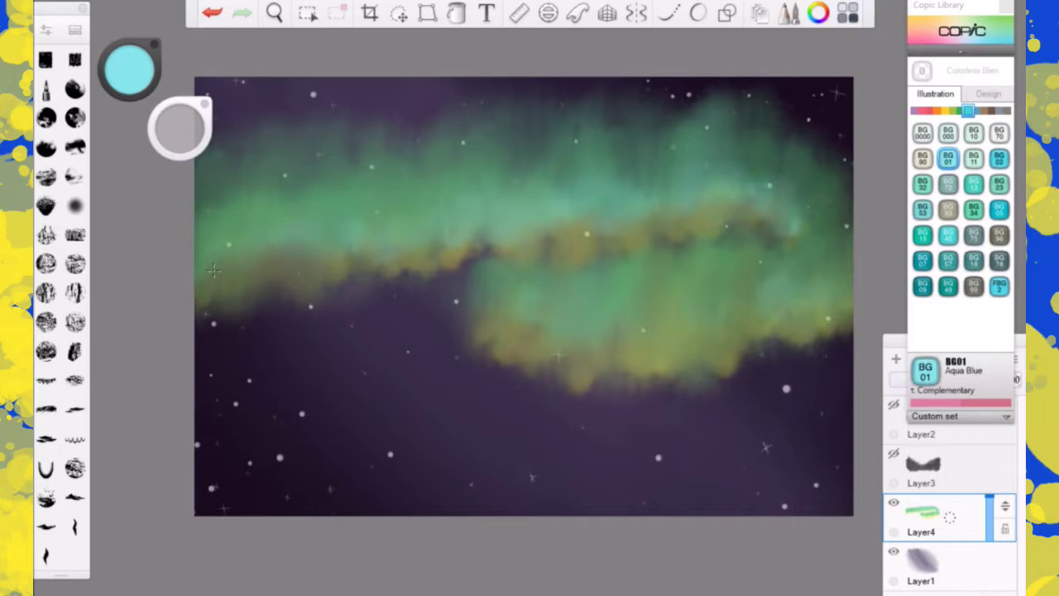
pyautogui.moveTo(365, 244); pyautogui.dragTo(401, 275)
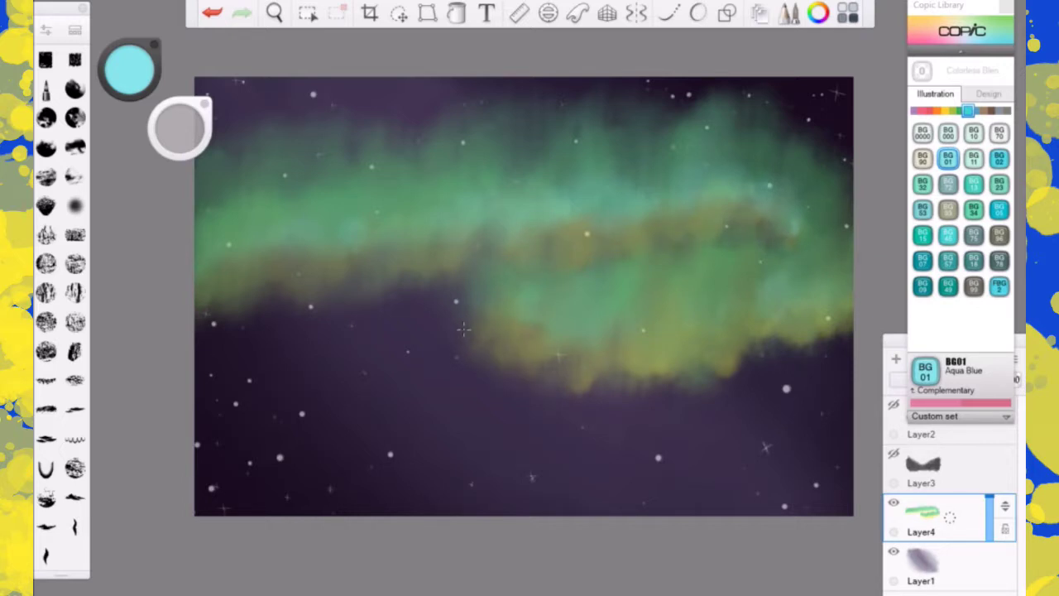
pyautogui.moveTo(789, 357); pyautogui.dragTo(842, 335)
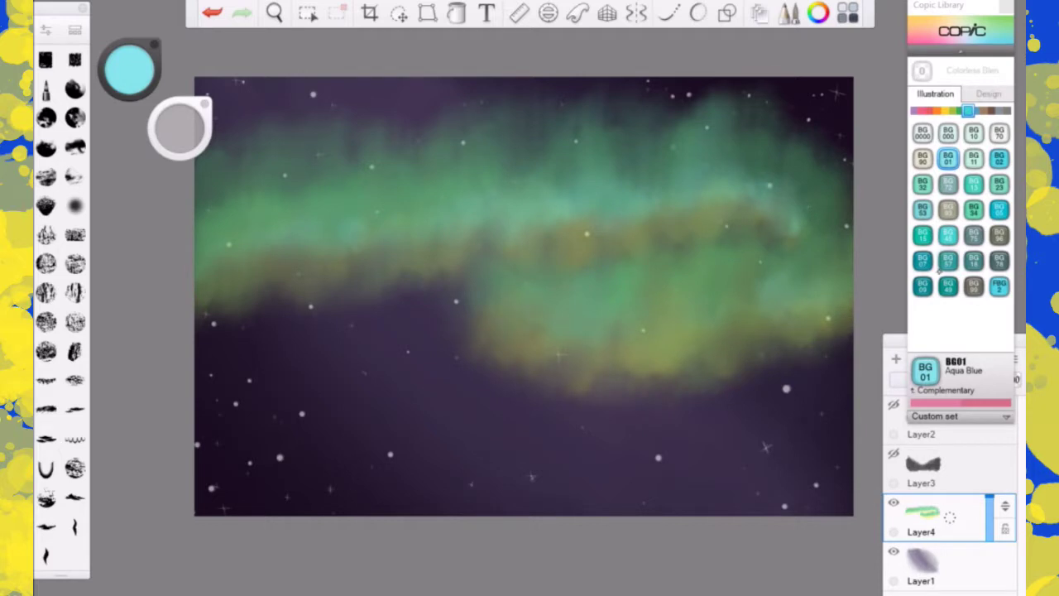
# - Paint thick Y04 Acacia yellow bands along the lower edges of both aurora bands with the Fast Blocker brush
pyautogui.click(45, 60)
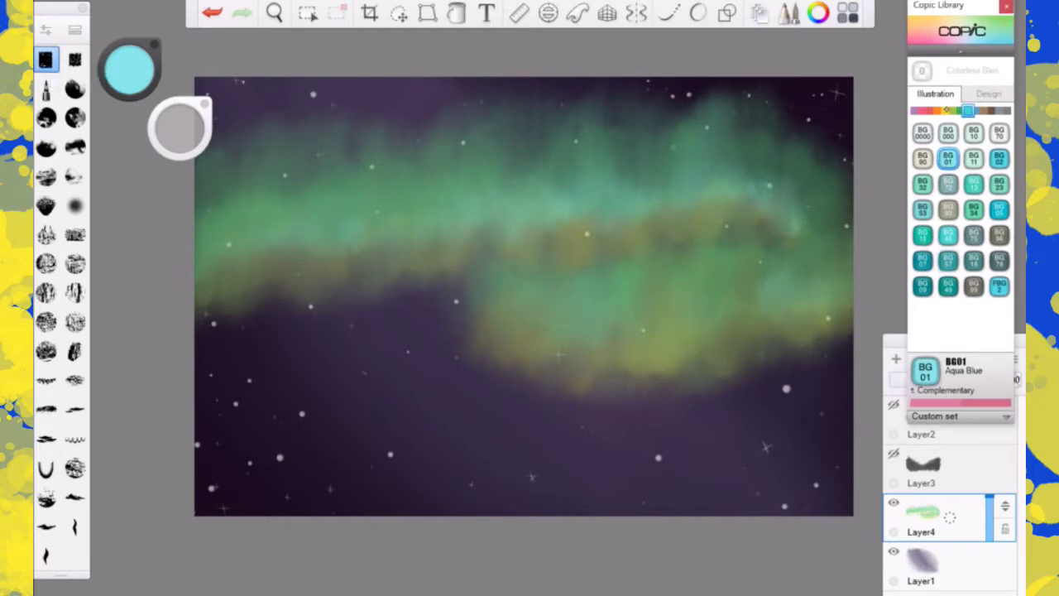
pyautogui.click(946, 110)
pyautogui.click(948, 184)
pyautogui.moveTo(180, 128); pyautogui.dragTo(171, 125)
pyautogui.moveTo(203, 295)
pyautogui.mouseDown()
pyautogui.moveTo(208, 285)
pyautogui.moveTo(340, 273)
pyautogui.moveTo(455, 232)
pyautogui.moveTo(506, 249)
pyautogui.moveTo(819, 225)
pyautogui.mouseUp()
pyautogui.moveTo(754, 234)
pyautogui.mouseDown()
pyautogui.moveTo(852, 260)
pyautogui.moveTo(699, 227)
pyautogui.mouseUp()
pyautogui.moveTo(450, 302)
pyautogui.mouseDown()
pyautogui.moveTo(462, 327)
pyautogui.moveTo(529, 351)
pyautogui.moveTo(728, 335)
pyautogui.mouseUp()
pyautogui.moveTo(664, 343); pyautogui.dragTo(839, 310)
pyautogui.moveTo(448, 308); pyautogui.dragTo(543, 368)
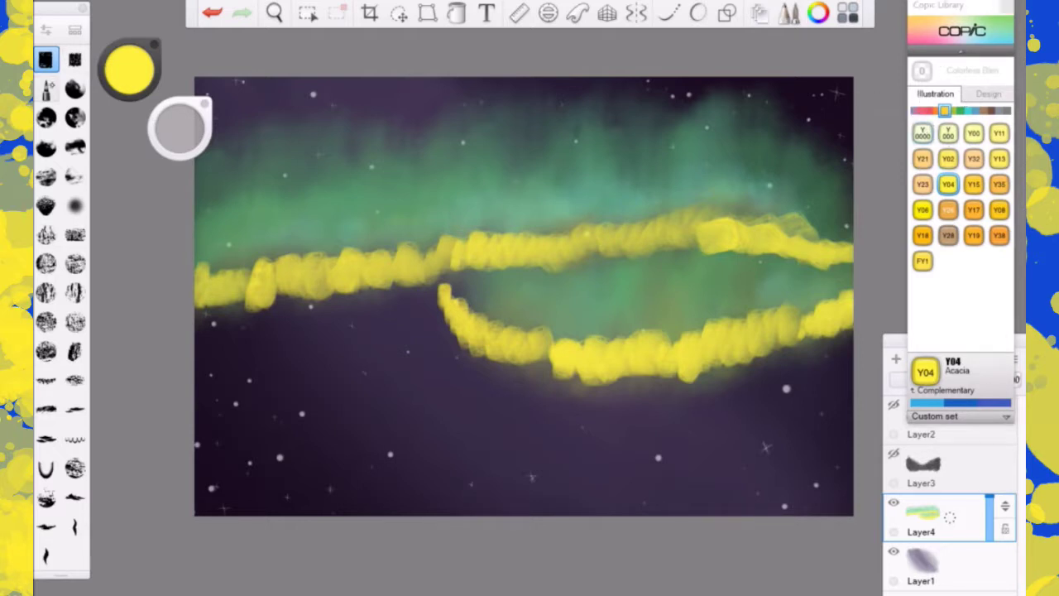
# - Choose a smudge brush from the Trent's Tools set in the brush library
pyautogui.moveTo(175, 118); pyautogui.dragTo(171, 118)
pyautogui.moveTo(172, 125); pyautogui.dragTo(172, 127)
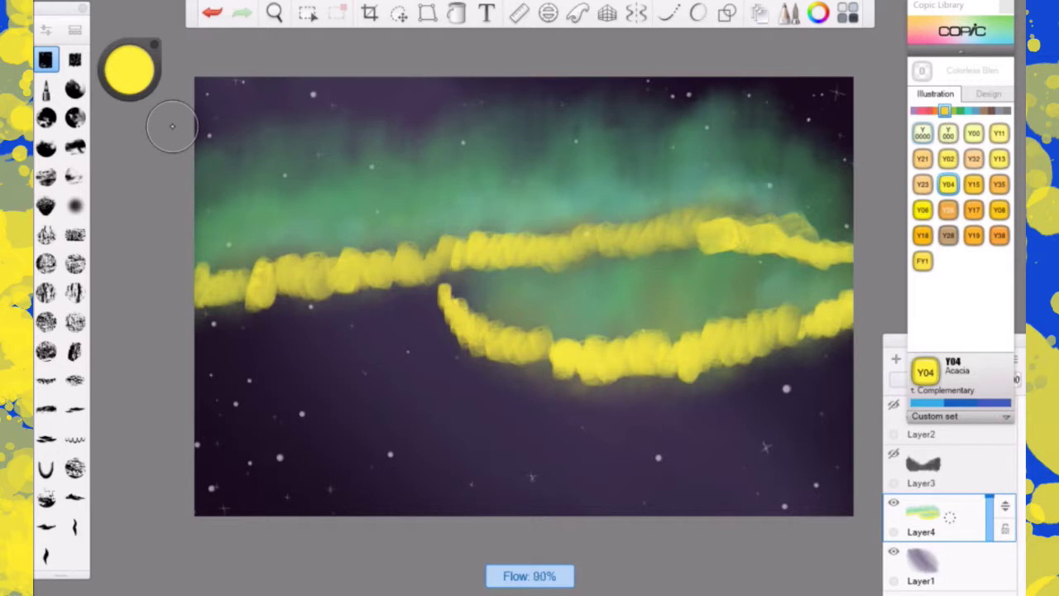
pyautogui.moveTo(172, 126); pyautogui.dragTo(172, 126)
pyautogui.click(75, 29)
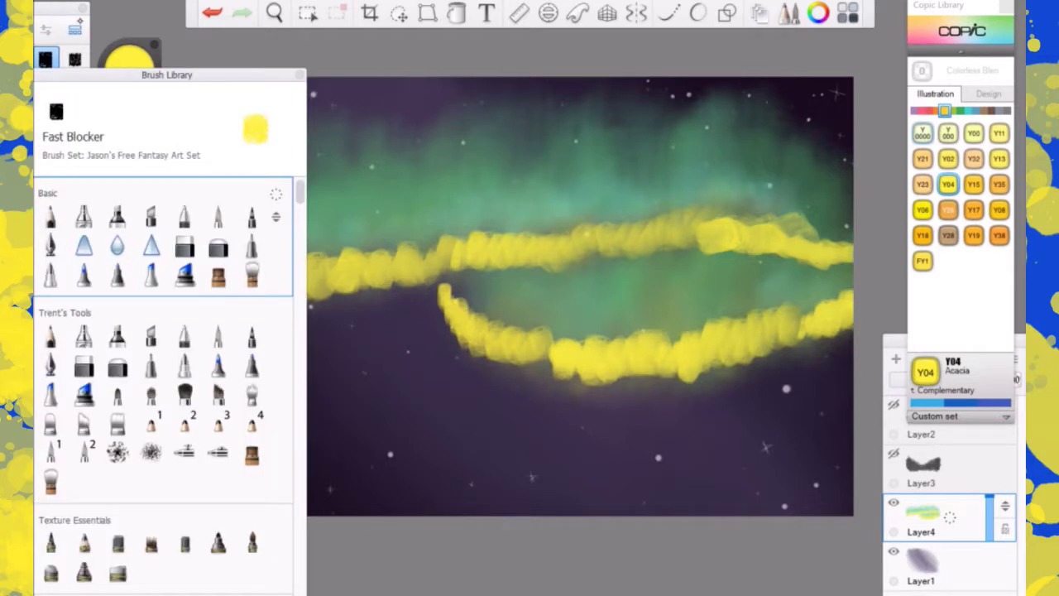
pyautogui.click(252, 274)
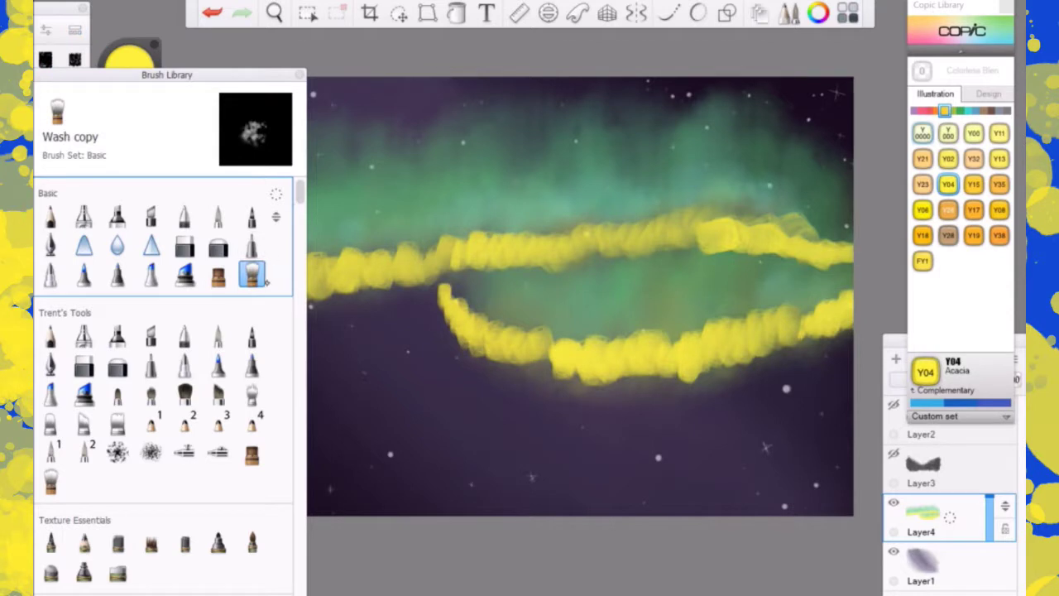
pyautogui.click(83, 423)
pyautogui.click(251, 394)
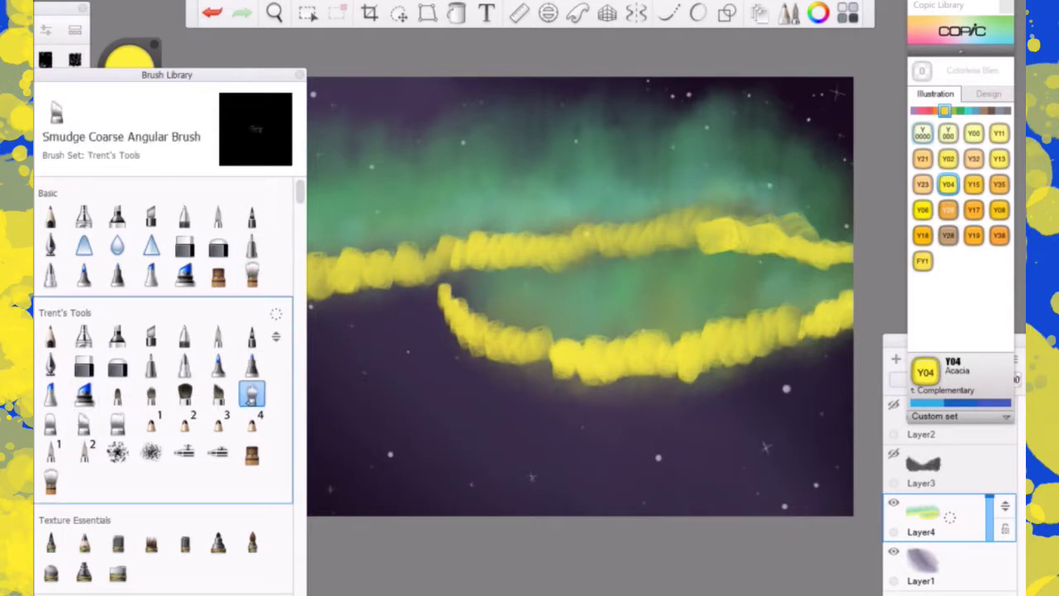
pyautogui.click(299, 75)
# - Smear the upper yellow band upward into the green as vertical streaks across the canvas, and soften its lower edge
pyautogui.moveTo(202, 298)
pyautogui.mouseDown()
pyautogui.moveTo(207, 266)
pyautogui.moveTo(253, 258)
pyautogui.moveTo(278, 269)
pyautogui.moveTo(393, 248)
pyautogui.mouseUp()
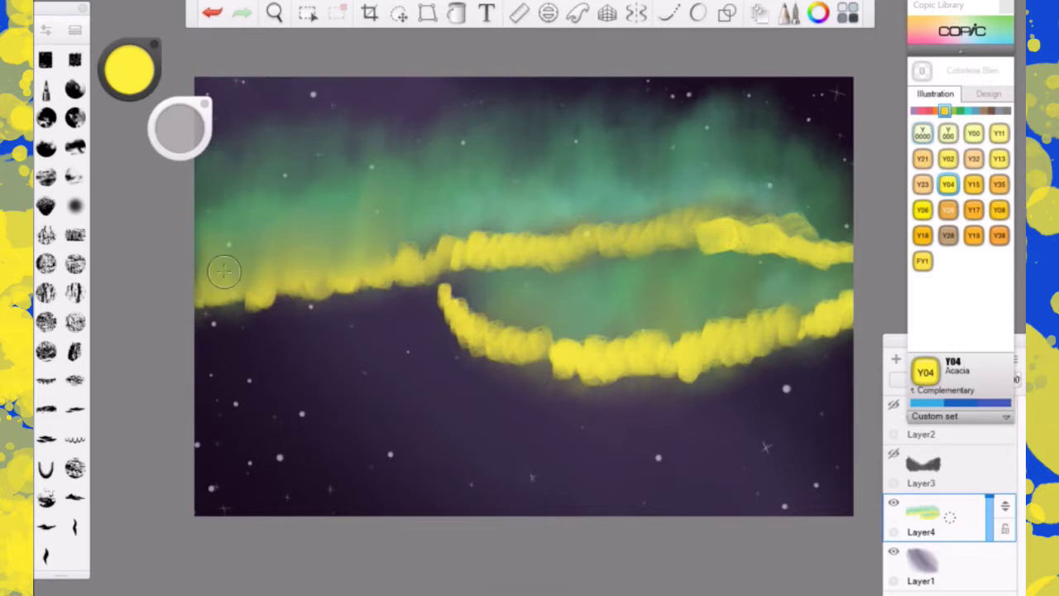
pyautogui.moveTo(341, 245); pyautogui.dragTo(390, 149)
pyautogui.moveTo(435, 248); pyautogui.dragTo(392, 257)
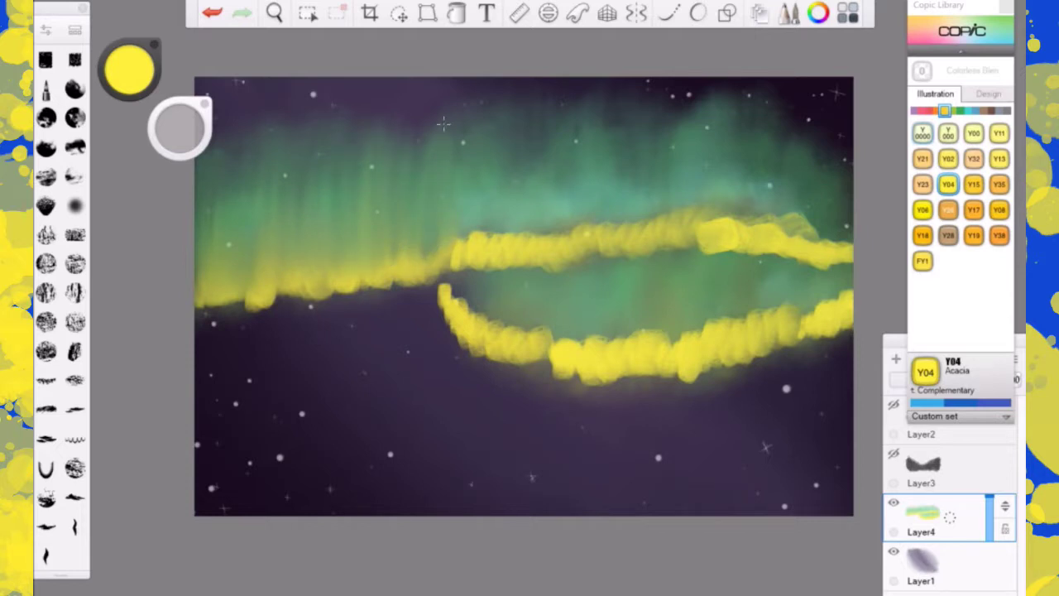
pyautogui.moveTo(460, 248)
pyautogui.mouseDown()
pyautogui.moveTo(521, 232)
pyautogui.moveTo(542, 142)
pyautogui.mouseUp()
pyautogui.moveTo(569, 235); pyautogui.dragTo(570, 149)
pyautogui.moveTo(611, 233); pyautogui.dragTo(616, 149)
pyautogui.moveTo(645, 228)
pyautogui.mouseDown()
pyautogui.moveTo(659, 126)
pyautogui.moveTo(665, 157)
pyautogui.mouseUp()
pyautogui.moveTo(703, 228); pyautogui.dragTo(695, 112)
pyautogui.moveTo(726, 227)
pyautogui.mouseDown()
pyautogui.moveTo(734, 149)
pyautogui.moveTo(778, 169)
pyautogui.mouseUp()
pyautogui.moveTo(791, 232); pyautogui.dragTo(848, 236)
pyautogui.moveTo(703, 248)
pyautogui.mouseDown()
pyautogui.moveTo(745, 222)
pyautogui.moveTo(841, 249)
pyautogui.moveTo(843, 241)
pyautogui.moveTo(822, 255)
pyautogui.moveTo(776, 237)
pyautogui.moveTo(756, 224)
pyautogui.moveTo(748, 193)
pyautogui.moveTo(721, 232)
pyautogui.moveTo(664, 240)
pyautogui.mouseUp()
pyautogui.moveTo(203, 287)
pyautogui.mouseDown()
pyautogui.moveTo(513, 241)
pyautogui.moveTo(504, 261)
pyautogui.moveTo(650, 238)
pyautogui.mouseUp()
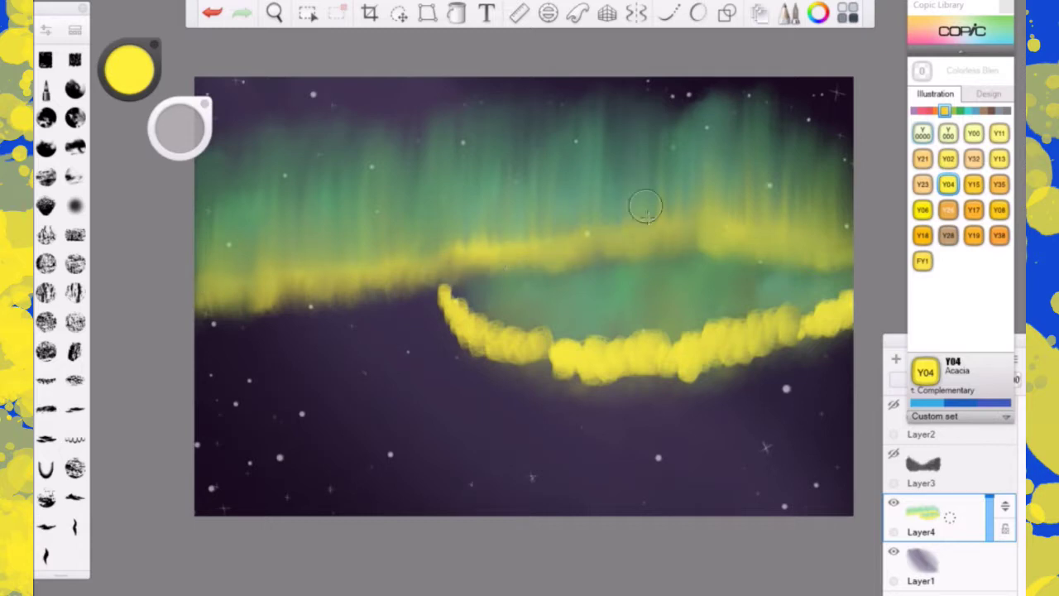
pyautogui.moveTo(460, 235)
pyautogui.mouseDown()
pyautogui.moveTo(525, 256)
pyautogui.moveTo(331, 295)
pyautogui.moveTo(270, 189)
pyautogui.moveTo(211, 157)
pyautogui.mouseUp()
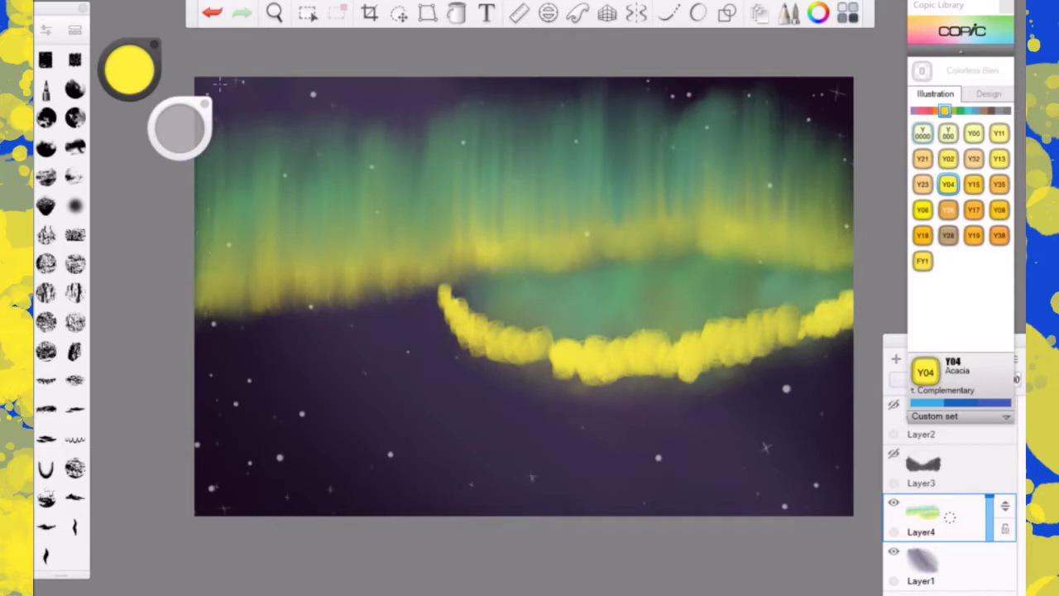
# - Smear the lower yellow band into vertical streaks, blending it upward into the green and feathering its lower edge
pyautogui.moveTo(442, 288)
pyautogui.mouseDown()
pyautogui.moveTo(471, 340)
pyautogui.moveTo(579, 367)
pyautogui.mouseUp()
pyautogui.moveTo(502, 341)
pyautogui.mouseDown()
pyautogui.moveTo(585, 379)
pyautogui.moveTo(577, 360)
pyautogui.moveTo(675, 383)
pyautogui.moveTo(667, 366)
pyautogui.moveTo(853, 295)
pyautogui.moveTo(847, 306)
pyautogui.moveTo(830, 315)
pyautogui.moveTo(825, 246)
pyautogui.moveTo(809, 339)
pyautogui.moveTo(798, 330)
pyautogui.moveTo(806, 242)
pyautogui.moveTo(831, 310)
pyautogui.moveTo(840, 307)
pyautogui.moveTo(834, 222)
pyautogui.moveTo(775, 341)
pyautogui.moveTo(772, 200)
pyautogui.moveTo(754, 187)
pyautogui.moveTo(742, 212)
pyautogui.moveTo(716, 165)
pyautogui.moveTo(726, 347)
pyautogui.moveTo(691, 214)
pyautogui.moveTo(689, 298)
pyautogui.moveTo(711, 347)
pyautogui.moveTo(785, 336)
pyautogui.moveTo(759, 325)
pyautogui.moveTo(810, 319)
pyautogui.moveTo(844, 297)
pyautogui.moveTo(845, 263)
pyautogui.mouseUp()
pyautogui.moveTo(661, 348)
pyautogui.mouseDown()
pyautogui.moveTo(684, 207)
pyautogui.moveTo(650, 279)
pyautogui.moveTo(638, 355)
pyautogui.moveTo(608, 348)
pyautogui.moveTo(607, 326)
pyautogui.moveTo(542, 322)
pyautogui.mouseUp()
pyautogui.moveTo(564, 197)
pyautogui.mouseDown()
pyautogui.moveTo(571, 360)
pyautogui.moveTo(525, 148)
pyautogui.moveTo(520, 301)
pyautogui.moveTo(498, 325)
pyautogui.moveTo(464, 273)
pyautogui.moveTo(450, 307)
pyautogui.moveTo(434, 285)
pyautogui.moveTo(478, 234)
pyautogui.moveTo(460, 263)
pyautogui.moveTo(415, 277)
pyautogui.moveTo(379, 307)
pyautogui.moveTo(219, 277)
pyautogui.moveTo(203, 290)
pyautogui.mouseUp()
pyautogui.moveTo(603, 203); pyautogui.dragTo(614, 68)
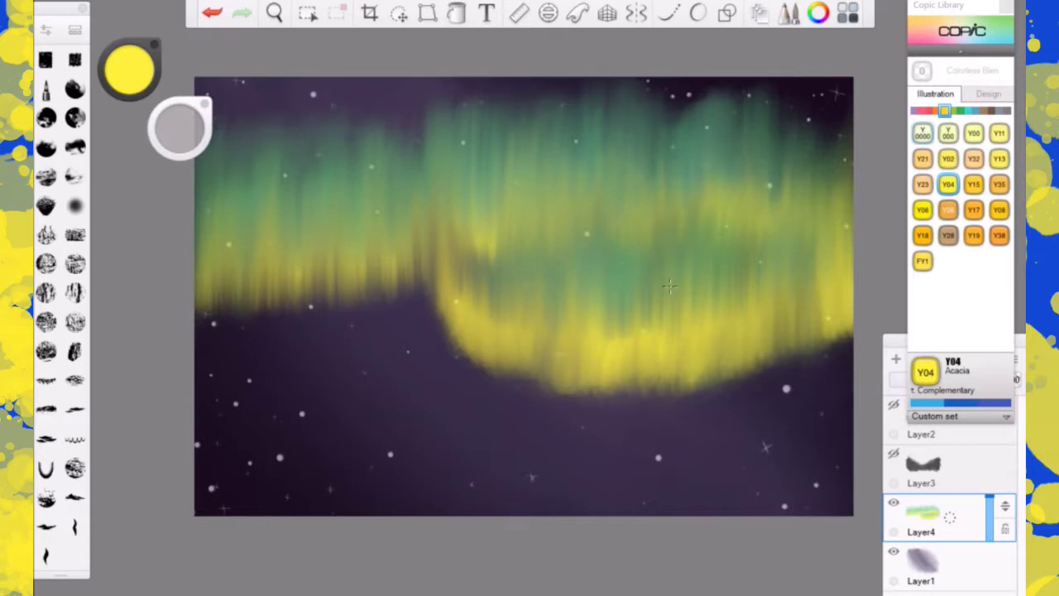
pyautogui.moveTo(673, 281); pyautogui.dragTo(754, 67)
pyautogui.moveTo(819, 269); pyautogui.dragTo(850, 89)
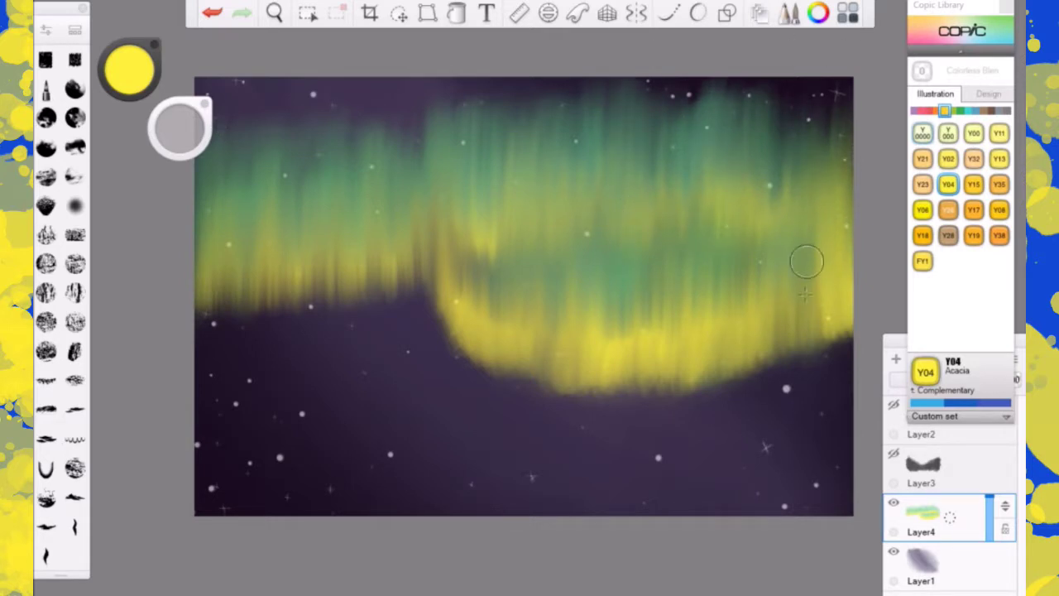
pyautogui.moveTo(769, 451)
pyautogui.mouseDown()
pyautogui.moveTo(758, 291)
pyautogui.moveTo(717, 386)
pyautogui.moveTo(749, 442)
pyautogui.moveTo(702, 301)
pyautogui.moveTo(678, 430)
pyautogui.moveTo(651, 453)
pyautogui.moveTo(607, 438)
pyautogui.moveTo(590, 456)
pyautogui.moveTo(565, 383)
pyautogui.moveTo(543, 451)
pyautogui.moveTo(519, 425)
pyautogui.moveTo(504, 431)
pyautogui.moveTo(493, 287)
pyautogui.moveTo(467, 413)
pyautogui.moveTo(445, 426)
pyautogui.moveTo(444, 192)
pyautogui.mouseUp()
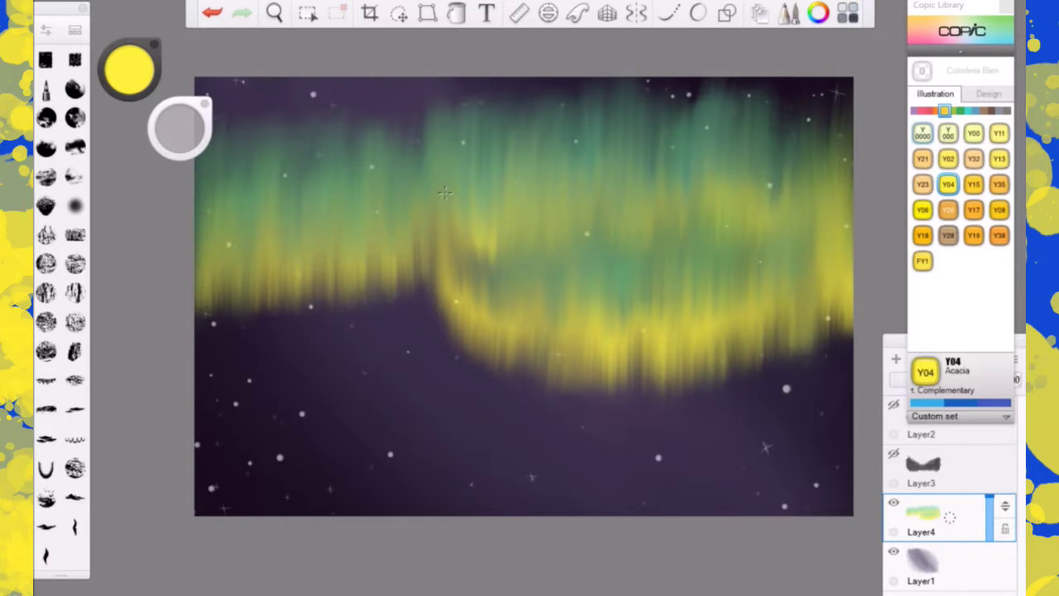
# - Lower the opacity of Layer4 to 53 and add a new layer above it
pyautogui.click(990, 509)
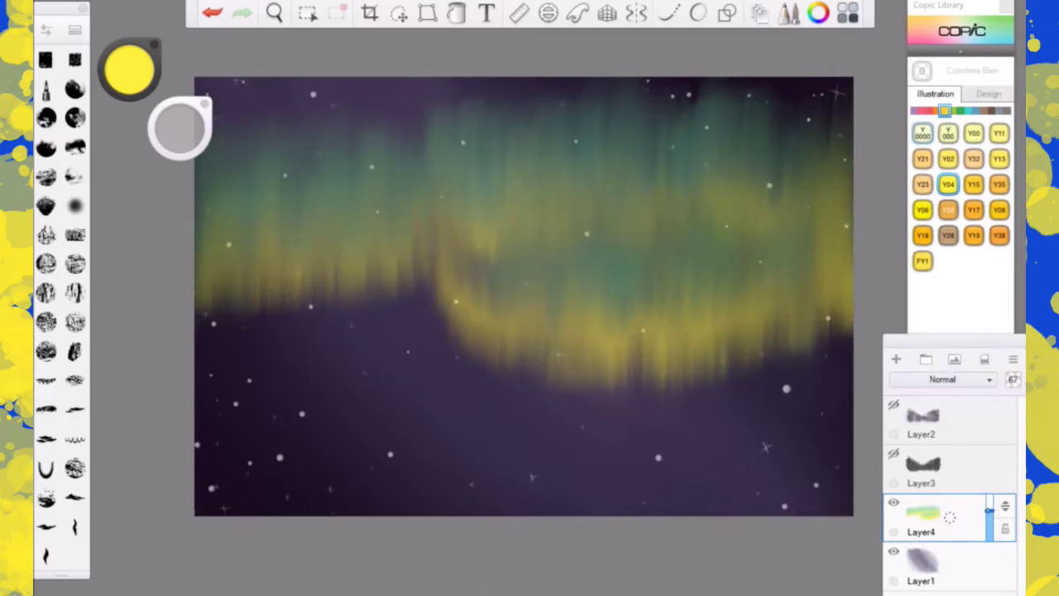
pyautogui.moveTo(989, 507); pyautogui.dragTo(989, 513)
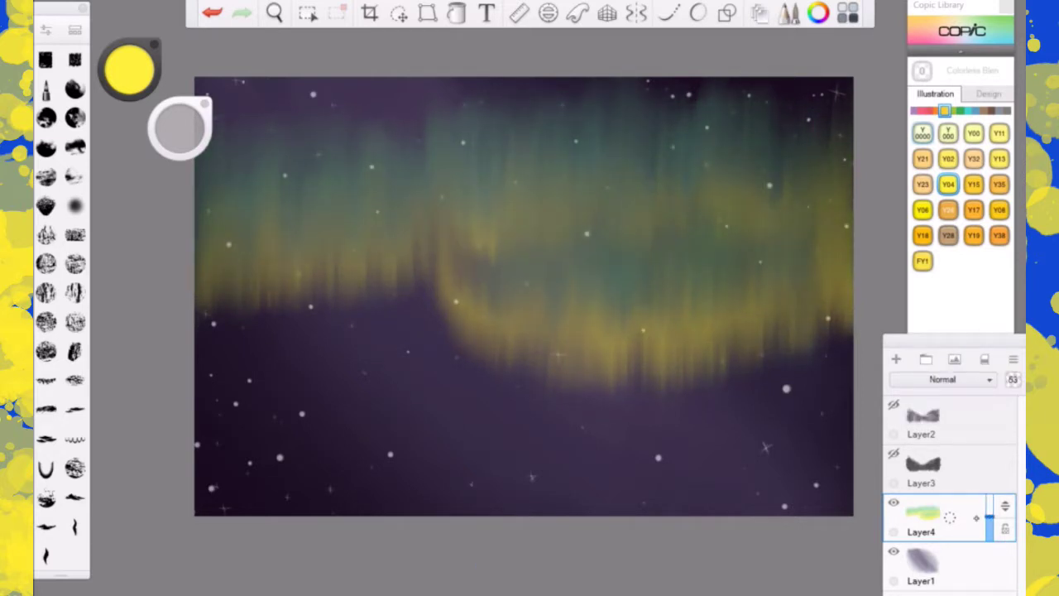
pyautogui.click(895, 358)
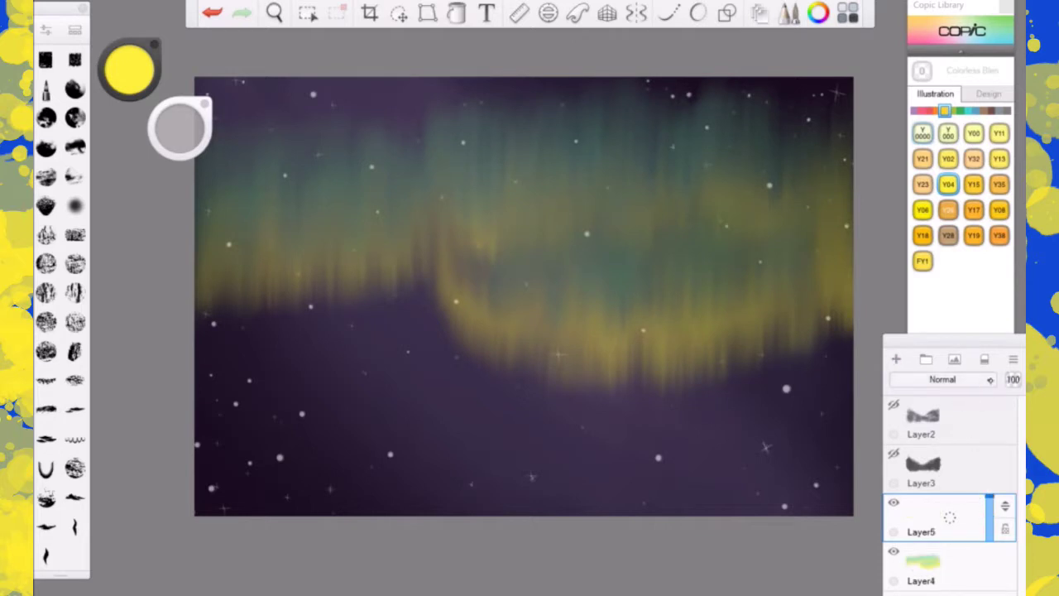
# - Try the Soft Glow and Glow blend modes on Layer4 and return it to Normal
pyautogui.click(991, 378)
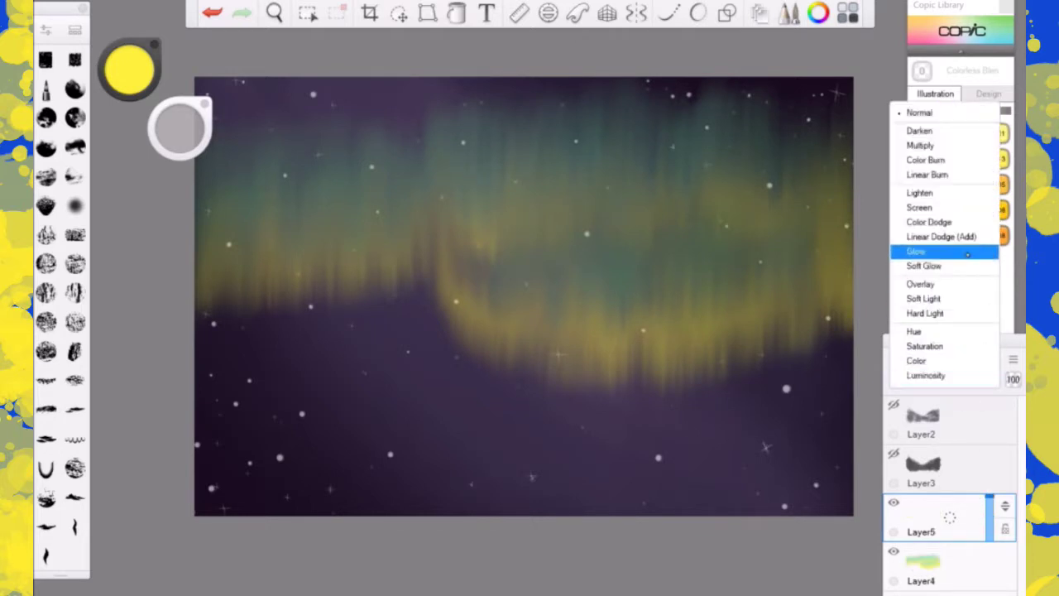
pyautogui.click(984, 559)
pyautogui.click(985, 374)
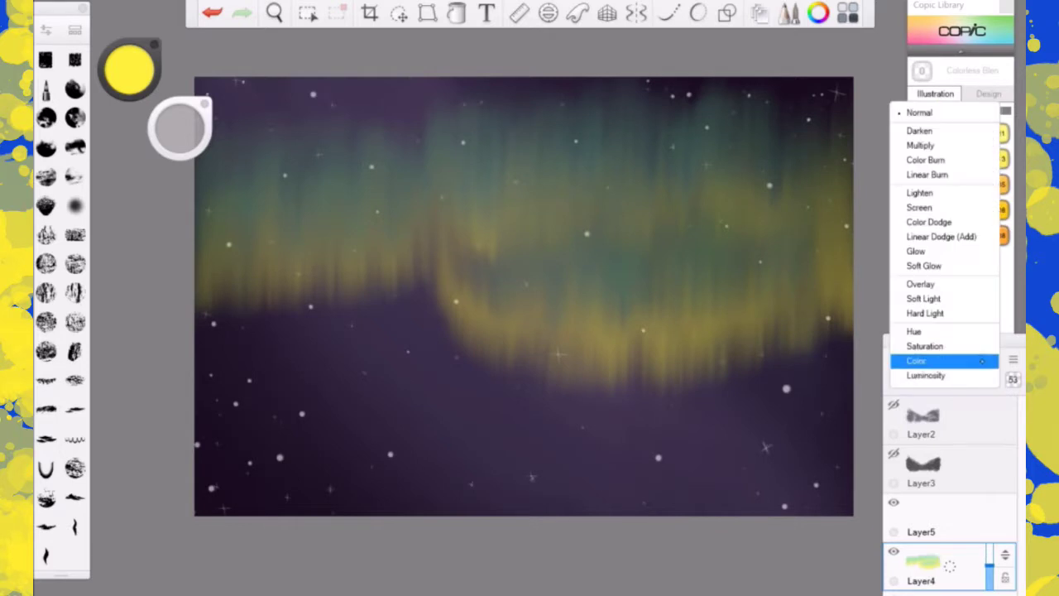
pyautogui.click(968, 265)
pyautogui.click(986, 383)
pyautogui.click(972, 251)
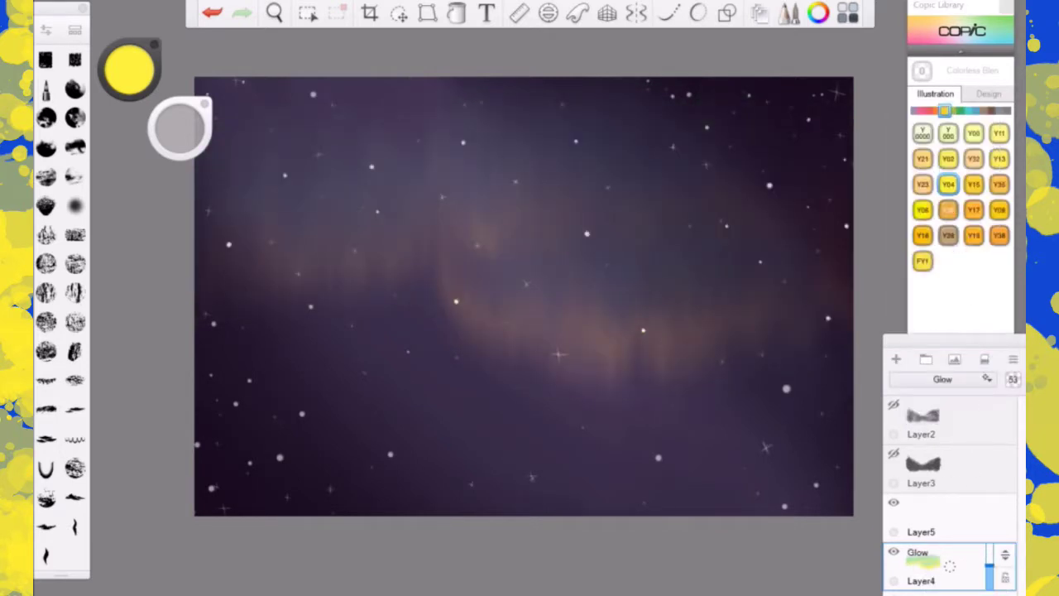
pyautogui.click(986, 379)
pyautogui.click(943, 113)
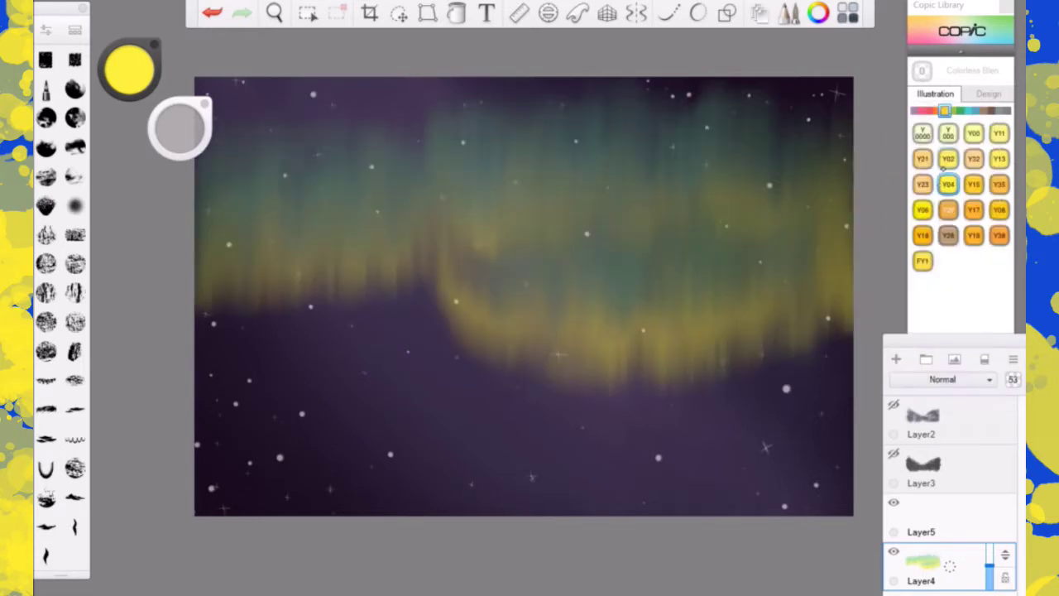
# - Set the blend mode of the empty Layer5 to Glow
pyautogui.click(947, 516)
pyautogui.click(985, 379)
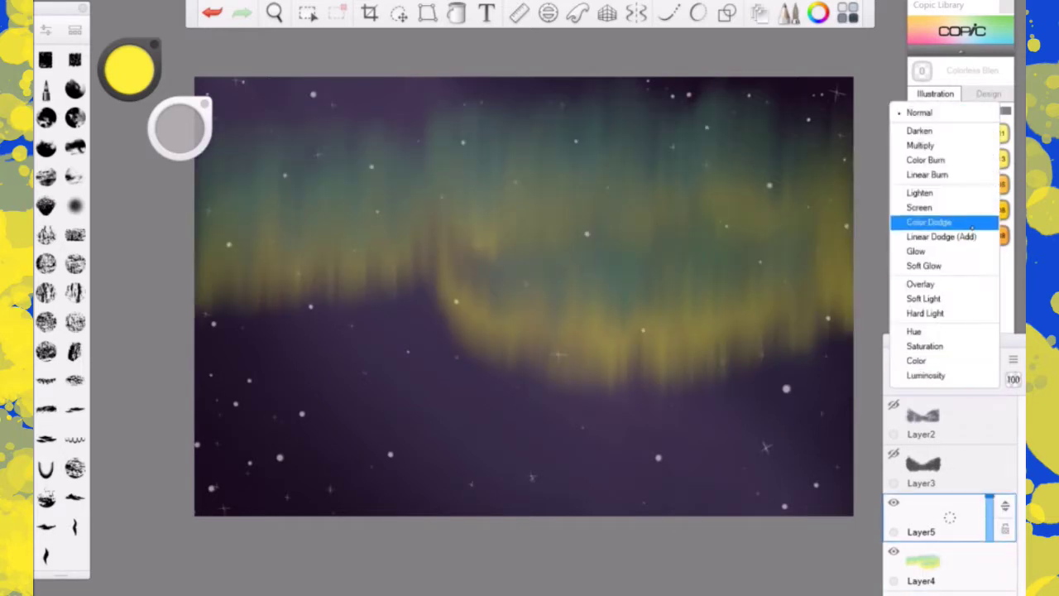
pyautogui.click(951, 245)
# - Try Y04 Acacia zigzag strokes with the Fast Blocker brush over both aurora bands on the Glow layer, and undo them
pyautogui.click(940, 176)
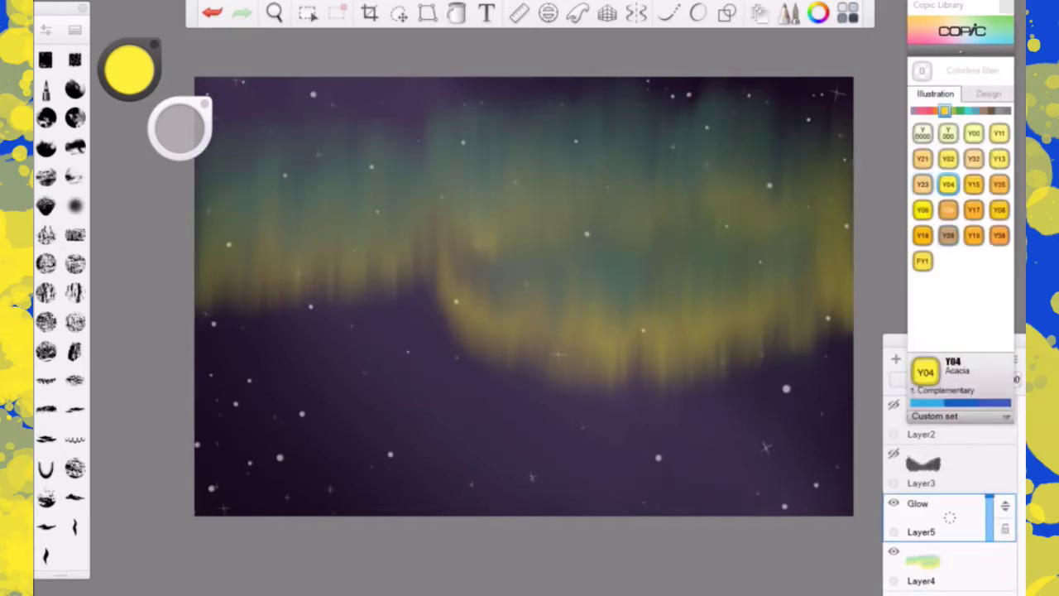
pyautogui.click(47, 60)
pyautogui.moveTo(465, 293)
pyautogui.mouseDown()
pyautogui.moveTo(493, 306)
pyautogui.moveTo(619, 318)
pyautogui.moveTo(628, 331)
pyautogui.moveTo(692, 309)
pyautogui.moveTo(828, 289)
pyautogui.mouseUp()
pyautogui.moveTo(621, 327)
pyautogui.mouseDown()
pyautogui.moveTo(466, 315)
pyautogui.moveTo(454, 291)
pyautogui.mouseUp()
pyautogui.moveTo(675, 203)
pyautogui.mouseDown()
pyautogui.moveTo(815, 201)
pyautogui.moveTo(839, 217)
pyautogui.moveTo(651, 207)
pyautogui.moveTo(596, 232)
pyautogui.moveTo(596, 207)
pyautogui.moveTo(548, 210)
pyautogui.moveTo(434, 242)
pyautogui.moveTo(246, 255)
pyautogui.mouseUp()
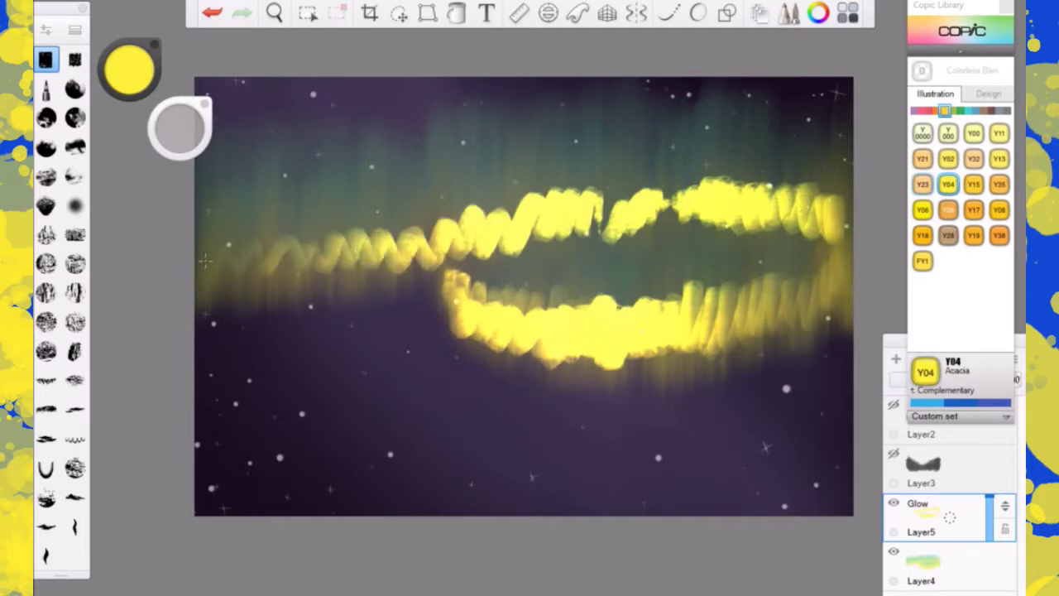
pyautogui.hotkey('ctrl', 'z')
pyautogui.hotkey('ctrl', 'z')
pyautogui.hotkey('ctrl', 'z')
pyautogui.hotkey('ctrl', 'z')
pyautogui.hotkey('ctrl', 'z')
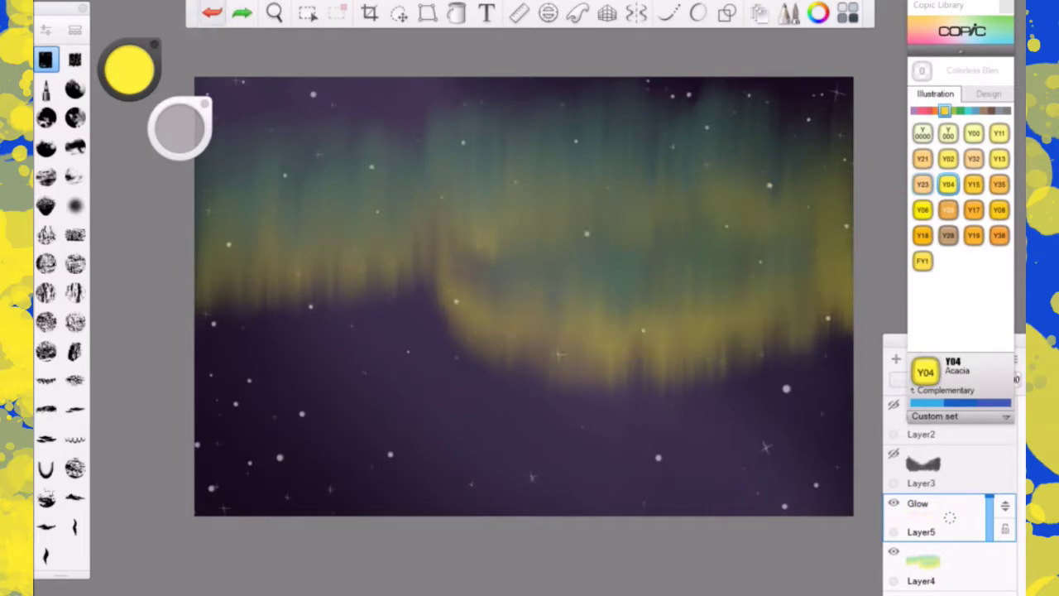
# - Copy the entire content of Layer4 and paste the aurora onto the Glow layer, Layer5
pyautogui.click(952, 563)
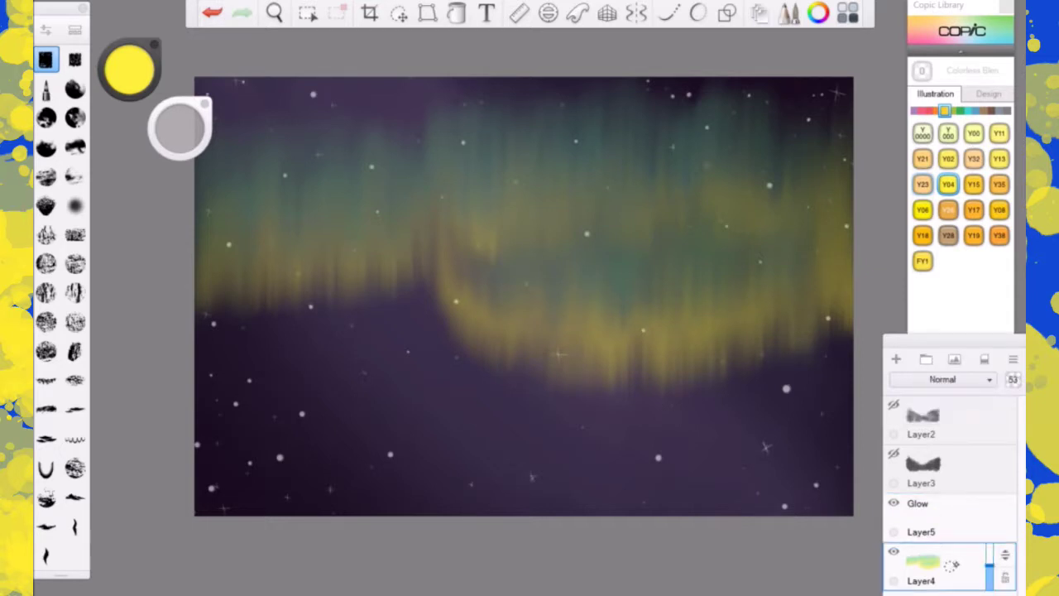
pyautogui.click(47, 0)
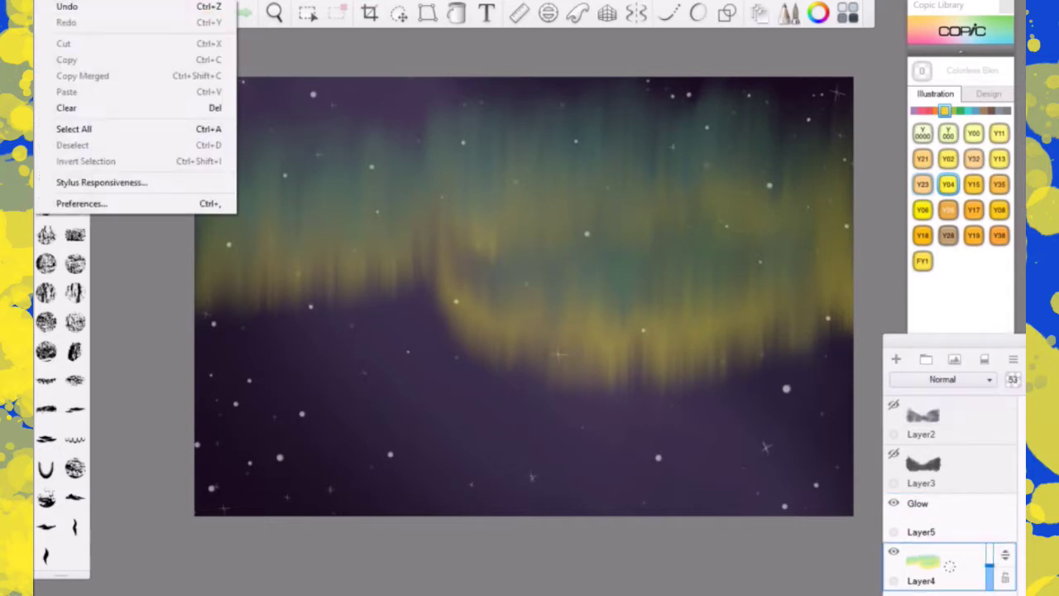
pyautogui.click(177, 127)
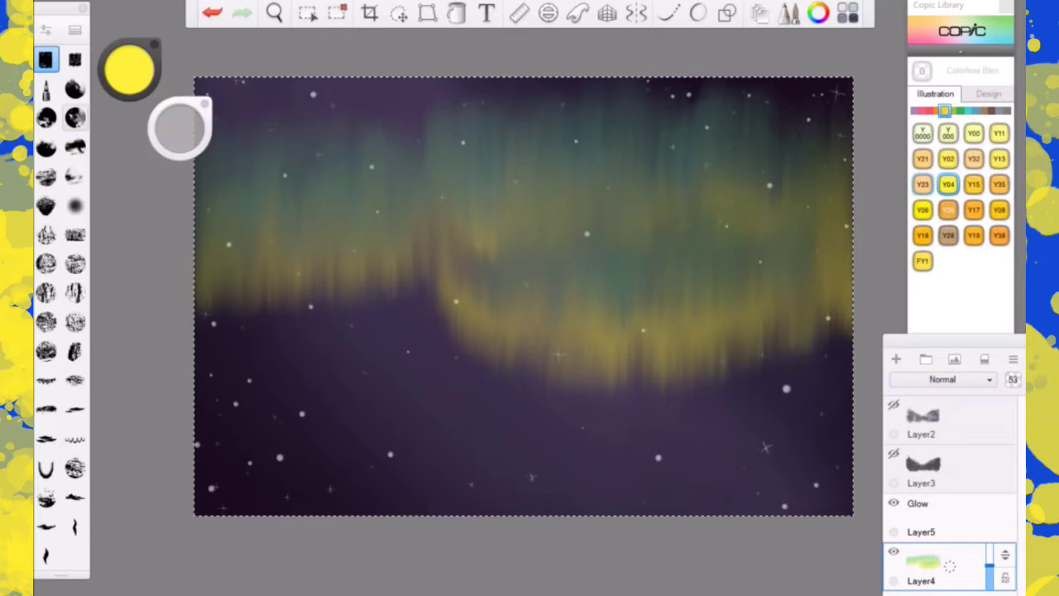
pyautogui.hotkey('alt', 'e')
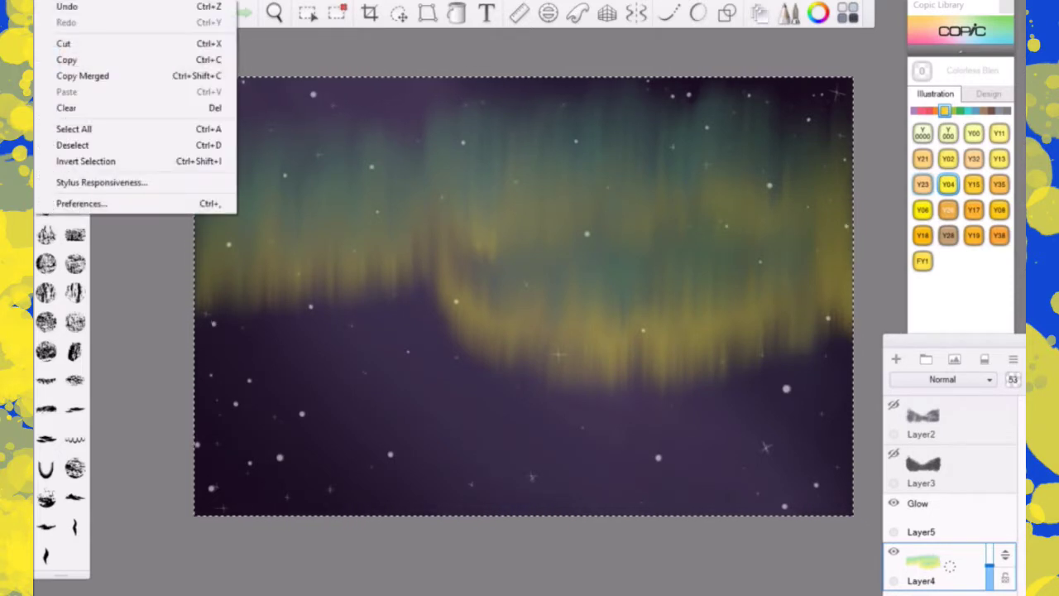
pyautogui.press('Escape')
pyautogui.click(949, 516)
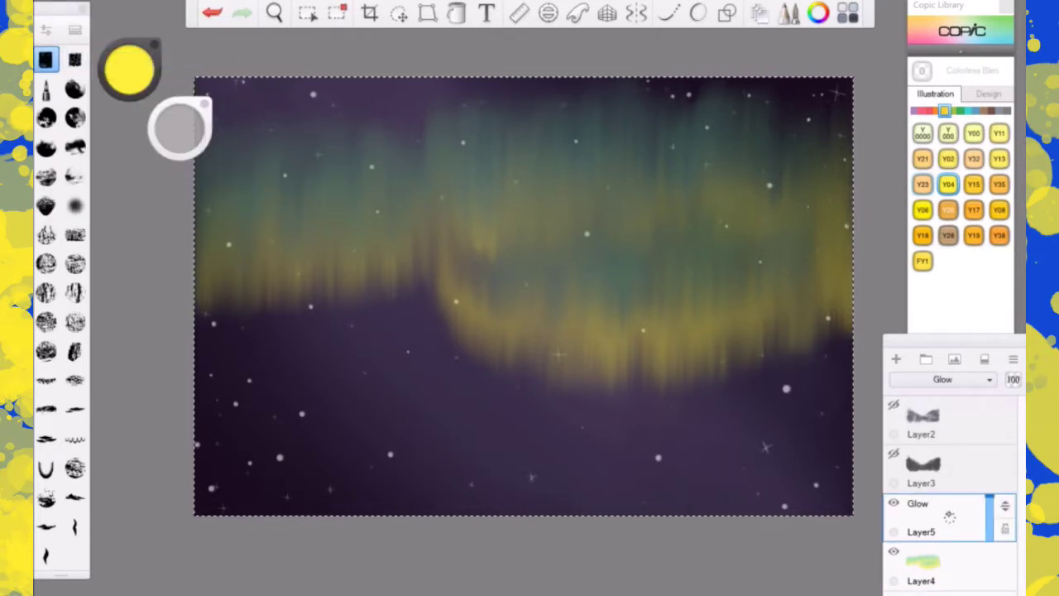
pyautogui.hotkey('alt', 'e')
pyautogui.press('Escape')
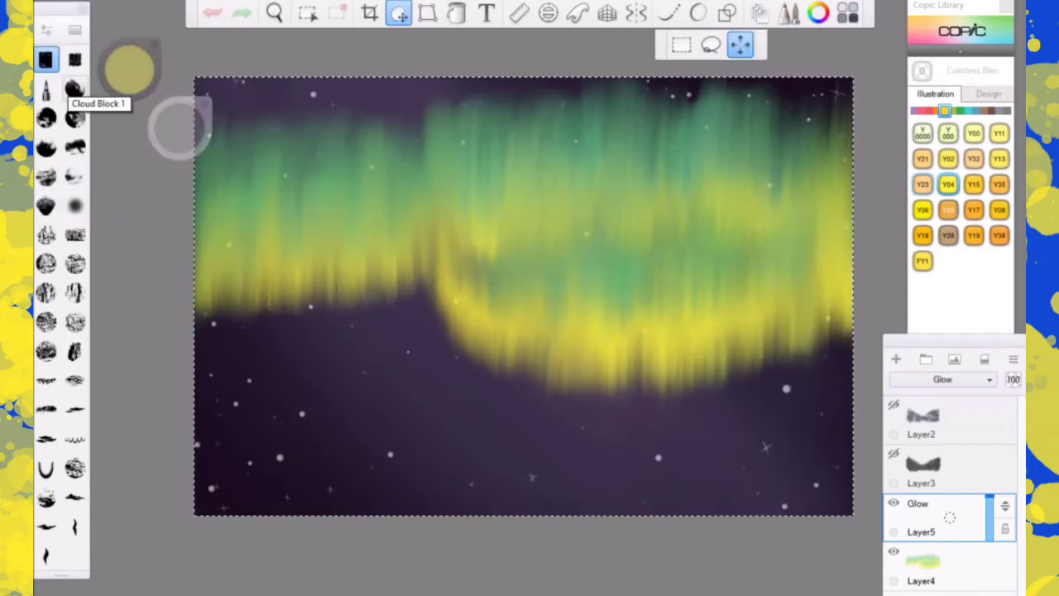
# - Try the pasted aurora layer, Layer6, at 77 opacity and beneath the Glow layer, and undo the reordering and the paste
pyautogui.moveTo(989, 499); pyautogui.dragTo(989, 511)
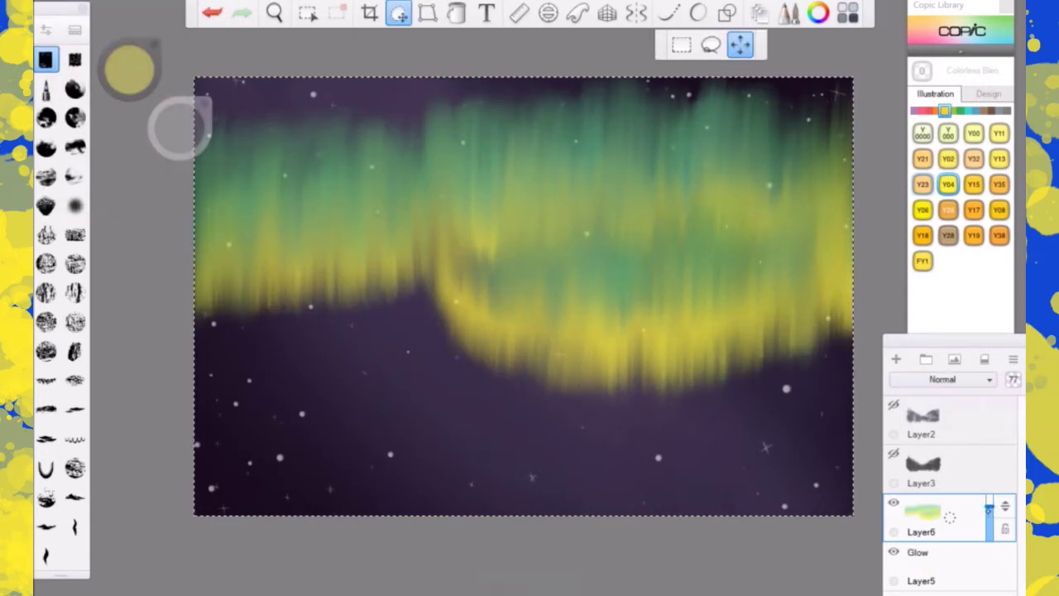
pyautogui.click(957, 562)
pyautogui.moveTo(1006, 556); pyautogui.dragTo(1011, 538)
pyautogui.click(951, 567)
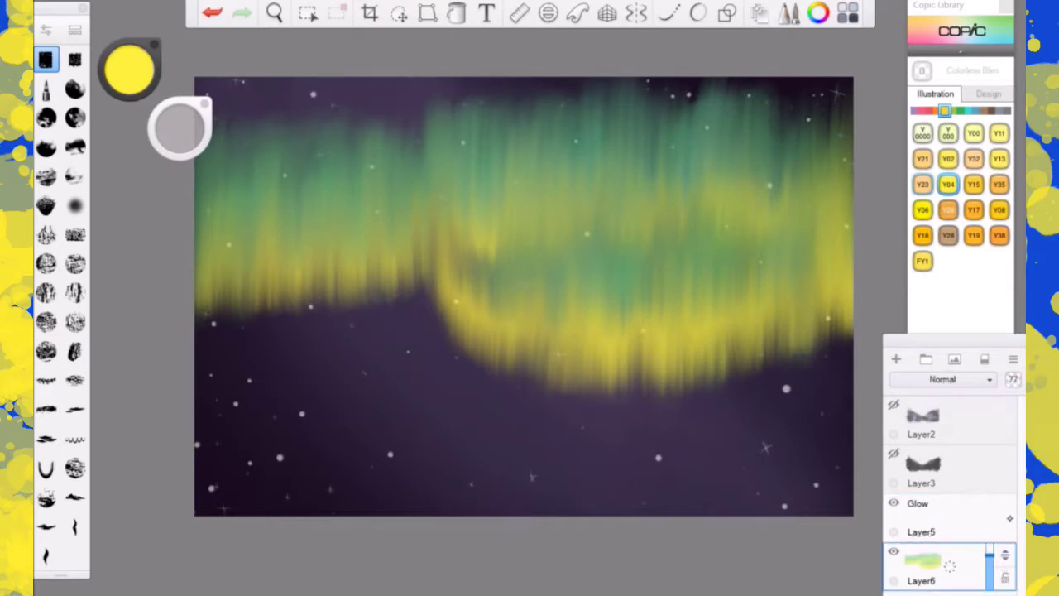
pyautogui.hotkey('ctrl', 'z')
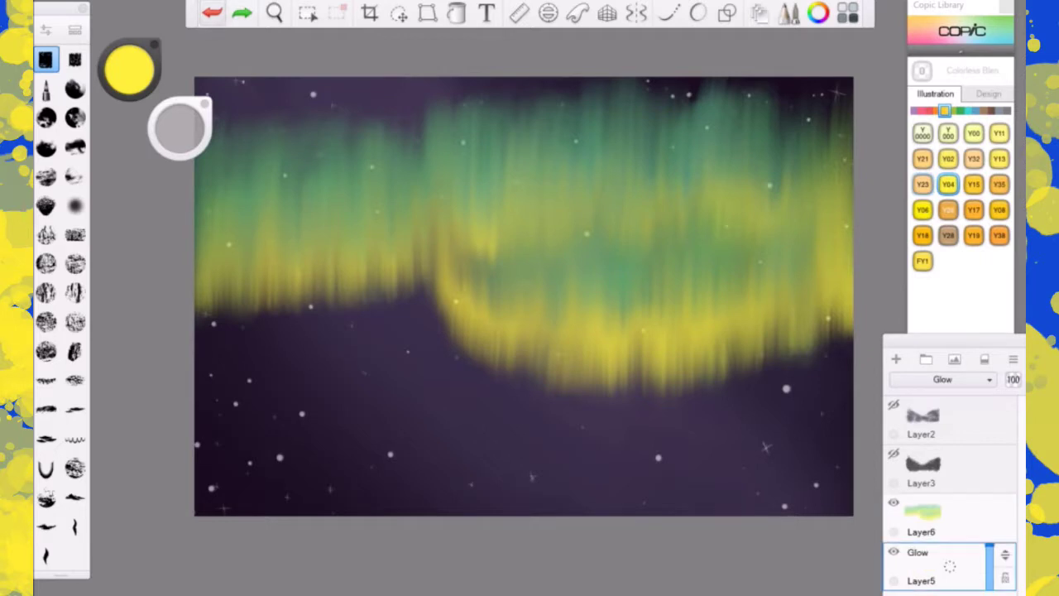
pyautogui.click(947, 517)
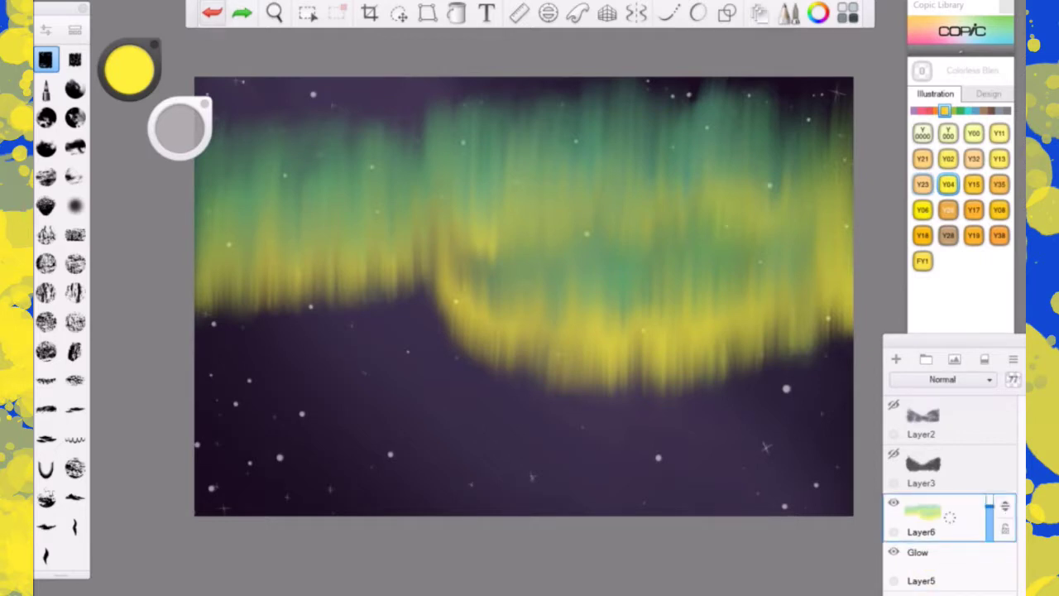
pyautogui.hotkey('ctrl', 'z')
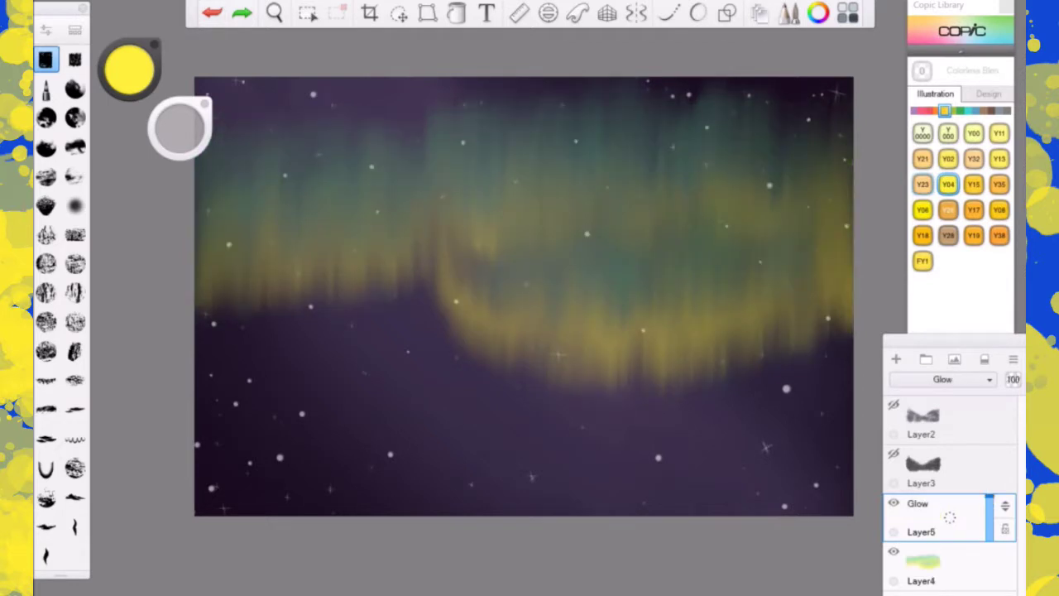
# - Paste the copied aurora as a new layer again and delete the empty Glow layer, Layer5
pyautogui.click(46, 1)
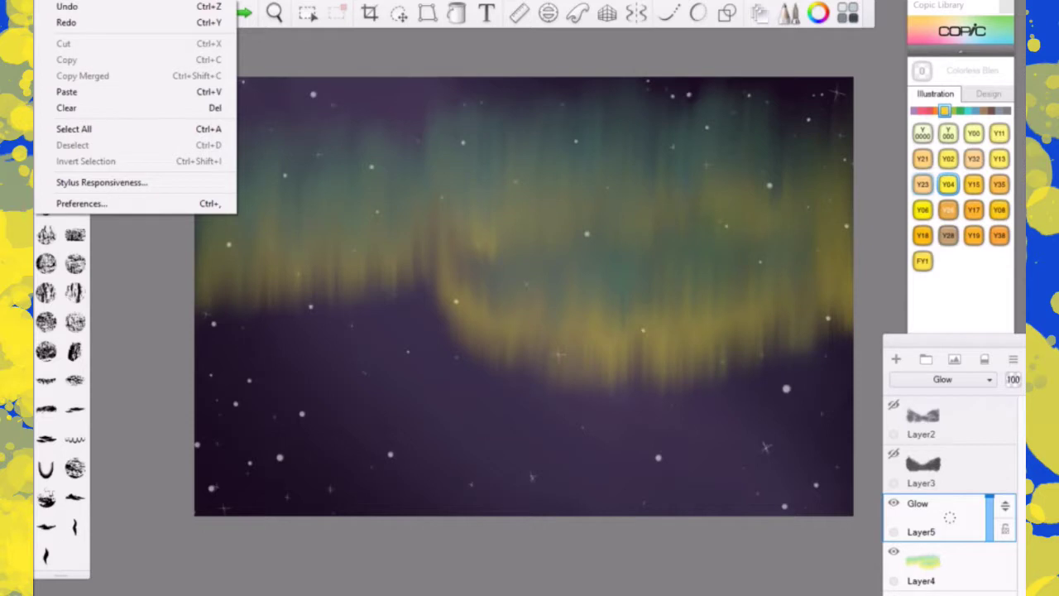
pyautogui.click(66, 92)
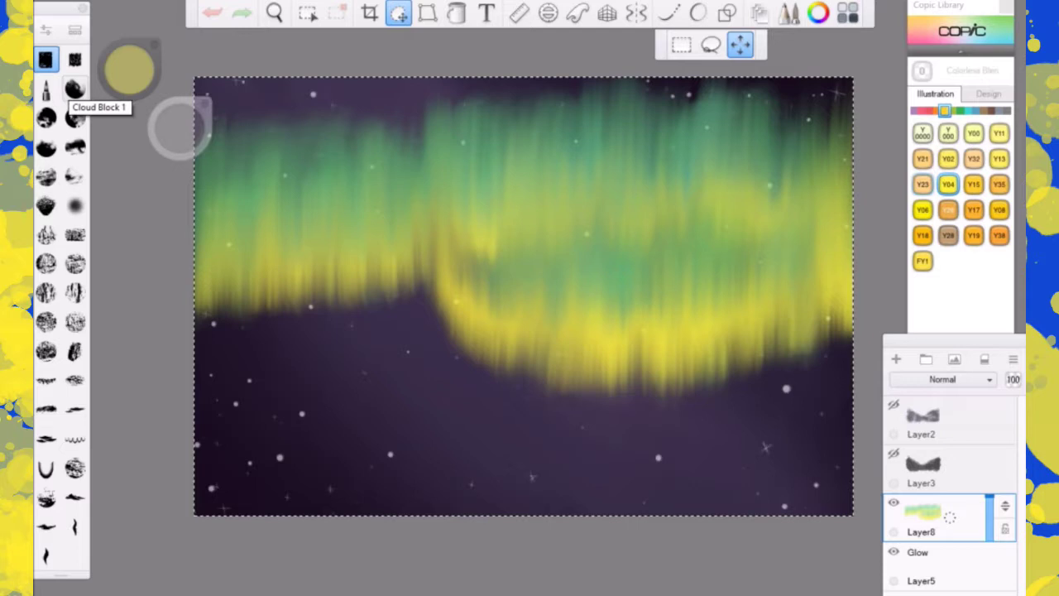
pyautogui.moveTo(931, 343); pyautogui.dragTo(928, 234)
pyautogui.click(943, 447)
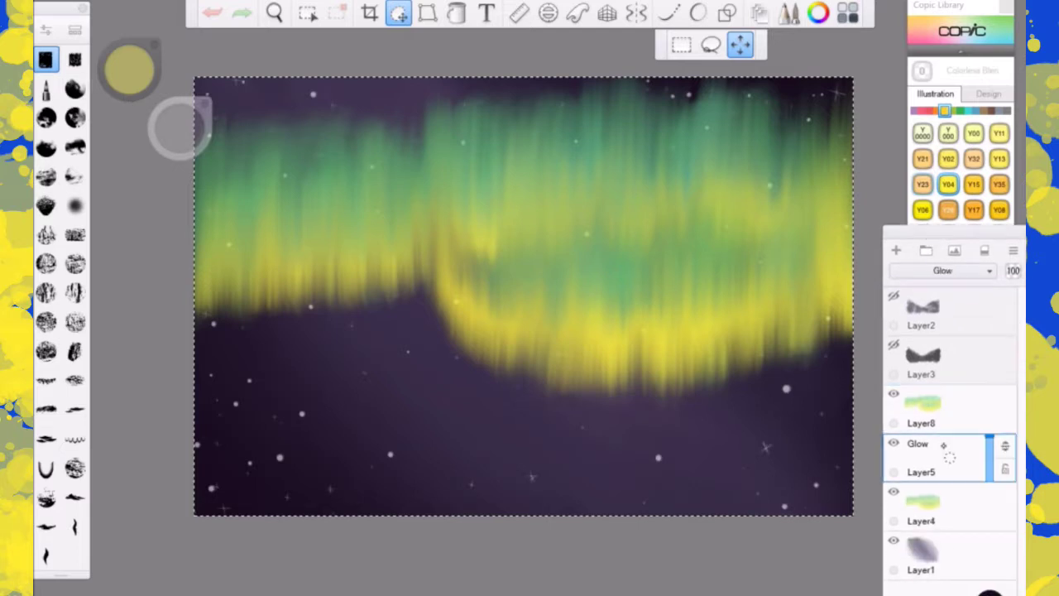
pyautogui.click(950, 457)
pyautogui.click(993, 422)
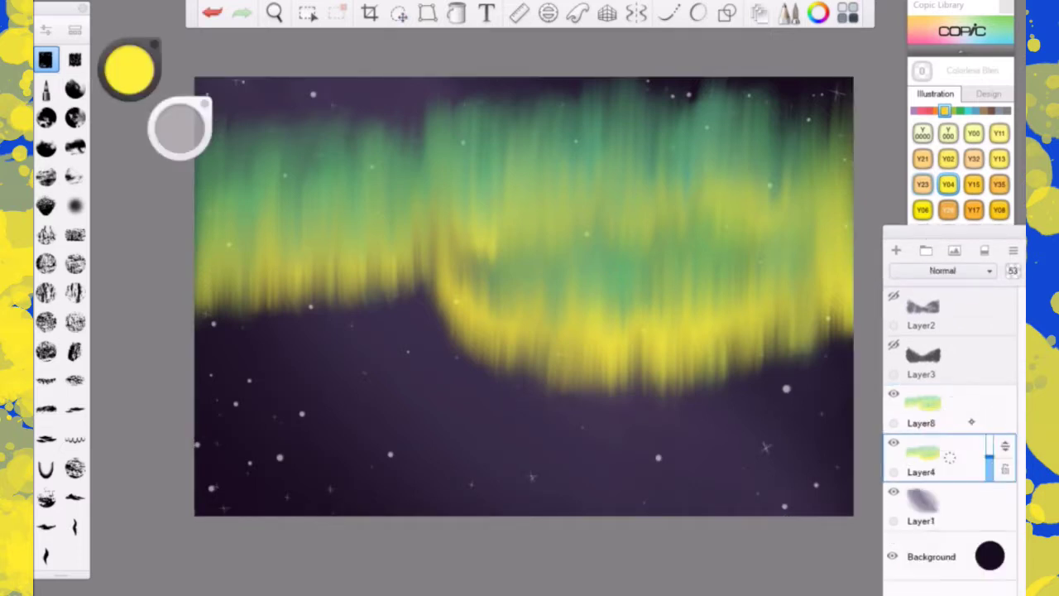
# - Set the pasted aurora layer, Layer8, to Glow at about 73 opacity and lower Layer4's opacity to 34
pyautogui.click(984, 275)
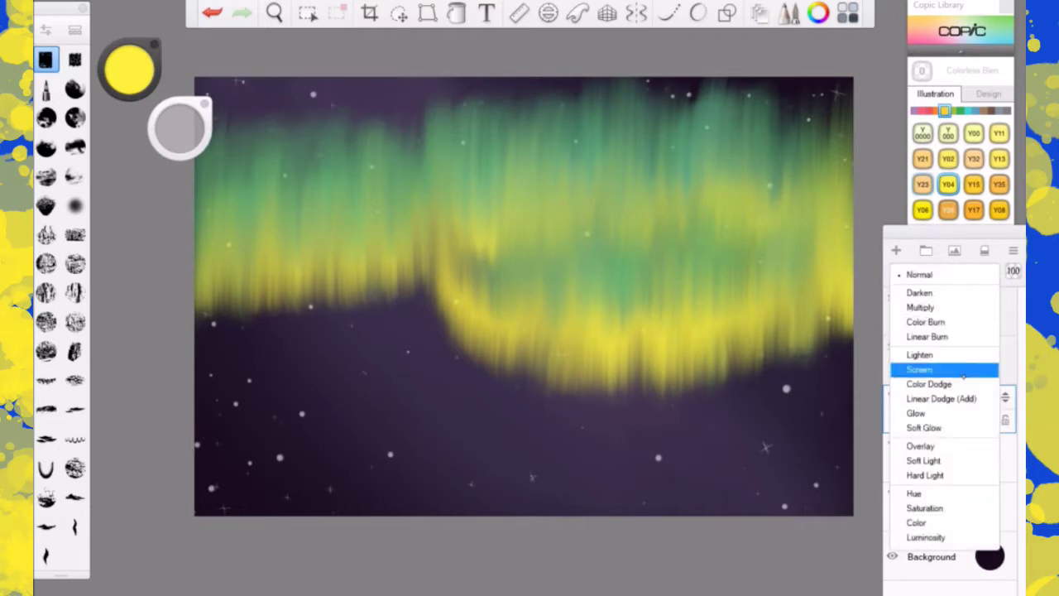
pyautogui.click(971, 412)
pyautogui.moveTo(989, 385); pyautogui.dragTo(988, 398)
pyautogui.click(927, 455)
pyautogui.moveTo(989, 458); pyautogui.dragTo(989, 469)
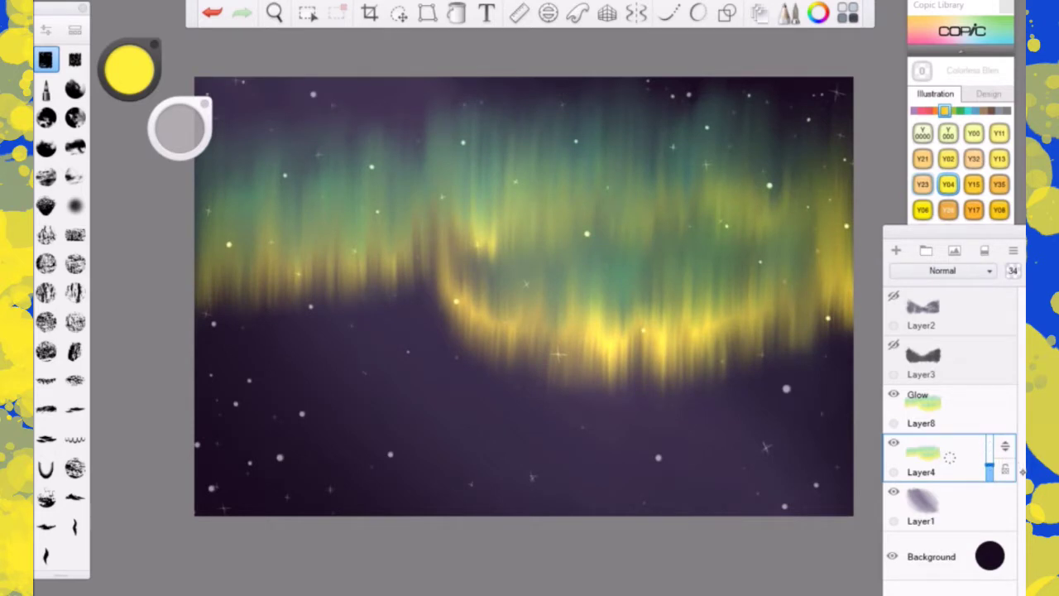
# - Show the cloud layers Layer3 and Layer2, then lower Layer4's opacity further and raise the Glow layer Layer8 to 100
pyautogui.click(893, 344)
pyautogui.click(893, 295)
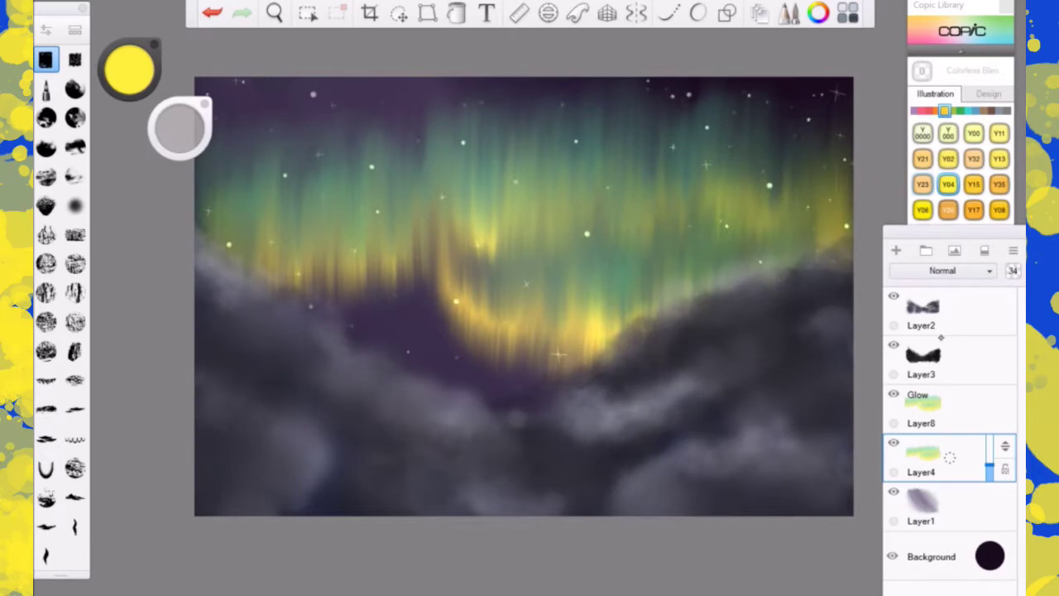
pyautogui.click(927, 405)
pyautogui.moveTo(990, 400)
pyautogui.mouseDown()
pyautogui.moveTo(989, 386)
pyautogui.moveTo(990, 401)
pyautogui.mouseUp()
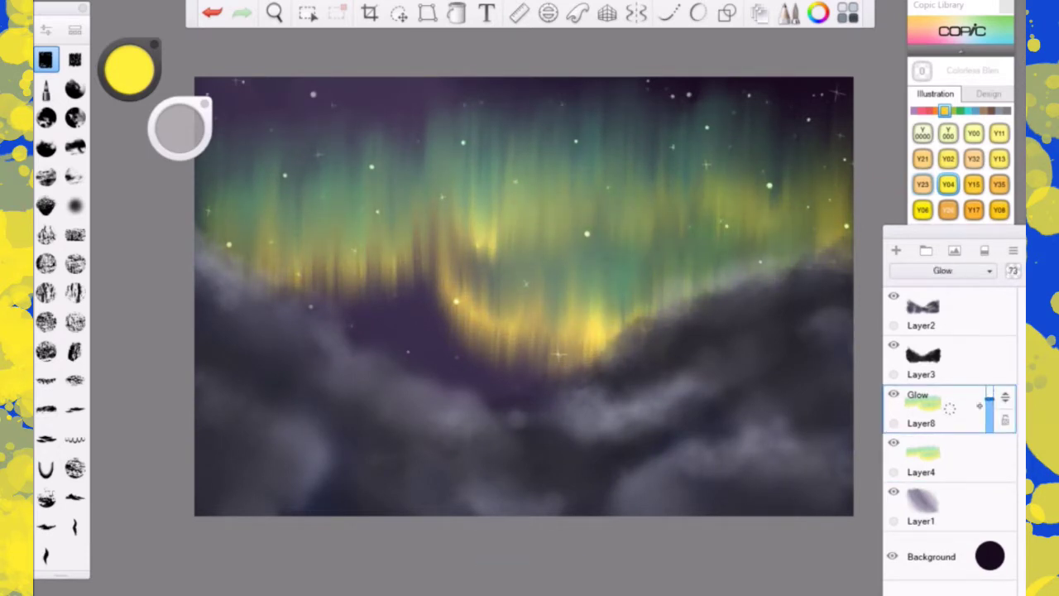
pyautogui.click(967, 449)
pyautogui.moveTo(989, 462); pyautogui.dragTo(989, 475)
pyautogui.click(926, 406)
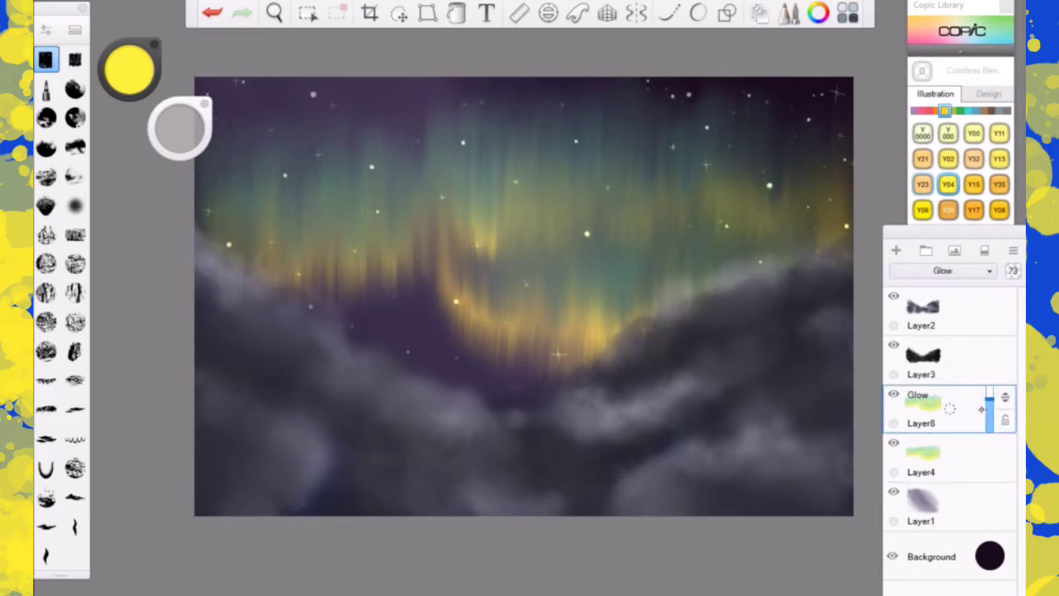
pyautogui.moveTo(989, 400); pyautogui.dragTo(990, 383)
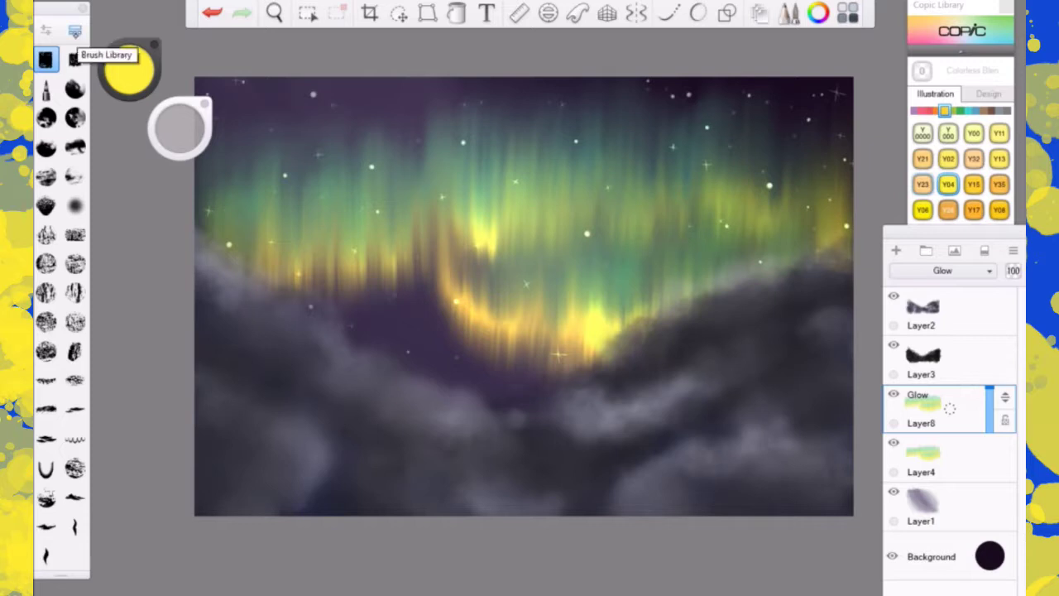
# - Soften the clouds on Layer2 and Layer3 with the smearing paint brush from the Basic brush set
pyautogui.click(74, 30)
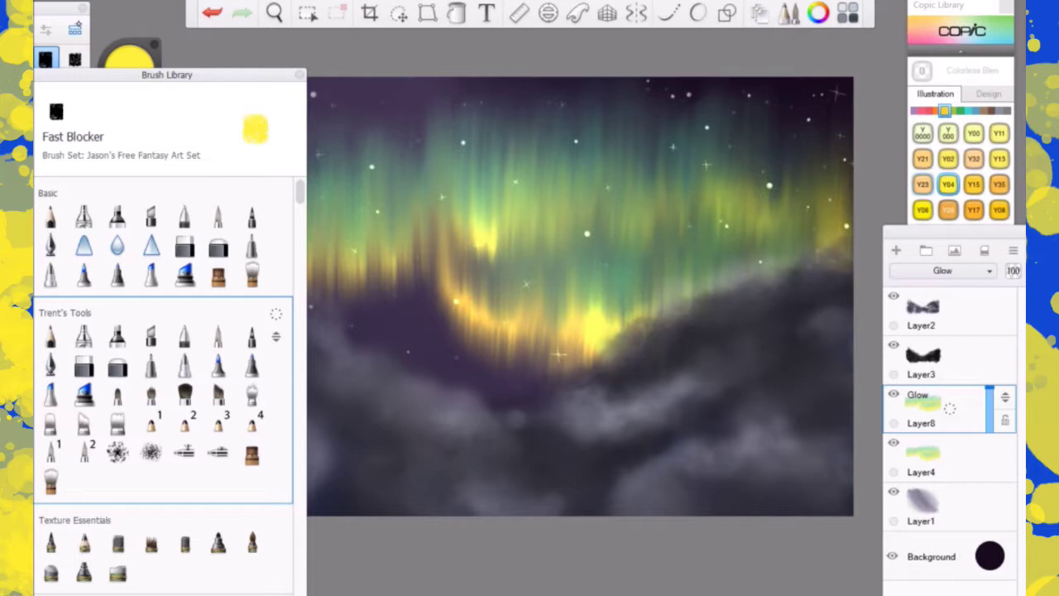
pyautogui.click(252, 273)
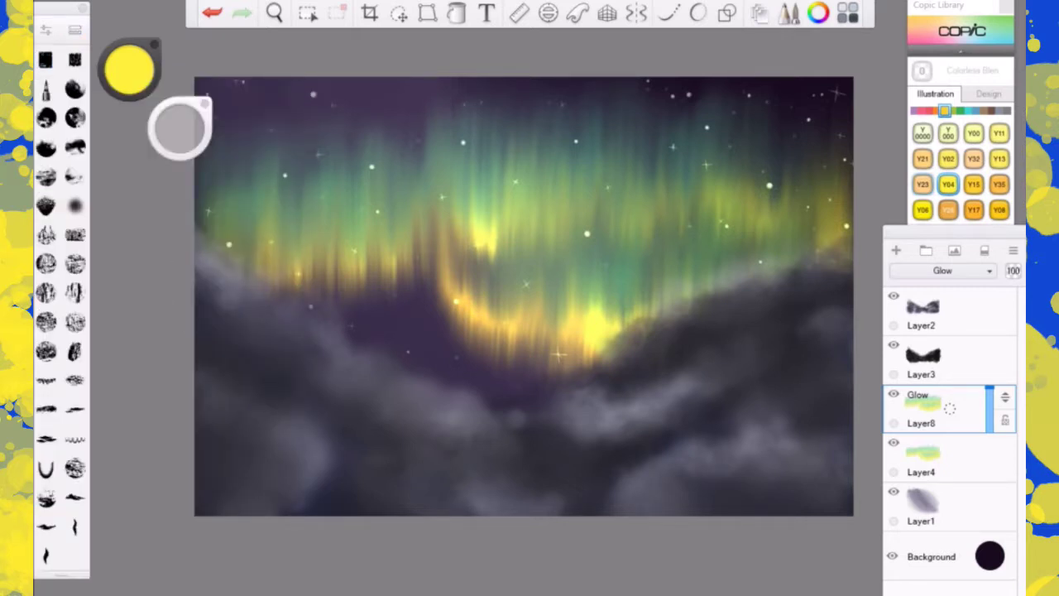
pyautogui.click(933, 311)
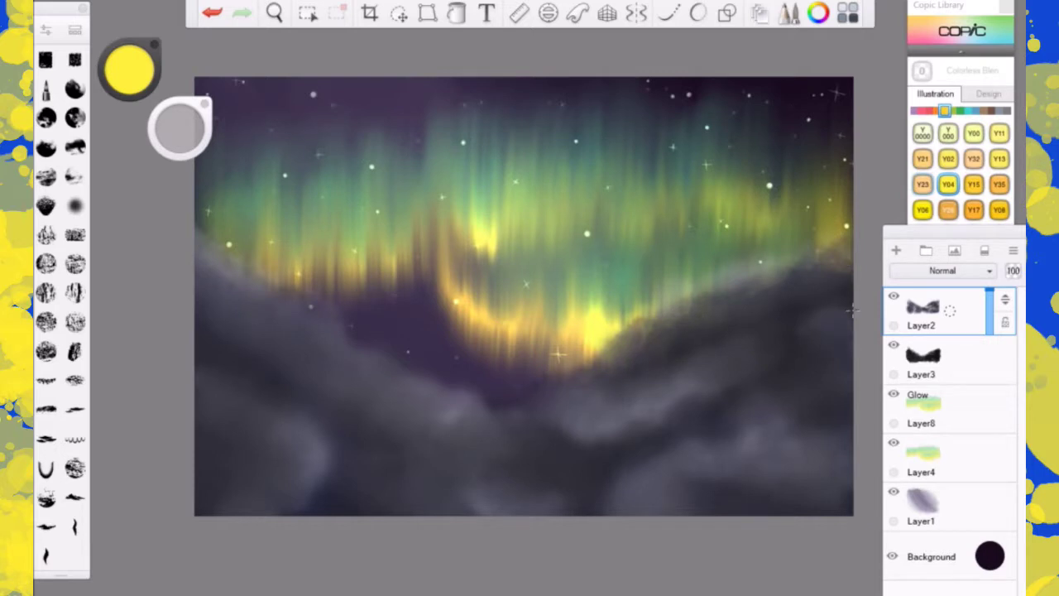
pyautogui.click(955, 354)
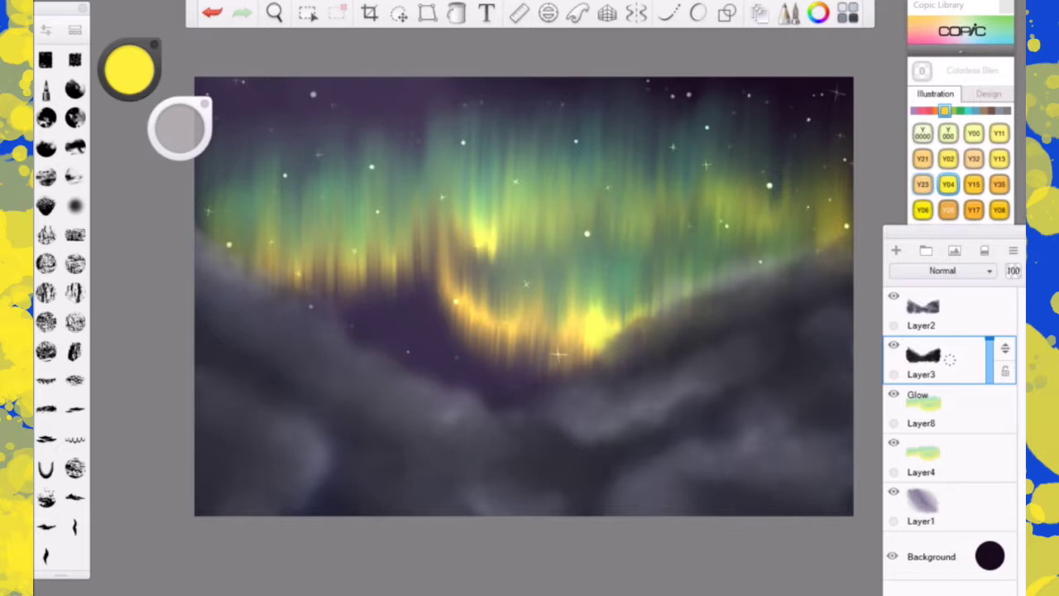
# - Set up Layer2 for painting with the Fast Blocker brush and the Copic blue-violet and violet color family
pyautogui.click(922, 313)
pyautogui.click(46, 60)
pyautogui.click(975, 111)
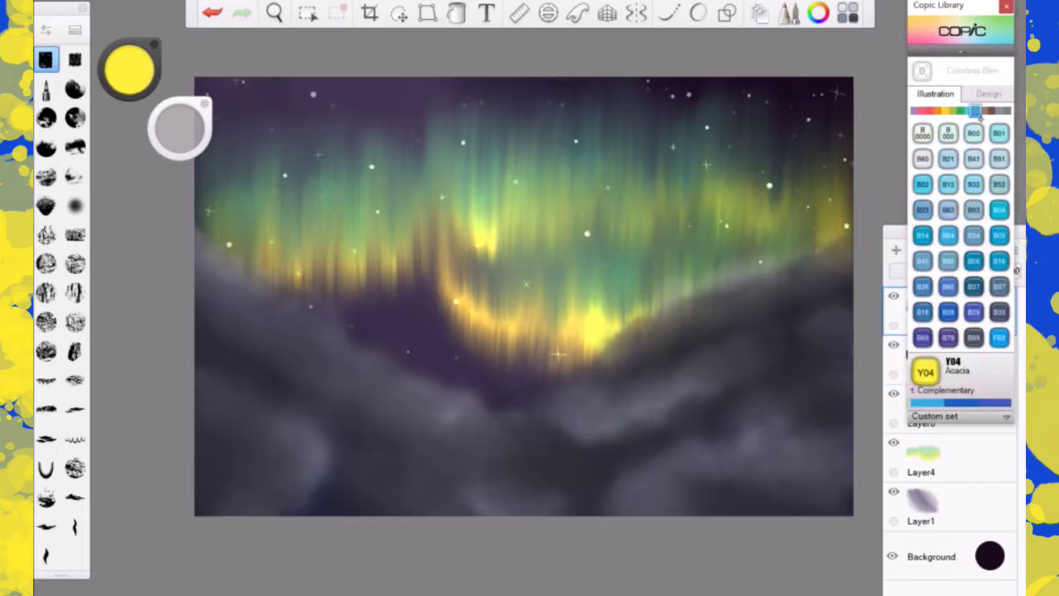
pyautogui.click(913, 111)
# - Try a short BV29 Slate stroke on the cloud in the painting's lower right corner, and undo it
pyautogui.click(999, 210)
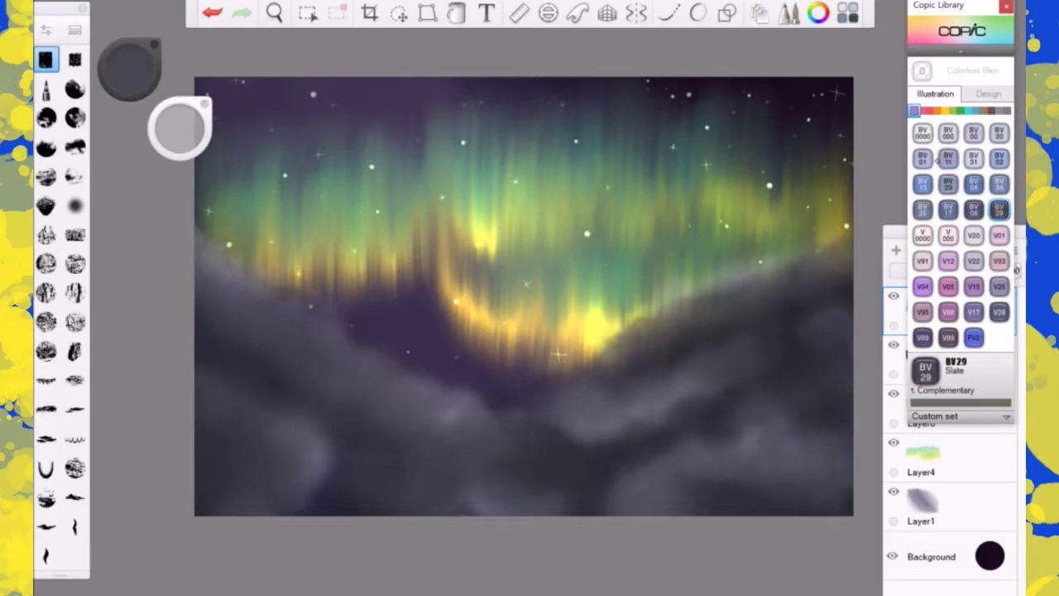
pyautogui.moveTo(709, 502); pyautogui.dragTo(763, 500)
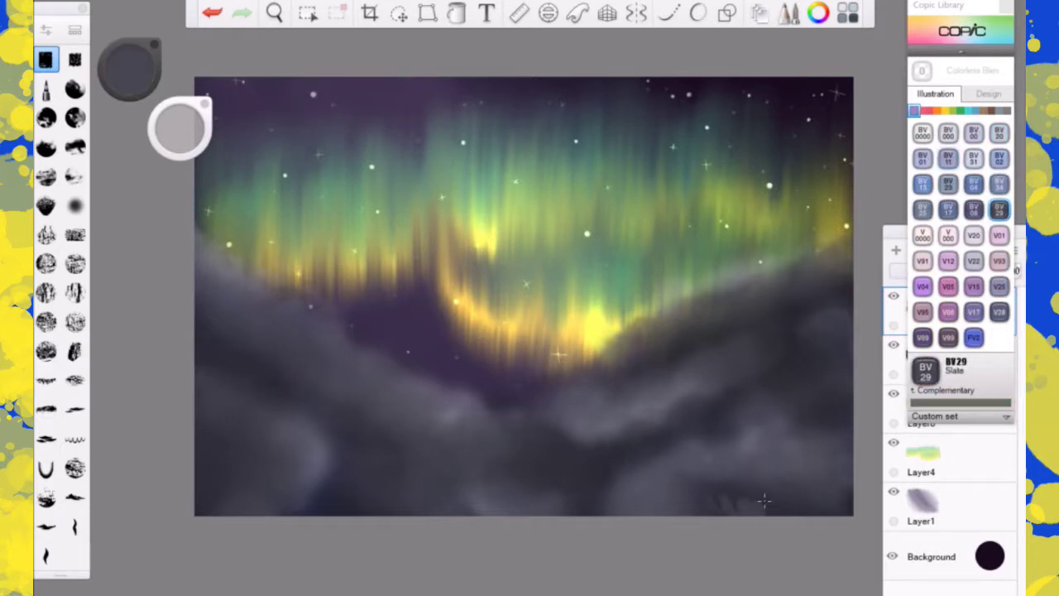
pyautogui.click(213, 13)
# - Paint BV04 Blue Berry strokes along the cloud ridges on the right half and at the bottom center of the painting
pyautogui.click(973, 184)
pyautogui.moveTo(666, 506)
pyautogui.mouseDown()
pyautogui.moveTo(655, 496)
pyautogui.moveTo(700, 475)
pyautogui.moveTo(819, 482)
pyautogui.moveTo(671, 489)
pyautogui.mouseUp()
pyautogui.moveTo(819, 488); pyautogui.dragTo(691, 506)
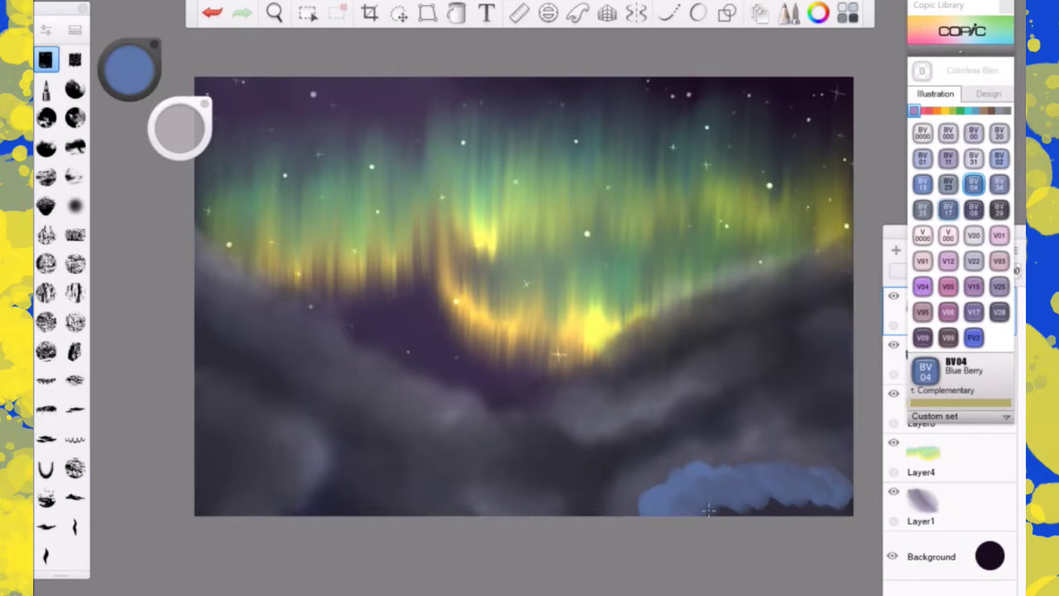
pyautogui.moveTo(563, 431)
pyautogui.mouseDown()
pyautogui.moveTo(536, 425)
pyautogui.moveTo(607, 436)
pyautogui.moveTo(671, 417)
pyautogui.moveTo(786, 349)
pyautogui.moveTo(845, 338)
pyautogui.moveTo(806, 339)
pyautogui.mouseUp()
pyautogui.moveTo(630, 365)
pyautogui.mouseDown()
pyautogui.moveTo(685, 332)
pyautogui.moveTo(801, 299)
pyautogui.moveTo(850, 272)
pyautogui.mouseUp()
pyautogui.moveTo(784, 370)
pyautogui.mouseDown()
pyautogui.moveTo(800, 363)
pyautogui.moveTo(782, 374)
pyautogui.moveTo(848, 397)
pyautogui.moveTo(835, 410)
pyautogui.moveTo(850, 414)
pyautogui.mouseUp()
pyautogui.moveTo(684, 483); pyautogui.dragTo(630, 509)
pyautogui.moveTo(463, 507); pyautogui.dragTo(559, 530)
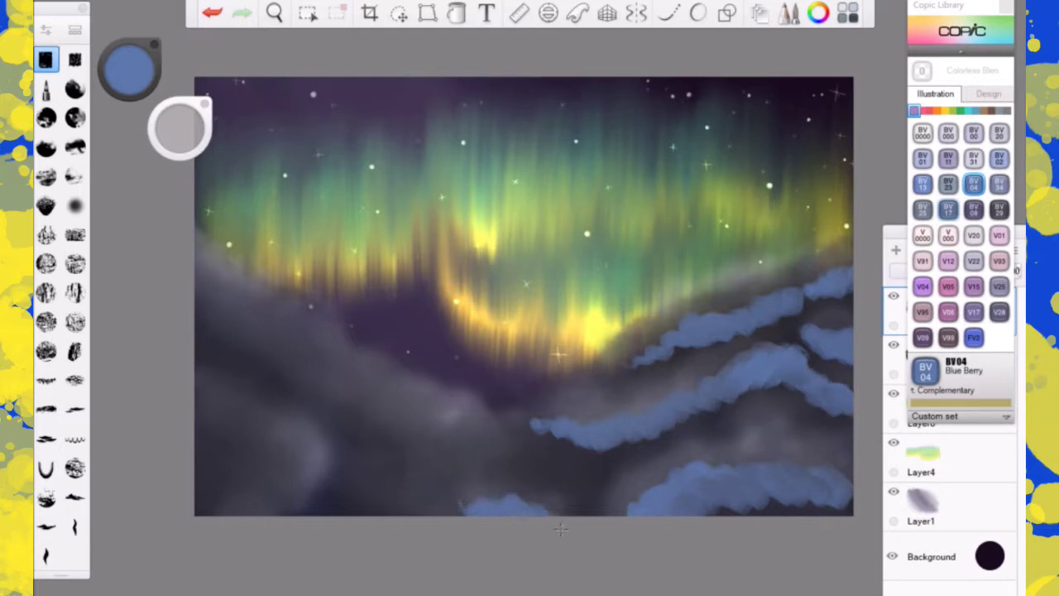
# - Paint BV04 Blue Berry strokes along the cloud ridges on the left half of the painting
pyautogui.moveTo(356, 418)
pyautogui.mouseDown()
pyautogui.moveTo(409, 446)
pyautogui.moveTo(459, 451)
pyautogui.mouseUp()
pyautogui.moveTo(368, 451)
pyautogui.mouseDown()
pyautogui.moveTo(343, 496)
pyautogui.moveTo(360, 501)
pyautogui.mouseUp()
pyautogui.moveTo(350, 411)
pyautogui.mouseDown()
pyautogui.moveTo(235, 335)
pyautogui.moveTo(318, 372)
pyautogui.moveTo(388, 426)
pyautogui.moveTo(467, 453)
pyautogui.mouseUp()
pyautogui.moveTo(385, 447)
pyautogui.mouseDown()
pyautogui.moveTo(476, 457)
pyautogui.moveTo(377, 497)
pyautogui.moveTo(414, 509)
pyautogui.mouseUp()
pyautogui.moveTo(207, 401)
pyautogui.mouseDown()
pyautogui.moveTo(218, 445)
pyautogui.moveTo(277, 451)
pyautogui.moveTo(235, 501)
pyautogui.moveTo(252, 513)
pyautogui.mouseUp()
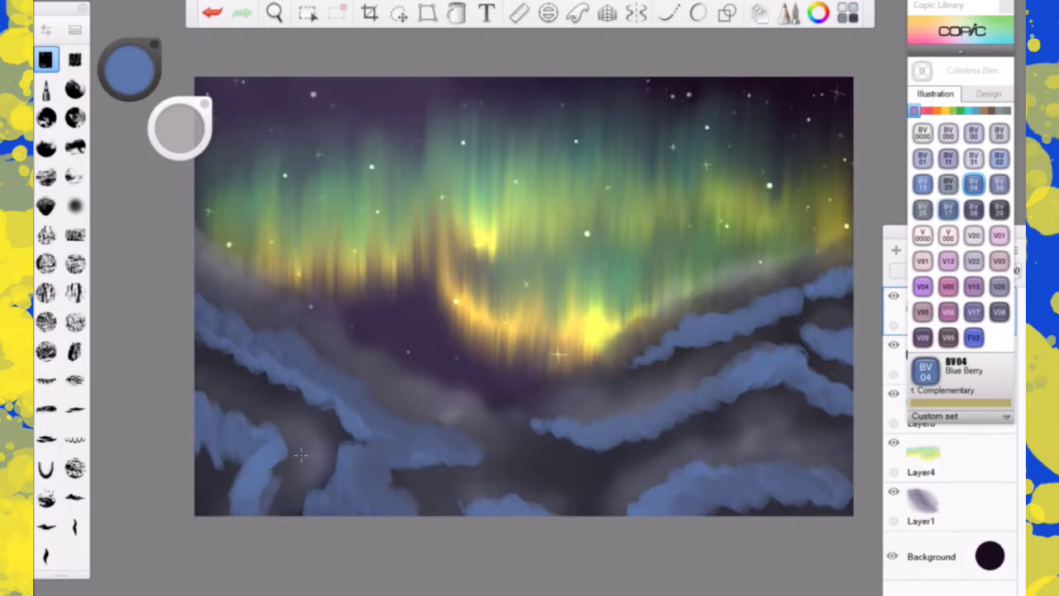
# - Blend the blue strokes into the left and bottom center clouds with the smearing paint brush from the Basic set
pyautogui.click(75, 30)
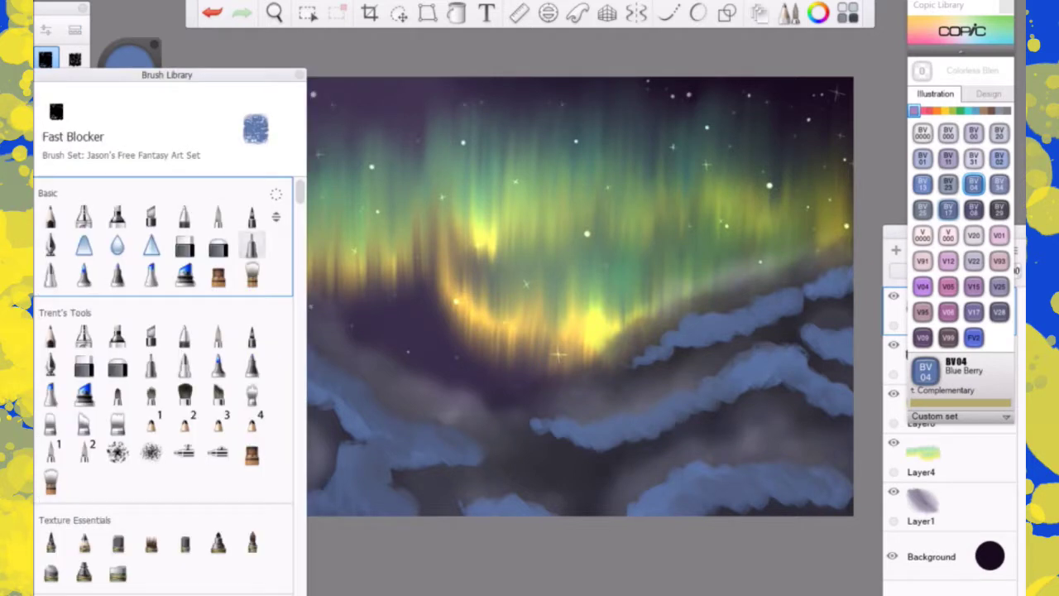
pyautogui.click(252, 273)
pyautogui.click(298, 75)
pyautogui.moveTo(198, 454); pyautogui.dragTo(227, 466)
pyautogui.moveTo(239, 501)
pyautogui.mouseDown()
pyautogui.moveTo(258, 430)
pyautogui.moveTo(273, 448)
pyautogui.moveTo(263, 490)
pyautogui.mouseUp()
pyautogui.moveTo(204, 304)
pyautogui.mouseDown()
pyautogui.moveTo(222, 356)
pyautogui.moveTo(241, 352)
pyautogui.moveTo(284, 374)
pyautogui.moveTo(297, 395)
pyautogui.moveTo(313, 388)
pyautogui.mouseUp()
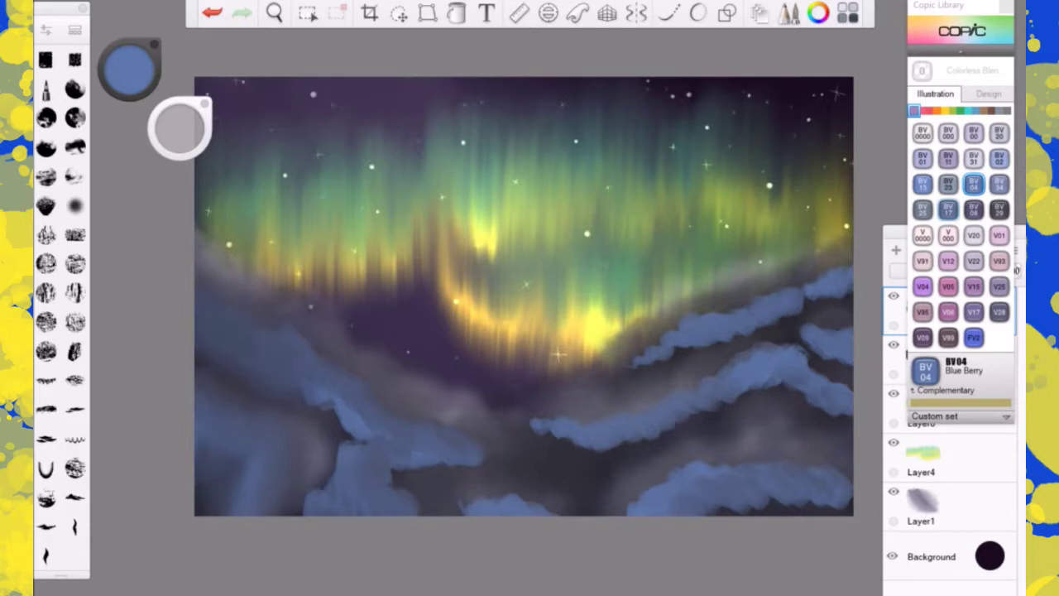
pyautogui.moveTo(339, 407); pyautogui.dragTo(347, 436)
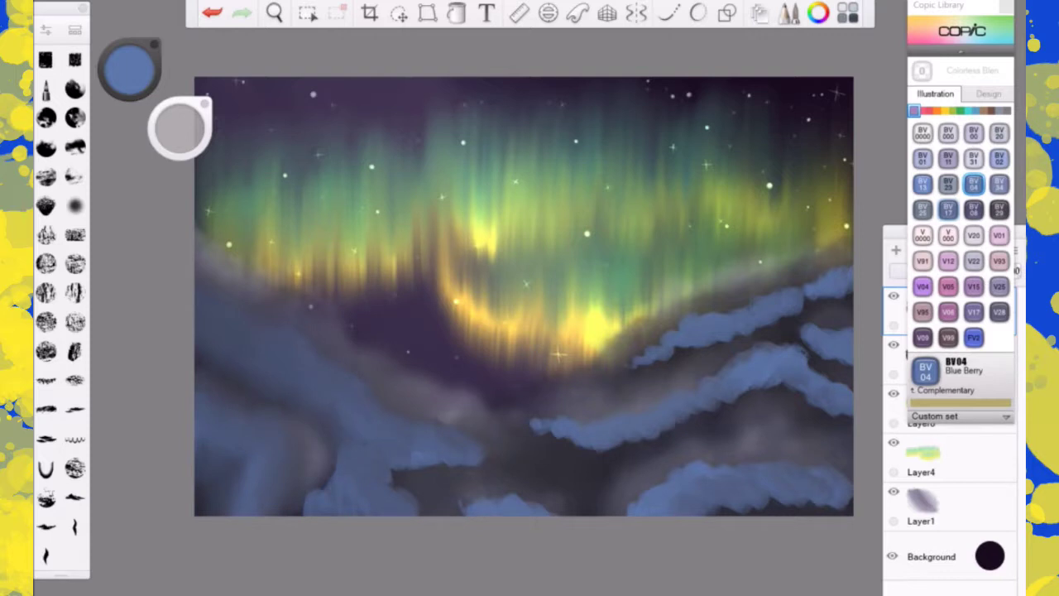
pyautogui.moveTo(402, 472); pyautogui.dragTo(419, 455)
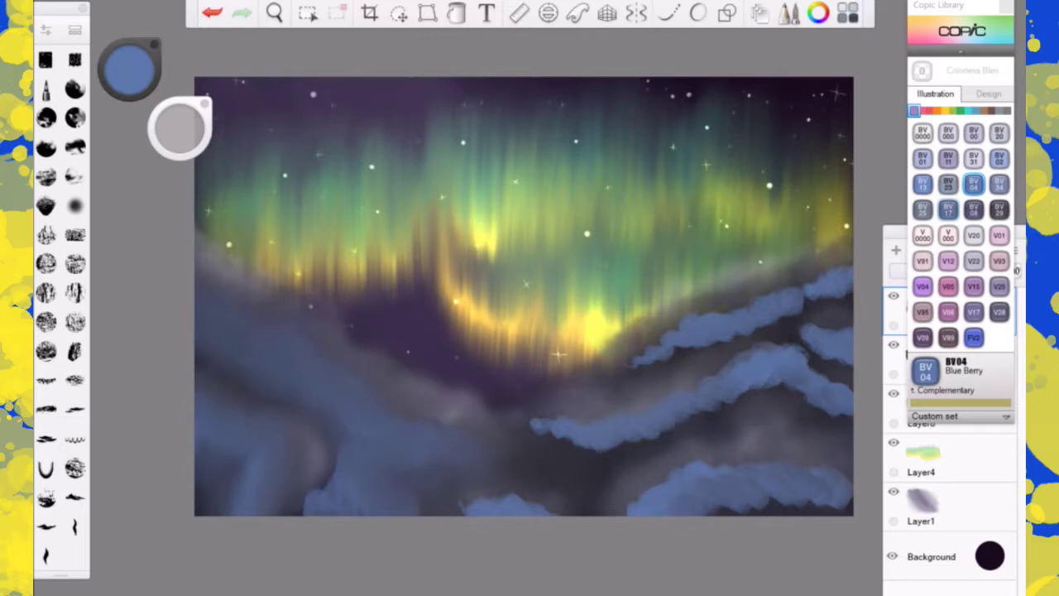
pyautogui.moveTo(333, 466); pyautogui.dragTo(321, 488)
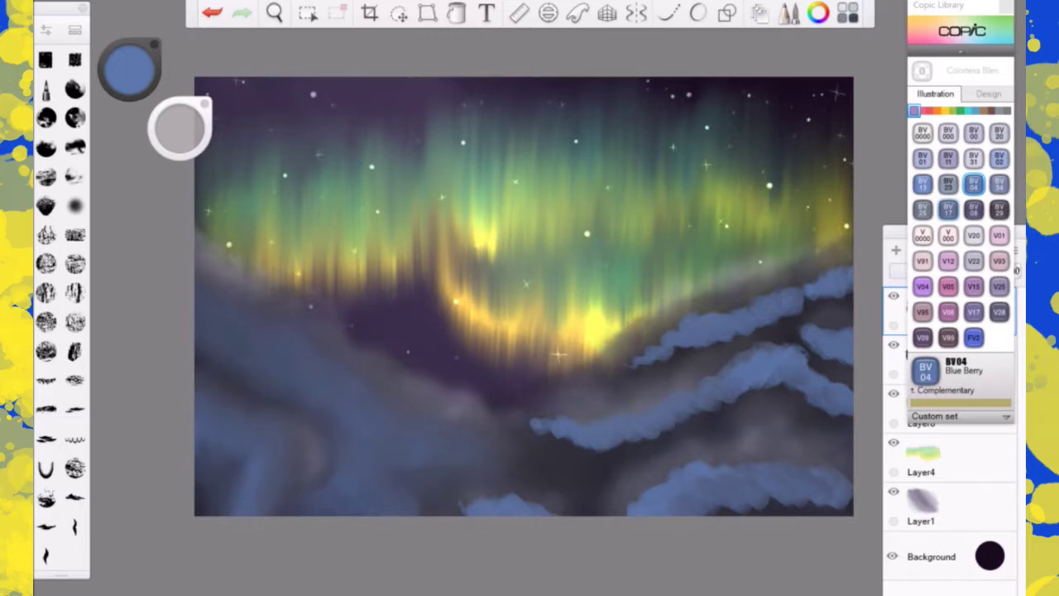
pyautogui.moveTo(473, 513); pyautogui.dragTo(501, 506)
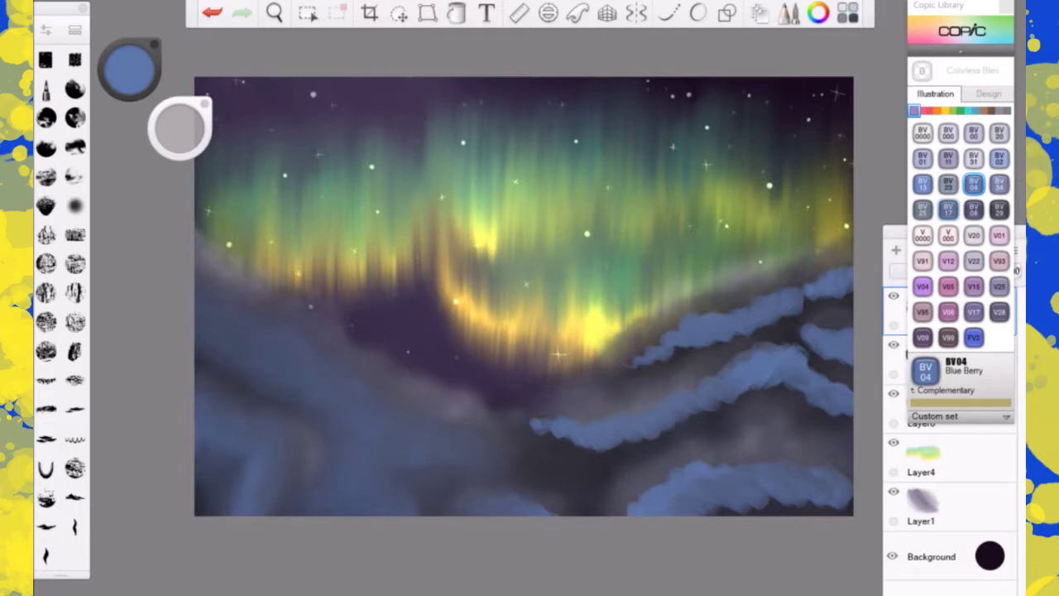
# - Blend the BV04 Blue Berry strokes into the clouds on the right half of the painting with the smearing brush
pyautogui.moveTo(531, 422)
pyautogui.mouseDown()
pyautogui.moveTo(571, 438)
pyautogui.moveTo(634, 439)
pyautogui.mouseUp()
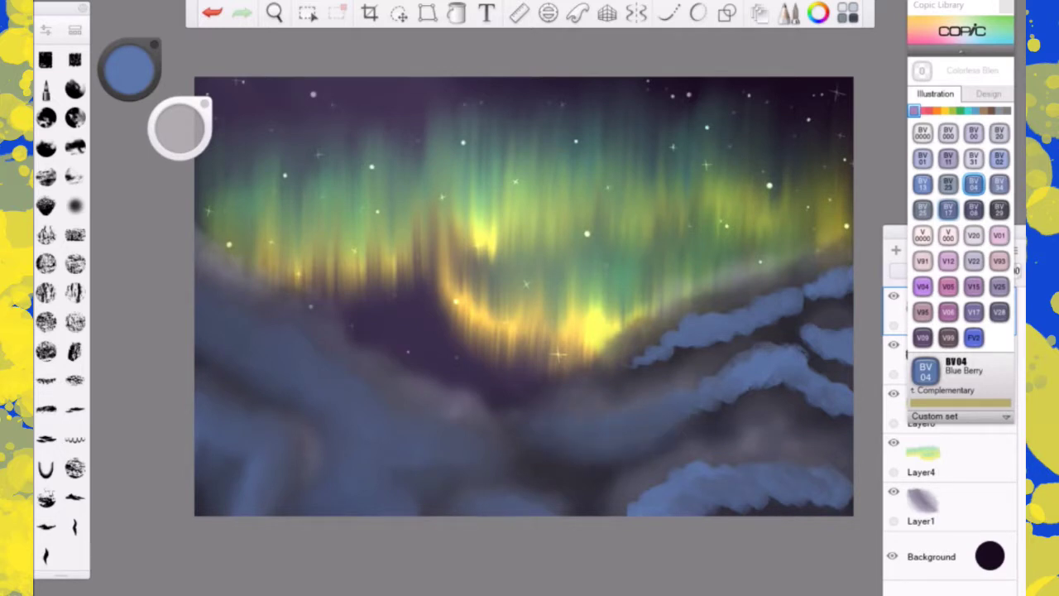
pyautogui.moveTo(705, 392); pyautogui.dragTo(721, 397)
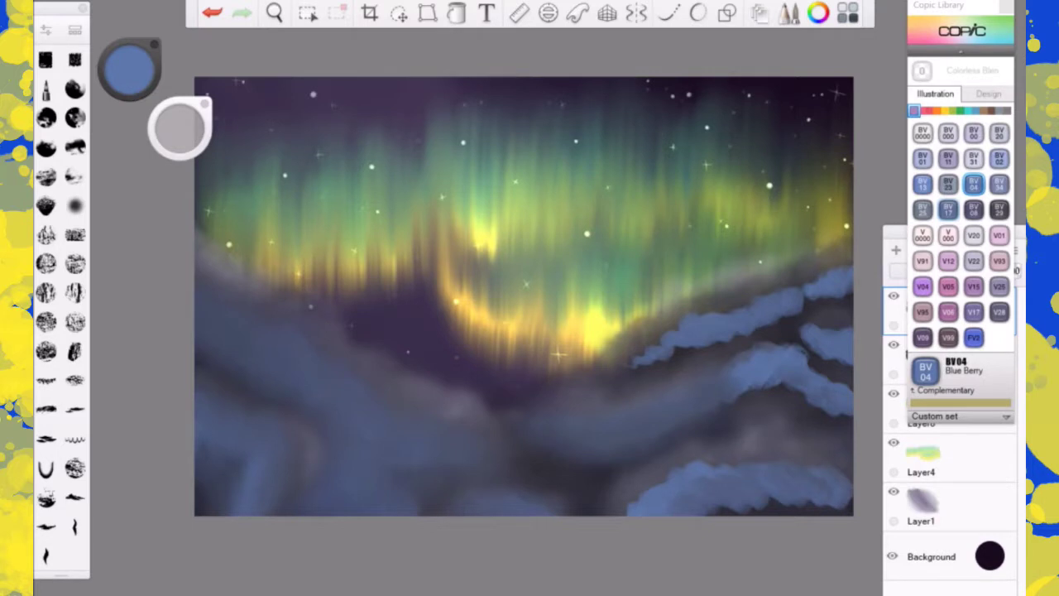
pyautogui.moveTo(738, 371)
pyautogui.mouseDown()
pyautogui.moveTo(777, 371)
pyautogui.moveTo(802, 344)
pyautogui.mouseUp()
pyautogui.moveTo(812, 410)
pyautogui.mouseDown()
pyautogui.moveTo(831, 420)
pyautogui.moveTo(849, 404)
pyautogui.moveTo(842, 424)
pyautogui.mouseUp()
pyautogui.moveTo(775, 501); pyautogui.dragTo(850, 488)
pyautogui.moveTo(723, 510); pyautogui.dragTo(739, 509)
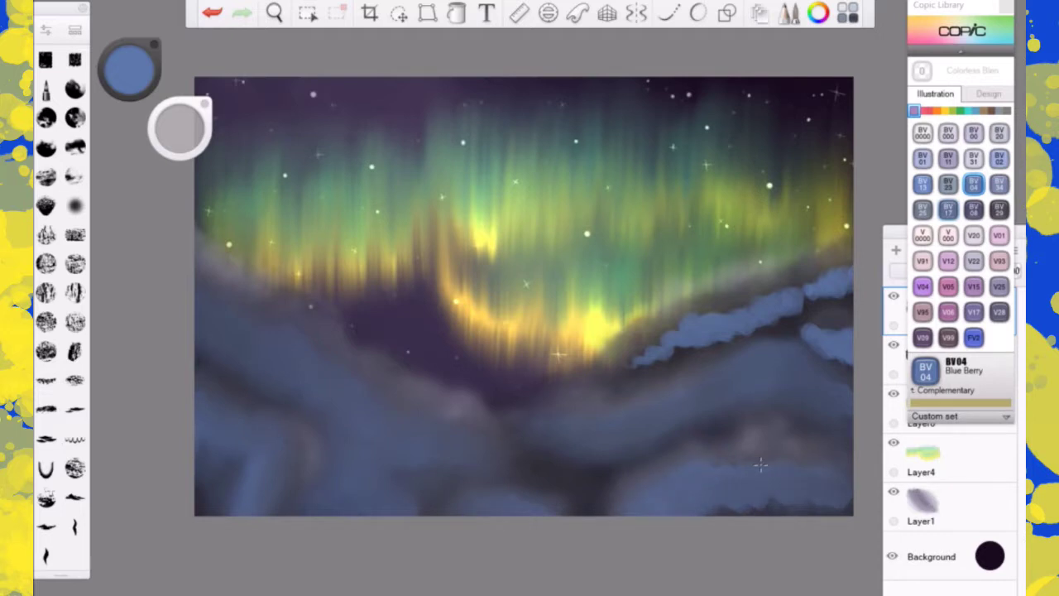
pyautogui.moveTo(642, 357); pyautogui.dragTo(701, 338)
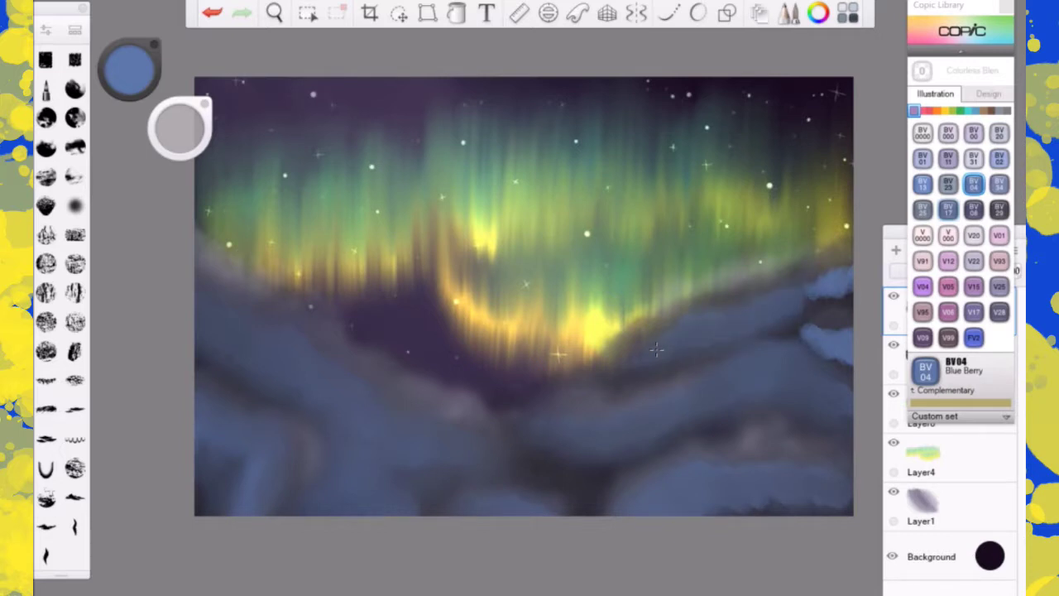
pyautogui.moveTo(824, 286); pyautogui.dragTo(849, 292)
pyautogui.moveTo(812, 330); pyautogui.dragTo(850, 346)
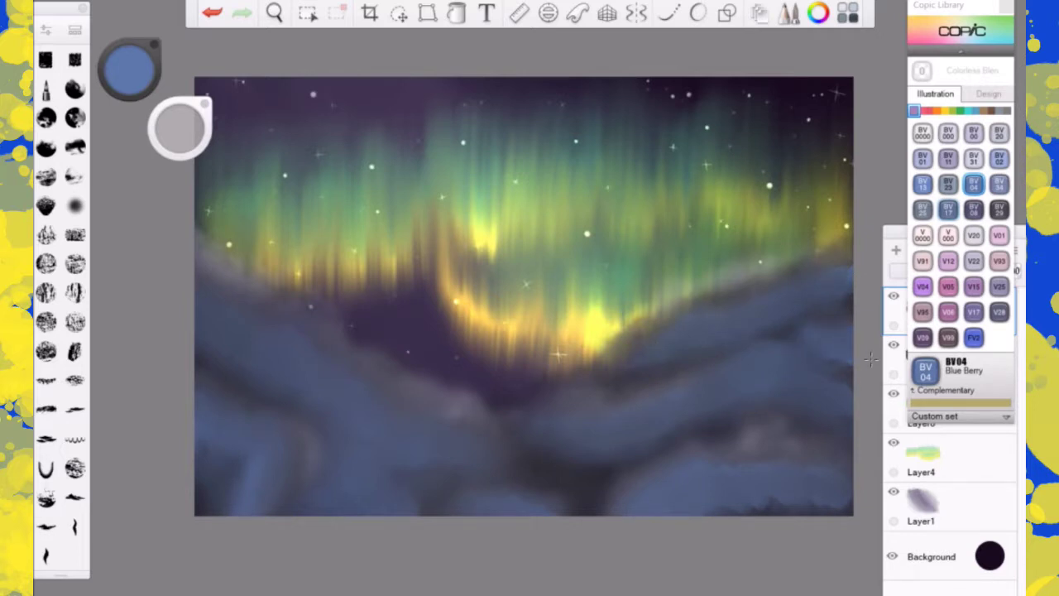
# - Paint BV31 Pale Lavender highlight strokes along the cloud ridges on the left half and at the bottom center of the painting
pyautogui.click(46, 59)
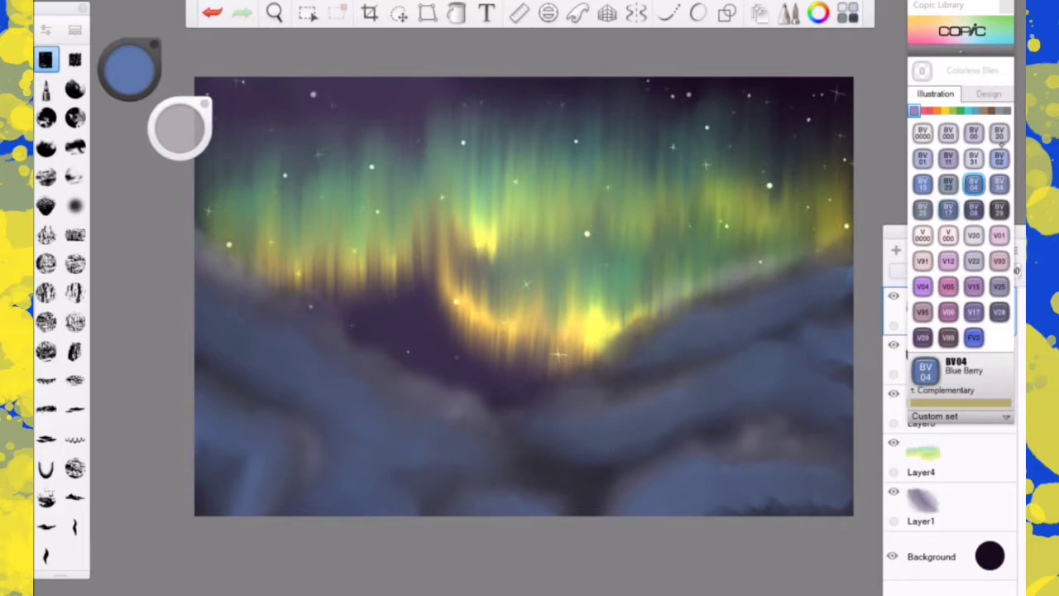
pyautogui.click(973, 157)
pyautogui.moveTo(207, 248)
pyautogui.mouseDown()
pyautogui.moveTo(203, 256)
pyautogui.moveTo(195, 241)
pyautogui.moveTo(412, 393)
pyautogui.moveTo(512, 430)
pyautogui.mouseUp()
pyautogui.moveTo(411, 504)
pyautogui.mouseDown()
pyautogui.moveTo(542, 478)
pyautogui.moveTo(579, 503)
pyautogui.mouseUp()
pyautogui.moveTo(515, 424); pyautogui.dragTo(518, 445)
pyautogui.moveTo(288, 428)
pyautogui.mouseDown()
pyautogui.moveTo(257, 399)
pyautogui.moveTo(306, 413)
pyautogui.moveTo(307, 483)
pyautogui.moveTo(210, 377)
pyautogui.moveTo(252, 392)
pyautogui.moveTo(202, 351)
pyautogui.mouseUp()
pyautogui.moveTo(318, 459); pyautogui.dragTo(273, 506)
pyautogui.moveTo(224, 447)
pyautogui.mouseDown()
pyautogui.moveTo(263, 452)
pyautogui.moveTo(205, 426)
pyautogui.moveTo(249, 450)
pyautogui.mouseUp()
# - Paint BV31 Pale Lavender highlight strokes along the cloud ridges on the right half of the painting
pyautogui.moveTo(515, 427)
pyautogui.mouseDown()
pyautogui.moveTo(540, 392)
pyautogui.moveTo(573, 375)
pyautogui.moveTo(609, 385)
pyautogui.moveTo(566, 397)
pyautogui.moveTo(684, 366)
pyautogui.moveTo(717, 342)
pyautogui.moveTo(789, 338)
pyautogui.moveTo(837, 364)
pyautogui.moveTo(785, 324)
pyautogui.moveTo(848, 308)
pyautogui.mouseUp()
pyautogui.moveTo(602, 370)
pyautogui.mouseDown()
pyautogui.moveTo(633, 333)
pyautogui.moveTo(603, 369)
pyautogui.mouseUp()
pyautogui.moveTo(658, 327)
pyautogui.mouseDown()
pyautogui.moveTo(782, 277)
pyautogui.moveTo(694, 314)
pyautogui.moveTo(779, 286)
pyautogui.moveTo(827, 244)
pyautogui.moveTo(732, 302)
pyautogui.mouseUp()
pyautogui.moveTo(666, 451)
pyautogui.mouseDown()
pyautogui.moveTo(777, 436)
pyautogui.moveTo(794, 422)
pyautogui.moveTo(819, 443)
pyautogui.moveTo(850, 435)
pyautogui.mouseUp()
pyautogui.moveTo(680, 427)
pyautogui.mouseDown()
pyautogui.moveTo(612, 472)
pyautogui.moveTo(517, 443)
pyautogui.moveTo(460, 454)
pyautogui.moveTo(783, 427)
pyautogui.mouseUp()
# - Darken BV08 to near black and paint shadow strokes across the left, bottom center and lower right clouds
pyautogui.click(973, 210)
pyautogui.moveTo(129, 70); pyautogui.dragTo(124, 176)
pyautogui.moveTo(203, 319)
pyautogui.mouseDown()
pyautogui.moveTo(236, 360)
pyautogui.moveTo(286, 381)
pyautogui.moveTo(198, 317)
pyautogui.moveTo(253, 336)
pyautogui.moveTo(304, 380)
pyautogui.moveTo(341, 437)
pyautogui.moveTo(438, 475)
pyautogui.moveTo(397, 452)
pyautogui.moveTo(391, 414)
pyautogui.moveTo(430, 417)
pyautogui.moveTo(364, 438)
pyautogui.moveTo(325, 501)
pyautogui.moveTo(402, 535)
pyautogui.mouseUp()
pyautogui.moveTo(504, 460)
pyautogui.mouseDown()
pyautogui.moveTo(575, 500)
pyautogui.moveTo(563, 508)
pyautogui.moveTo(633, 513)
pyautogui.mouseUp()
pyautogui.moveTo(742, 498)
pyautogui.mouseDown()
pyautogui.moveTo(699, 501)
pyautogui.moveTo(843, 484)
pyautogui.moveTo(832, 492)
pyautogui.mouseUp()
# - Paint near-black shadow strokes between the pale ridges of the right clouds and fill in the shadows of the lower left clouds
pyautogui.moveTo(546, 423)
pyautogui.mouseDown()
pyautogui.moveTo(641, 426)
pyautogui.moveTo(719, 409)
pyautogui.moveTo(759, 378)
pyautogui.moveTo(844, 428)
pyautogui.moveTo(727, 387)
pyautogui.mouseUp()
pyautogui.moveTo(631, 372); pyautogui.dragTo(852, 288)
pyautogui.moveTo(799, 327); pyautogui.dragTo(854, 366)
pyautogui.moveTo(197, 496); pyautogui.dragTo(267, 505)
pyautogui.moveTo(197, 414)
pyautogui.mouseDown()
pyautogui.moveTo(210, 437)
pyautogui.moveTo(267, 444)
pyautogui.moveTo(247, 480)
pyautogui.mouseUp()
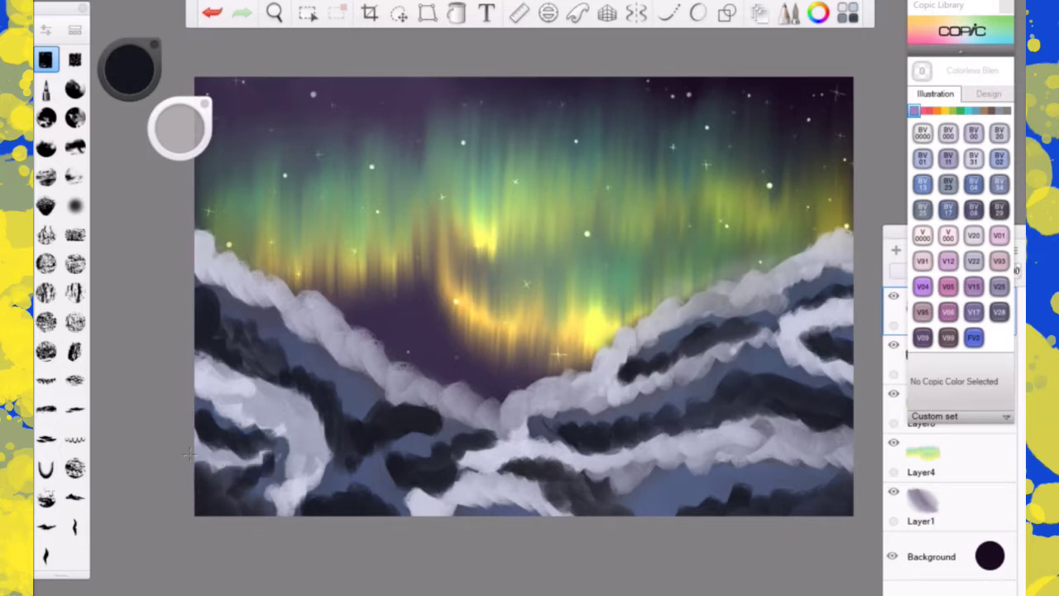
pyautogui.moveTo(395, 470)
pyautogui.mouseDown()
pyautogui.moveTo(371, 458)
pyautogui.moveTo(357, 419)
pyautogui.moveTo(328, 422)
pyautogui.moveTo(216, 357)
pyautogui.mouseUp()
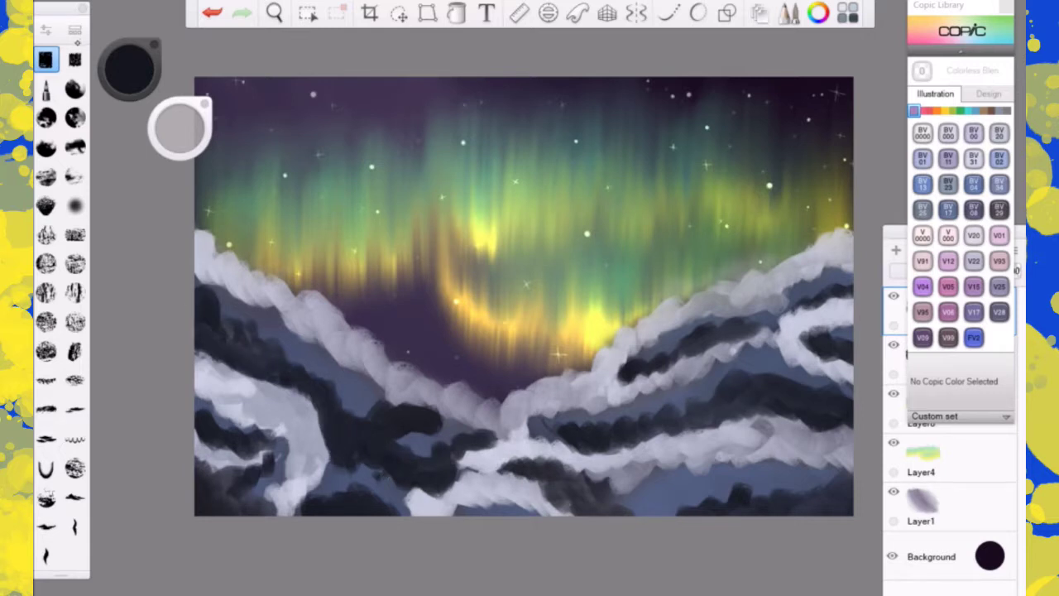
# - Blend the pale and dark strokes inside the lower left cloud curve with the smearing brush from the brush library
pyautogui.click(75, 30)
pyautogui.click(252, 273)
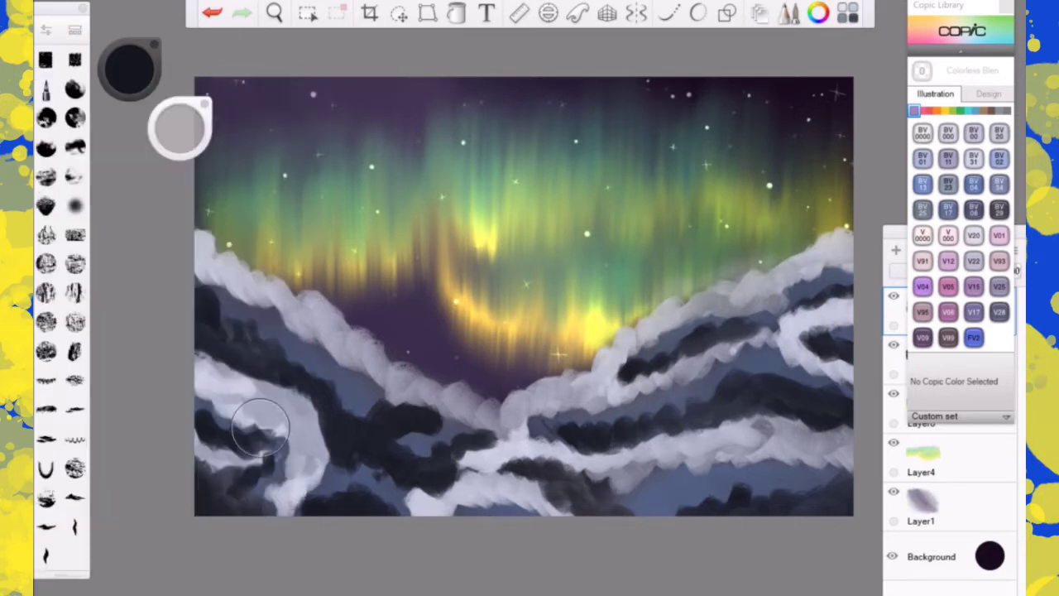
pyautogui.moveTo(200, 466)
pyautogui.mouseDown()
pyautogui.moveTo(207, 452)
pyautogui.moveTo(280, 490)
pyautogui.moveTo(255, 434)
pyautogui.moveTo(210, 405)
pyautogui.moveTo(206, 419)
pyautogui.moveTo(237, 440)
pyautogui.moveTo(235, 410)
pyautogui.moveTo(276, 446)
pyautogui.moveTo(237, 410)
pyautogui.mouseUp()
pyautogui.moveTo(252, 462)
pyautogui.mouseDown()
pyautogui.moveTo(277, 505)
pyautogui.moveTo(293, 483)
pyautogui.mouseUp()
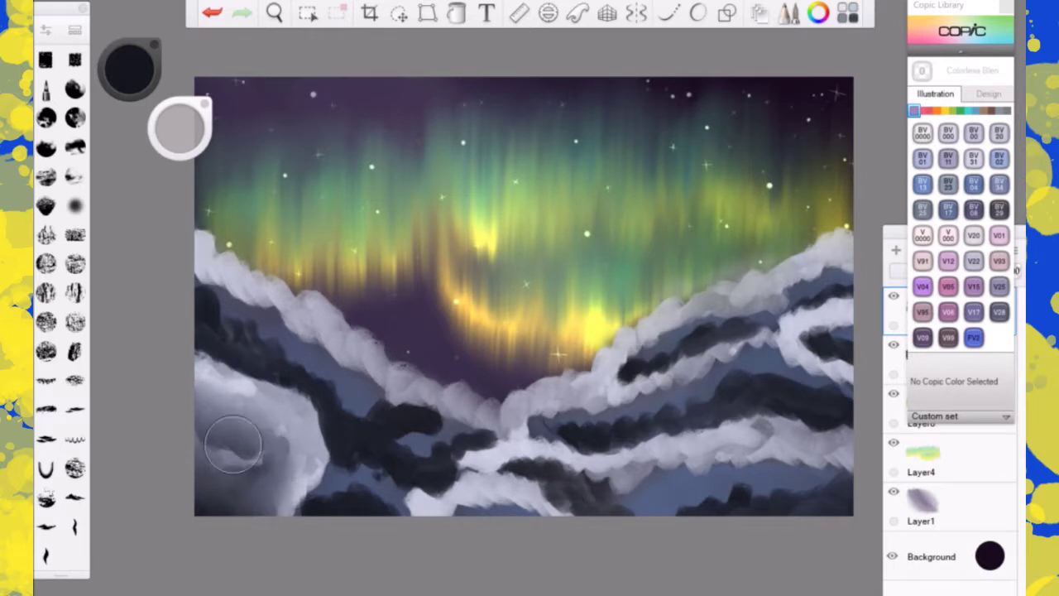
pyautogui.moveTo(227, 506); pyautogui.dragTo(280, 487)
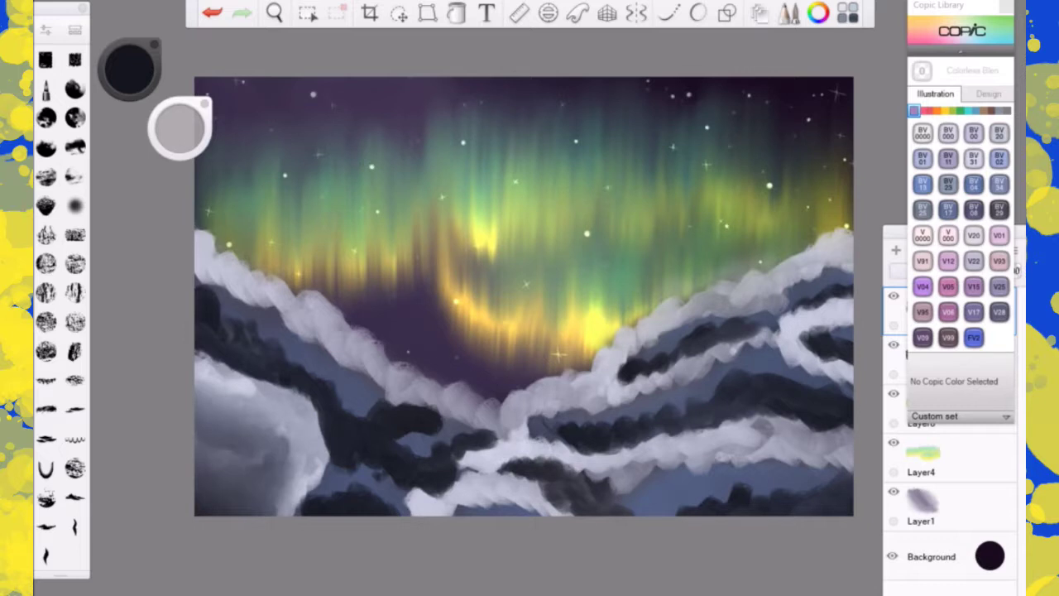
# - Smear the dark shadow strokes between the left cloud ridges and toward the bottom center into the surrounding blue
pyautogui.moveTo(225, 399); pyautogui.dragTo(207, 383)
pyautogui.moveTo(208, 319); pyautogui.dragTo(207, 271)
pyautogui.moveTo(267, 364)
pyautogui.mouseDown()
pyautogui.moveTo(323, 396)
pyautogui.moveTo(308, 412)
pyautogui.moveTo(225, 368)
pyautogui.moveTo(203, 335)
pyautogui.mouseUp()
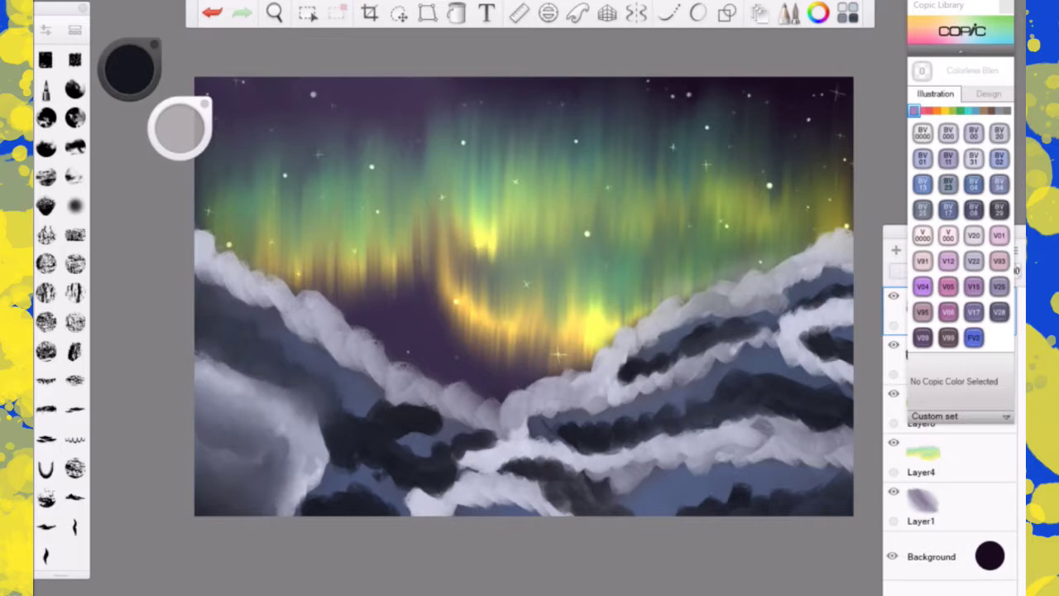
pyautogui.moveTo(323, 450)
pyautogui.mouseDown()
pyautogui.moveTo(337, 480)
pyautogui.moveTo(295, 504)
pyautogui.moveTo(375, 487)
pyautogui.mouseUp()
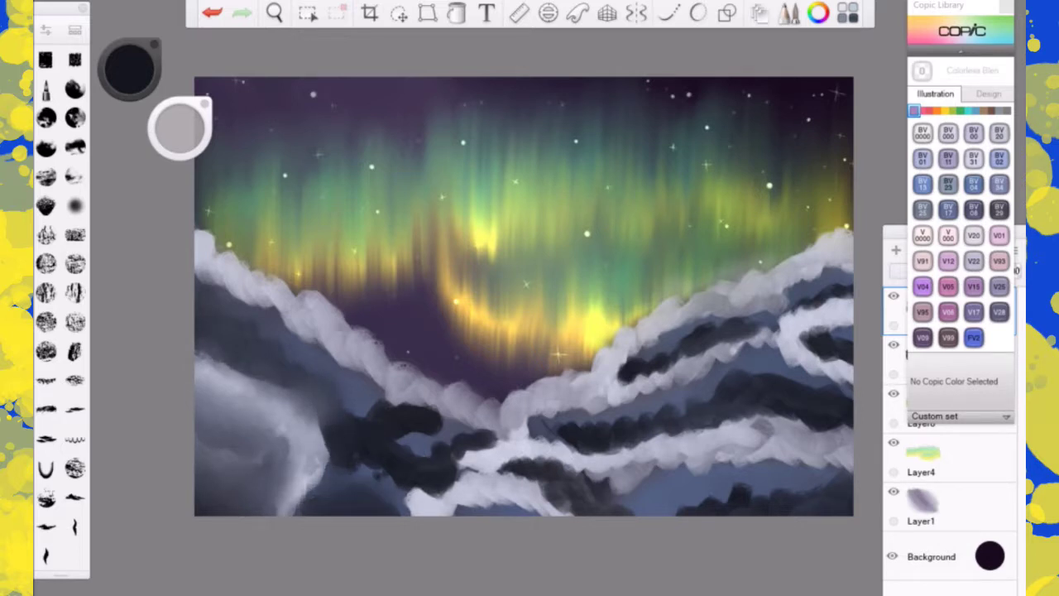
pyautogui.moveTo(400, 451); pyautogui.dragTo(468, 421)
pyautogui.moveTo(425, 488); pyautogui.dragTo(405, 500)
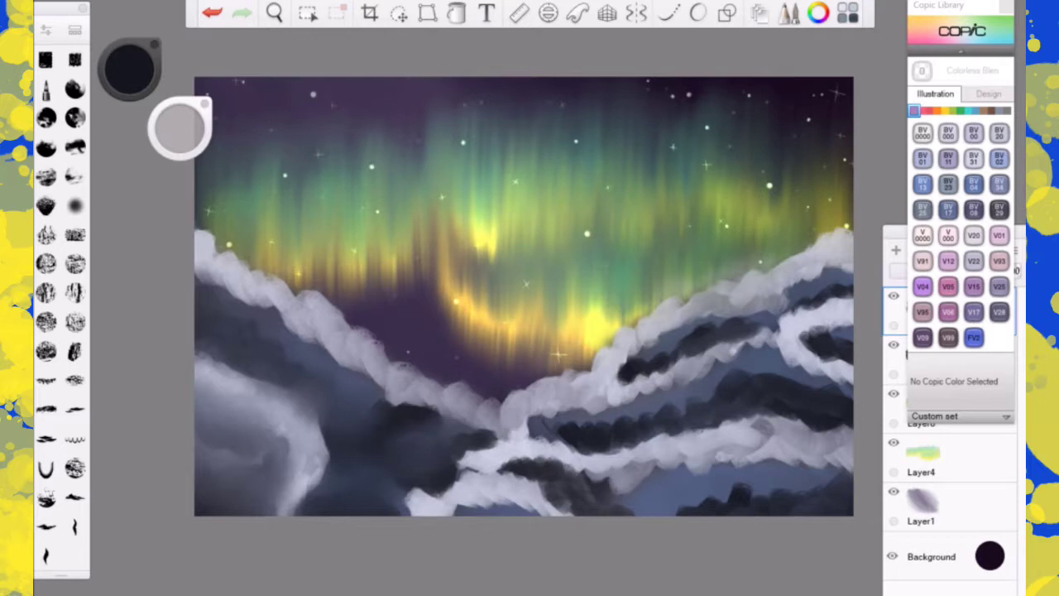
# - Blend the pale lavender ridge of the upper left cloud into its shadow and soften its edge against the sky
pyautogui.moveTo(203, 263)
pyautogui.mouseDown()
pyautogui.moveTo(261, 313)
pyautogui.moveTo(319, 340)
pyautogui.moveTo(329, 364)
pyautogui.moveTo(335, 343)
pyautogui.moveTo(382, 394)
pyautogui.mouseUp()
pyautogui.moveTo(332, 339); pyautogui.dragTo(346, 351)
pyautogui.moveTo(383, 403); pyautogui.dragTo(435, 424)
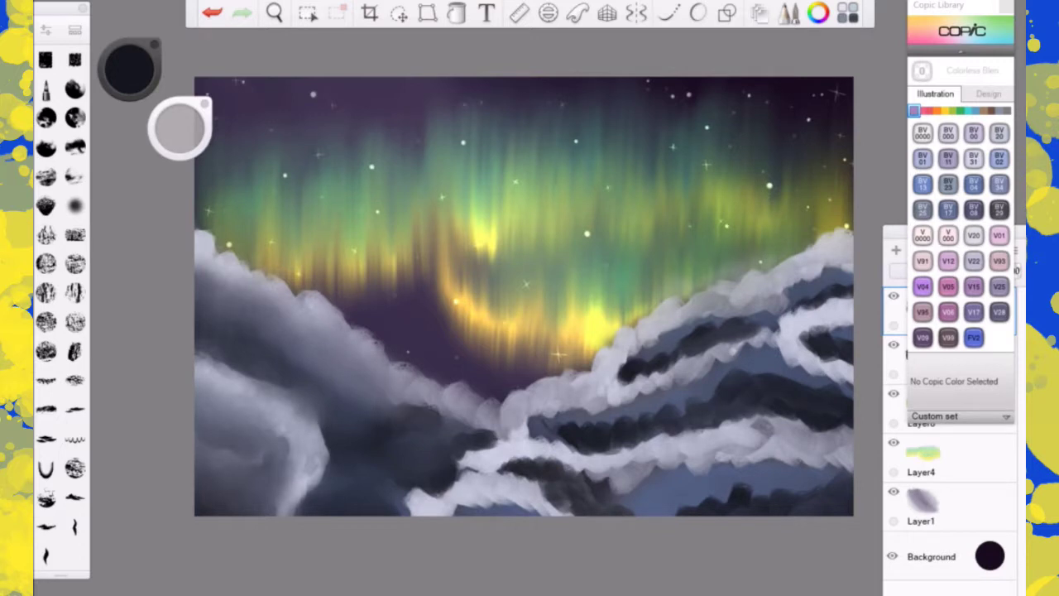
pyautogui.moveTo(451, 389)
pyautogui.mouseDown()
pyautogui.moveTo(465, 411)
pyautogui.moveTo(420, 384)
pyautogui.mouseUp()
pyautogui.moveTo(494, 393); pyautogui.dragTo(485, 388)
pyautogui.moveTo(407, 377); pyautogui.dragTo(333, 319)
pyautogui.moveTo(399, 356)
pyautogui.mouseDown()
pyautogui.moveTo(207, 252)
pyautogui.moveTo(195, 217)
pyautogui.mouseUp()
pyautogui.moveTo(214, 255); pyautogui.dragTo(197, 234)
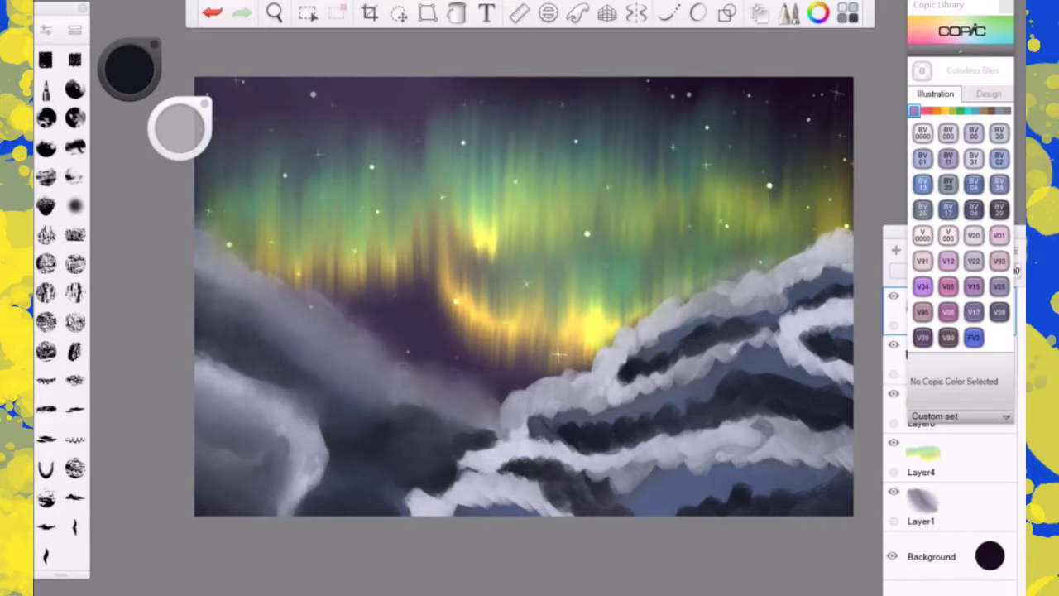
# - Smooth the curved pale band and the remaining hard edges of the left clouds toward the valley at the center
pyautogui.moveTo(283, 362); pyautogui.dragTo(270, 349)
pyautogui.moveTo(474, 425); pyautogui.dragTo(476, 454)
pyautogui.moveTo(308, 411)
pyautogui.mouseDown()
pyautogui.moveTo(327, 445)
pyautogui.moveTo(301, 504)
pyautogui.mouseUp()
pyautogui.moveTo(306, 433)
pyautogui.mouseDown()
pyautogui.moveTo(202, 367)
pyautogui.moveTo(291, 387)
pyautogui.moveTo(266, 453)
pyautogui.mouseUp()
pyautogui.moveTo(257, 506); pyautogui.dragTo(241, 454)
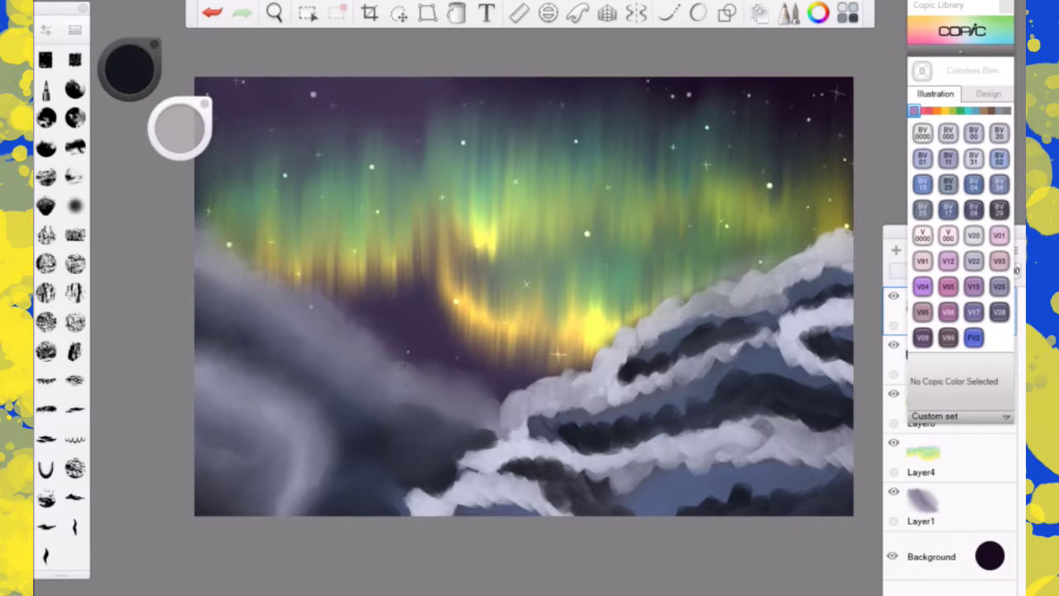
pyautogui.moveTo(420, 490)
pyautogui.mouseDown()
pyautogui.moveTo(412, 498)
pyautogui.moveTo(449, 478)
pyautogui.mouseUp()
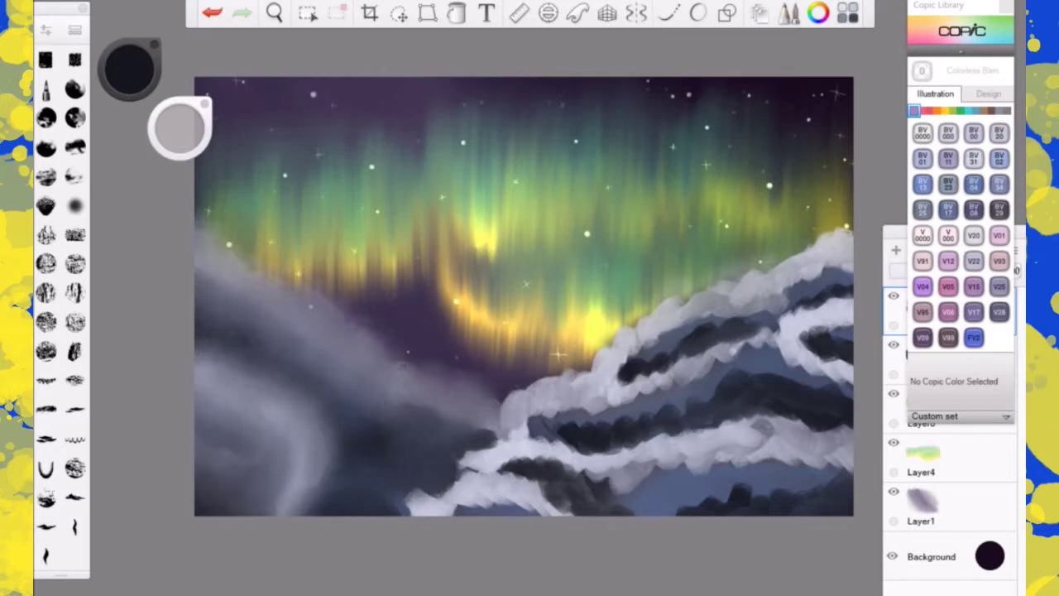
pyautogui.moveTo(323, 452); pyautogui.dragTo(303, 494)
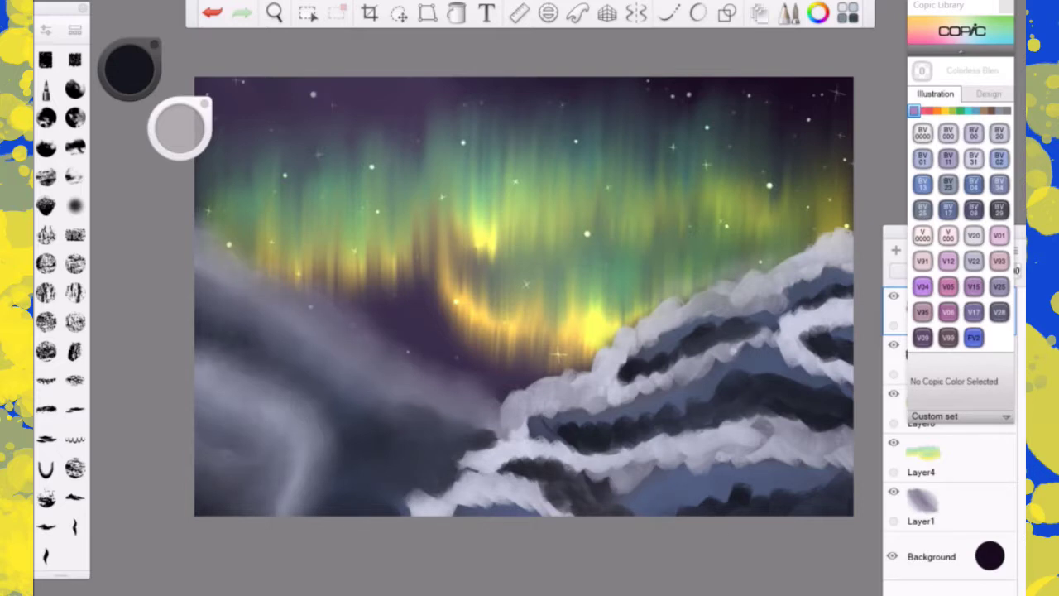
pyautogui.moveTo(476, 422)
pyautogui.mouseDown()
pyautogui.moveTo(482, 449)
pyautogui.moveTo(490, 444)
pyautogui.mouseUp()
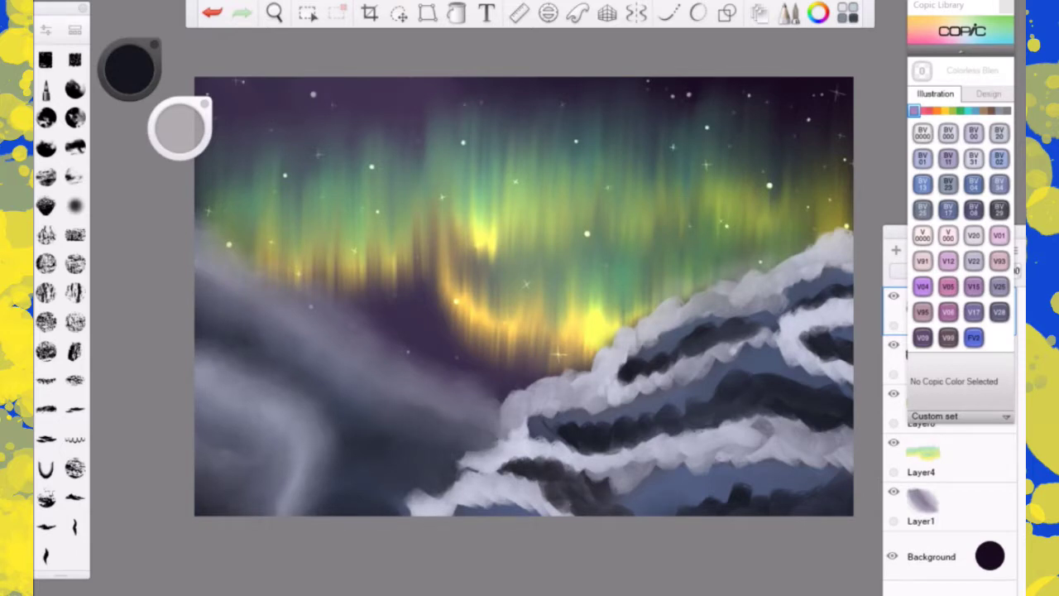
# - Blend the uppermost pale ridge and its shadow on the right clouds, softening the edge against the aurora
pyautogui.moveTo(795, 301)
pyautogui.mouseDown()
pyautogui.moveTo(847, 293)
pyautogui.moveTo(812, 271)
pyautogui.moveTo(791, 281)
pyautogui.mouseUp()
pyautogui.moveTo(769, 319)
pyautogui.mouseDown()
pyautogui.moveTo(674, 344)
pyautogui.moveTo(661, 331)
pyautogui.mouseUp()
pyautogui.moveTo(732, 286)
pyautogui.mouseDown()
pyautogui.moveTo(614, 376)
pyautogui.moveTo(620, 358)
pyautogui.moveTo(656, 357)
pyautogui.moveTo(652, 369)
pyautogui.moveTo(687, 336)
pyautogui.mouseUp()
pyautogui.moveTo(849, 220)
pyautogui.mouseDown()
pyautogui.moveTo(814, 250)
pyautogui.moveTo(817, 283)
pyautogui.moveTo(832, 290)
pyautogui.mouseUp()
pyautogui.moveTo(796, 251); pyautogui.dragTo(743, 287)
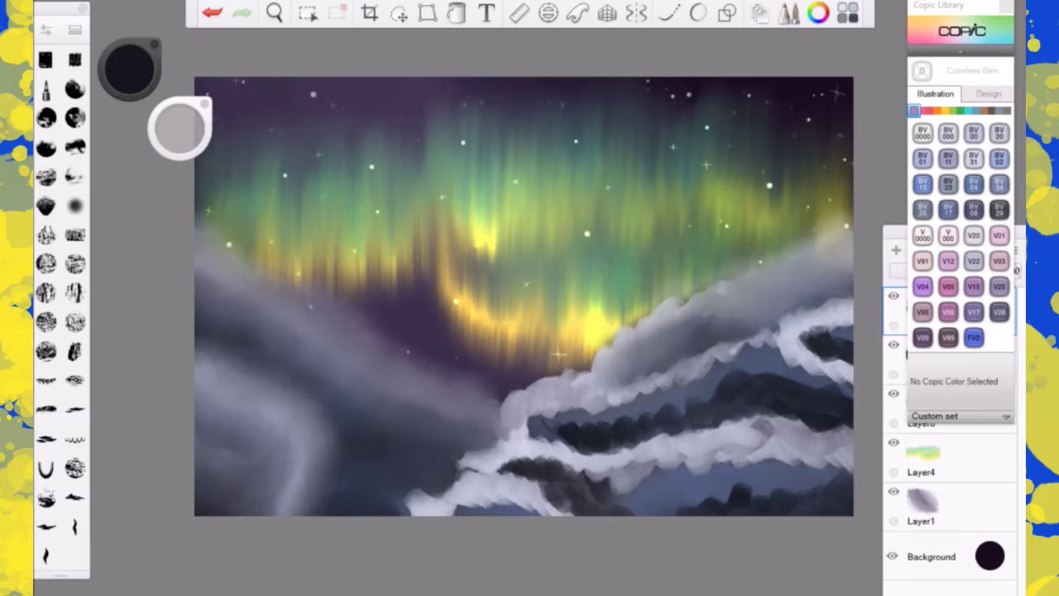
pyautogui.moveTo(680, 302); pyautogui.dragTo(660, 316)
pyautogui.moveTo(603, 356)
pyautogui.mouseDown()
pyautogui.moveTo(511, 395)
pyautogui.moveTo(507, 442)
pyautogui.mouseUp()
pyautogui.moveTo(523, 406); pyautogui.dragTo(536, 397)
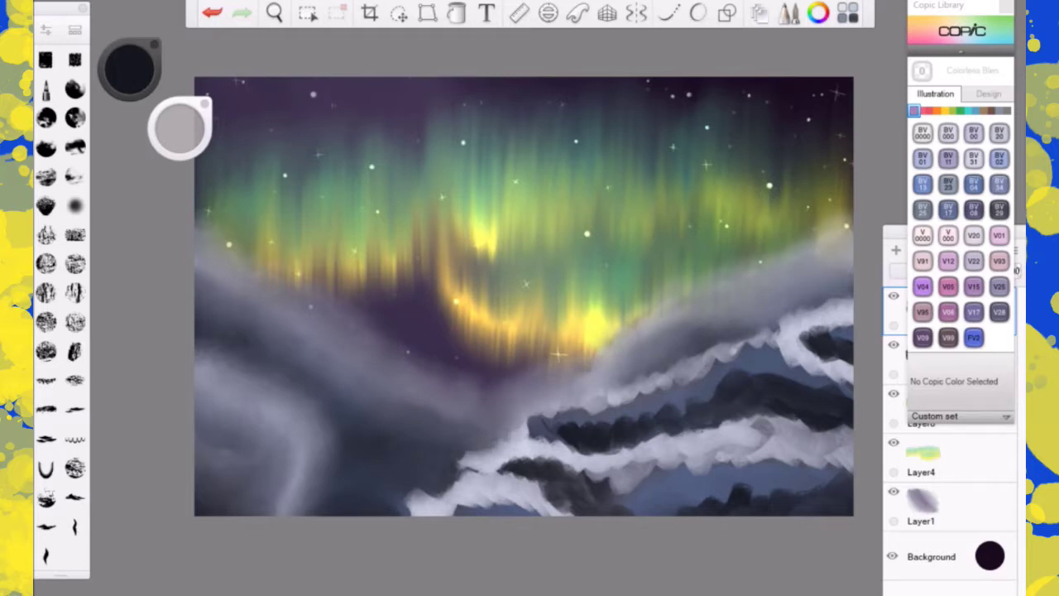
# - Smear the pale and dark strokes of the middle right clouds together into soft layers
pyautogui.moveTo(801, 333); pyautogui.dragTo(851, 366)
pyautogui.moveTo(837, 318)
pyautogui.mouseDown()
pyautogui.moveTo(849, 352)
pyautogui.moveTo(775, 314)
pyautogui.moveTo(817, 300)
pyautogui.moveTo(829, 313)
pyautogui.moveTo(851, 291)
pyautogui.mouseUp()
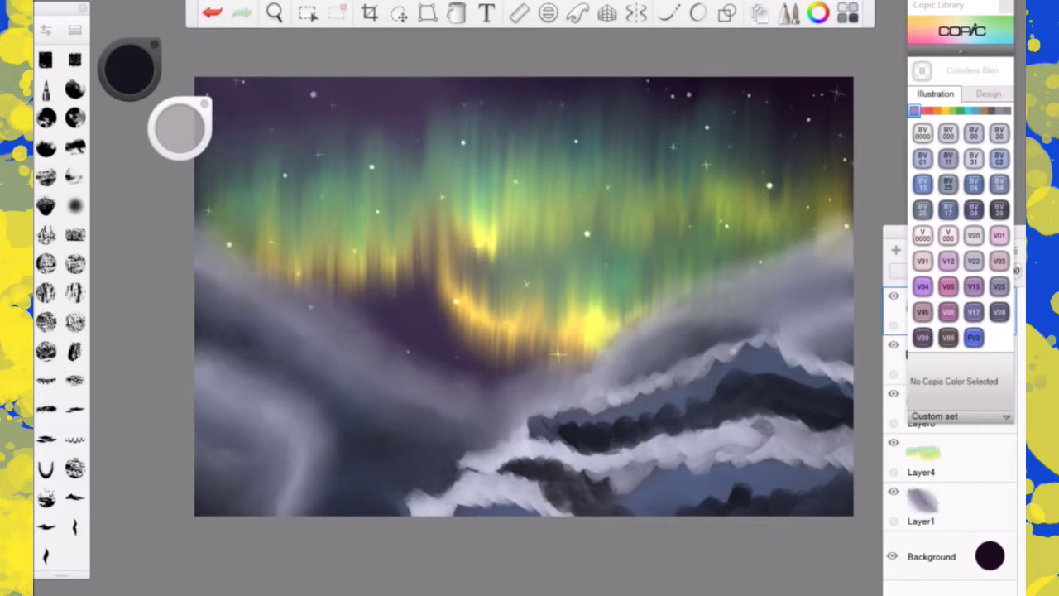
pyautogui.moveTo(809, 369)
pyautogui.mouseDown()
pyautogui.moveTo(840, 380)
pyautogui.moveTo(840, 412)
pyautogui.moveTo(777, 385)
pyautogui.mouseUp()
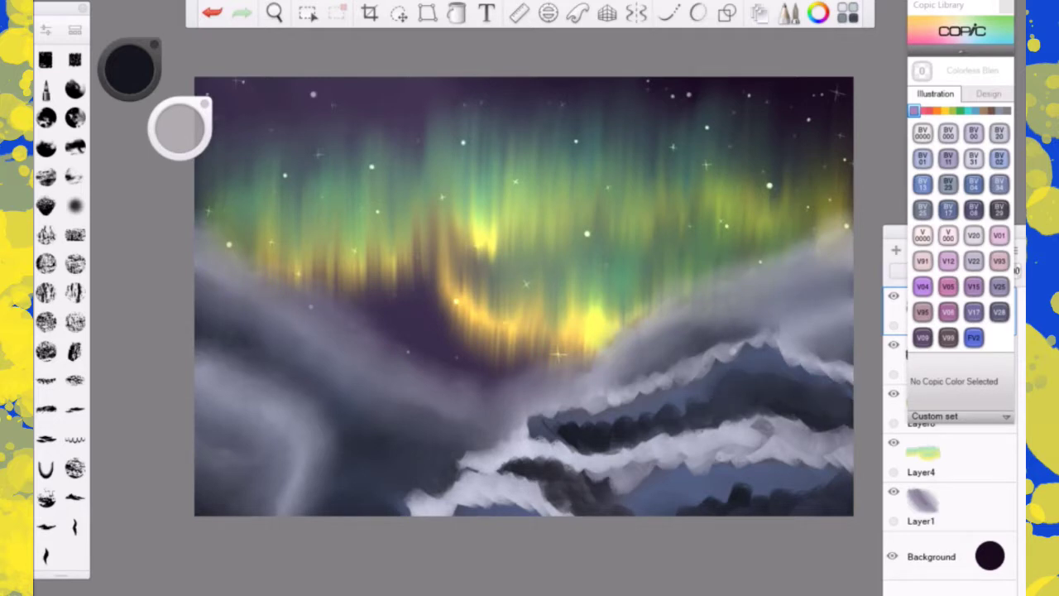
pyautogui.moveTo(664, 435)
pyautogui.mouseDown()
pyautogui.moveTo(665, 415)
pyautogui.moveTo(573, 438)
pyautogui.moveTo(576, 450)
pyautogui.mouseUp()
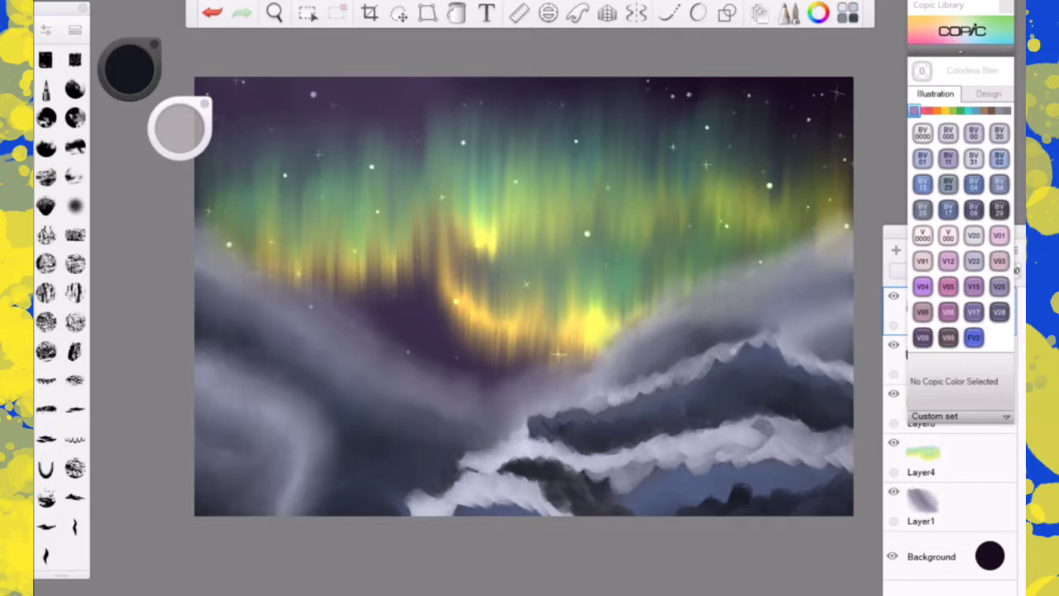
pyautogui.moveTo(532, 423)
pyautogui.mouseDown()
pyautogui.moveTo(516, 442)
pyautogui.moveTo(589, 434)
pyautogui.mouseUp()
pyautogui.moveTo(678, 394); pyautogui.dragTo(610, 410)
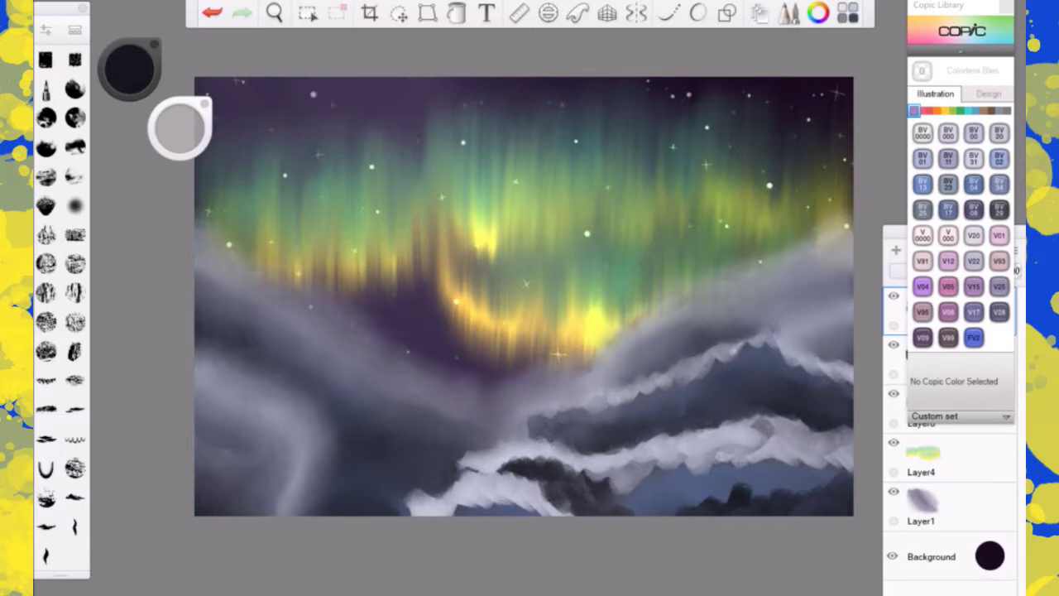
pyautogui.moveTo(523, 441); pyautogui.dragTo(537, 428)
pyautogui.moveTo(639, 374)
pyautogui.mouseDown()
pyautogui.moveTo(612, 378)
pyautogui.moveTo(617, 412)
pyautogui.moveTo(658, 382)
pyautogui.moveTo(708, 374)
pyautogui.mouseUp()
pyautogui.moveTo(776, 303)
pyautogui.mouseDown()
pyautogui.moveTo(787, 313)
pyautogui.moveTo(731, 351)
pyautogui.moveTo(781, 348)
pyautogui.moveTo(827, 386)
pyautogui.moveTo(808, 392)
pyautogui.moveTo(848, 377)
pyautogui.moveTo(786, 380)
pyautogui.mouseUp()
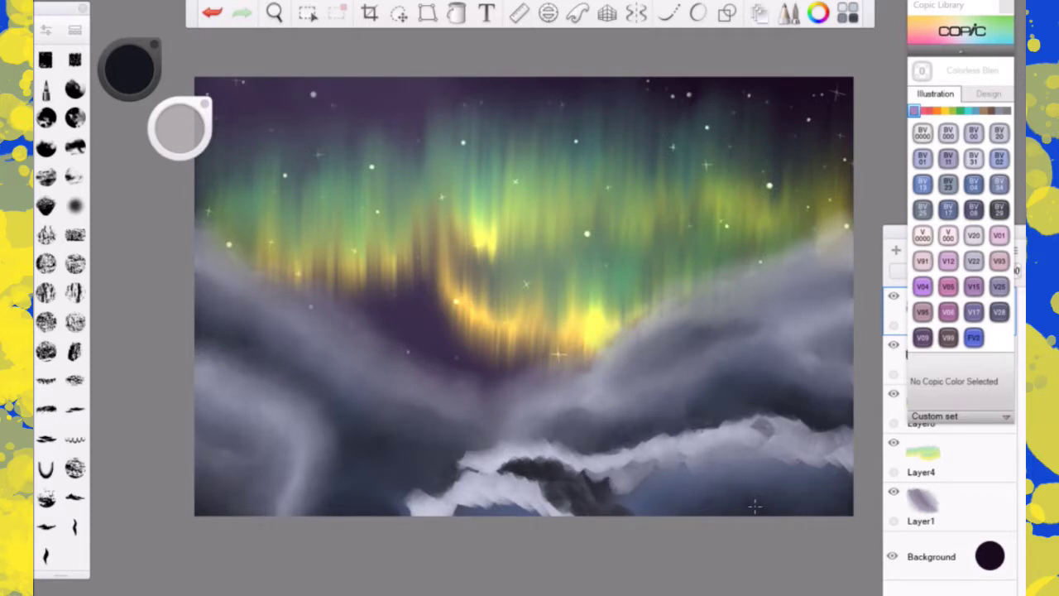
# - Blend the pale ridges and dark patches of the bottom center and lower right clouds
pyautogui.moveTo(618, 483)
pyautogui.mouseDown()
pyautogui.moveTo(605, 496)
pyautogui.moveTo(493, 468)
pyautogui.moveTo(530, 490)
pyautogui.moveTo(517, 456)
pyautogui.moveTo(586, 468)
pyautogui.moveTo(538, 470)
pyautogui.mouseUp()
pyautogui.moveTo(468, 498)
pyautogui.mouseDown()
pyautogui.moveTo(415, 506)
pyautogui.moveTo(424, 487)
pyautogui.moveTo(486, 500)
pyautogui.mouseUp()
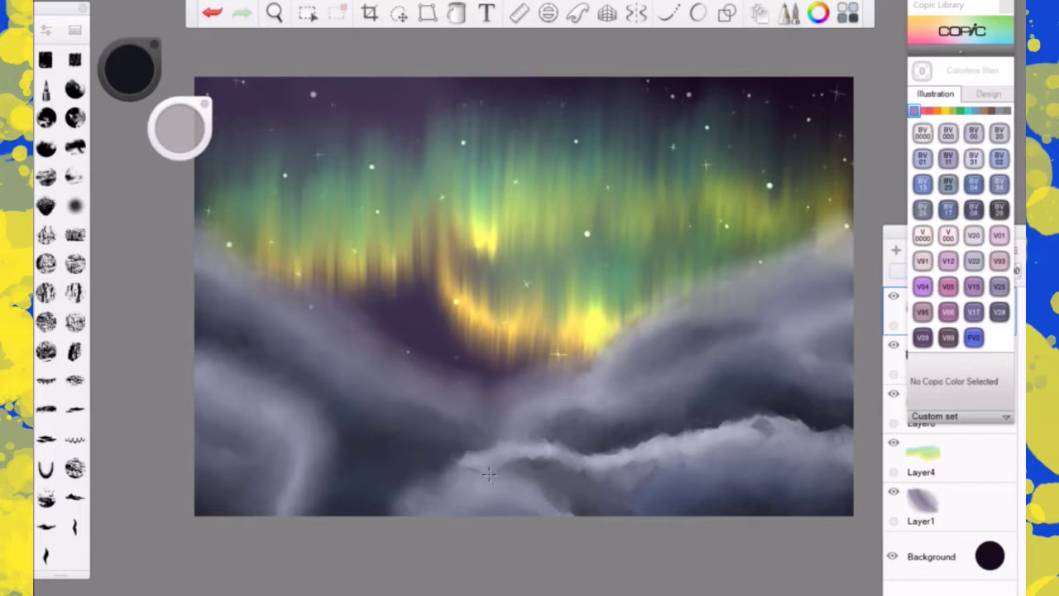
pyautogui.moveTo(488, 474)
pyautogui.mouseDown()
pyautogui.moveTo(446, 462)
pyautogui.moveTo(478, 453)
pyautogui.moveTo(610, 460)
pyautogui.moveTo(621, 448)
pyautogui.moveTo(700, 439)
pyautogui.moveTo(681, 430)
pyautogui.moveTo(615, 444)
pyautogui.mouseUp()
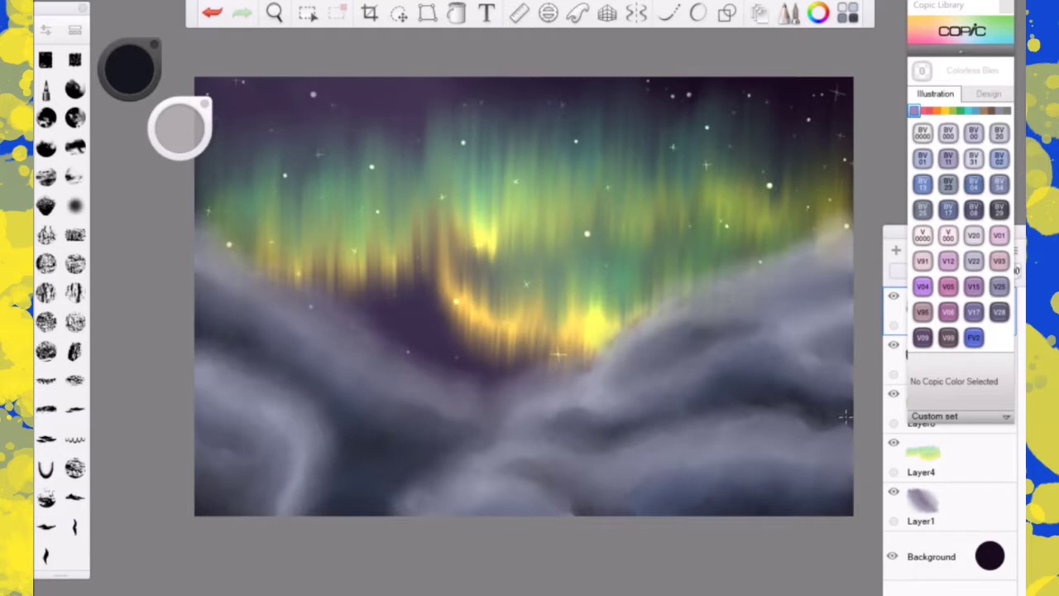
# - Paint BV31 Pale Lavender highlights on the curved lower left cloud with a textured cloud-like brush
pyautogui.click(74, 147)
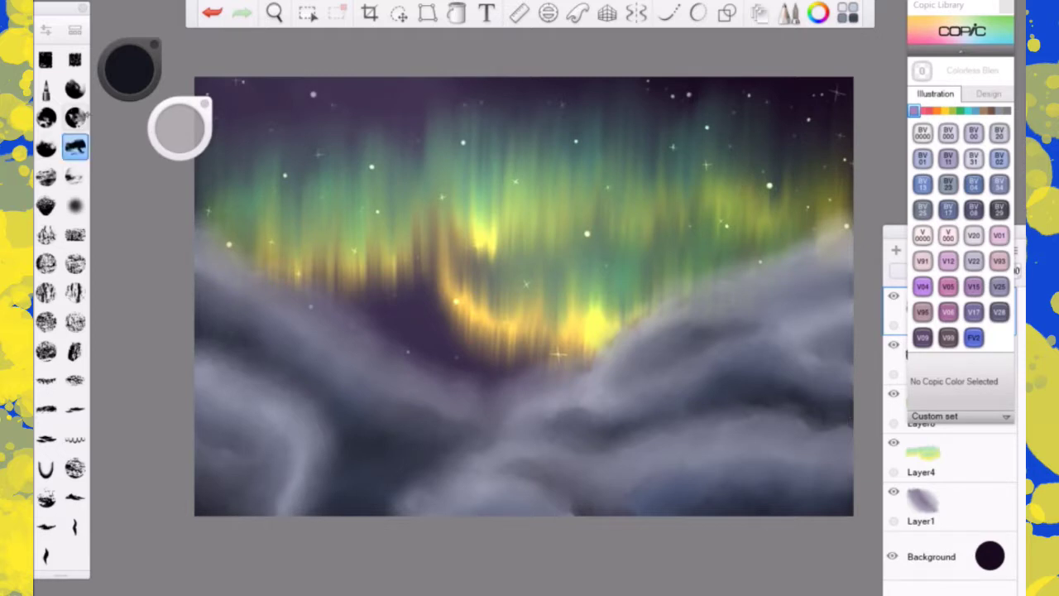
pyautogui.click(973, 158)
pyautogui.moveTo(273, 507)
pyautogui.mouseDown()
pyautogui.moveTo(300, 506)
pyautogui.moveTo(317, 440)
pyautogui.moveTo(332, 494)
pyautogui.moveTo(368, 434)
pyautogui.mouseUp()
pyautogui.moveTo(246, 306)
pyautogui.mouseDown()
pyautogui.moveTo(198, 380)
pyautogui.moveTo(249, 414)
pyautogui.mouseUp()
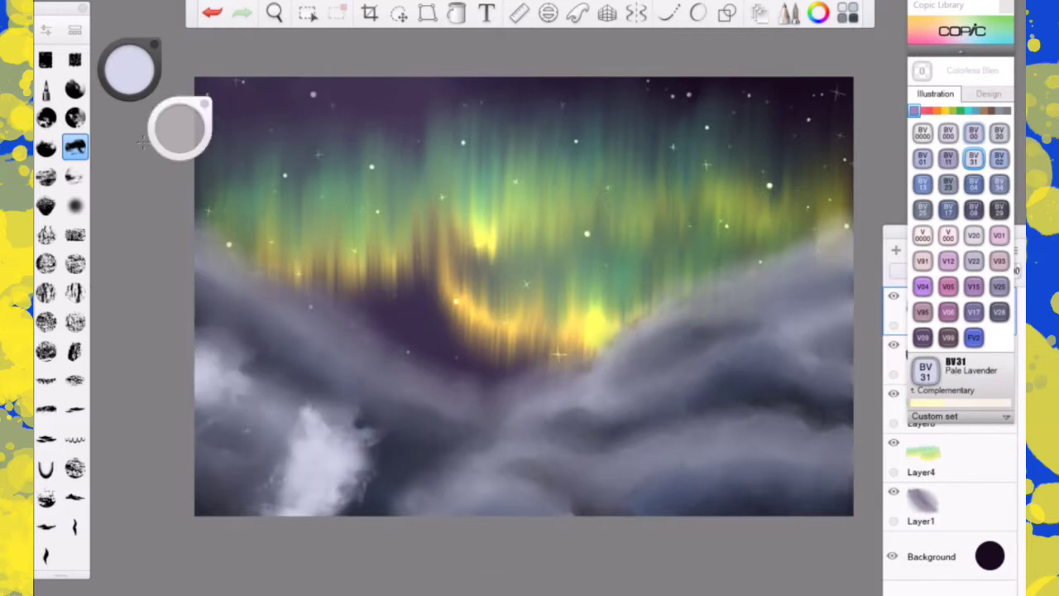
# - Try textured BV31 Pale Lavender strokes along the upper left cloud ridge, and undo them
pyautogui.moveTo(179, 128); pyautogui.dragTo(187, 130)
pyautogui.moveTo(228, 289)
pyautogui.mouseDown()
pyautogui.moveTo(207, 268)
pyautogui.moveTo(269, 291)
pyautogui.mouseUp()
pyautogui.moveTo(338, 338); pyautogui.dragTo(269, 314)
pyautogui.click(211, 11)
pyautogui.click(211, 12)
# - Switch to a dark blue-gray color and paint textured shadow patches across the left clouds
pyautogui.click(143, 80)
pyautogui.click(85, 131)
pyautogui.click(208, 492)
pyautogui.moveTo(209, 493)
pyautogui.mouseDown()
pyautogui.moveTo(259, 496)
pyautogui.moveTo(283, 455)
pyautogui.moveTo(203, 414)
pyautogui.moveTo(263, 434)
pyautogui.mouseUp()
pyautogui.moveTo(369, 419)
pyautogui.mouseDown()
pyautogui.moveTo(356, 496)
pyautogui.moveTo(326, 382)
pyautogui.moveTo(221, 342)
pyautogui.mouseUp()
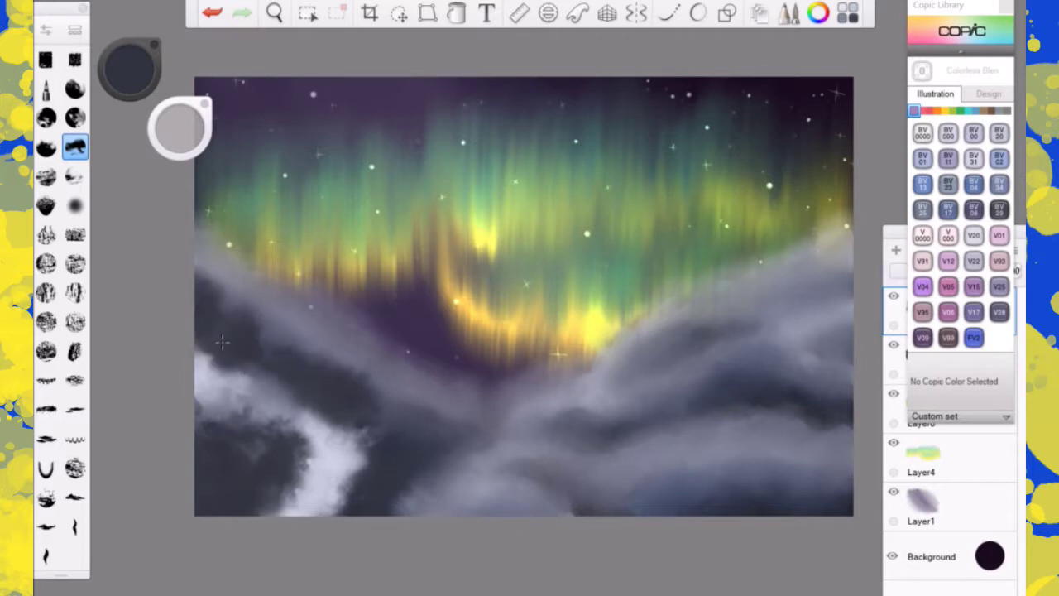
pyautogui.moveTo(409, 399); pyautogui.dragTo(442, 420)
# - Paint textured dark blue-gray shadow patches across the right clouds and along the bottom of the painting
pyautogui.moveTo(512, 426)
pyautogui.mouseDown()
pyautogui.moveTo(635, 431)
pyautogui.moveTo(827, 376)
pyautogui.moveTo(829, 336)
pyautogui.mouseUp()
pyautogui.moveTo(604, 381); pyautogui.dragTo(713, 329)
pyautogui.moveTo(778, 308); pyautogui.dragTo(848, 263)
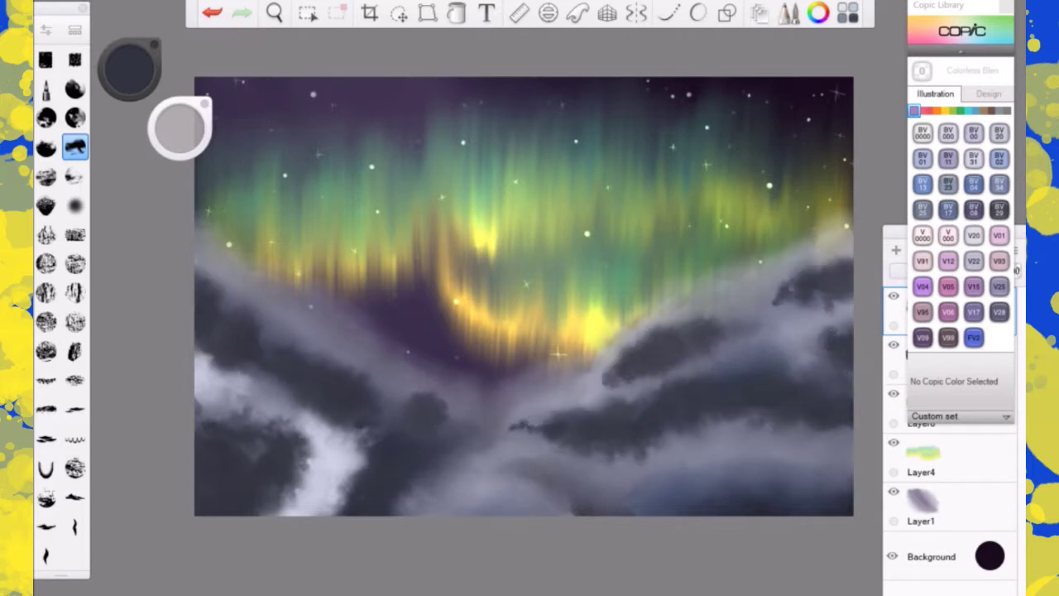
pyautogui.moveTo(514, 471)
pyautogui.mouseDown()
pyautogui.moveTo(577, 484)
pyautogui.moveTo(842, 465)
pyautogui.mouseUp()
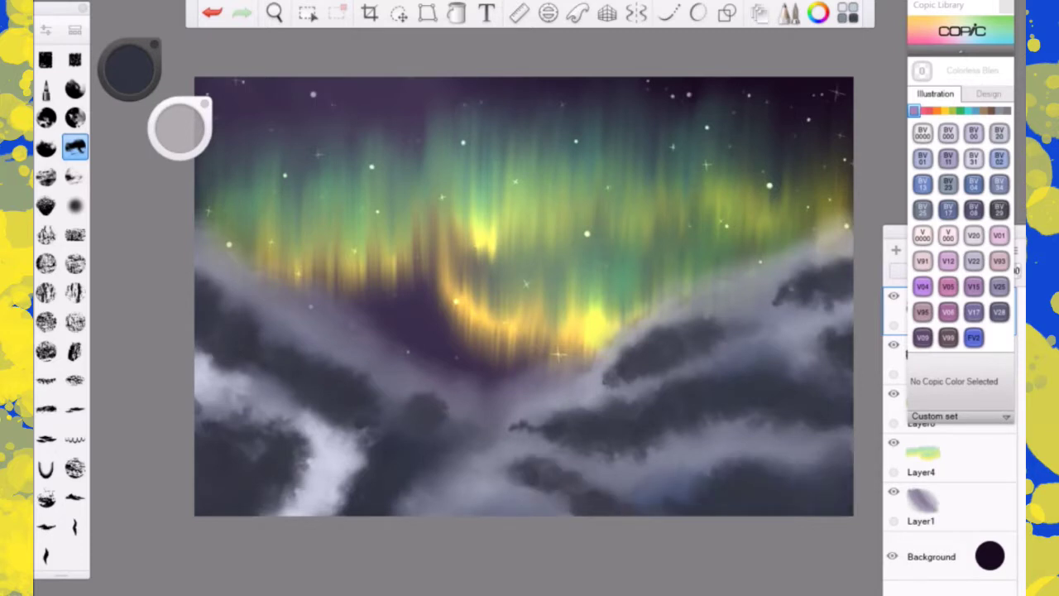
pyautogui.moveTo(688, 484); pyautogui.dragTo(632, 490)
pyautogui.moveTo(424, 502); pyautogui.dragTo(538, 501)
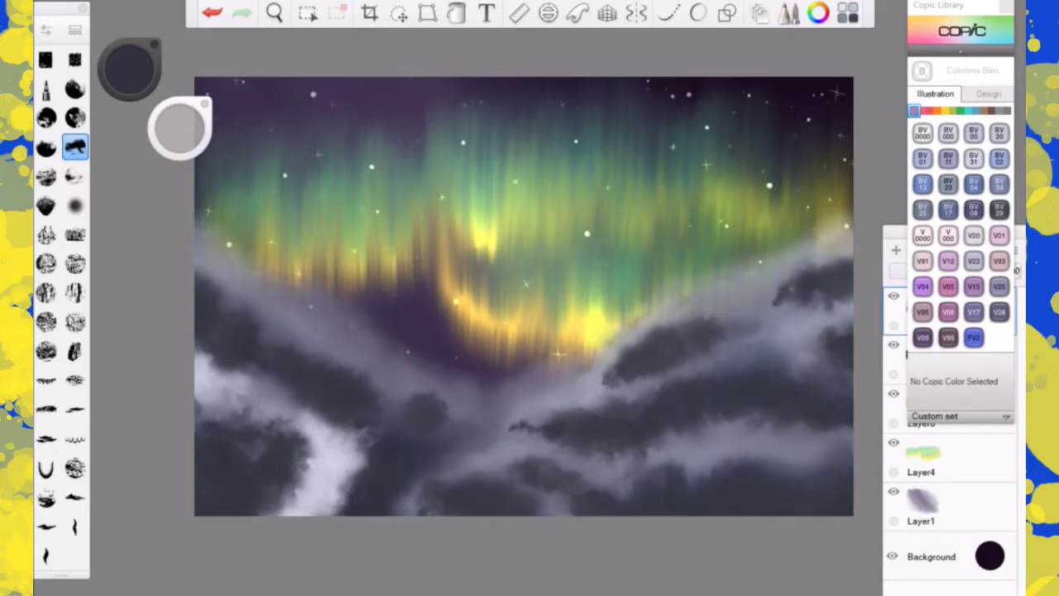
# - Paint BV08 Blue Violet midtones over the left clouds with the textured cloud brush
pyautogui.click(973, 210)
pyautogui.moveTo(335, 443); pyautogui.dragTo(252, 513)
pyautogui.moveTo(323, 397); pyautogui.dragTo(241, 463)
pyautogui.moveTo(306, 406)
pyautogui.mouseDown()
pyautogui.moveTo(198, 418)
pyautogui.moveTo(198, 401)
pyautogui.mouseUp()
pyautogui.moveTo(282, 467); pyautogui.dragTo(199, 430)
pyautogui.moveTo(211, 467)
pyautogui.mouseDown()
pyautogui.moveTo(199, 492)
pyautogui.moveTo(207, 496)
pyautogui.mouseUp()
pyautogui.moveTo(210, 279)
pyautogui.mouseDown()
pyautogui.moveTo(372, 389)
pyautogui.moveTo(431, 412)
pyautogui.mouseUp()
# - Extend the BV08 Blue Violet midtones across the central, bottom and right clouds
pyautogui.moveTo(496, 432); pyautogui.dragTo(407, 468)
pyautogui.moveTo(374, 424)
pyautogui.mouseDown()
pyautogui.moveTo(347, 407)
pyautogui.moveTo(361, 395)
pyautogui.mouseUp()
pyautogui.moveTo(430, 496); pyautogui.dragTo(852, 447)
pyautogui.moveTo(612, 397)
pyautogui.mouseDown()
pyautogui.moveTo(840, 352)
pyautogui.moveTo(810, 281)
pyautogui.moveTo(836, 252)
pyautogui.mouseUp()
pyautogui.moveTo(707, 311)
pyautogui.mouseDown()
pyautogui.moveTo(641, 335)
pyautogui.moveTo(592, 384)
pyautogui.mouseUp()
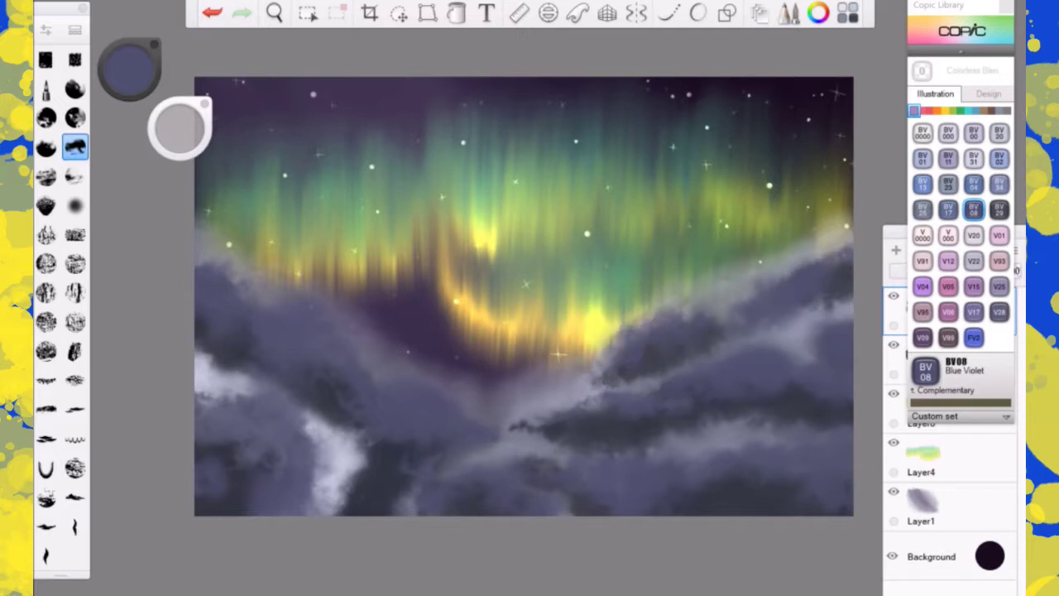
# - Mix a light lavender-gray from BV34 Bluebell and paint textured highlights along the left, central and right cloud ridges
pyautogui.click(999, 183)
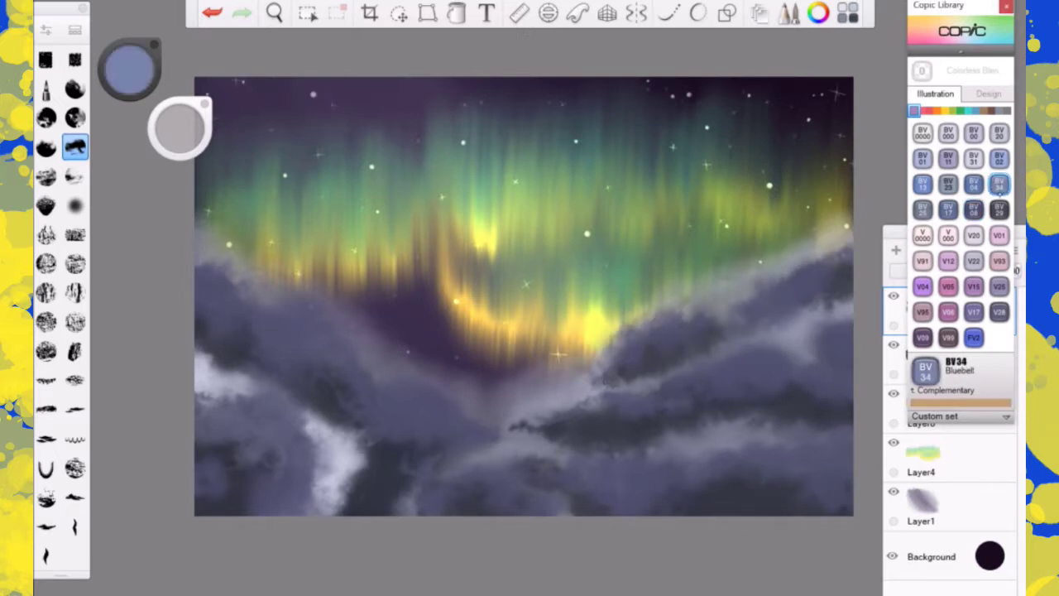
pyautogui.moveTo(202, 376); pyautogui.dragTo(240, 430)
pyautogui.click(212, 13)
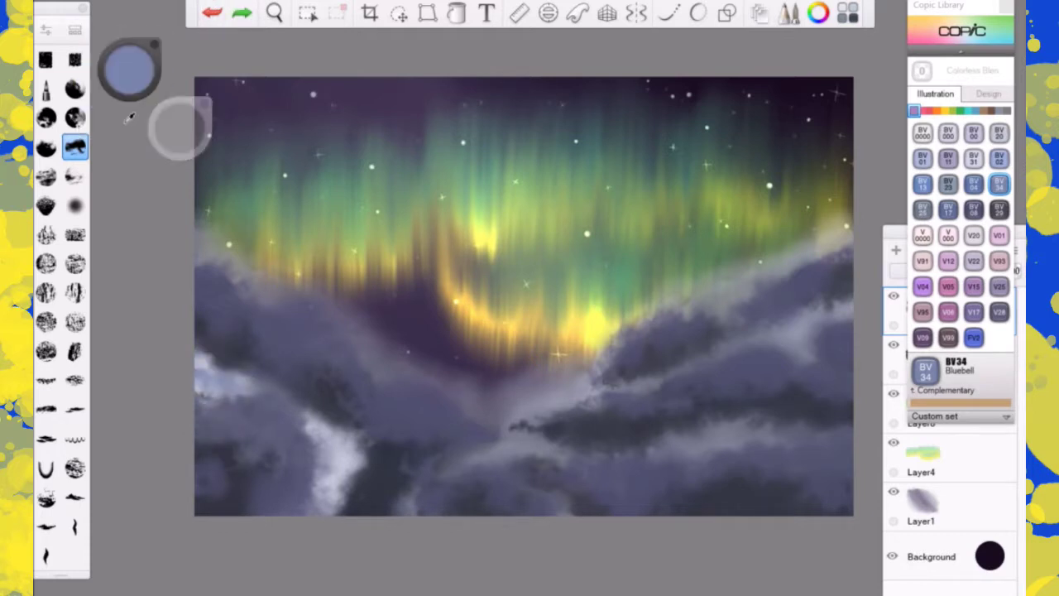
pyautogui.moveTo(129, 118)
pyautogui.mouseDown()
pyautogui.moveTo(212, 394)
pyautogui.moveTo(218, 366)
pyautogui.moveTo(248, 422)
pyautogui.moveTo(317, 440)
pyautogui.moveTo(331, 431)
pyautogui.moveTo(318, 440)
pyautogui.mouseUp()
pyautogui.moveTo(199, 243); pyautogui.dragTo(517, 430)
pyautogui.moveTo(406, 503)
pyautogui.mouseDown()
pyautogui.moveTo(443, 459)
pyautogui.moveTo(417, 490)
pyautogui.moveTo(512, 454)
pyautogui.moveTo(499, 443)
pyautogui.moveTo(510, 467)
pyautogui.moveTo(632, 515)
pyautogui.moveTo(529, 455)
pyautogui.moveTo(665, 444)
pyautogui.moveTo(812, 398)
pyautogui.moveTo(564, 402)
pyautogui.moveTo(648, 379)
pyautogui.moveTo(508, 396)
pyautogui.mouseUp()
pyautogui.moveTo(625, 322)
pyautogui.mouseDown()
pyautogui.moveTo(745, 307)
pyautogui.moveTo(823, 260)
pyautogui.moveTo(798, 413)
pyautogui.moveTo(691, 370)
pyautogui.moveTo(699, 409)
pyautogui.moveTo(852, 289)
pyautogui.mouseUp()
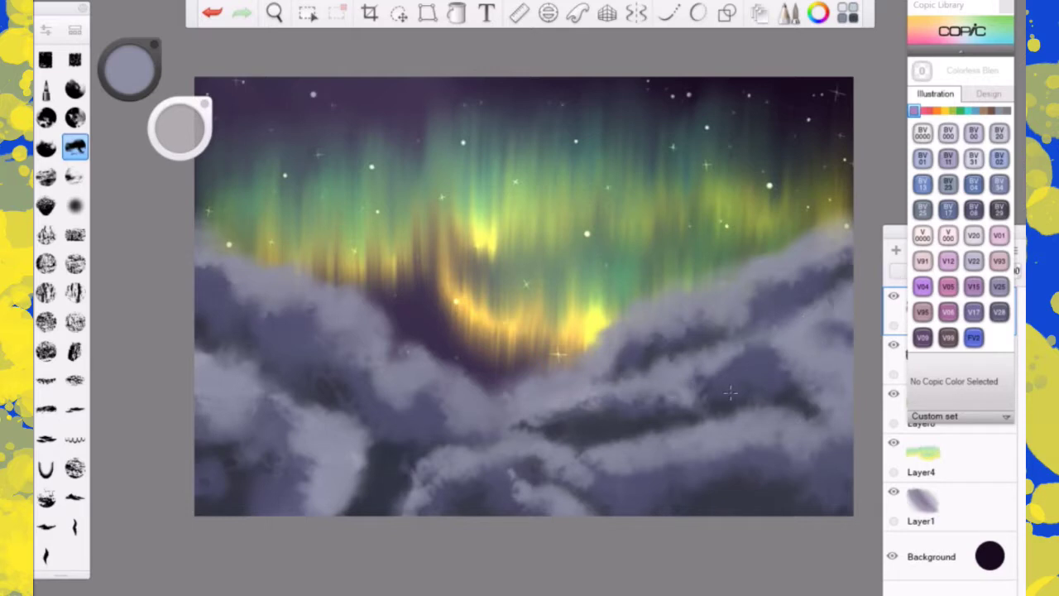
# - Darken the color to a deep blue-gray and paint textured shadow patches through the left and central clouds
pyautogui.click(130, 69)
pyautogui.moveTo(130, 70); pyautogui.dragTo(132, 124)
pyautogui.moveTo(349, 325)
pyautogui.mouseDown()
pyautogui.moveTo(307, 360)
pyautogui.moveTo(236, 327)
pyautogui.moveTo(248, 294)
pyautogui.moveTo(219, 277)
pyautogui.mouseUp()
pyautogui.moveTo(364, 396)
pyautogui.mouseDown()
pyautogui.moveTo(399, 458)
pyautogui.moveTo(468, 393)
pyautogui.moveTo(517, 447)
pyautogui.mouseUp()
pyautogui.moveTo(327, 455)
pyautogui.mouseDown()
pyautogui.moveTo(297, 505)
pyautogui.moveTo(299, 484)
pyautogui.moveTo(214, 478)
pyautogui.mouseUp()
pyautogui.moveTo(447, 489)
pyautogui.mouseDown()
pyautogui.moveTo(447, 501)
pyautogui.moveTo(422, 503)
pyautogui.moveTo(443, 470)
pyautogui.moveTo(589, 486)
pyautogui.mouseUp()
pyautogui.moveTo(511, 414)
pyautogui.mouseDown()
pyautogui.moveTo(605, 395)
pyautogui.moveTo(675, 363)
pyautogui.moveTo(576, 384)
pyautogui.moveTo(623, 349)
pyautogui.moveTo(686, 354)
pyautogui.moveTo(674, 366)
pyautogui.moveTo(779, 382)
pyautogui.moveTo(667, 358)
pyautogui.moveTo(798, 387)
pyautogui.moveTo(640, 354)
pyautogui.mouseUp()
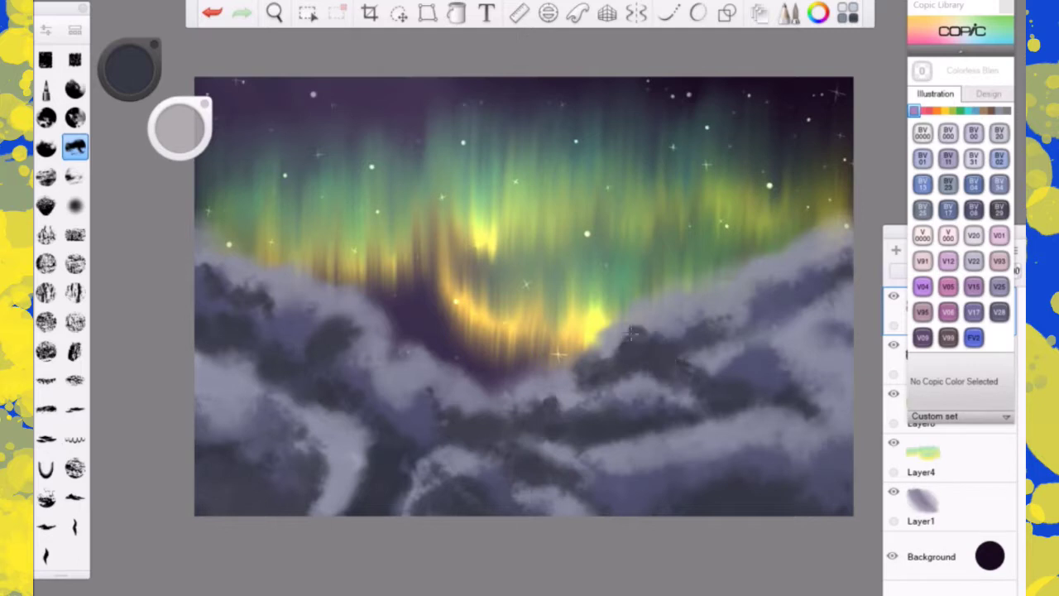
# - Paint deep blue-gray shadow patches through the right clouds and along their lower part
pyautogui.moveTo(839, 404); pyautogui.dragTo(783, 388)
pyautogui.moveTo(848, 376); pyautogui.dragTo(807, 335)
pyautogui.moveTo(737, 315); pyautogui.dragTo(844, 255)
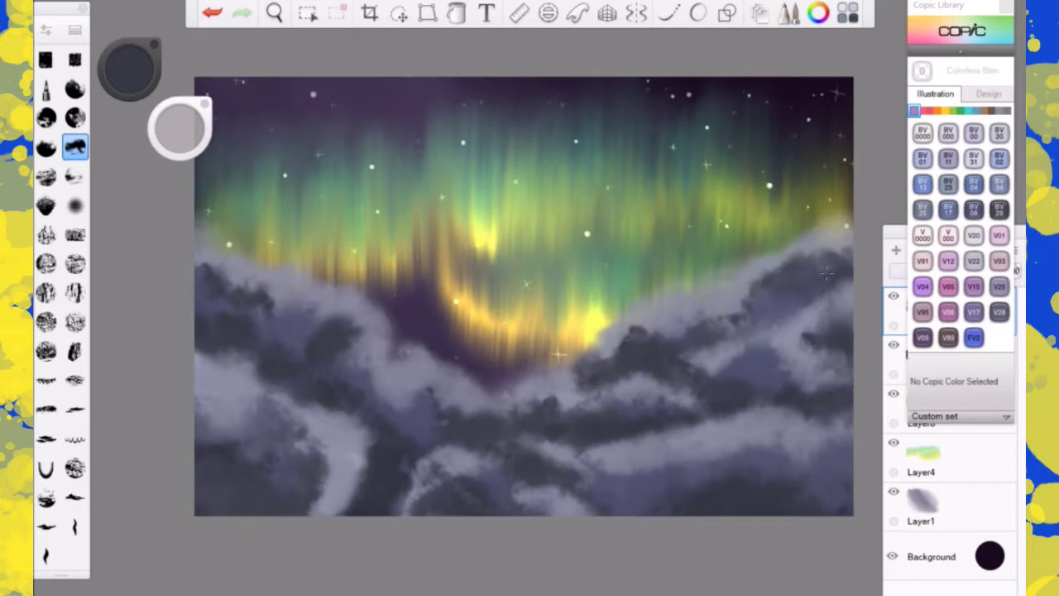
pyautogui.moveTo(749, 351); pyautogui.dragTo(713, 376)
pyautogui.moveTo(663, 470)
pyautogui.mouseDown()
pyautogui.moveTo(618, 467)
pyautogui.moveTo(647, 498)
pyautogui.mouseUp()
pyautogui.moveTo(717, 461); pyautogui.dragTo(843, 463)
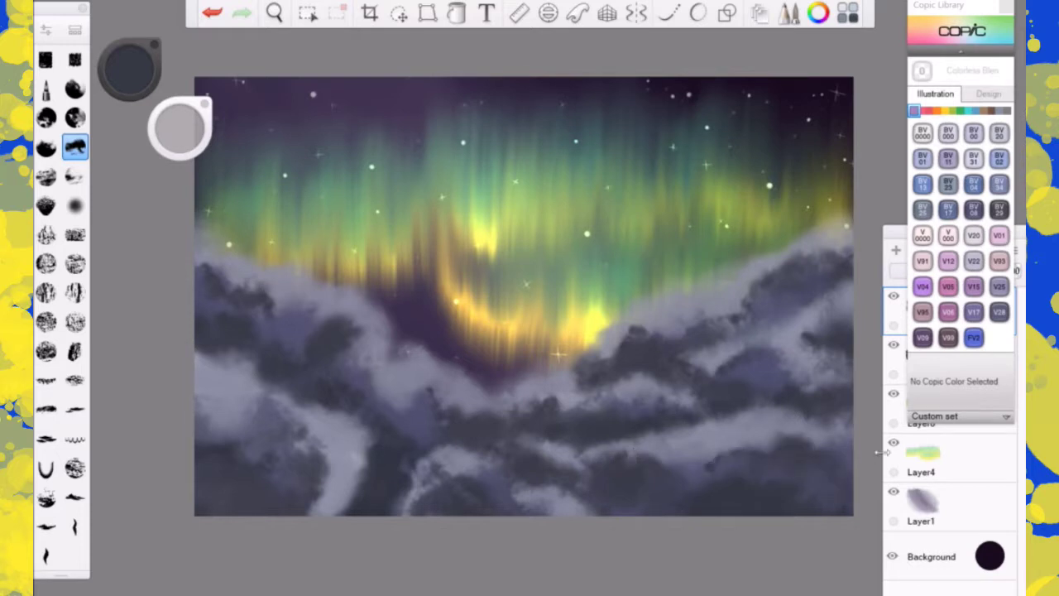
# - Darken the color to black and paint textured shadows along the bottom edge of the right clouds
pyautogui.moveTo(129, 70); pyautogui.dragTo(129, 115)
pyautogui.moveTo(786, 503)
pyautogui.mouseDown()
pyautogui.moveTo(821, 484)
pyautogui.moveTo(845, 503)
pyautogui.mouseUp()
pyautogui.moveTo(695, 512); pyautogui.dragTo(617, 504)
pyautogui.moveTo(554, 474); pyautogui.dragTo(612, 511)
pyautogui.click(212, 13)
pyautogui.moveTo(550, 476)
pyautogui.mouseDown()
pyautogui.moveTo(604, 509)
pyautogui.moveTo(620, 505)
pyautogui.mouseUp()
pyautogui.moveTo(637, 506); pyautogui.dragTo(771, 510)
# - Paint black shadows into the folds of the central and right clouds and at the bottom center
pyautogui.moveTo(529, 426); pyautogui.dragTo(614, 428)
pyautogui.moveTo(639, 424); pyautogui.dragTo(724, 416)
pyautogui.moveTo(603, 372); pyautogui.dragTo(708, 392)
pyautogui.moveTo(747, 393); pyautogui.dragTo(848, 409)
pyautogui.moveTo(773, 313); pyautogui.dragTo(852, 248)
pyautogui.moveTo(420, 506); pyautogui.dragTo(460, 503)
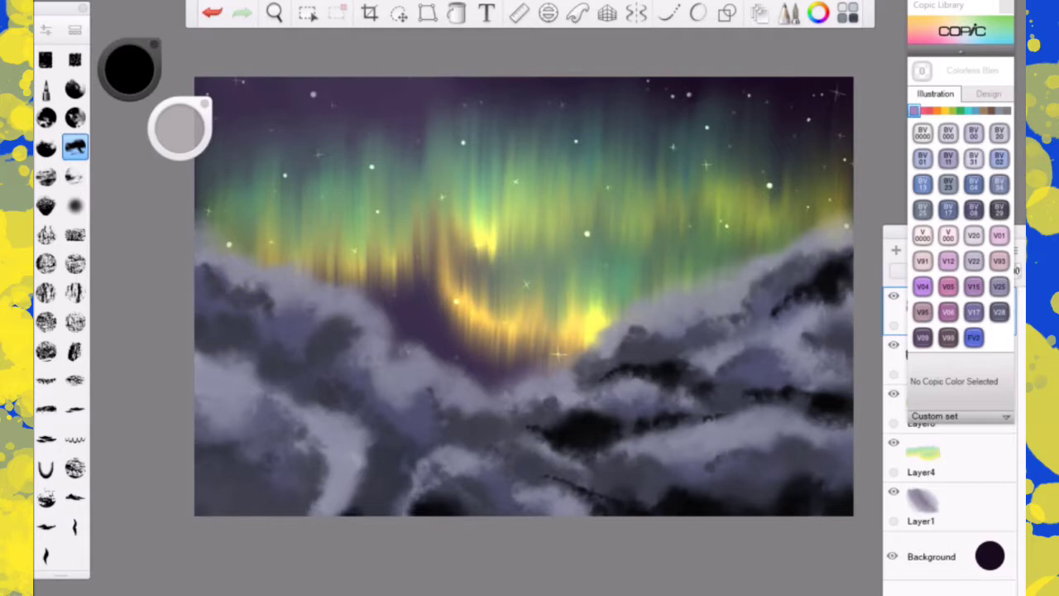
# - Paint black shadow masses in the left cloud hollow and along the lower left clouds
pyautogui.moveTo(379, 455); pyautogui.dragTo(389, 501)
pyautogui.moveTo(236, 339)
pyautogui.mouseDown()
pyautogui.moveTo(273, 368)
pyautogui.moveTo(277, 390)
pyautogui.mouseUp()
pyautogui.moveTo(199, 349)
pyautogui.mouseDown()
pyautogui.moveTo(237, 359)
pyautogui.moveTo(196, 356)
pyautogui.mouseUp()
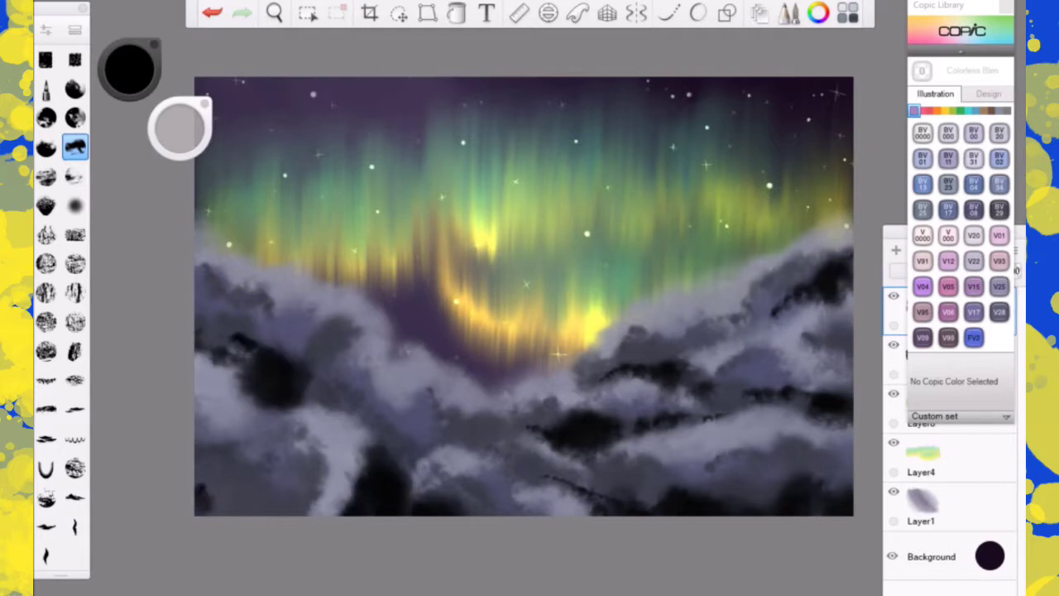
pyautogui.moveTo(203, 487); pyautogui.dragTo(281, 497)
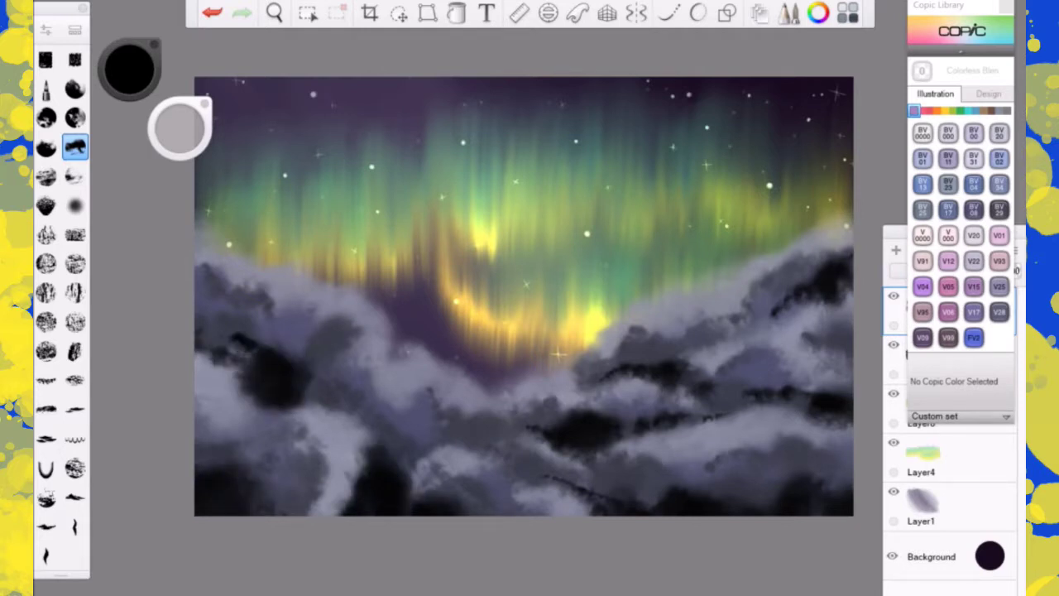
# - Extend the black shadows through the left cloud folds and add black accents between the right cloud bands
pyautogui.moveTo(310, 362); pyautogui.dragTo(315, 387)
pyautogui.moveTo(304, 343); pyautogui.dragTo(426, 455)
pyautogui.moveTo(298, 388); pyautogui.dragTo(372, 430)
pyautogui.moveTo(222, 283)
pyautogui.mouseDown()
pyautogui.moveTo(198, 323)
pyautogui.moveTo(247, 311)
pyautogui.mouseUp()
pyautogui.moveTo(674, 357); pyautogui.dragTo(740, 314)
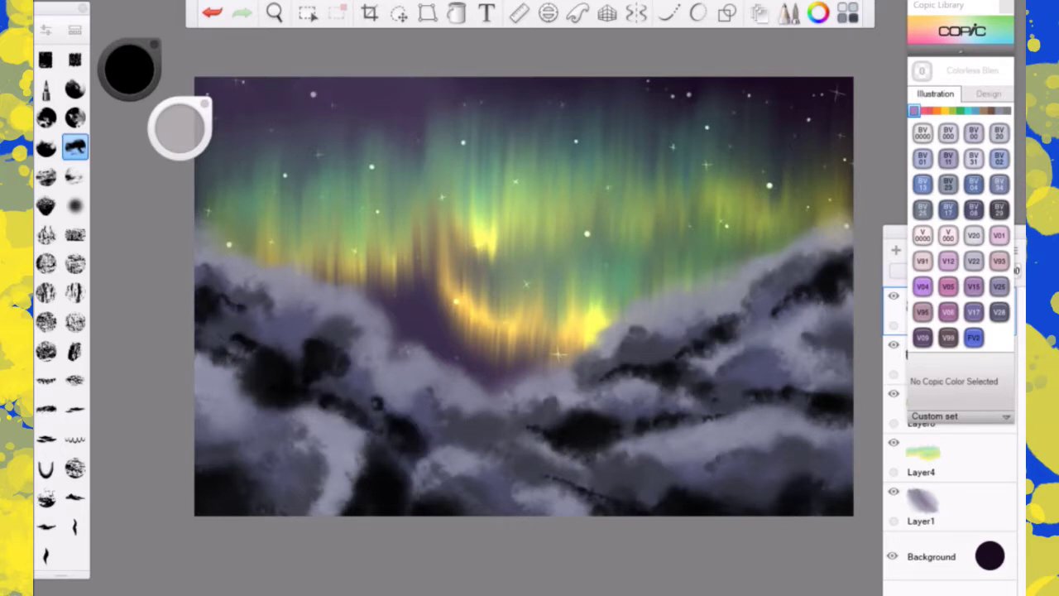
pyautogui.moveTo(707, 424); pyautogui.dragTo(782, 379)
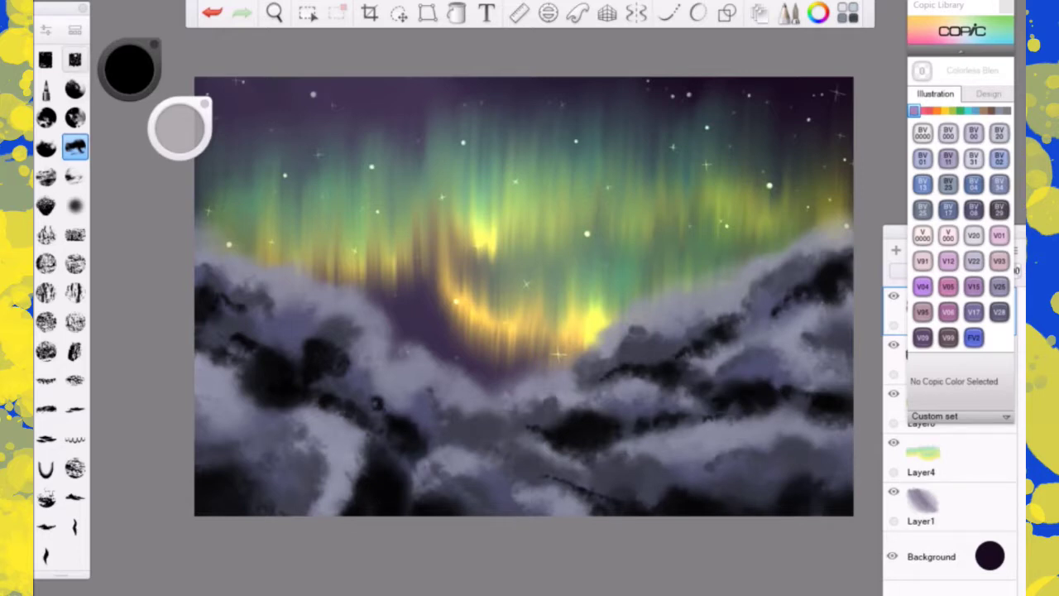
# - Select the Wash copy brush from the Basic set and adjust the brush size
pyautogui.click(75, 30)
pyautogui.click(252, 274)
pyautogui.click(299, 74)
pyautogui.moveTo(180, 123); pyautogui.dragTo(182, 128)
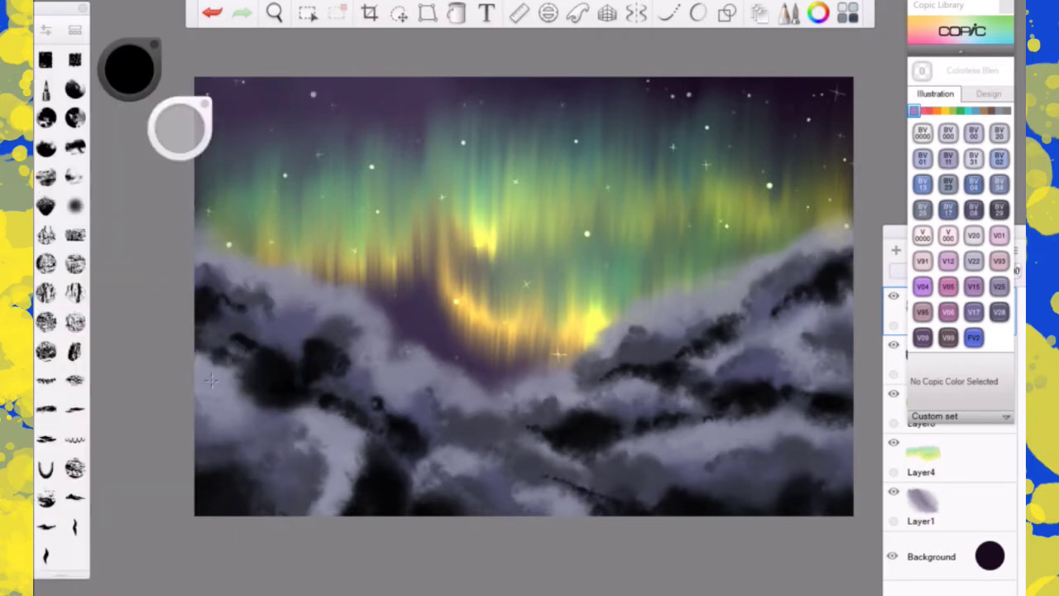
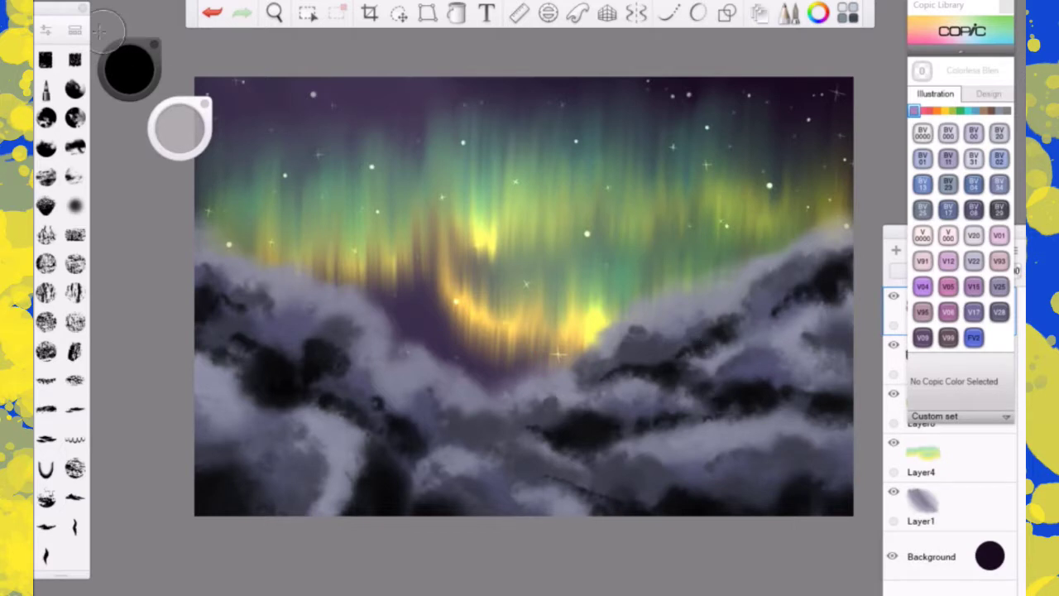
# - Choose Smudge Web Brush copy from Trent's Tools, adjust its size, and blend the upper left clouds smooth
pyautogui.click(74, 30)
pyautogui.click(253, 395)
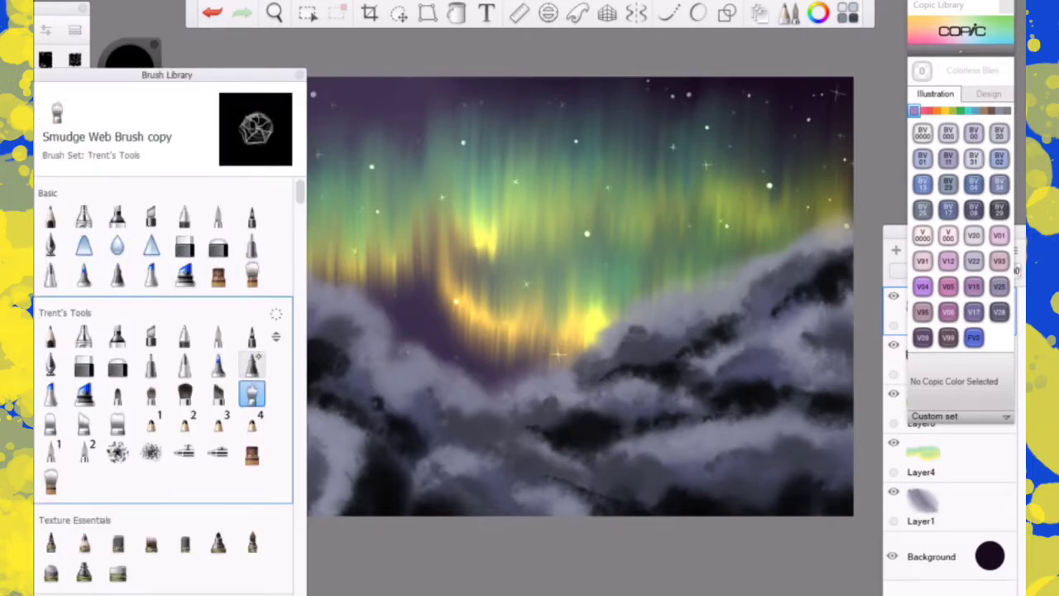
pyautogui.click(299, 74)
pyautogui.moveTo(180, 127); pyautogui.dragTo(185, 126)
pyautogui.moveTo(212, 296)
pyautogui.mouseDown()
pyautogui.moveTo(247, 300)
pyautogui.moveTo(236, 321)
pyautogui.moveTo(277, 308)
pyautogui.mouseUp()
pyautogui.moveTo(237, 350)
pyautogui.mouseDown()
pyautogui.moveTo(356, 334)
pyautogui.moveTo(356, 364)
pyautogui.moveTo(263, 376)
pyautogui.mouseUp()
pyautogui.moveTo(343, 364); pyautogui.dragTo(265, 297)
pyautogui.moveTo(335, 335)
pyautogui.mouseDown()
pyautogui.moveTo(324, 392)
pyautogui.moveTo(367, 396)
pyautogui.mouseUp()
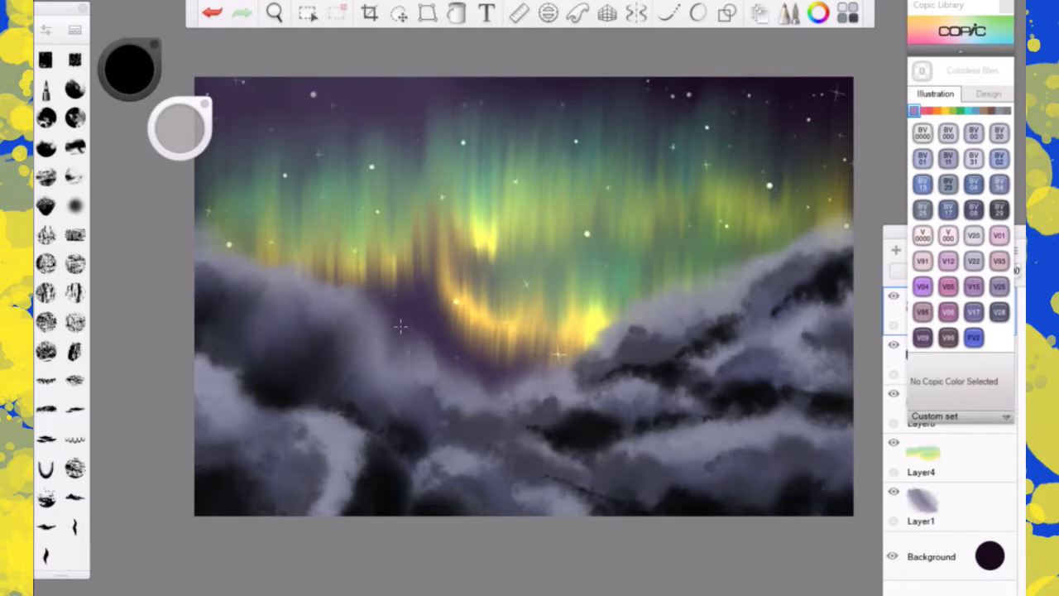
# - Smudge the lower left, central and right clouds until their light and dark patches blend softly
pyautogui.moveTo(203, 356)
pyautogui.mouseDown()
pyautogui.moveTo(240, 385)
pyautogui.moveTo(211, 368)
pyautogui.moveTo(254, 435)
pyautogui.moveTo(220, 455)
pyautogui.moveTo(273, 483)
pyautogui.moveTo(252, 409)
pyautogui.moveTo(315, 406)
pyautogui.moveTo(351, 463)
pyautogui.moveTo(298, 397)
pyautogui.moveTo(380, 433)
pyautogui.moveTo(336, 463)
pyautogui.moveTo(316, 506)
pyautogui.moveTo(326, 452)
pyautogui.moveTo(318, 488)
pyautogui.moveTo(293, 487)
pyautogui.moveTo(333, 467)
pyautogui.mouseUp()
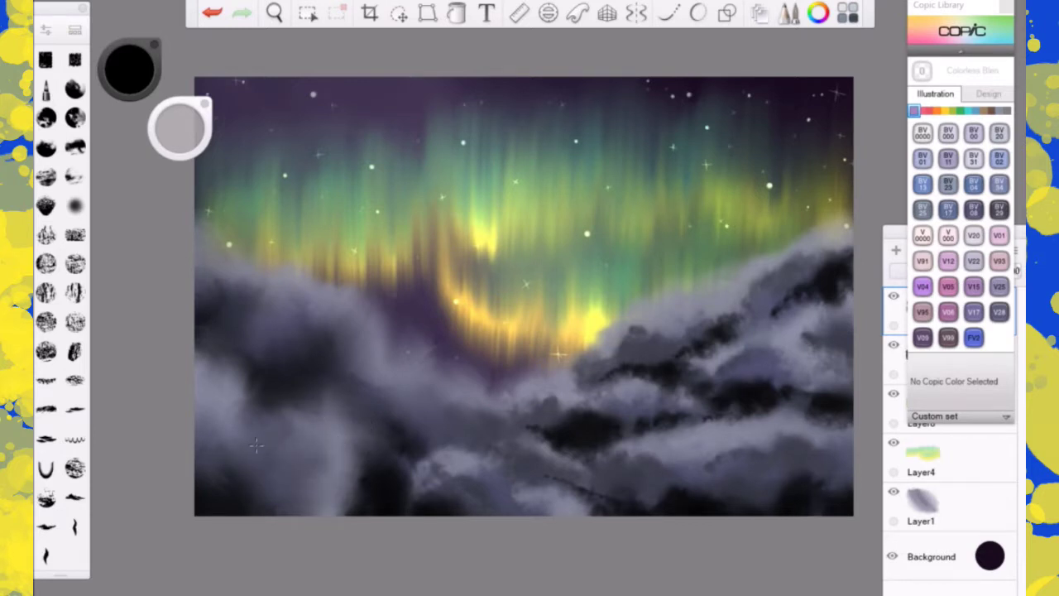
pyautogui.moveTo(406, 503)
pyautogui.mouseDown()
pyautogui.moveTo(438, 485)
pyautogui.moveTo(424, 453)
pyautogui.moveTo(405, 463)
pyautogui.moveTo(488, 468)
pyautogui.moveTo(450, 483)
pyautogui.moveTo(506, 488)
pyautogui.moveTo(478, 401)
pyautogui.moveTo(517, 389)
pyautogui.mouseUp()
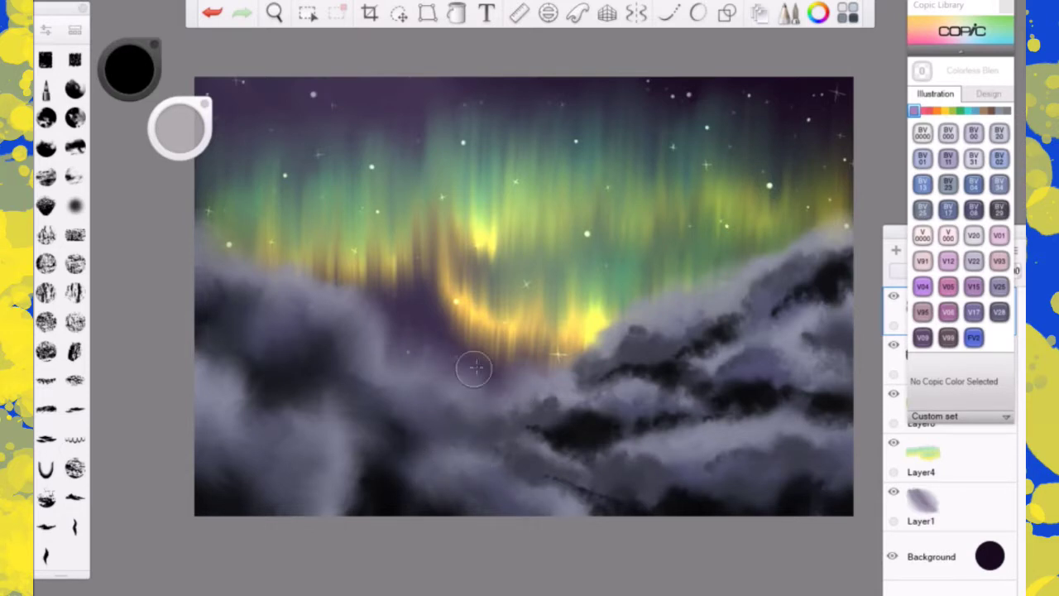
pyautogui.moveTo(556, 406)
pyautogui.mouseDown()
pyautogui.moveTo(619, 437)
pyautogui.moveTo(533, 438)
pyautogui.moveTo(604, 456)
pyautogui.mouseUp()
pyautogui.moveTo(651, 502)
pyautogui.mouseDown()
pyautogui.moveTo(593, 486)
pyautogui.moveTo(621, 463)
pyautogui.moveTo(626, 496)
pyautogui.moveTo(694, 452)
pyautogui.moveTo(812, 443)
pyautogui.moveTo(820, 488)
pyautogui.moveTo(794, 471)
pyautogui.mouseUp()
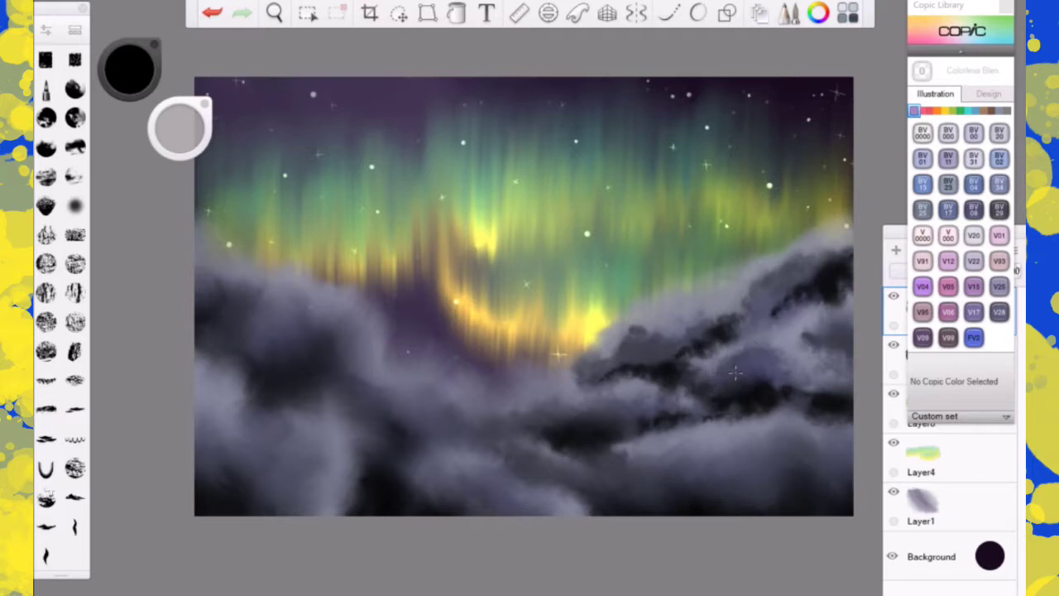
pyautogui.moveTo(627, 360)
pyautogui.mouseDown()
pyautogui.moveTo(662, 327)
pyautogui.moveTo(777, 310)
pyautogui.moveTo(761, 264)
pyautogui.moveTo(810, 343)
pyautogui.moveTo(768, 355)
pyautogui.moveTo(728, 401)
pyautogui.moveTo(828, 400)
pyautogui.moveTo(802, 384)
pyautogui.moveTo(705, 431)
pyautogui.moveTo(663, 427)
pyautogui.moveTo(710, 408)
pyautogui.moveTo(777, 414)
pyautogui.moveTo(787, 343)
pyautogui.mouseUp()
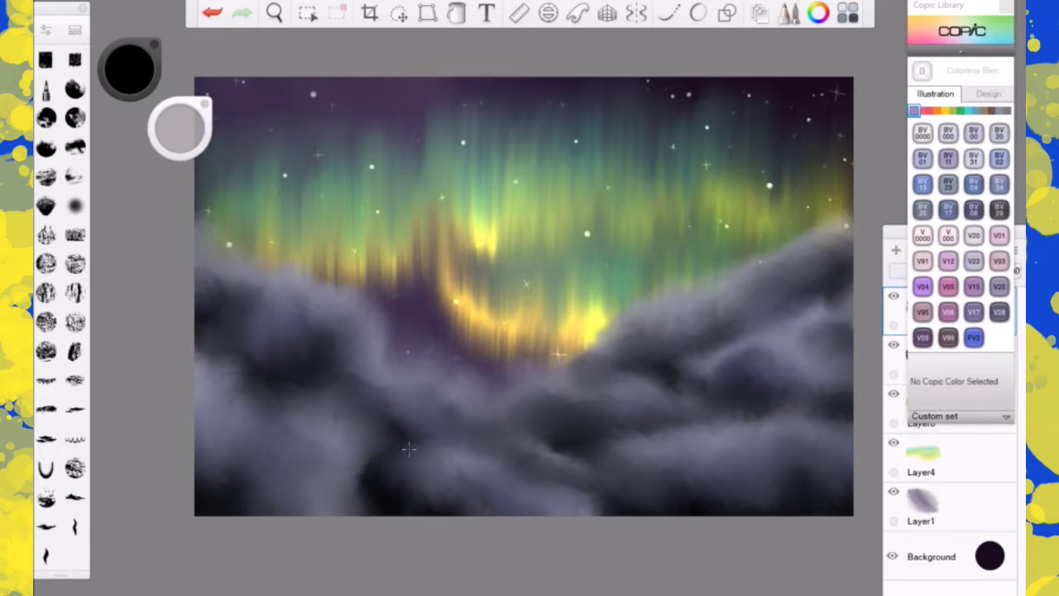
pyautogui.moveTo(349, 451); pyautogui.dragTo(368, 479)
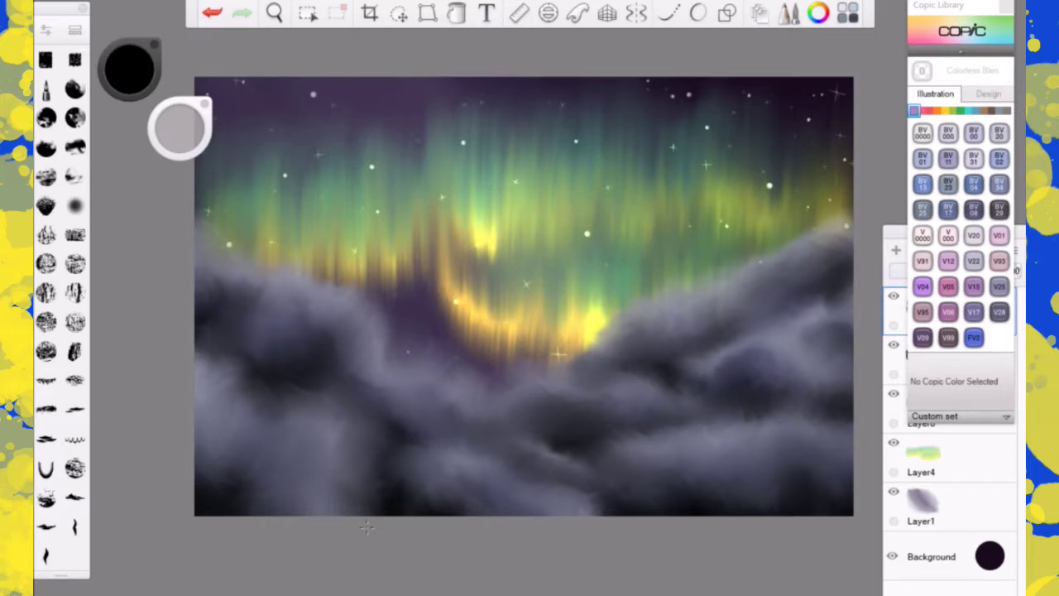
# - Switch to the Wash copy brush from the Basic set
pyautogui.click(74, 30)
pyautogui.click(251, 274)
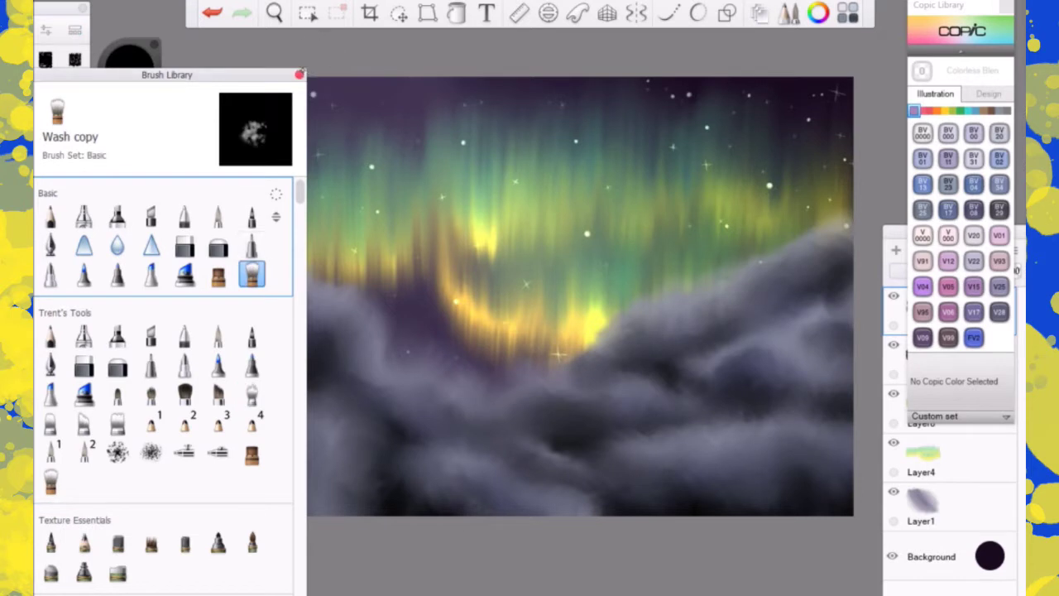
pyautogui.click(300, 74)
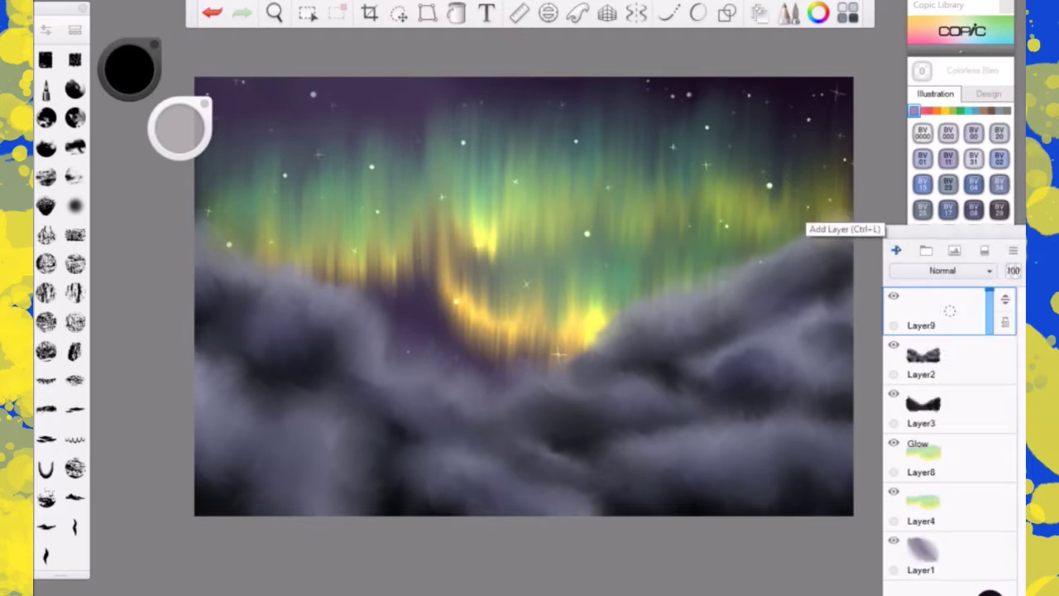
# - Paint a tall black rock tower left of center on the new layer, widening toward the bottom of the canvas
pyautogui.moveTo(377, 212); pyautogui.dragTo(373, 356)
pyautogui.moveTo(371, 193); pyautogui.dragTo(364, 378)
pyautogui.moveTo(357, 219); pyautogui.dragTo(355, 405)
pyautogui.moveTo(365, 183); pyautogui.dragTo(369, 438)
pyautogui.moveTo(396, 190)
pyautogui.mouseDown()
pyautogui.moveTo(397, 429)
pyautogui.moveTo(426, 450)
pyautogui.mouseUp()
pyautogui.moveTo(410, 222); pyautogui.dragTo(444, 471)
pyautogui.moveTo(424, 202); pyautogui.dragTo(461, 496)
pyautogui.moveTo(417, 266); pyautogui.dragTo(465, 491)
pyautogui.moveTo(423, 329)
pyautogui.mouseDown()
pyautogui.moveTo(463, 510)
pyautogui.moveTo(389, 513)
pyautogui.mouseUp()
pyautogui.moveTo(391, 386)
pyautogui.mouseDown()
pyautogui.moveTo(368, 513)
pyautogui.moveTo(339, 513)
pyautogui.mouseUp()
pyautogui.moveTo(354, 344); pyautogui.dragTo(322, 513)
# - Square off the tower's top and fill the gaps in its black body
pyautogui.moveTo(383, 180)
pyautogui.mouseDown()
pyautogui.moveTo(382, 281)
pyautogui.moveTo(397, 312)
pyautogui.moveTo(416, 173)
pyautogui.mouseUp()
pyautogui.moveTo(377, 205)
pyautogui.mouseDown()
pyautogui.moveTo(410, 225)
pyautogui.moveTo(361, 348)
pyautogui.mouseUp()
pyautogui.moveTo(378, 288); pyautogui.dragTo(370, 364)
pyautogui.moveTo(391, 233); pyautogui.dragTo(394, 349)
pyautogui.moveTo(405, 207); pyautogui.dragTo(406, 278)
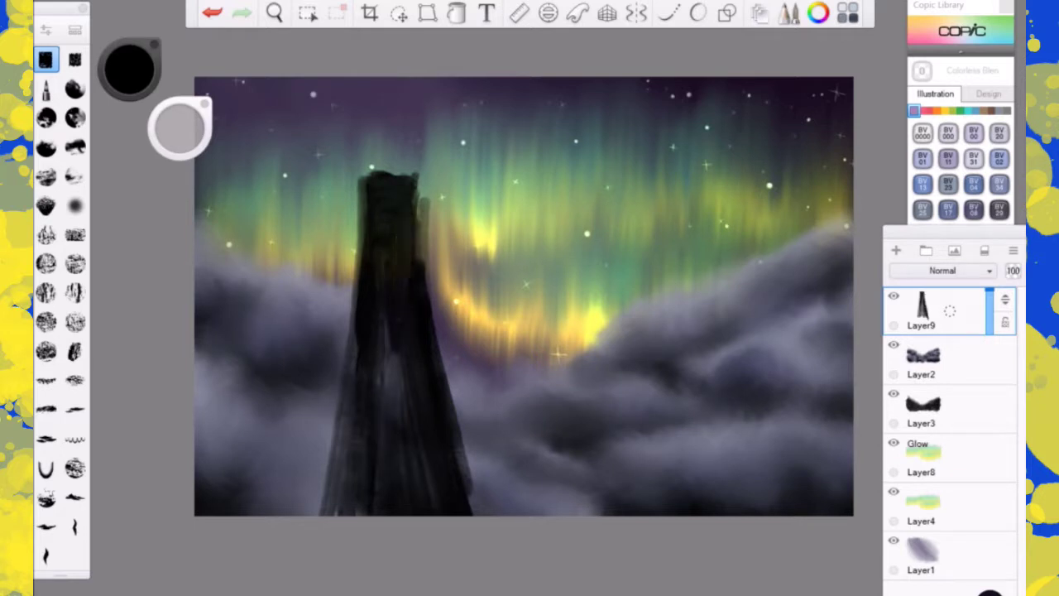
pyautogui.moveTo(422, 177); pyautogui.dragTo(422, 263)
pyautogui.moveTo(397, 341); pyautogui.dragTo(397, 427)
pyautogui.moveTo(389, 321); pyautogui.dragTo(401, 500)
pyautogui.moveTo(385, 327)
pyautogui.mouseDown()
pyautogui.moveTo(385, 475)
pyautogui.moveTo(430, 508)
pyautogui.mouseUp()
# - Flare the tower's base in black and add a cluster of rocks at its lower left
pyautogui.moveTo(457, 455); pyautogui.dragTo(485, 515)
pyautogui.moveTo(363, 428)
pyautogui.mouseDown()
pyautogui.moveTo(359, 513)
pyautogui.moveTo(335, 512)
pyautogui.mouseUp()
pyautogui.moveTo(309, 453)
pyautogui.mouseDown()
pyautogui.moveTo(294, 513)
pyautogui.moveTo(316, 513)
pyautogui.mouseUp()
pyautogui.moveTo(326, 450); pyautogui.dragTo(324, 513)
pyautogui.moveTo(287, 473)
pyautogui.mouseDown()
pyautogui.moveTo(272, 513)
pyautogui.moveTo(256, 511)
pyautogui.mouseUp()
pyautogui.moveTo(292, 481)
pyautogui.mouseDown()
pyautogui.moveTo(279, 511)
pyautogui.moveTo(240, 508)
pyautogui.moveTo(253, 505)
pyautogui.mouseUp()
pyautogui.moveTo(321, 483)
pyautogui.mouseDown()
pyautogui.moveTo(276, 499)
pyautogui.moveTo(334, 513)
pyautogui.mouseUp()
pyautogui.moveTo(310, 446); pyautogui.dragTo(324, 422)
pyautogui.moveTo(328, 423)
pyautogui.mouseDown()
pyautogui.moveTo(339, 480)
pyautogui.moveTo(328, 475)
pyautogui.mouseUp()
pyautogui.moveTo(319, 433); pyautogui.dragTo(321, 509)
pyautogui.moveTo(351, 437); pyautogui.dragTo(342, 510)
pyautogui.moveTo(354, 368); pyautogui.dragTo(348, 430)
# - Thicken the tower's sides, shape a wider cap at its top, and fill the remaining gaps with black
pyautogui.moveTo(374, 334); pyautogui.dragTo(374, 370)
pyautogui.moveTo(359, 237); pyautogui.dragTo(339, 432)
pyautogui.moveTo(382, 235); pyautogui.dragTo(362, 394)
pyautogui.moveTo(373, 194); pyautogui.dragTo(372, 263)
pyautogui.moveTo(386, 177)
pyautogui.mouseDown()
pyautogui.moveTo(359, 175)
pyautogui.moveTo(405, 173)
pyautogui.mouseUp()
pyautogui.moveTo(403, 170); pyautogui.dragTo(423, 195)
pyautogui.moveTo(375, 168)
pyautogui.mouseDown()
pyautogui.moveTo(424, 169)
pyautogui.moveTo(406, 262)
pyautogui.mouseUp()
pyautogui.moveTo(425, 170); pyautogui.dragTo(417, 251)
pyautogui.moveTo(384, 187)
pyautogui.mouseDown()
pyautogui.moveTo(377, 287)
pyautogui.moveTo(361, 280)
pyautogui.mouseUp()
pyautogui.moveTo(374, 193); pyautogui.dragTo(374, 389)
pyautogui.moveTo(381, 348); pyautogui.dragTo(377, 425)
pyautogui.moveTo(406, 186); pyautogui.dragTo(399, 266)
pyautogui.moveTo(415, 191)
pyautogui.mouseDown()
pyautogui.moveTo(415, 249)
pyautogui.moveTo(402, 221)
pyautogui.mouseUp()
pyautogui.moveTo(374, 162)
pyautogui.mouseDown()
pyautogui.moveTo(363, 174)
pyautogui.moveTo(359, 278)
pyautogui.mouseUp()
pyautogui.moveTo(360, 199); pyautogui.dragTo(344, 371)
pyautogui.moveTo(385, 342)
pyautogui.mouseDown()
pyautogui.moveTo(386, 407)
pyautogui.moveTo(458, 465)
pyautogui.mouseUp()
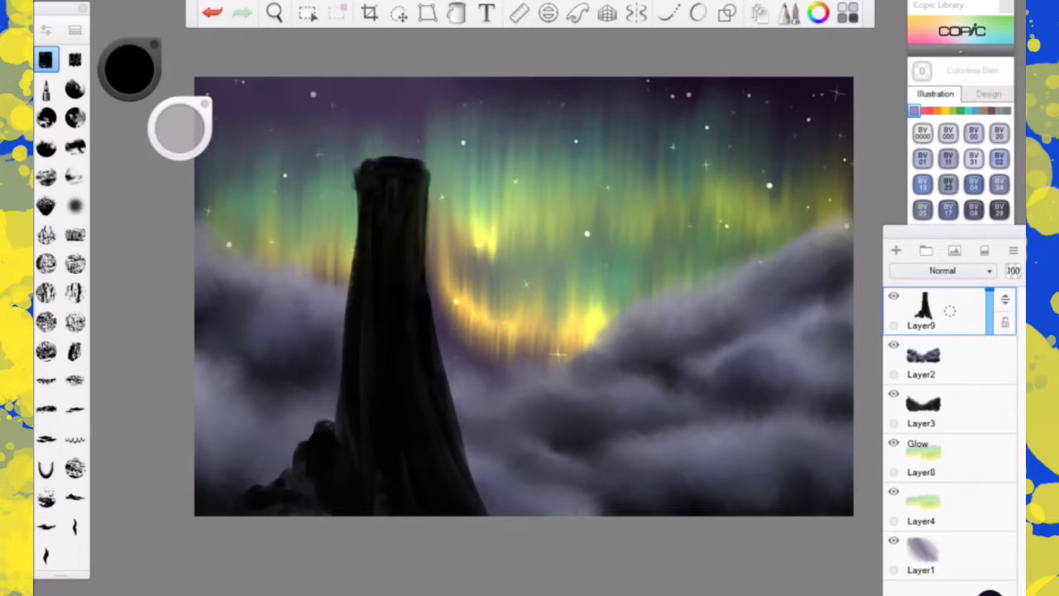
# - Add a new layer above the tower and pick BG99 Flagstone Blue as the color
pyautogui.click(896, 250)
pyautogui.moveTo(904, 235); pyautogui.dragTo(928, 447)
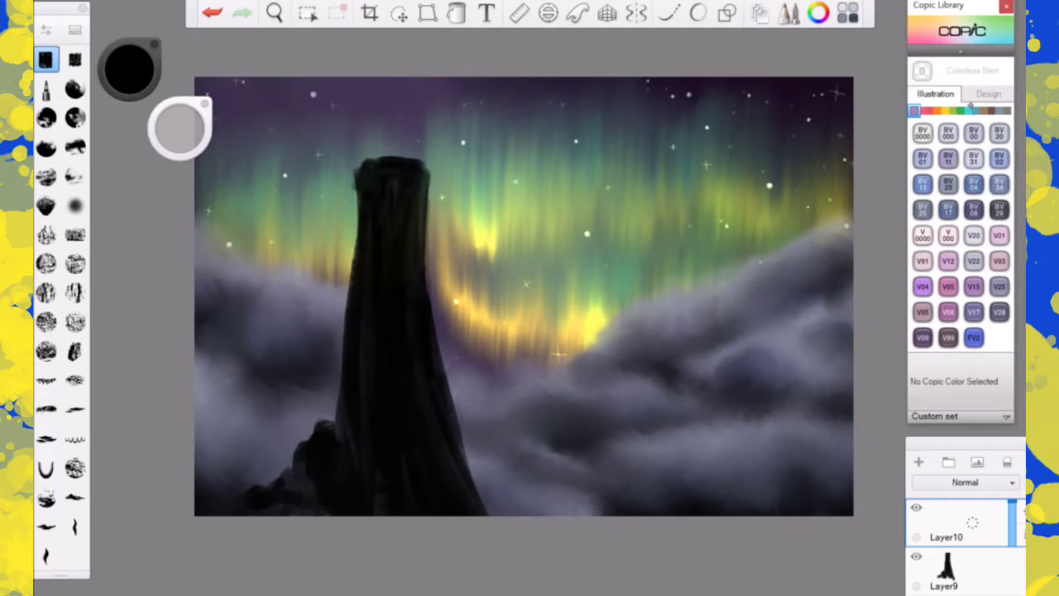
pyautogui.click(969, 110)
pyautogui.click(999, 236)
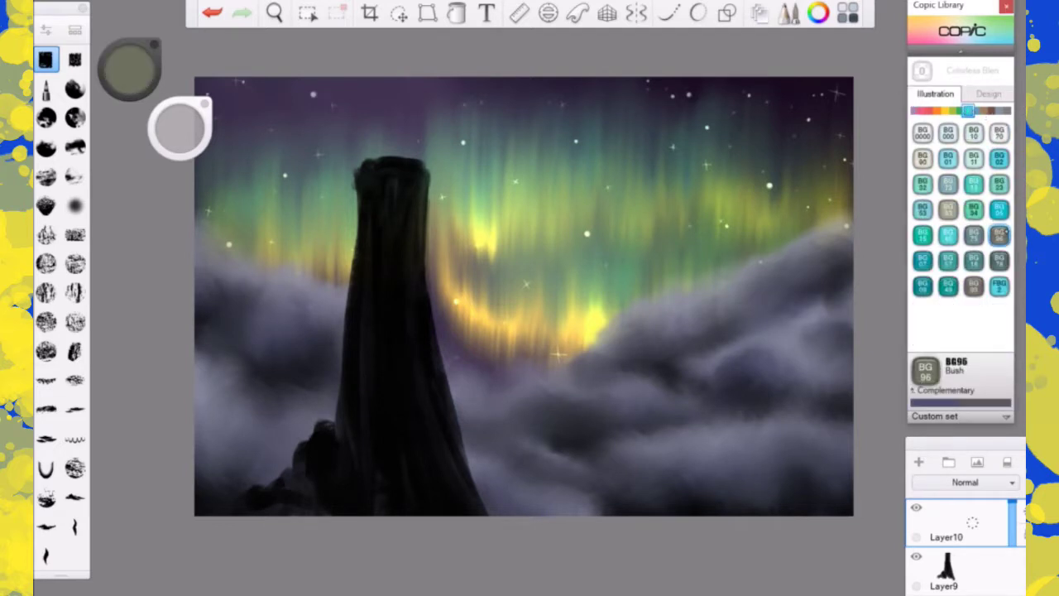
pyautogui.click(973, 285)
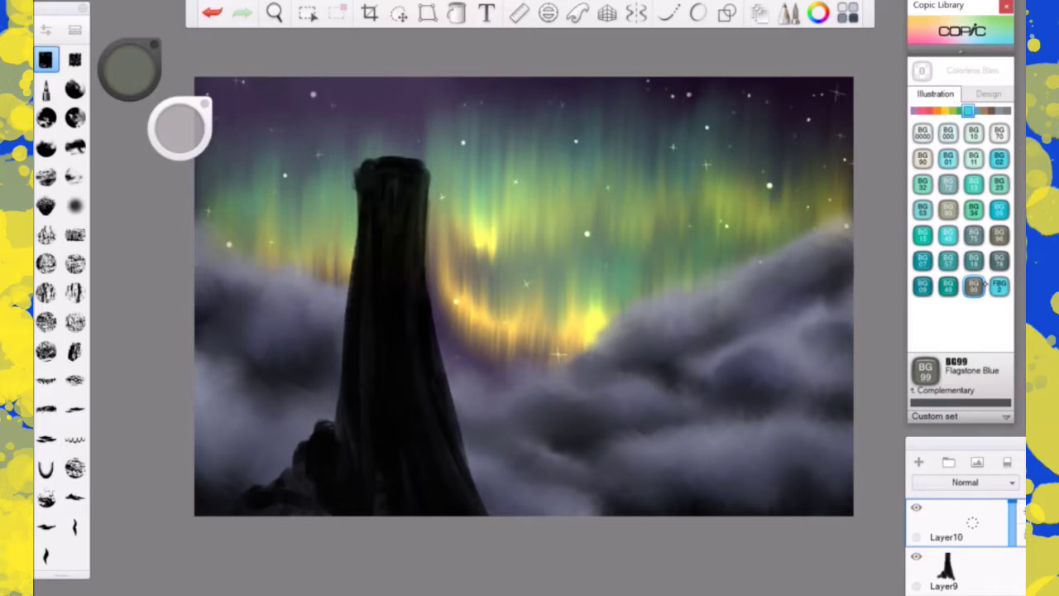
# - Paint BG99 Flagstone Blue highlights along the tower's side edges and on the tops of the lower left rocks
pyautogui.moveTo(413, 189)
pyautogui.mouseDown()
pyautogui.moveTo(407, 354)
pyautogui.moveTo(408, 266)
pyautogui.moveTo(423, 387)
pyautogui.moveTo(451, 447)
pyautogui.moveTo(420, 278)
pyautogui.moveTo(446, 396)
pyautogui.moveTo(422, 306)
pyautogui.moveTo(424, 211)
pyautogui.moveTo(419, 244)
pyautogui.moveTo(460, 447)
pyautogui.moveTo(427, 368)
pyautogui.mouseUp()
pyautogui.moveTo(337, 440)
pyautogui.mouseDown()
pyautogui.moveTo(361, 167)
pyautogui.moveTo(346, 420)
pyautogui.moveTo(304, 449)
pyautogui.moveTo(325, 428)
pyautogui.moveTo(351, 435)
pyautogui.mouseUp()
pyautogui.moveTo(293, 470)
pyautogui.mouseDown()
pyautogui.moveTo(263, 493)
pyautogui.moveTo(285, 501)
pyautogui.moveTo(252, 492)
pyautogui.moveTo(244, 511)
pyautogui.mouseUp()
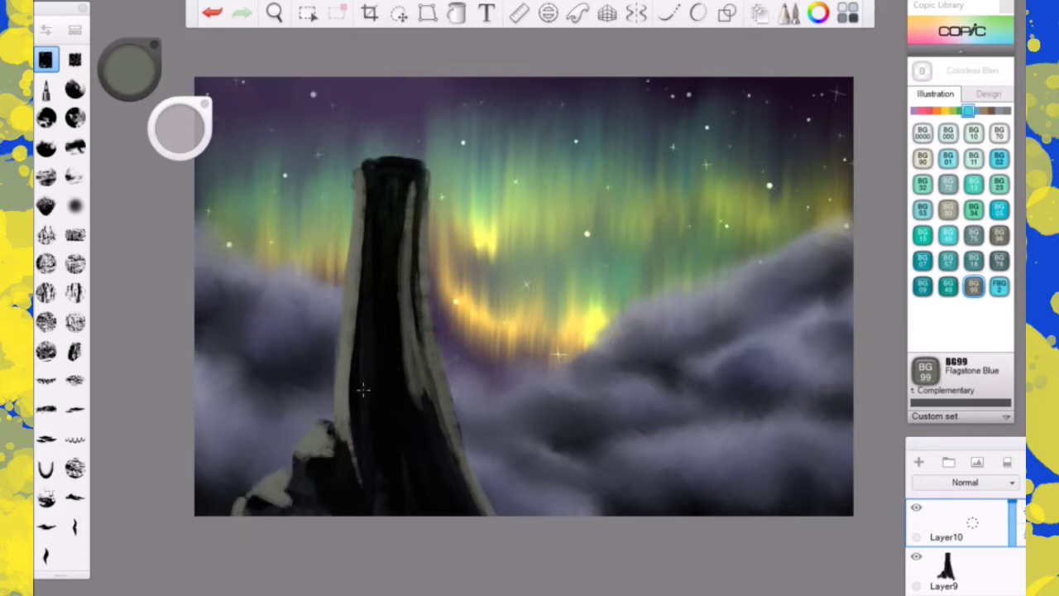
# - Add BG99 highlights on the tower's top rim, vertical ridges and base, plus a small ledge halfway up
pyautogui.moveTo(380, 166)
pyautogui.mouseDown()
pyautogui.moveTo(380, 207)
pyautogui.moveTo(382, 163)
pyautogui.moveTo(411, 162)
pyautogui.mouseUp()
pyautogui.moveTo(381, 212)
pyautogui.mouseDown()
pyautogui.moveTo(382, 165)
pyautogui.moveTo(379, 295)
pyautogui.mouseUp()
pyautogui.moveTo(385, 423)
pyautogui.mouseDown()
pyautogui.moveTo(426, 509)
pyautogui.moveTo(460, 511)
pyautogui.mouseUp()
pyautogui.moveTo(370, 440); pyautogui.dragTo(390, 510)
pyautogui.moveTo(306, 474)
pyautogui.mouseDown()
pyautogui.moveTo(325, 508)
pyautogui.moveTo(300, 489)
pyautogui.mouseUp()
pyautogui.moveTo(359, 339)
pyautogui.mouseDown()
pyautogui.moveTo(357, 394)
pyautogui.moveTo(372, 339)
pyautogui.moveTo(397, 326)
pyautogui.moveTo(377, 326)
pyautogui.moveTo(391, 323)
pyautogui.mouseUp()
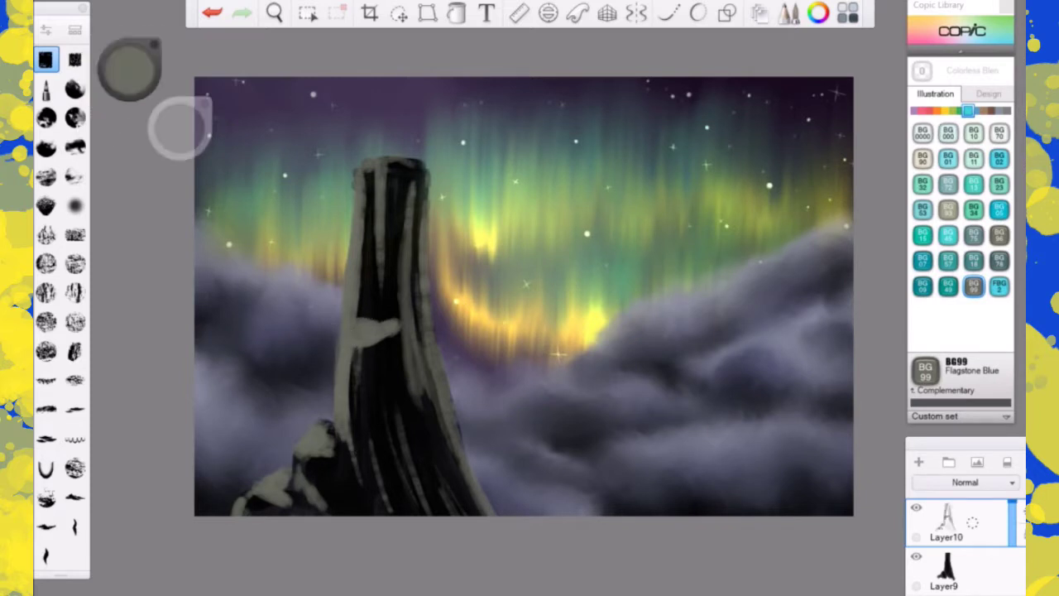
# - Darken the color to a deep gray-green and shade the tower's left edge and the ledge
pyautogui.moveTo(130, 70); pyautogui.dragTo(130, 103)
pyautogui.moveTo(356, 292)
pyautogui.mouseDown()
pyautogui.moveTo(357, 309)
pyautogui.moveTo(361, 198)
pyautogui.moveTo(356, 315)
pyautogui.mouseUp()
pyautogui.moveTo(353, 352); pyautogui.dragTo(351, 413)
pyautogui.moveTo(357, 348)
pyautogui.mouseDown()
pyautogui.moveTo(388, 326)
pyautogui.moveTo(354, 332)
pyautogui.moveTo(377, 329)
pyautogui.moveTo(366, 335)
pyautogui.mouseUp()
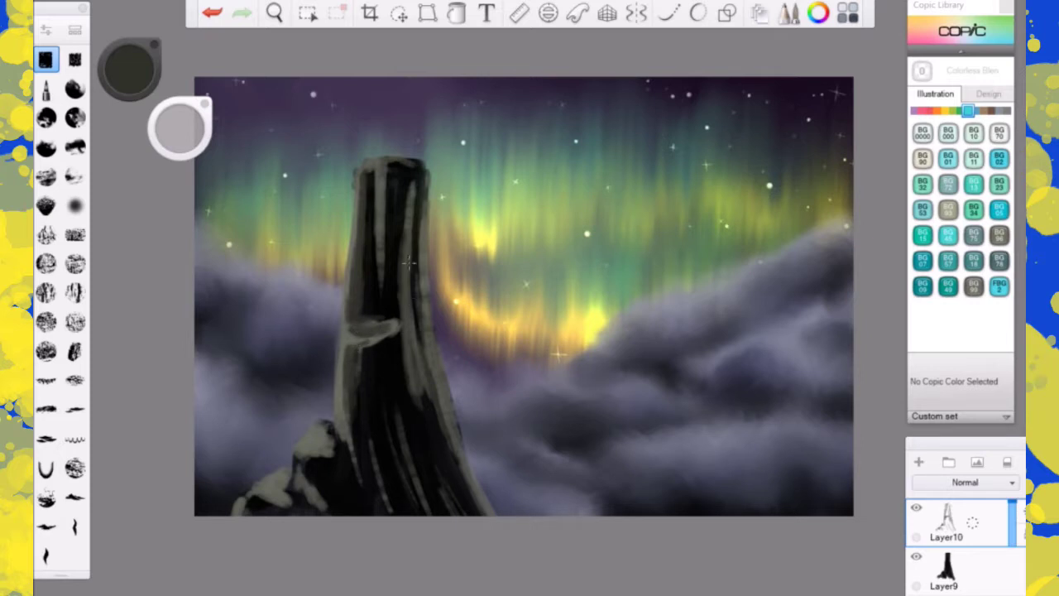
# - Paint deep gray-green midtones on the tower's right flank and base and on the lower left rocks
pyautogui.moveTo(440, 432)
pyautogui.mouseDown()
pyautogui.moveTo(421, 177)
pyautogui.moveTo(428, 346)
pyautogui.mouseUp()
pyautogui.moveTo(442, 386); pyautogui.dragTo(484, 510)
pyautogui.moveTo(438, 479)
pyautogui.mouseDown()
pyautogui.moveTo(443, 509)
pyautogui.moveTo(434, 473)
pyautogui.mouseUp()
pyautogui.moveTo(302, 465); pyautogui.dragTo(335, 510)
pyautogui.moveTo(326, 431)
pyautogui.mouseDown()
pyautogui.moveTo(340, 452)
pyautogui.moveTo(313, 439)
pyautogui.moveTo(371, 461)
pyautogui.mouseUp()
pyautogui.moveTo(286, 486)
pyautogui.mouseDown()
pyautogui.moveTo(288, 498)
pyautogui.moveTo(251, 501)
pyautogui.moveTo(269, 513)
pyautogui.mouseUp()
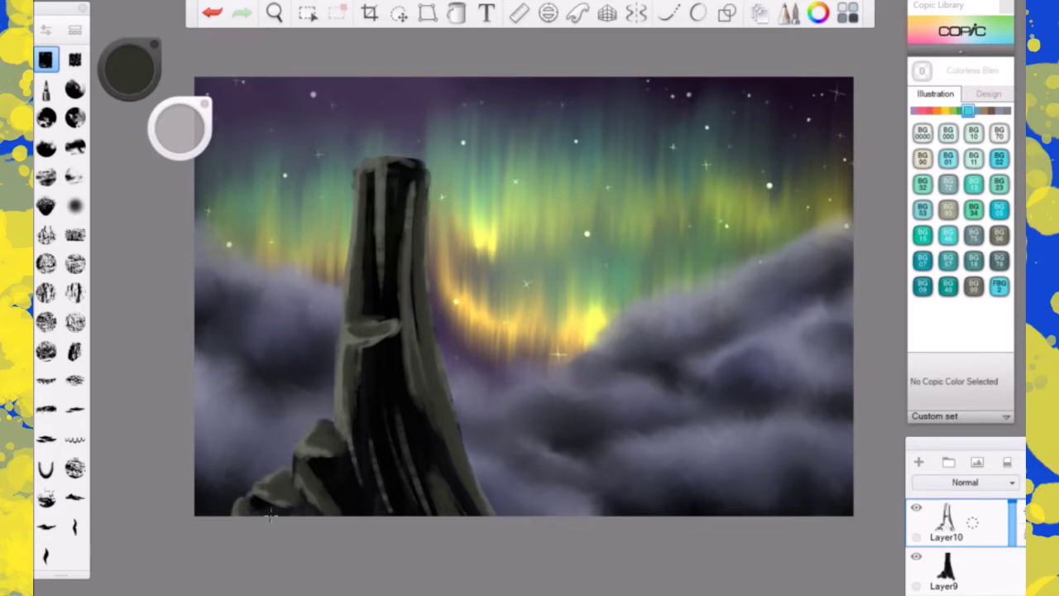
# - Darken the color to near-black and carve shadows into the tower's upper grooves, below the ledge and down the right flank
pyautogui.moveTo(129, 69); pyautogui.dragTo(129, 93)
pyautogui.moveTo(362, 289)
pyautogui.mouseDown()
pyautogui.moveTo(363, 304)
pyautogui.moveTo(369, 174)
pyautogui.mouseUp()
pyautogui.moveTo(384, 271); pyautogui.dragTo(382, 251)
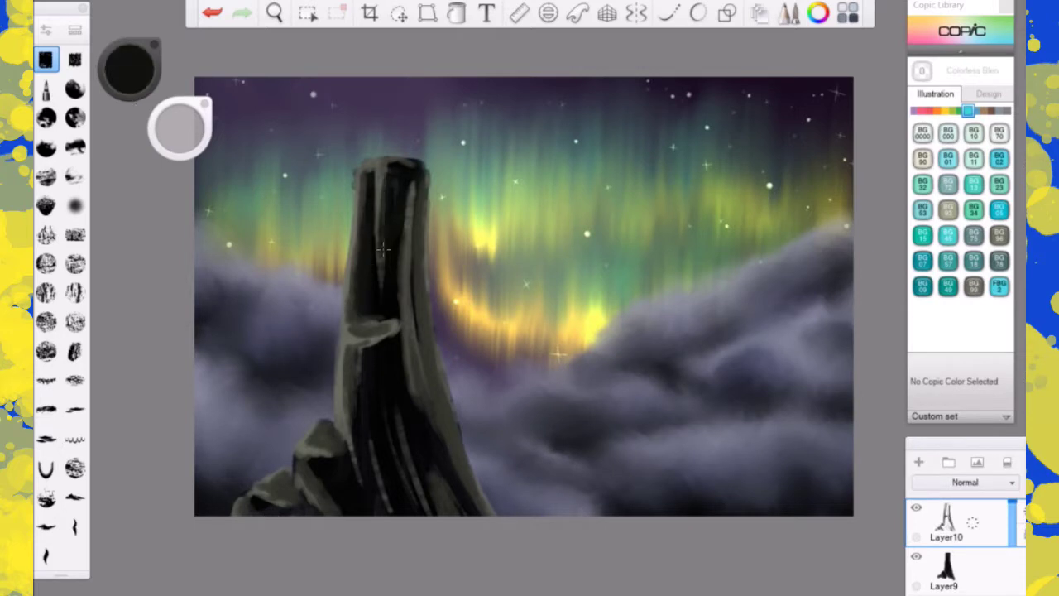
pyautogui.moveTo(397, 328)
pyautogui.mouseDown()
pyautogui.moveTo(399, 289)
pyautogui.moveTo(410, 385)
pyautogui.moveTo(374, 329)
pyautogui.moveTo(354, 329)
pyautogui.moveTo(391, 327)
pyautogui.moveTo(364, 353)
pyautogui.mouseUp()
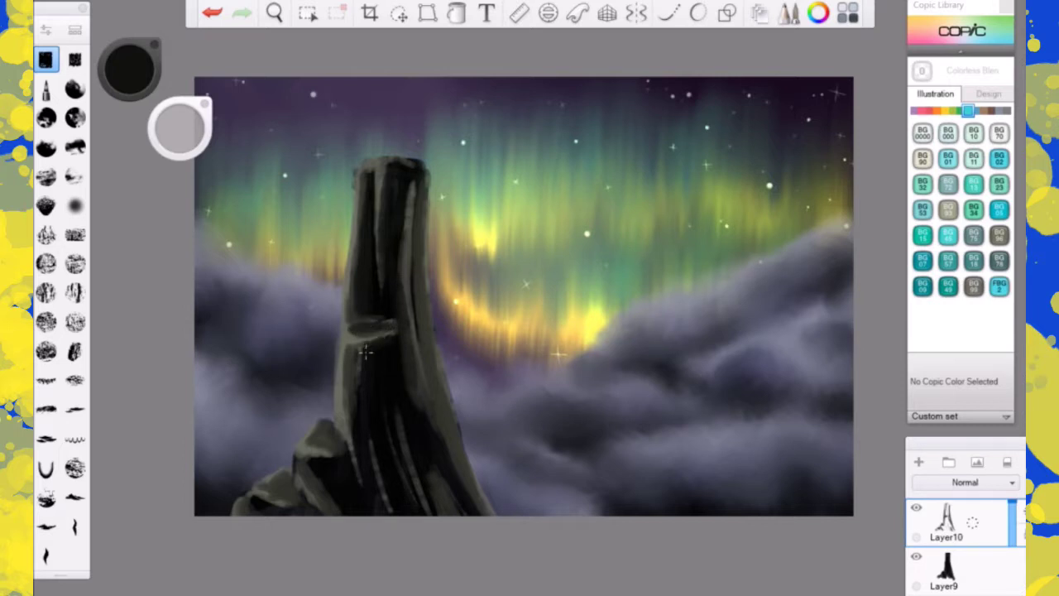
pyautogui.moveTo(418, 304)
pyautogui.mouseDown()
pyautogui.moveTo(416, 213)
pyautogui.moveTo(431, 373)
pyautogui.mouseUp()
pyautogui.moveTo(419, 284); pyautogui.dragTo(446, 432)
pyautogui.moveTo(432, 354); pyautogui.dragTo(460, 478)
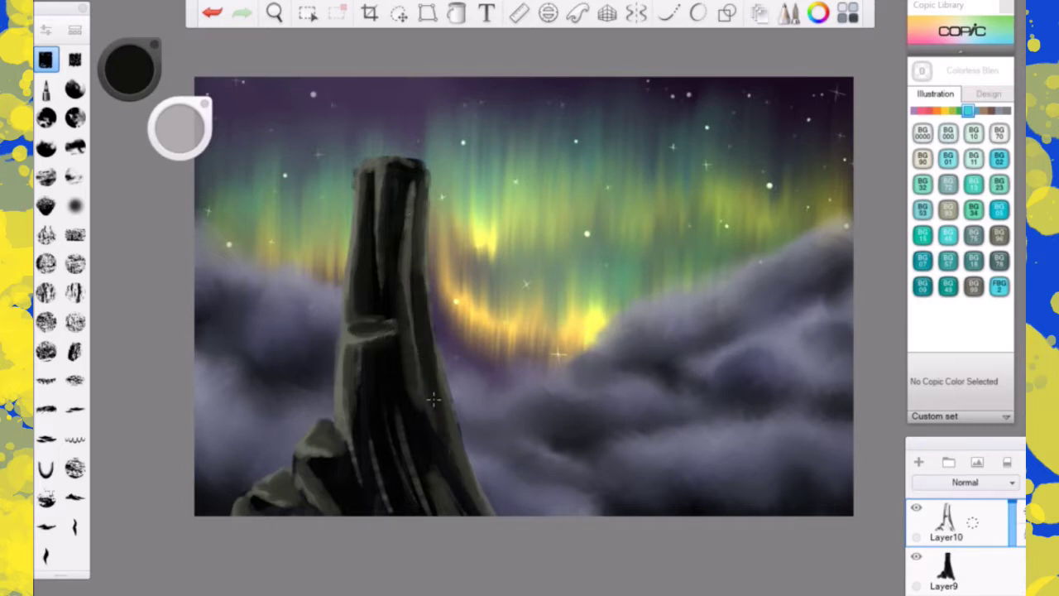
# - Deepen the near-black shadows on the lower left rocks, the grooves at the tower's base and below its top rim
pyautogui.moveTo(337, 451); pyautogui.dragTo(305, 457)
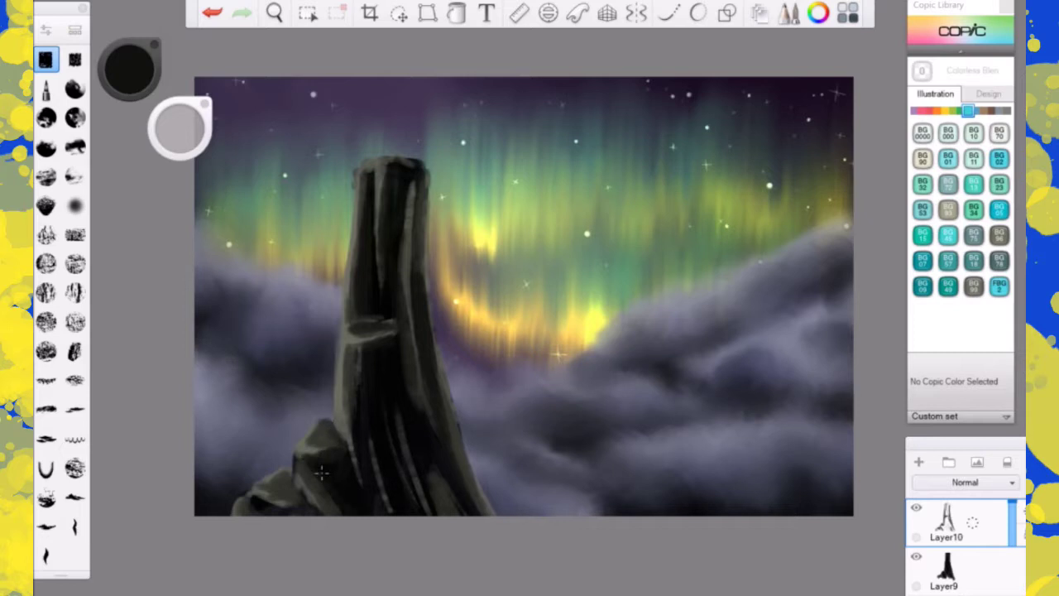
pyautogui.moveTo(376, 462)
pyautogui.mouseDown()
pyautogui.moveTo(381, 488)
pyautogui.moveTo(372, 490)
pyautogui.mouseUp()
pyautogui.moveTo(361, 446); pyautogui.dragTo(352, 483)
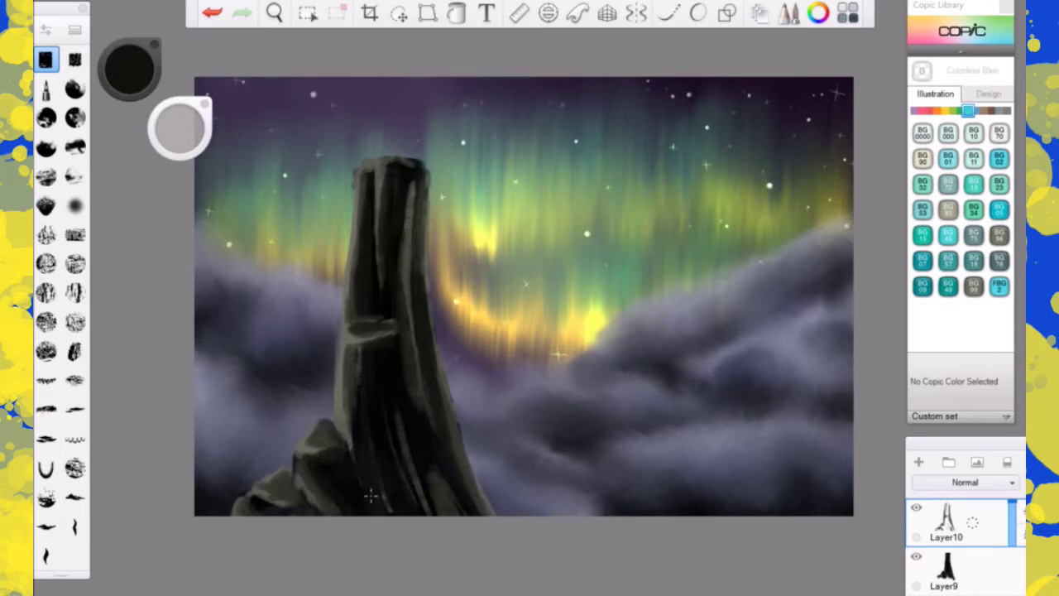
pyautogui.moveTo(287, 486)
pyautogui.mouseDown()
pyautogui.moveTo(300, 505)
pyautogui.moveTo(289, 506)
pyautogui.mouseUp()
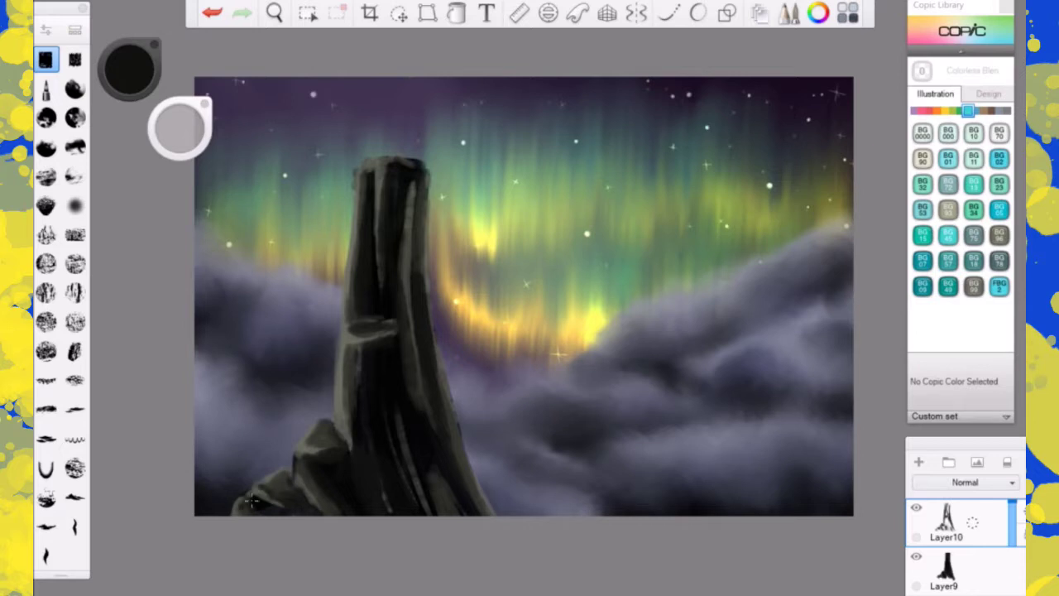
pyautogui.moveTo(378, 169); pyautogui.dragTo(376, 183)
# - Switch to a finer pointed brush in BG93 Green Gray and highlight the rim and top surface of the halfway ledge
pyautogui.click(45, 88)
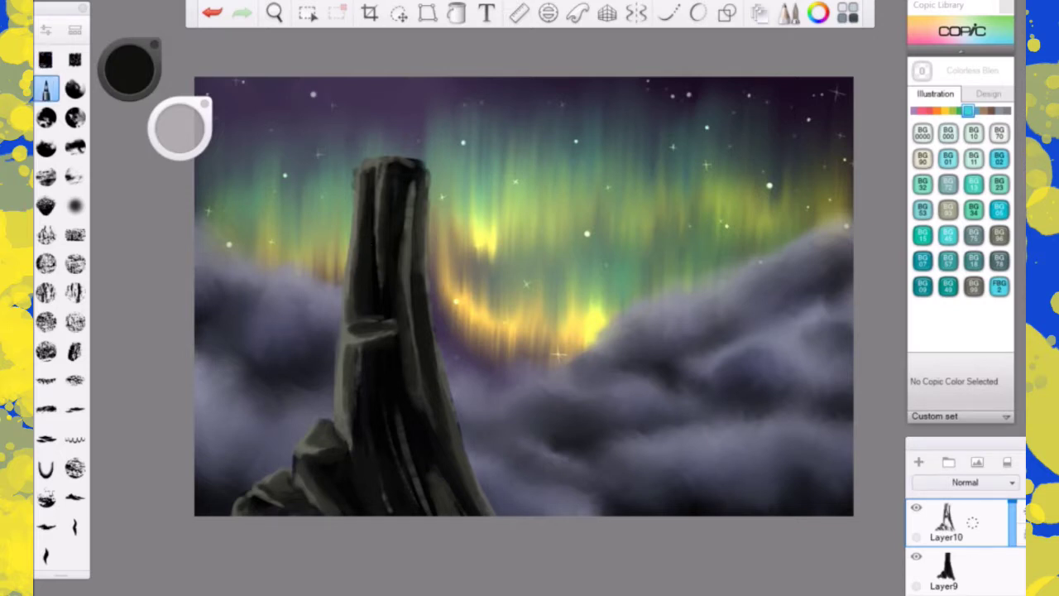
pyautogui.click(947, 210)
pyautogui.moveTo(347, 322)
pyautogui.mouseDown()
pyautogui.moveTo(342, 336)
pyautogui.moveTo(377, 338)
pyautogui.moveTo(351, 317)
pyautogui.mouseUp()
pyautogui.moveTo(350, 317)
pyautogui.mouseDown()
pyautogui.moveTo(384, 318)
pyautogui.moveTo(344, 335)
pyautogui.mouseUp()
pyautogui.moveTo(344, 334)
pyautogui.mouseDown()
pyautogui.moveTo(370, 333)
pyautogui.moveTo(344, 335)
pyautogui.mouseUp()
pyautogui.moveTo(344, 337); pyautogui.dragTo(372, 332)
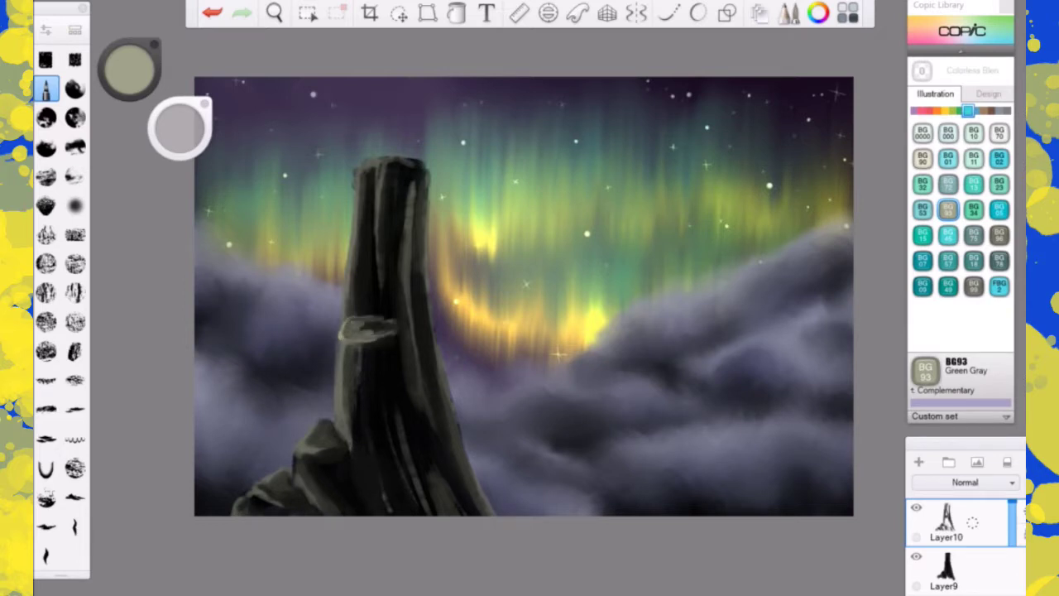
# - Paint a rectangular BG93 parapet with upright posts and open panels on top of the tower
pyautogui.moveTo(361, 158)
pyautogui.mouseDown()
pyautogui.moveTo(420, 157)
pyautogui.moveTo(360, 138)
pyautogui.moveTo(401, 134)
pyautogui.moveTo(366, 140)
pyautogui.mouseUp()
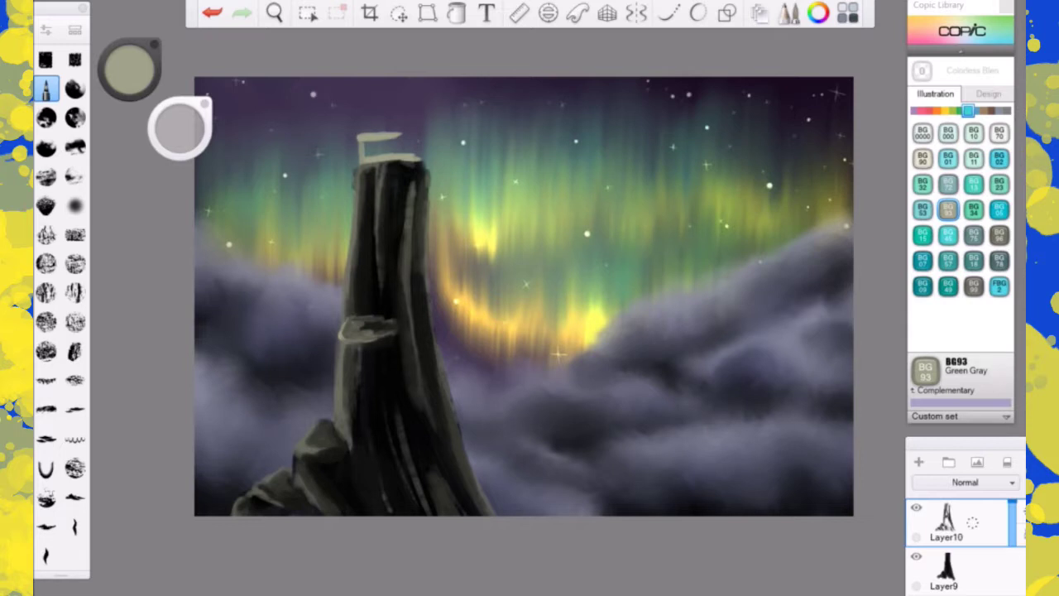
pyautogui.moveTo(397, 135)
pyautogui.mouseDown()
pyautogui.moveTo(425, 134)
pyautogui.moveTo(425, 162)
pyautogui.moveTo(385, 156)
pyautogui.mouseUp()
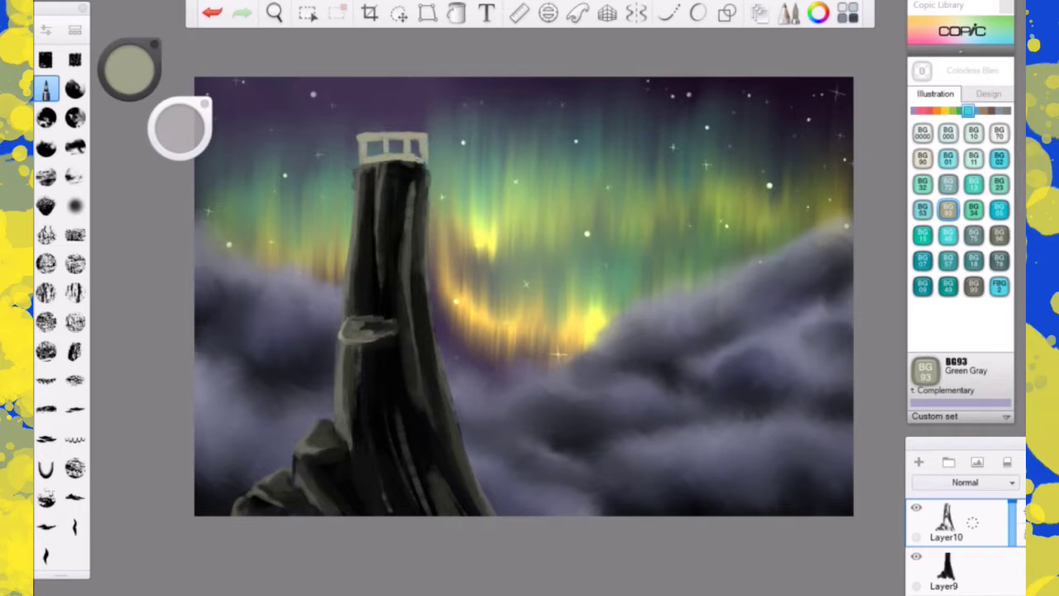
pyautogui.moveTo(418, 158); pyautogui.dragTo(385, 163)
# - Shade the inner edges of the parapet's panels with BG99 Flagstone Blue and a darkened version of it
pyautogui.click(973, 286)
pyautogui.moveTo(363, 136)
pyautogui.mouseDown()
pyautogui.moveTo(425, 136)
pyautogui.moveTo(407, 155)
pyautogui.moveTo(427, 157)
pyautogui.moveTo(383, 153)
pyautogui.moveTo(414, 159)
pyautogui.mouseUp()
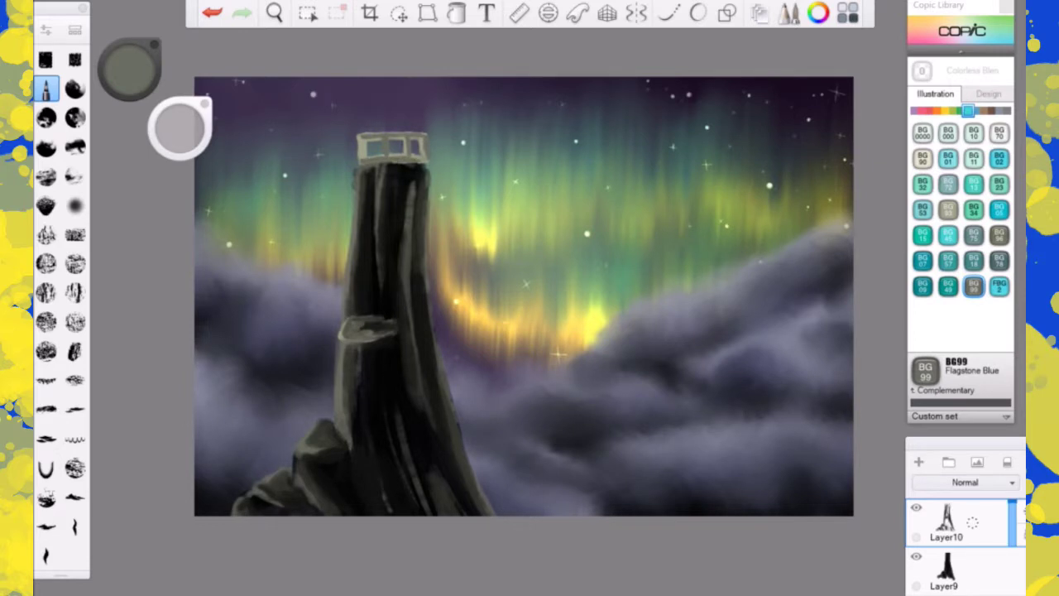
pyautogui.moveTo(361, 139); pyautogui.dragTo(362, 157)
pyautogui.moveTo(130, 68); pyautogui.dragTo(131, 143)
pyautogui.moveTo(359, 143); pyautogui.dragTo(421, 132)
pyautogui.moveTo(361, 158)
pyautogui.mouseDown()
pyautogui.moveTo(422, 157)
pyautogui.moveTo(410, 161)
pyautogui.moveTo(407, 138)
pyautogui.mouseUp()
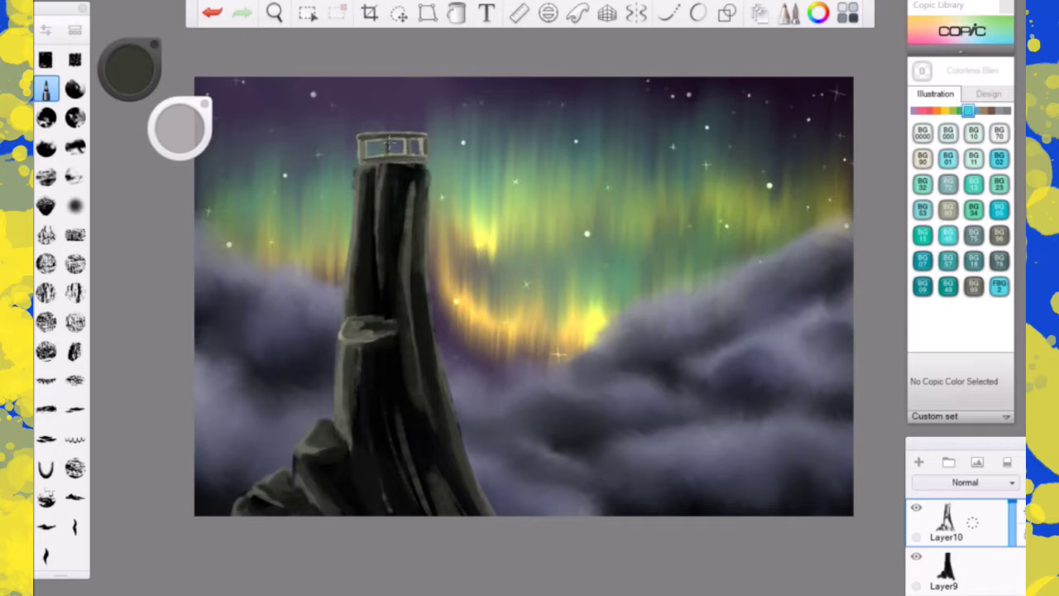
pyautogui.moveTo(362, 142); pyautogui.dragTo(362, 157)
# - Add BG93 Green Gray details inside the parapet's panels and brighten its outer frame
pyautogui.click(948, 210)
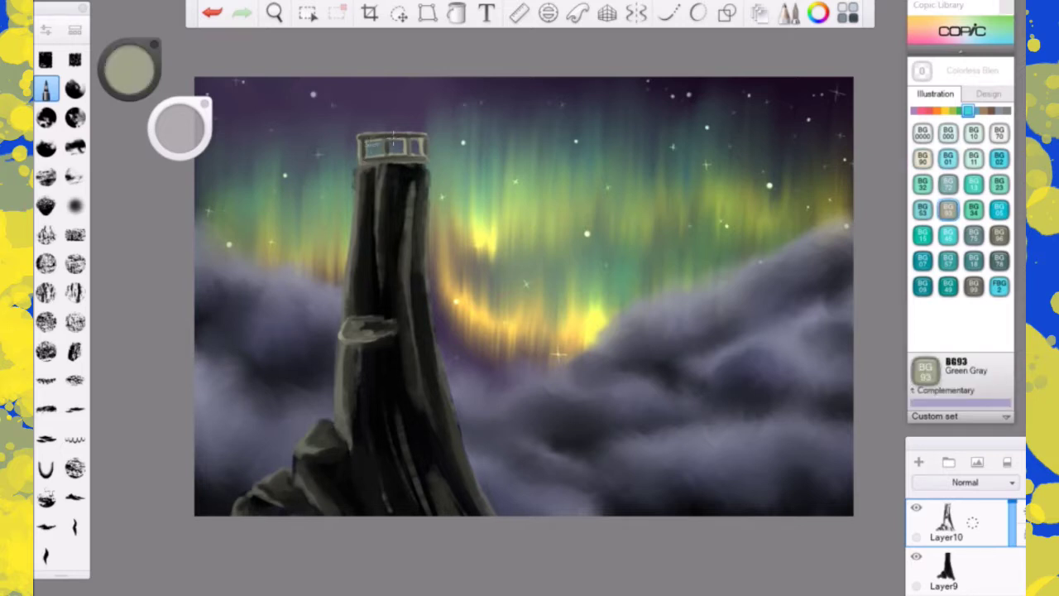
pyautogui.moveTo(407, 146)
pyautogui.mouseDown()
pyautogui.moveTo(420, 147)
pyautogui.moveTo(397, 147)
pyautogui.moveTo(409, 145)
pyautogui.mouseUp()
pyautogui.moveTo(406, 139)
pyautogui.mouseDown()
pyautogui.moveTo(416, 149)
pyautogui.moveTo(378, 141)
pyautogui.moveTo(366, 156)
pyautogui.moveTo(380, 153)
pyautogui.moveTo(376, 147)
pyautogui.moveTo(429, 159)
pyautogui.moveTo(413, 164)
pyautogui.moveTo(409, 131)
pyautogui.moveTo(391, 131)
pyautogui.moveTo(352, 142)
pyautogui.moveTo(364, 171)
pyautogui.mouseUp()
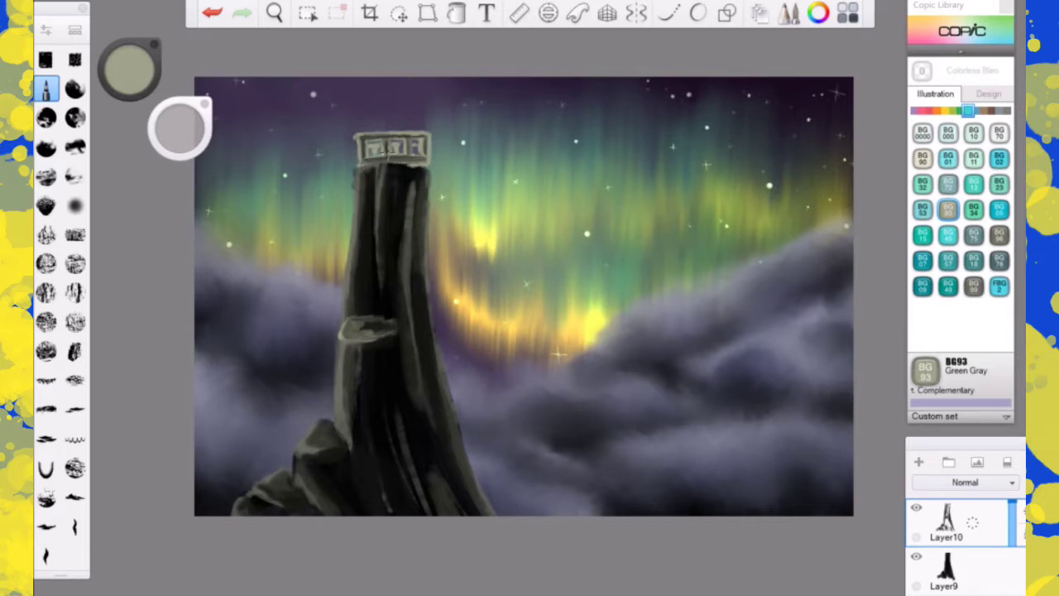
# - Paint BG72 Ice Ocean drips hanging from the tower's rim just below the parapet
pyautogui.click(948, 183)
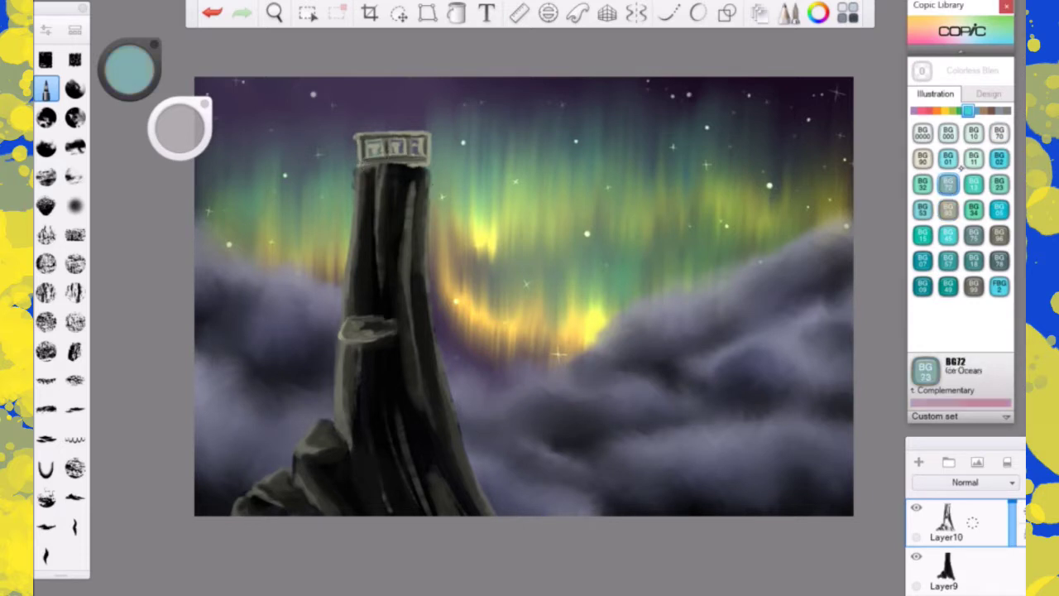
pyautogui.moveTo(363, 163)
pyautogui.mouseDown()
pyautogui.moveTo(354, 177)
pyautogui.moveTo(375, 164)
pyautogui.moveTo(377, 179)
pyautogui.moveTo(394, 162)
pyautogui.moveTo(423, 167)
pyautogui.moveTo(431, 184)
pyautogui.moveTo(420, 206)
pyautogui.mouseUp()
pyautogui.moveTo(392, 167)
pyautogui.mouseDown()
pyautogui.moveTo(388, 207)
pyautogui.moveTo(386, 182)
pyautogui.moveTo(376, 197)
pyautogui.moveTo(381, 175)
pyautogui.moveTo(355, 191)
pyautogui.moveTo(355, 204)
pyautogui.mouseUp()
pyautogui.moveTo(368, 242); pyautogui.dragTo(374, 312)
pyautogui.moveTo(368, 241)
pyautogui.mouseDown()
pyautogui.moveTo(369, 263)
pyautogui.moveTo(369, 253)
pyautogui.mouseUp()
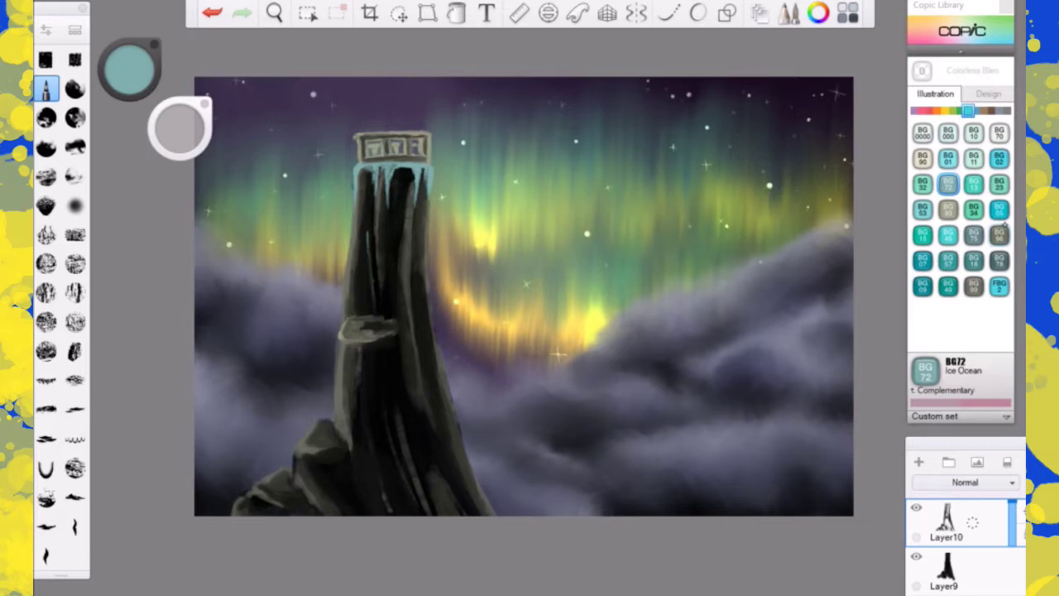
# - Thicken the rim's drips with BG75 Abyss Green and fill the top surface of the halfway ledge
pyautogui.click(974, 236)
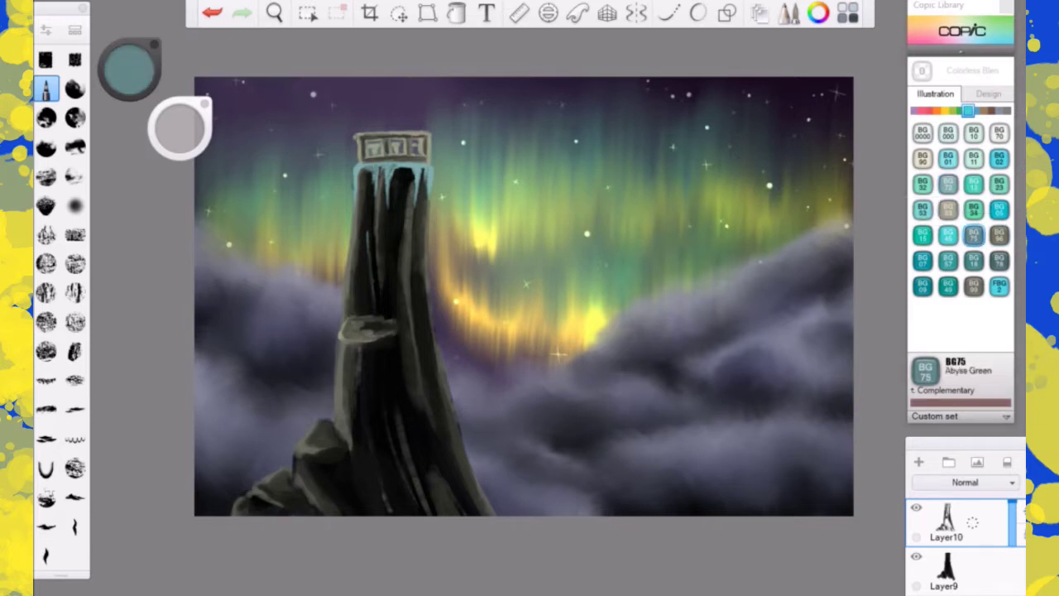
pyautogui.moveTo(363, 166)
pyautogui.mouseDown()
pyautogui.moveTo(409, 169)
pyautogui.moveTo(390, 203)
pyautogui.mouseUp()
pyautogui.moveTo(411, 167); pyautogui.dragTo(424, 215)
pyautogui.moveTo(359, 320)
pyautogui.mouseDown()
pyautogui.moveTo(395, 321)
pyautogui.moveTo(382, 316)
pyautogui.moveTo(395, 329)
pyautogui.moveTo(385, 334)
pyautogui.moveTo(400, 318)
pyautogui.mouseUp()
pyautogui.moveTo(397, 323)
pyautogui.mouseDown()
pyautogui.moveTo(383, 335)
pyautogui.moveTo(350, 331)
pyautogui.mouseUp()
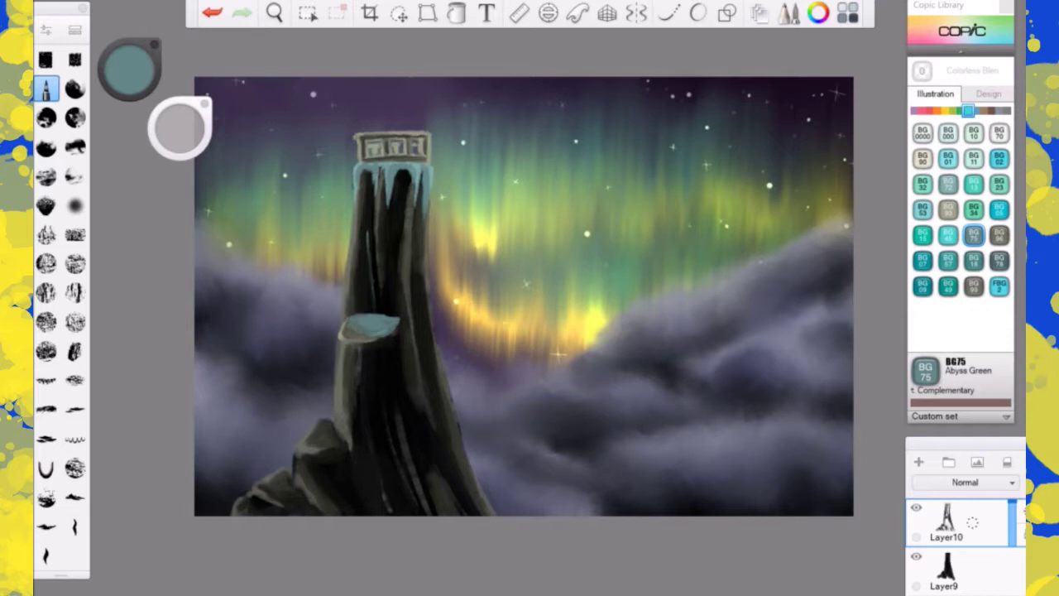
# - Paint a narrow BG75 stream running down the tower's central groove from the rim to the ledge
pyautogui.moveTo(388, 248); pyautogui.dragTo(388, 311)
pyautogui.moveTo(395, 207); pyautogui.dragTo(385, 312)
pyautogui.moveTo(402, 184); pyautogui.dragTo(392, 234)
pyautogui.moveTo(399, 180); pyautogui.dragTo(389, 256)
pyautogui.moveTo(394, 214); pyautogui.dragTo(392, 237)
pyautogui.moveTo(385, 266)
pyautogui.mouseDown()
pyautogui.moveTo(384, 319)
pyautogui.moveTo(396, 315)
pyautogui.mouseUp()
pyautogui.moveTo(394, 206); pyautogui.dragTo(393, 218)
# - Add upward BG75 spikes along the back of the ledge and a trickle over its right edge
pyautogui.moveTo(362, 314); pyautogui.dragTo(361, 296)
pyautogui.moveTo(366, 312); pyautogui.dragTo(379, 302)
pyautogui.moveTo(372, 314); pyautogui.dragTo(371, 291)
pyautogui.moveTo(373, 316); pyautogui.dragTo(377, 298)
pyautogui.moveTo(389, 316); pyautogui.dragTo(399, 308)
pyautogui.moveTo(400, 347)
pyautogui.mouseDown()
pyautogui.moveTo(401, 319)
pyautogui.moveTo(348, 304)
pyautogui.moveTo(363, 308)
pyautogui.mouseUp()
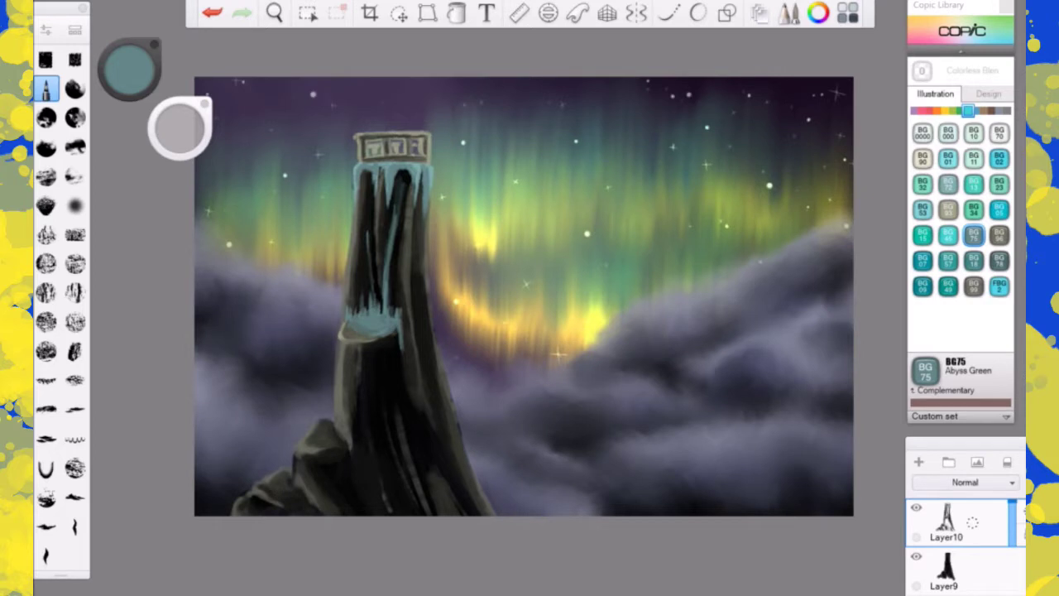
pyautogui.moveTo(389, 308); pyautogui.dragTo(390, 246)
# - Extend the BG75 stream from below the ledge down the lower groove to the tower's base
pyautogui.moveTo(403, 369); pyautogui.dragTo(404, 405)
pyautogui.moveTo(401, 377); pyautogui.dragTo(404, 429)
pyautogui.moveTo(402, 404); pyautogui.dragTo(414, 459)
pyautogui.moveTo(407, 435); pyautogui.dragTo(423, 497)
pyautogui.moveTo(413, 457); pyautogui.dragTo(435, 515)
pyautogui.moveTo(402, 422); pyautogui.dragTo(401, 357)
pyautogui.moveTo(407, 419); pyautogui.dragTo(435, 514)
pyautogui.moveTo(425, 466); pyautogui.dragTo(438, 476)
pyautogui.moveTo(418, 458); pyautogui.dragTo(428, 476)
# - Fork the lower BG75 stream toward the tower's right base and thicken both branches
pyautogui.moveTo(424, 460); pyautogui.dragTo(470, 514)
pyautogui.moveTo(457, 491); pyautogui.dragTo(475, 515)
pyautogui.moveTo(430, 460); pyautogui.dragTo(450, 482)
pyautogui.moveTo(414, 455)
pyautogui.mouseDown()
pyautogui.moveTo(432, 473)
pyautogui.moveTo(418, 456)
pyautogui.mouseUp()
pyautogui.moveTo(407, 412); pyautogui.dragTo(416, 454)
pyautogui.moveTo(405, 398); pyautogui.dragTo(426, 472)
pyautogui.moveTo(411, 429); pyautogui.dragTo(449, 482)
pyautogui.moveTo(421, 447); pyautogui.dragTo(429, 462)
pyautogui.moveTo(411, 423); pyautogui.dragTo(426, 456)
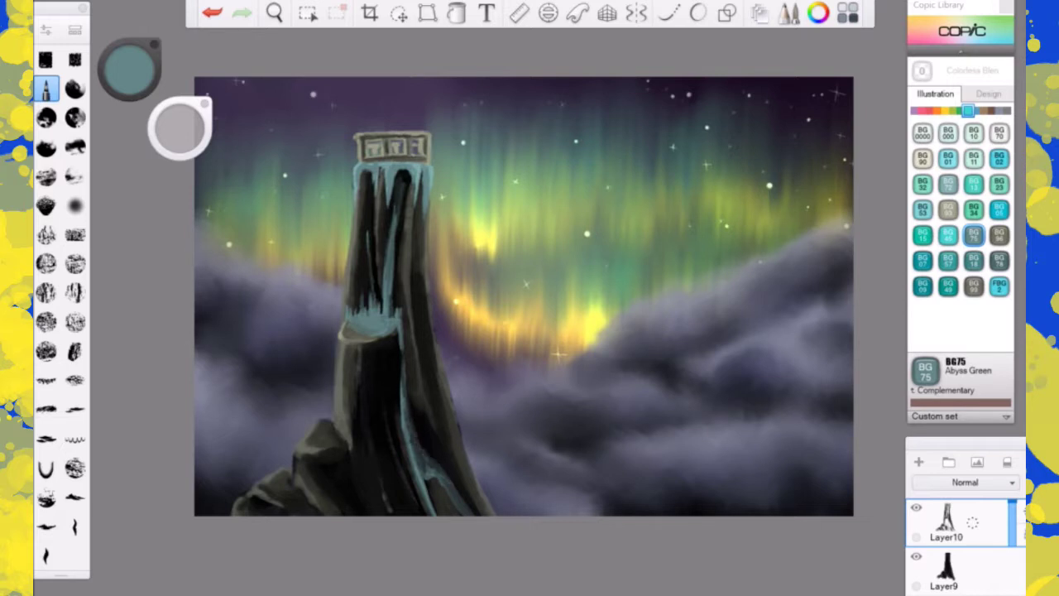
pyautogui.moveTo(413, 457); pyautogui.dragTo(465, 515)
pyautogui.moveTo(423, 480); pyautogui.dragTo(430, 495)
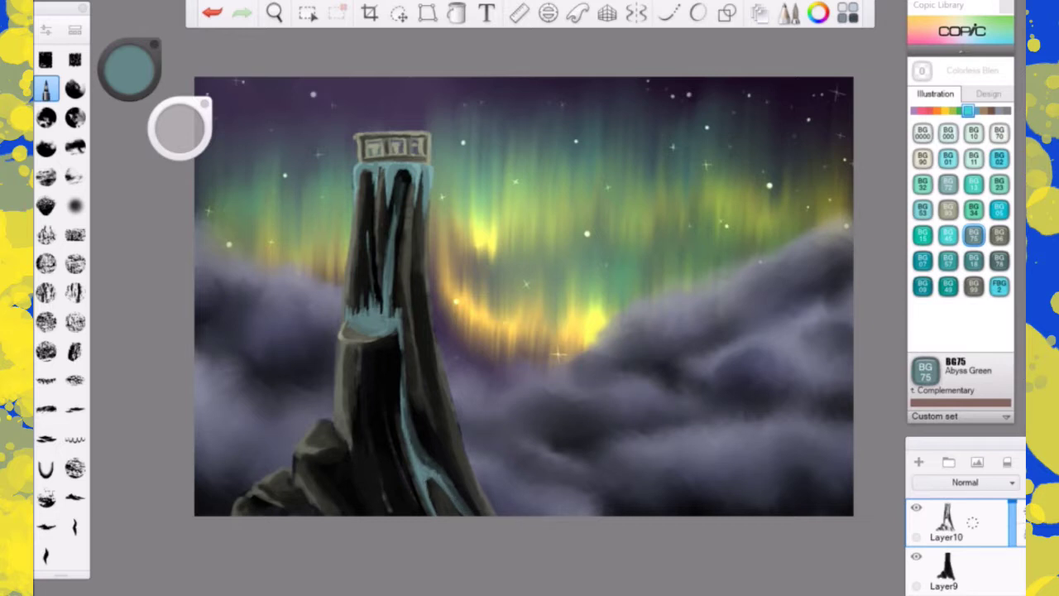
# - Fill the ledge's front rim in BG75 and run a thin streak down the ridge to the right of it
pyautogui.moveTo(347, 321); pyautogui.dragTo(357, 337)
pyautogui.moveTo(387, 282)
pyautogui.mouseDown()
pyautogui.moveTo(390, 315)
pyautogui.moveTo(388, 275)
pyautogui.moveTo(413, 277)
pyautogui.mouseUp()
pyautogui.moveTo(412, 229); pyautogui.dragTo(411, 311)
pyautogui.moveTo(412, 266); pyautogui.dragTo(420, 367)
pyautogui.moveTo(410, 309); pyautogui.dragTo(412, 325)
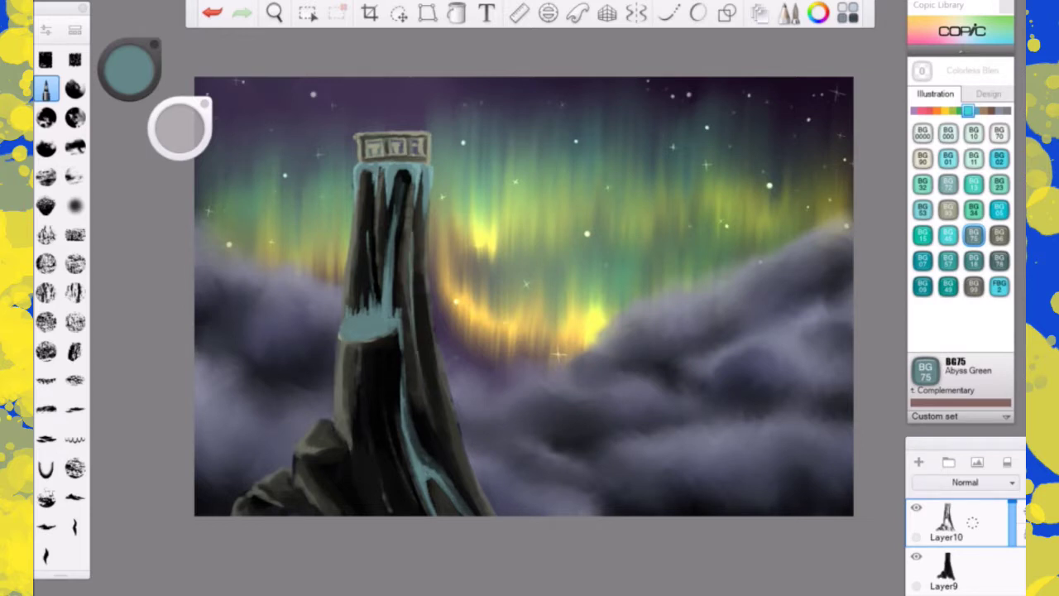
pyautogui.moveTo(425, 392)
pyautogui.mouseDown()
pyautogui.moveTo(441, 442)
pyautogui.moveTo(429, 408)
pyautogui.mouseUp()
# - Paint BG75 along the tower's lower left edge and base groove, and cap the upper left rock
pyautogui.moveTo(329, 402); pyautogui.dragTo(362, 495)
pyautogui.moveTo(353, 454); pyautogui.dragTo(363, 511)
pyautogui.hotkey('ctrl', 'z')
pyautogui.moveTo(353, 451); pyautogui.dragTo(388, 513)
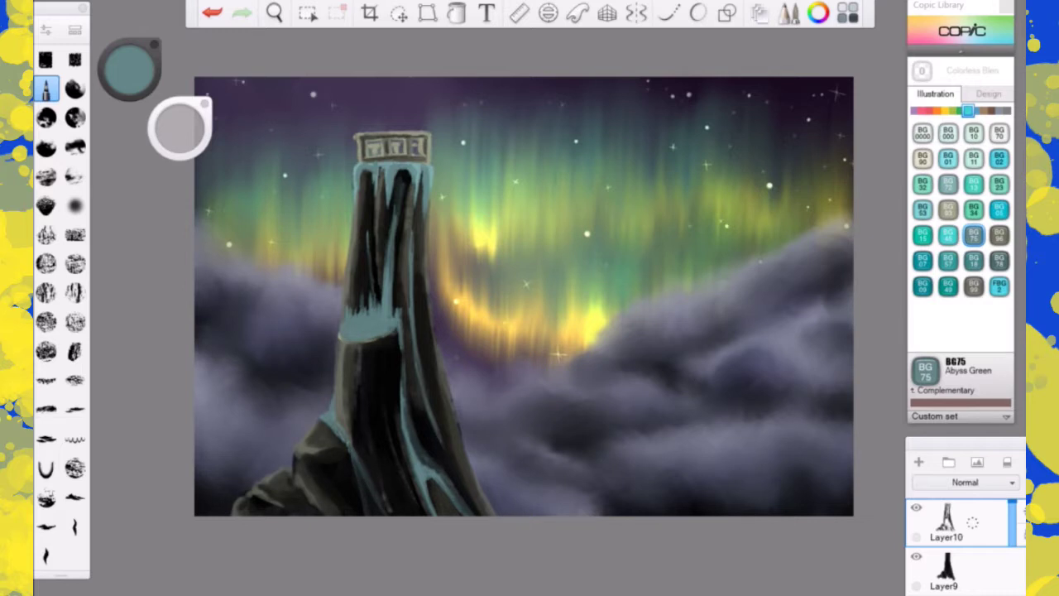
pyautogui.moveTo(321, 421)
pyautogui.mouseDown()
pyautogui.moveTo(342, 442)
pyautogui.moveTo(341, 412)
pyautogui.moveTo(352, 438)
pyautogui.moveTo(344, 382)
pyautogui.moveTo(334, 379)
pyautogui.moveTo(319, 435)
pyautogui.moveTo(341, 448)
pyautogui.mouseUp()
# - Add BG75 drips beneath the ledge, fill in its spikes, and coat the parapet's top edge and upper groove
pyautogui.moveTo(360, 341); pyautogui.dragTo(362, 376)
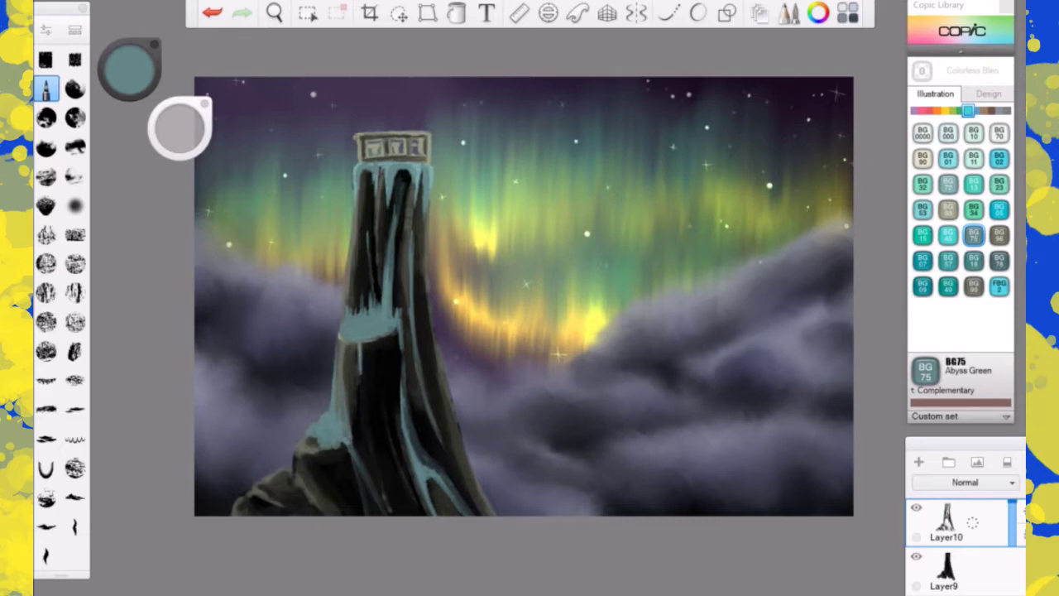
pyautogui.moveTo(378, 334)
pyautogui.mouseDown()
pyautogui.moveTo(378, 363)
pyautogui.moveTo(385, 334)
pyautogui.mouseUp()
pyautogui.moveTo(367, 288)
pyautogui.mouseDown()
pyautogui.moveTo(369, 315)
pyautogui.moveTo(370, 298)
pyautogui.mouseUp()
pyautogui.moveTo(372, 175); pyautogui.dragTo(374, 230)
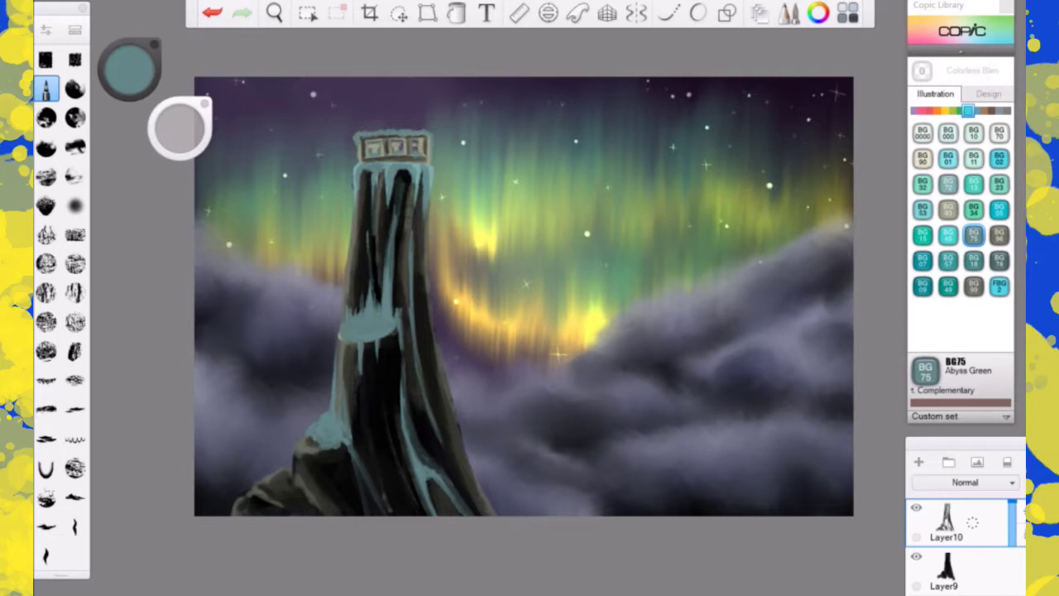
# - Dab BG75 onto the lower left rocks and trace thin streaks along the tower's right edge, undoing misplaced strokes
pyautogui.moveTo(287, 469)
pyautogui.mouseDown()
pyautogui.moveTo(298, 486)
pyautogui.moveTo(292, 475)
pyautogui.mouseUp()
pyautogui.moveTo(442, 386); pyautogui.dragTo(426, 306)
pyautogui.hotkey('ctrl', 'z')
pyautogui.moveTo(449, 412); pyautogui.dragTo(427, 322)
pyautogui.hotkey('ctrl', 'z')
pyautogui.moveTo(478, 498)
pyautogui.mouseDown()
pyautogui.moveTo(451, 420)
pyautogui.moveTo(488, 514)
pyautogui.mouseUp()
pyautogui.hotkey('ctrl', 'z')
pyautogui.moveTo(461, 452); pyautogui.dragTo(475, 486)
pyautogui.moveTo(422, 285); pyautogui.dragTo(439, 370)
pyautogui.hotkey('ctrl', 'z')
pyautogui.moveTo(431, 331); pyautogui.dragTo(442, 362)
pyautogui.moveTo(430, 313); pyautogui.dragTo(431, 332)
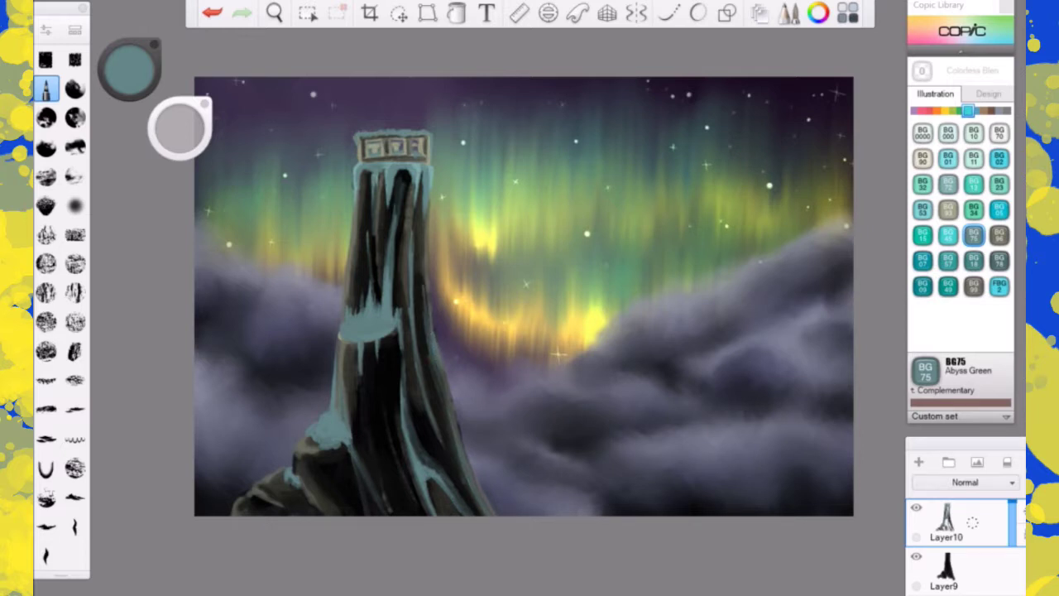
# - Paint a tapering BG75 patch over the base between the lower central groove and the forked stream
pyautogui.moveTo(397, 434)
pyautogui.mouseDown()
pyautogui.moveTo(393, 475)
pyautogui.moveTo(393, 453)
pyautogui.mouseUp()
pyautogui.hotkey('ctrl', 'z')
pyautogui.moveTo(400, 402); pyautogui.dragTo(392, 508)
pyautogui.hotkey('ctrl', 'z')
pyautogui.moveTo(399, 437); pyautogui.dragTo(399, 473)
pyautogui.moveTo(401, 433); pyautogui.dragTo(397, 498)
pyautogui.moveTo(401, 463)
pyautogui.mouseDown()
pyautogui.moveTo(397, 512)
pyautogui.moveTo(423, 513)
pyautogui.moveTo(398, 444)
pyautogui.moveTo(398, 408)
pyautogui.mouseUp()
pyautogui.moveTo(399, 414); pyautogui.dragTo(425, 513)
pyautogui.moveTo(409, 459); pyautogui.dragTo(426, 510)
pyautogui.moveTo(407, 486); pyautogui.dragTo(418, 515)
pyautogui.moveTo(398, 492); pyautogui.dragTo(405, 515)
pyautogui.moveTo(408, 491); pyautogui.dragTo(420, 515)
pyautogui.moveTo(398, 416); pyautogui.dragTo(398, 430)
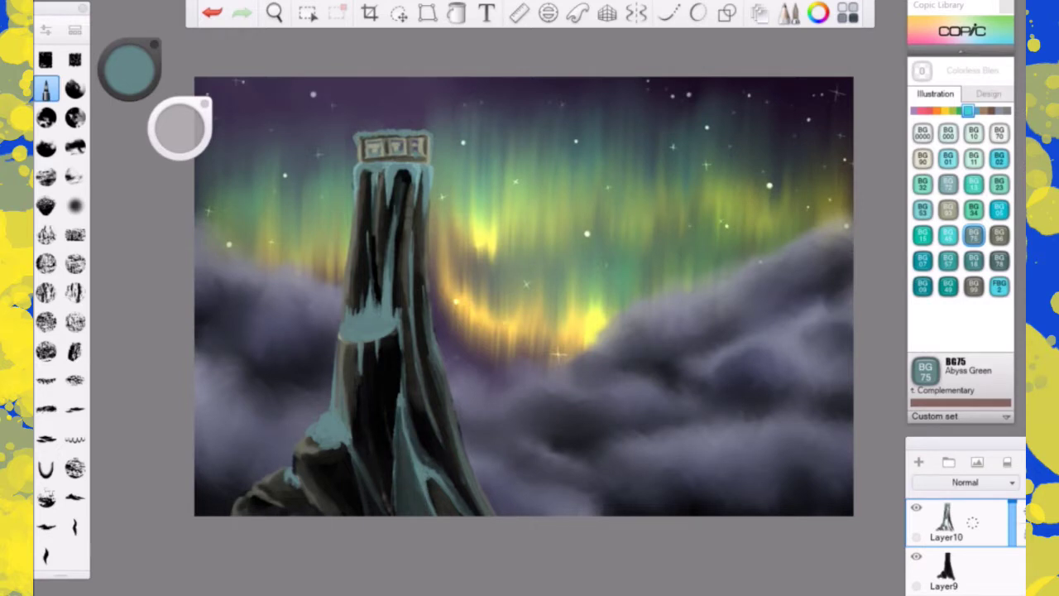
# - Glaze faint BG75 vertical strokes over the tower's left face below the ledge
pyautogui.moveTo(348, 346); pyautogui.dragTo(349, 362)
pyautogui.moveTo(351, 359)
pyautogui.mouseDown()
pyautogui.moveTo(355, 423)
pyautogui.moveTo(348, 409)
pyautogui.mouseUp()
pyautogui.moveTo(350, 347)
pyautogui.mouseDown()
pyautogui.moveTo(353, 387)
pyautogui.moveTo(349, 369)
pyautogui.mouseUp()
pyautogui.moveTo(353, 373)
pyautogui.mouseDown()
pyautogui.moveTo(357, 443)
pyautogui.moveTo(376, 495)
pyautogui.moveTo(364, 387)
pyautogui.mouseUp()
pyautogui.moveTo(361, 344); pyautogui.dragTo(362, 391)
pyautogui.moveTo(365, 390); pyautogui.dragTo(375, 435)
pyautogui.moveTo(363, 435); pyautogui.dragTo(372, 445)
pyautogui.moveTo(347, 390); pyautogui.dragTo(364, 438)
pyautogui.moveTo(346, 369)
pyautogui.mouseDown()
pyautogui.moveTo(347, 414)
pyautogui.moveTo(358, 419)
pyautogui.mouseUp()
pyautogui.moveTo(353, 374); pyautogui.dragTo(353, 395)
pyautogui.moveTo(359, 400); pyautogui.dragTo(376, 450)
pyautogui.moveTo(357, 418); pyautogui.dragTo(365, 443)
pyautogui.moveTo(347, 351); pyautogui.dragTo(346, 389)
pyautogui.moveTo(359, 444); pyautogui.dragTo(368, 460)
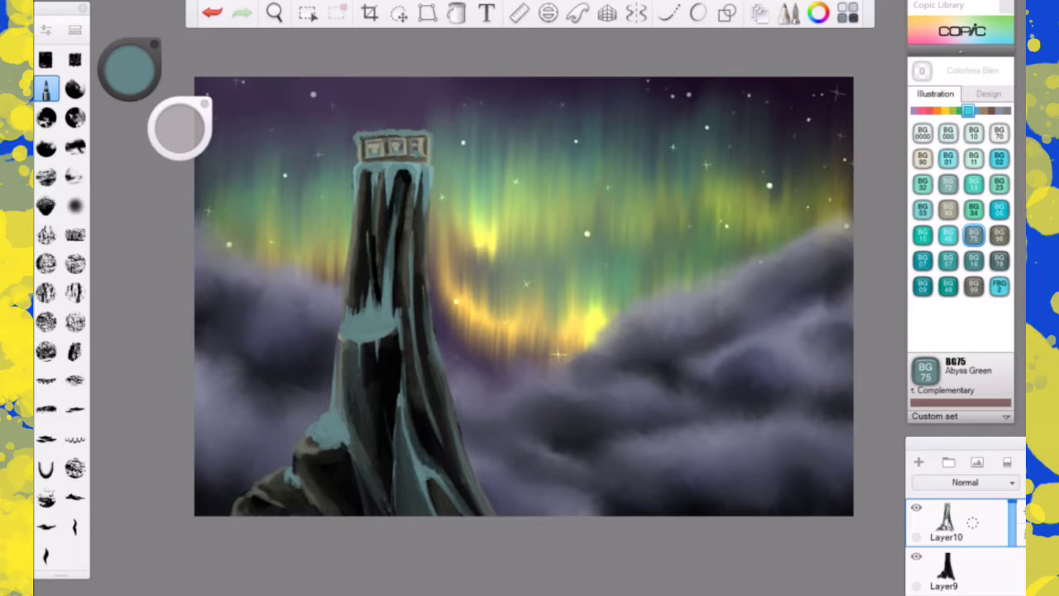
# - Glaze faint BG75 vertical strokes over the tower's left face and grooves between the rim and the ledge
pyautogui.moveTo(354, 274); pyautogui.dragTo(353, 297)
pyautogui.moveTo(356, 250); pyautogui.dragTo(351, 292)
pyautogui.moveTo(359, 217); pyautogui.dragTo(355, 277)
pyautogui.moveTo(357, 199); pyautogui.dragTo(359, 240)
pyautogui.moveTo(358, 182); pyautogui.dragTo(360, 289)
pyautogui.moveTo(356, 293); pyautogui.dragTo(350, 312)
pyautogui.moveTo(358, 246); pyautogui.dragTo(346, 296)
pyautogui.moveTo(364, 190); pyautogui.dragTo(364, 274)
pyautogui.moveTo(374, 213)
pyautogui.mouseDown()
pyautogui.moveTo(371, 271)
pyautogui.moveTo(376, 217)
pyautogui.mouseUp()
pyautogui.moveTo(375, 264); pyautogui.dragTo(362, 294)
pyautogui.moveTo(367, 247)
pyautogui.mouseDown()
pyautogui.moveTo(363, 307)
pyautogui.moveTo(366, 251)
pyautogui.mouseUp()
pyautogui.moveTo(371, 217); pyautogui.dragTo(369, 237)
pyautogui.moveTo(376, 180); pyautogui.dragTo(378, 276)
pyautogui.moveTo(380, 284); pyautogui.dragTo(375, 303)
pyautogui.moveTo(389, 211); pyautogui.dragTo(384, 255)
pyautogui.moveTo(375, 189); pyautogui.dragTo(370, 225)
pyautogui.moveTo(371, 210); pyautogui.dragTo(365, 248)
pyautogui.moveTo(369, 202); pyautogui.dragTo(368, 238)
pyautogui.moveTo(362, 276); pyautogui.dragTo(362, 291)
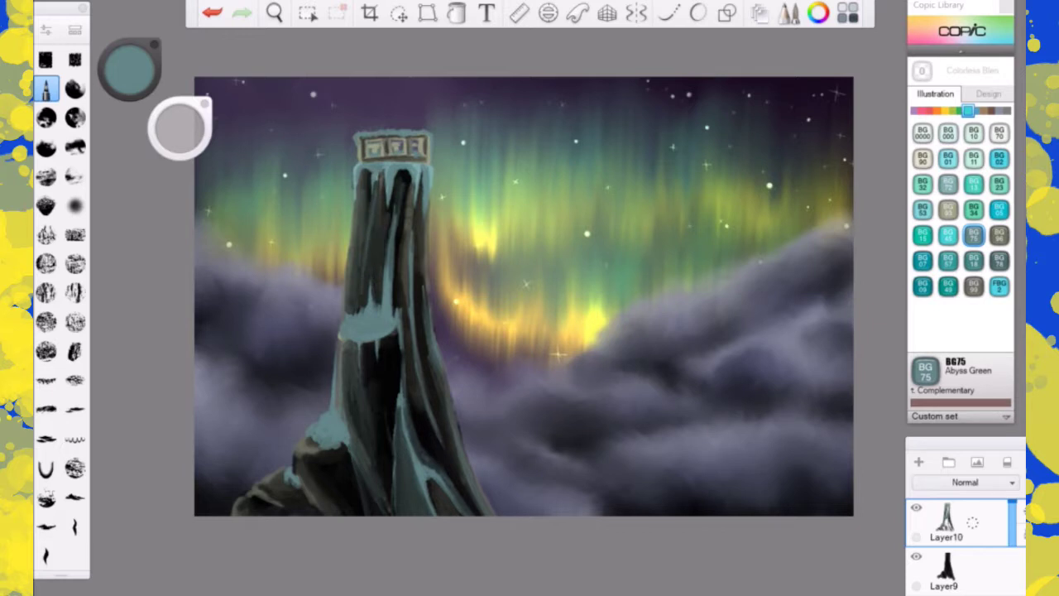
# - Cover the tops of the lowest left rocks with BG75 and run drips down their faces
pyautogui.moveTo(284, 482)
pyautogui.mouseDown()
pyautogui.moveTo(302, 489)
pyautogui.moveTo(277, 473)
pyautogui.mouseUp()
pyautogui.moveTo(303, 491); pyautogui.dragTo(314, 507)
pyautogui.moveTo(294, 464)
pyautogui.mouseDown()
pyautogui.moveTo(295, 484)
pyautogui.moveTo(311, 500)
pyautogui.mouseUp()
pyautogui.moveTo(261, 501)
pyautogui.mouseDown()
pyautogui.moveTo(289, 483)
pyautogui.moveTo(263, 485)
pyautogui.moveTo(296, 486)
pyautogui.moveTo(319, 508)
pyautogui.mouseUp()
pyautogui.moveTo(283, 477)
pyautogui.mouseDown()
pyautogui.moveTo(247, 502)
pyautogui.moveTo(273, 503)
pyautogui.moveTo(245, 500)
pyautogui.mouseUp()
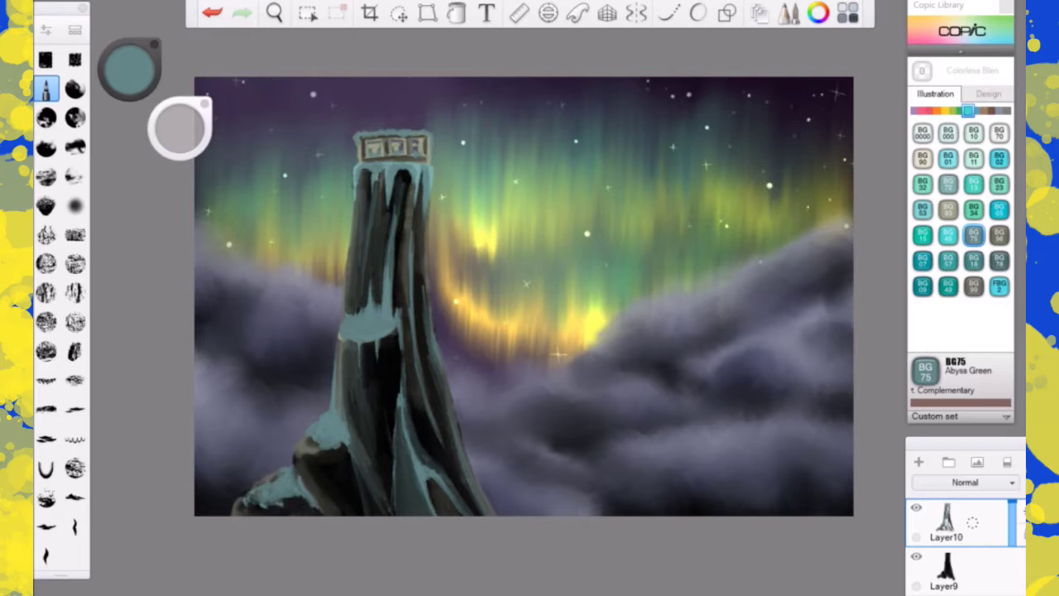
# - Add BG75 streaks down the upper left rock and into the groove at the tower's central base
pyautogui.moveTo(318, 445); pyautogui.dragTo(349, 507)
pyautogui.hotkey('ctrl', 'z')
pyautogui.moveTo(333, 465); pyautogui.dragTo(345, 491)
pyautogui.moveTo(387, 505)
pyautogui.mouseDown()
pyautogui.moveTo(396, 478)
pyautogui.moveTo(374, 467)
pyautogui.moveTo(389, 498)
pyautogui.moveTo(391, 471)
pyautogui.moveTo(398, 514)
pyautogui.mouseUp()
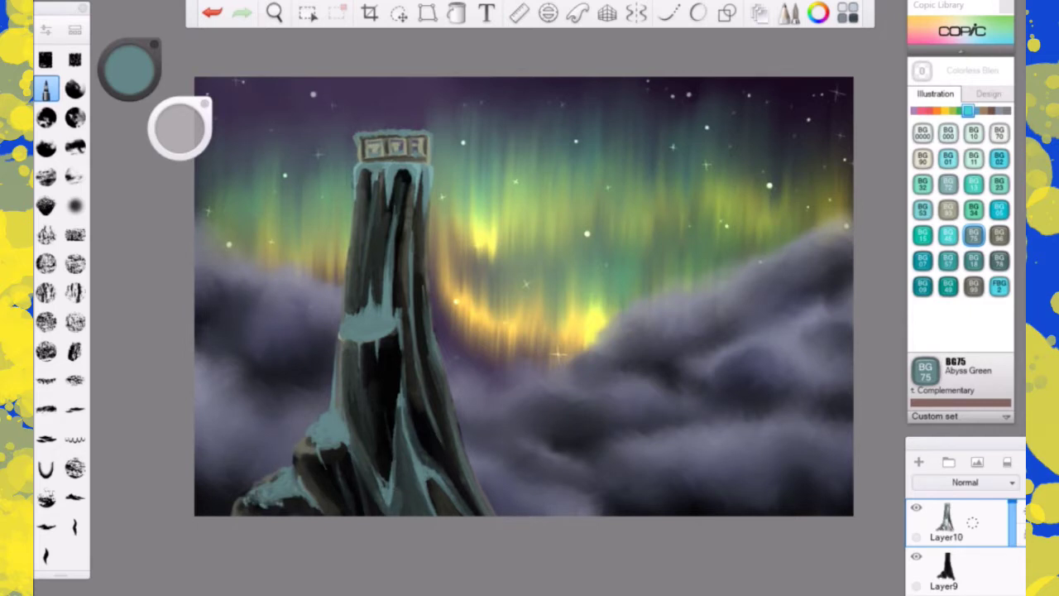
# - Brush soft BG75 streaks along the tower's lower right flank down to its base
pyautogui.moveTo(446, 451); pyautogui.dragTo(418, 363)
pyautogui.moveTo(458, 478); pyautogui.dragTo(423, 372)
pyautogui.moveTo(431, 385)
pyautogui.mouseDown()
pyautogui.moveTo(418, 343)
pyautogui.moveTo(429, 371)
pyautogui.mouseUp()
pyautogui.moveTo(457, 479); pyautogui.dragTo(474, 512)
pyautogui.moveTo(450, 477)
pyautogui.mouseDown()
pyautogui.moveTo(411, 407)
pyautogui.moveTo(472, 514)
pyautogui.mouseUp()
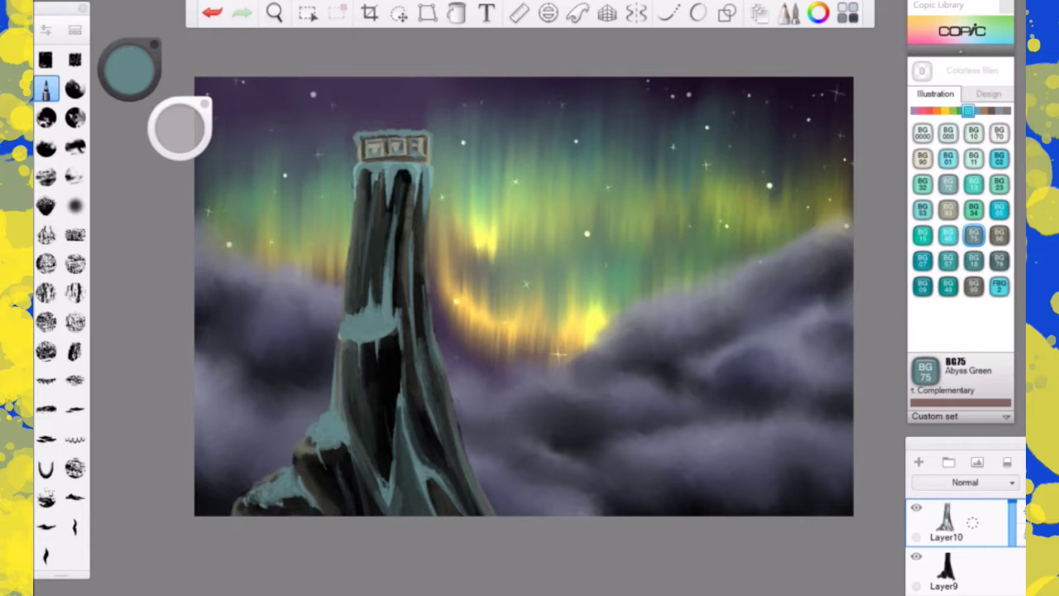
# - Shade the teal patches on the lower left rocks and the lower central stream with BG78 Bronze
pyautogui.moveTo(263, 509); pyautogui.dragTo(253, 493)
pyautogui.click(995, 260)
pyautogui.moveTo(307, 499); pyautogui.dragTo(325, 513)
pyautogui.moveTo(302, 477)
pyautogui.mouseDown()
pyautogui.moveTo(330, 512)
pyautogui.moveTo(273, 502)
pyautogui.moveTo(313, 502)
pyautogui.moveTo(289, 513)
pyautogui.moveTo(309, 499)
pyautogui.mouseUp()
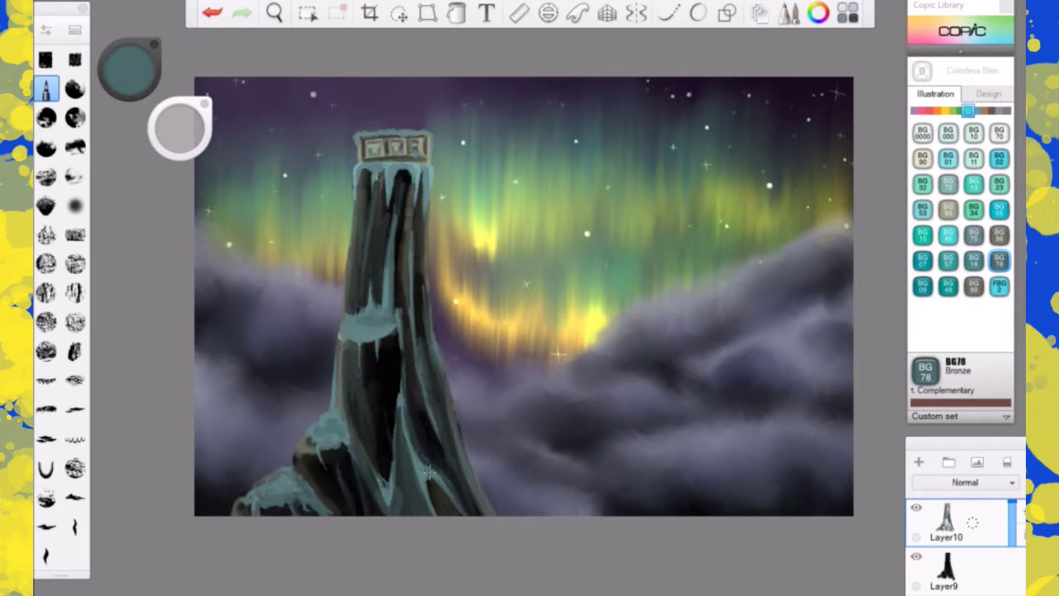
pyautogui.moveTo(403, 374); pyautogui.dragTo(393, 472)
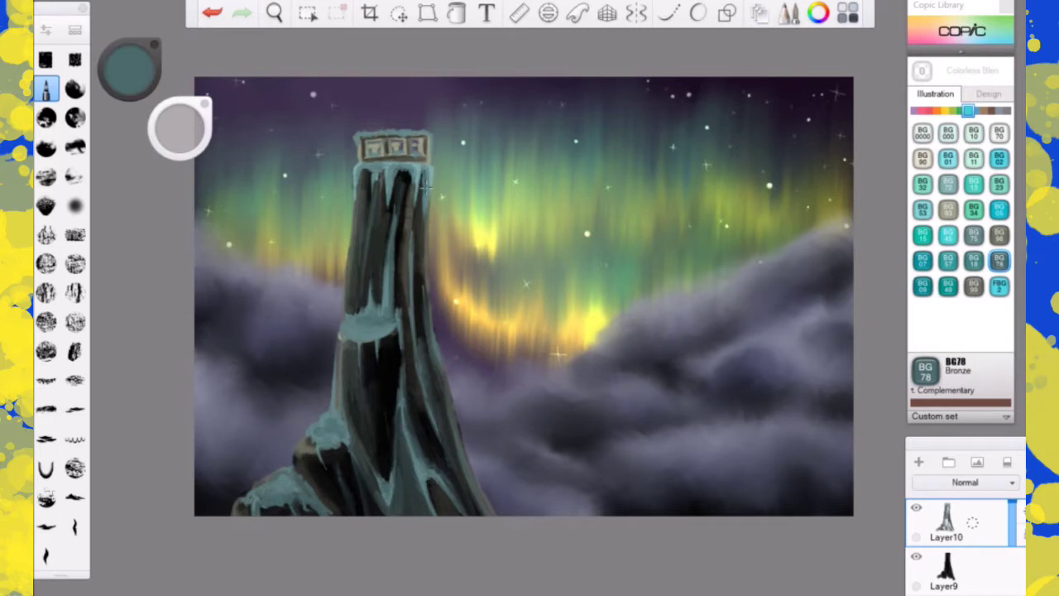
# - Brush BG72 Ice Ocean highlights onto the mid-tower ledge, the upper left rock, the drips below the parapet and the parapet's top edge
pyautogui.moveTo(376, 172); pyautogui.dragTo(375, 199)
pyautogui.click(947, 183)
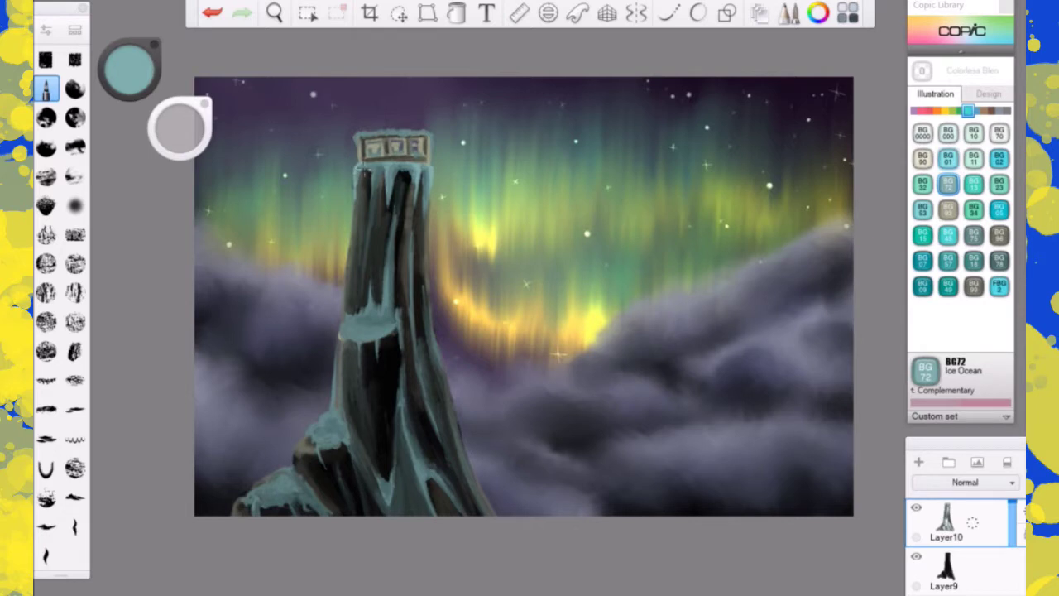
pyautogui.moveTo(349, 309)
pyautogui.mouseDown()
pyautogui.moveTo(390, 322)
pyautogui.moveTo(363, 322)
pyautogui.moveTo(365, 343)
pyautogui.moveTo(350, 333)
pyautogui.moveTo(372, 335)
pyautogui.moveTo(382, 296)
pyautogui.mouseUp()
pyautogui.moveTo(309, 432)
pyautogui.mouseDown()
pyautogui.moveTo(314, 447)
pyautogui.moveTo(312, 418)
pyautogui.moveTo(306, 445)
pyautogui.moveTo(343, 412)
pyautogui.moveTo(339, 431)
pyautogui.moveTo(313, 447)
pyautogui.moveTo(321, 460)
pyautogui.mouseUp()
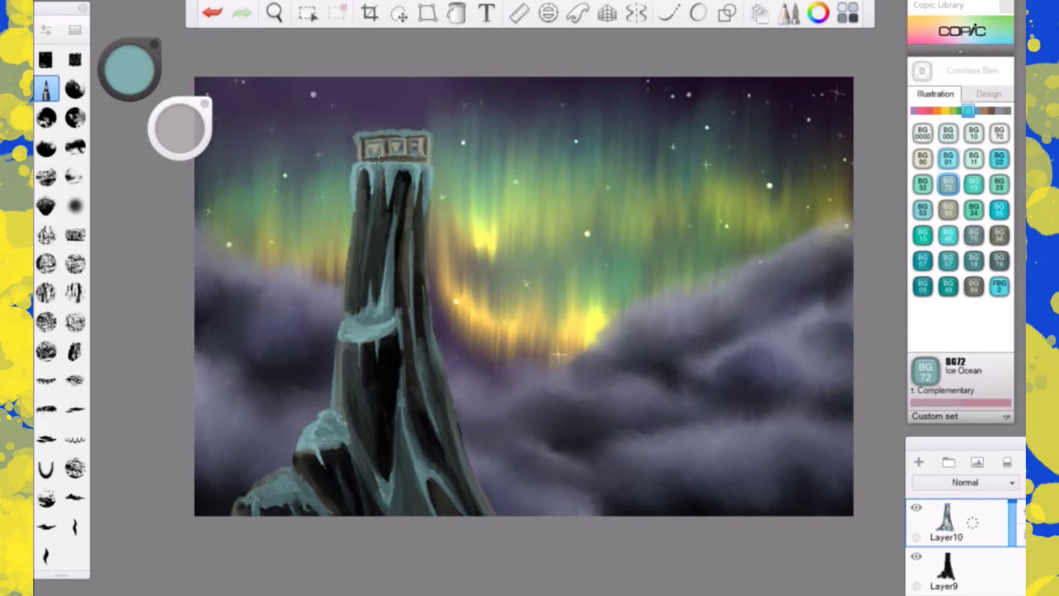
pyautogui.moveTo(374, 165); pyautogui.dragTo(378, 166)
pyautogui.moveTo(416, 170); pyautogui.dragTo(410, 162)
pyautogui.moveTo(363, 130); pyautogui.dragTo(430, 129)
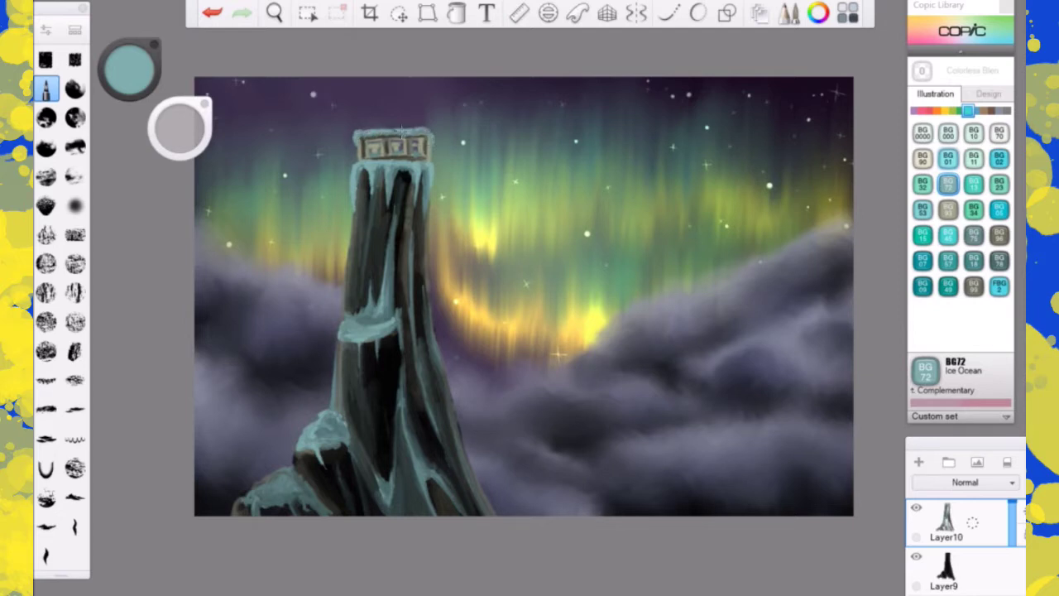
# - Add BG72 highlights to the lowest left rocks, the central base stream and the ledge's lower rim
pyautogui.moveTo(288, 479)
pyautogui.mouseDown()
pyautogui.moveTo(289, 470)
pyautogui.moveTo(300, 477)
pyautogui.mouseUp()
pyautogui.moveTo(399, 395); pyautogui.dragTo(400, 397)
pyautogui.moveTo(420, 478)
pyautogui.mouseDown()
pyautogui.moveTo(422, 460)
pyautogui.moveTo(427, 496)
pyautogui.mouseUp()
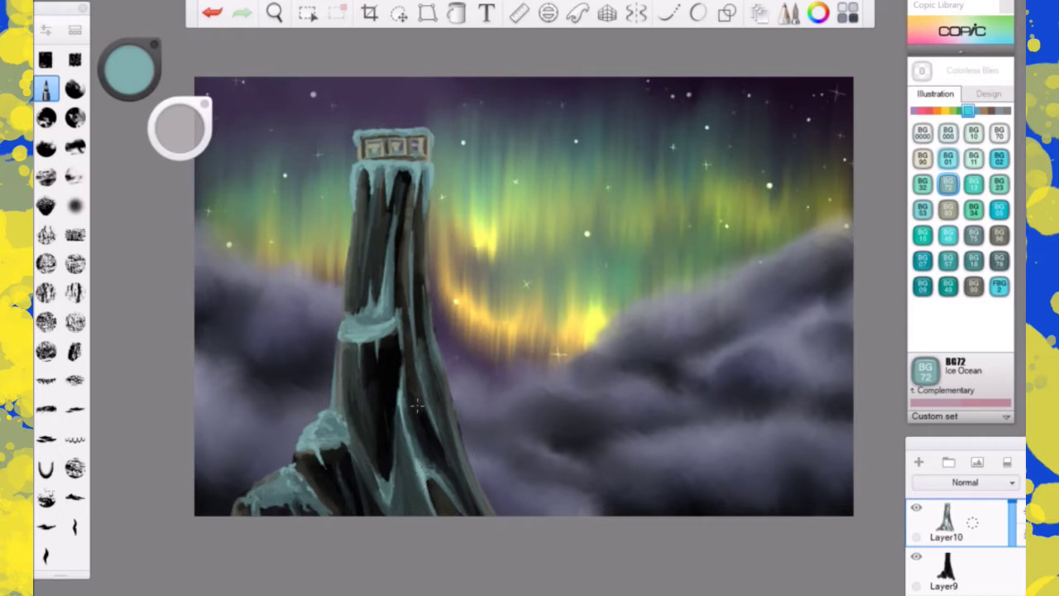
pyautogui.moveTo(380, 331); pyautogui.dragTo(351, 330)
pyautogui.moveTo(253, 498)
pyautogui.mouseDown()
pyautogui.moveTo(252, 508)
pyautogui.moveTo(242, 490)
pyautogui.moveTo(260, 510)
pyautogui.moveTo(255, 497)
pyautogui.moveTo(266, 496)
pyautogui.moveTo(253, 489)
pyautogui.moveTo(275, 477)
pyautogui.moveTo(273, 497)
pyautogui.moveTo(319, 512)
pyautogui.moveTo(289, 484)
pyautogui.moveTo(238, 506)
pyautogui.moveTo(261, 474)
pyautogui.moveTo(296, 456)
pyautogui.mouseUp()
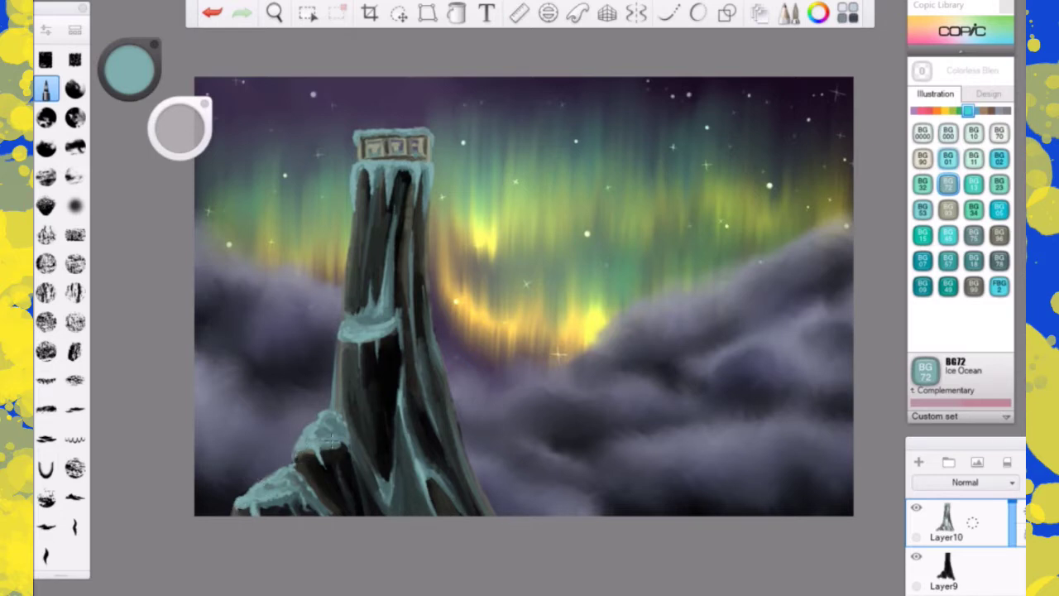
# - Highlight the parapet's left edge and the icicles beneath it with BG70 Ocean Mist
pyautogui.click(922, 132)
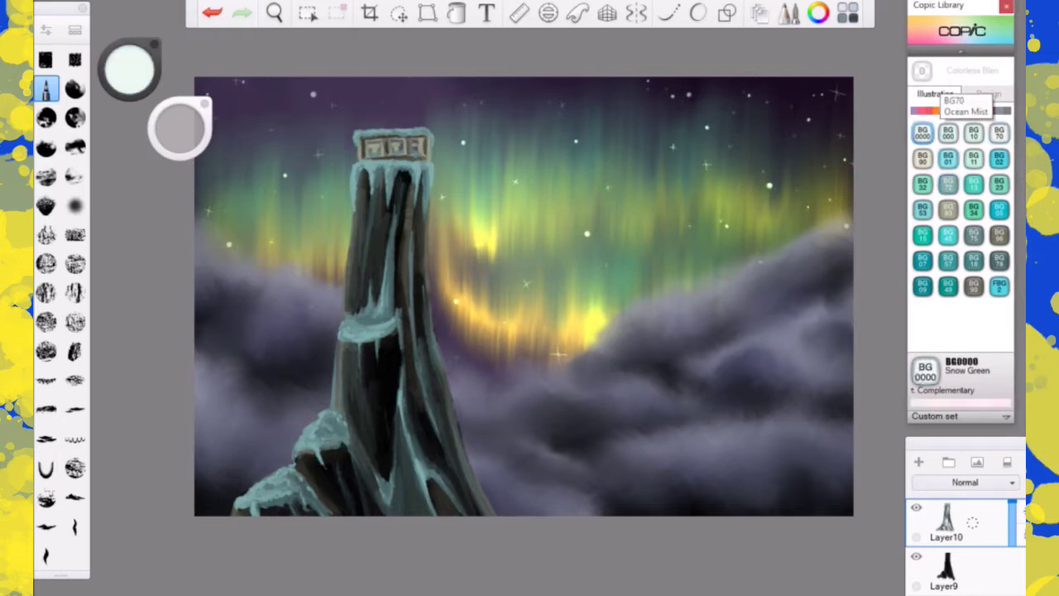
pyautogui.click(999, 133)
pyautogui.moveTo(358, 164)
pyautogui.mouseDown()
pyautogui.moveTo(351, 182)
pyautogui.moveTo(368, 167)
pyautogui.moveTo(369, 182)
pyautogui.mouseUp()
pyautogui.moveTo(354, 134)
pyautogui.mouseDown()
pyautogui.moveTo(370, 129)
pyautogui.moveTo(387, 198)
pyautogui.mouseUp()
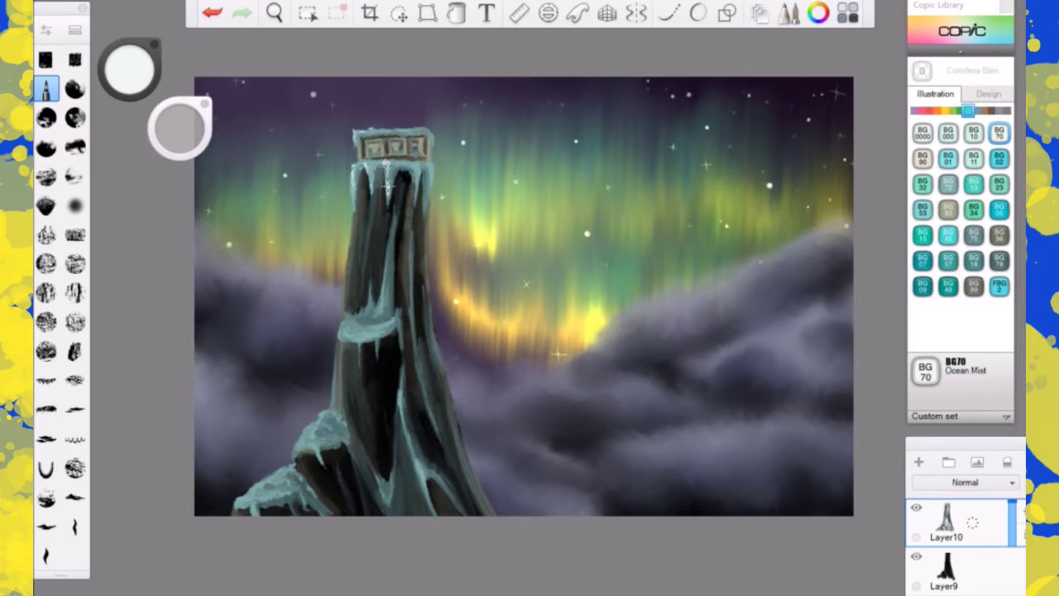
pyautogui.moveTo(387, 159)
pyautogui.mouseDown()
pyautogui.moveTo(413, 162)
pyautogui.moveTo(418, 201)
pyautogui.mouseUp()
pyautogui.moveTo(427, 165); pyautogui.dragTo(428, 191)
pyautogui.moveTo(368, 163); pyautogui.dragTo(373, 168)
# - Edge the mid-tower ledge and the stream running down to it with BG70 highlights
pyautogui.moveTo(353, 324)
pyautogui.mouseDown()
pyautogui.moveTo(340, 342)
pyautogui.moveTo(375, 338)
pyautogui.moveTo(339, 339)
pyautogui.mouseUp()
pyautogui.moveTo(364, 331)
pyautogui.mouseDown()
pyautogui.moveTo(369, 342)
pyautogui.moveTo(343, 316)
pyautogui.moveTo(340, 328)
pyautogui.mouseUp()
pyautogui.moveTo(346, 291)
pyautogui.mouseDown()
pyautogui.moveTo(362, 315)
pyautogui.moveTo(369, 301)
pyautogui.moveTo(362, 304)
pyautogui.moveTo(375, 317)
pyautogui.moveTo(383, 279)
pyautogui.moveTo(375, 348)
pyautogui.mouseUp()
pyautogui.moveTo(374, 308); pyautogui.dragTo(389, 246)
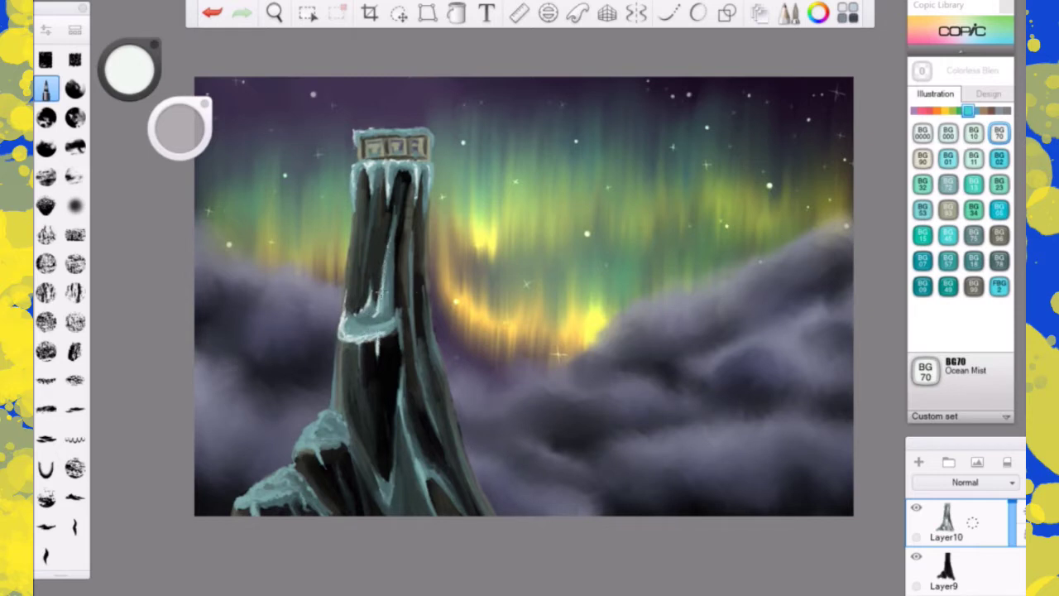
# - Paint BG70 highlights along the central base stream, the tower's lower left edge and the tops of the left rocks
pyautogui.moveTo(416, 453)
pyautogui.mouseDown()
pyautogui.moveTo(424, 483)
pyautogui.moveTo(433, 478)
pyautogui.moveTo(430, 500)
pyautogui.mouseUp()
pyautogui.moveTo(298, 442)
pyautogui.mouseDown()
pyautogui.moveTo(320, 459)
pyautogui.moveTo(313, 427)
pyautogui.moveTo(294, 467)
pyautogui.moveTo(323, 419)
pyautogui.moveTo(340, 420)
pyautogui.mouseUp()
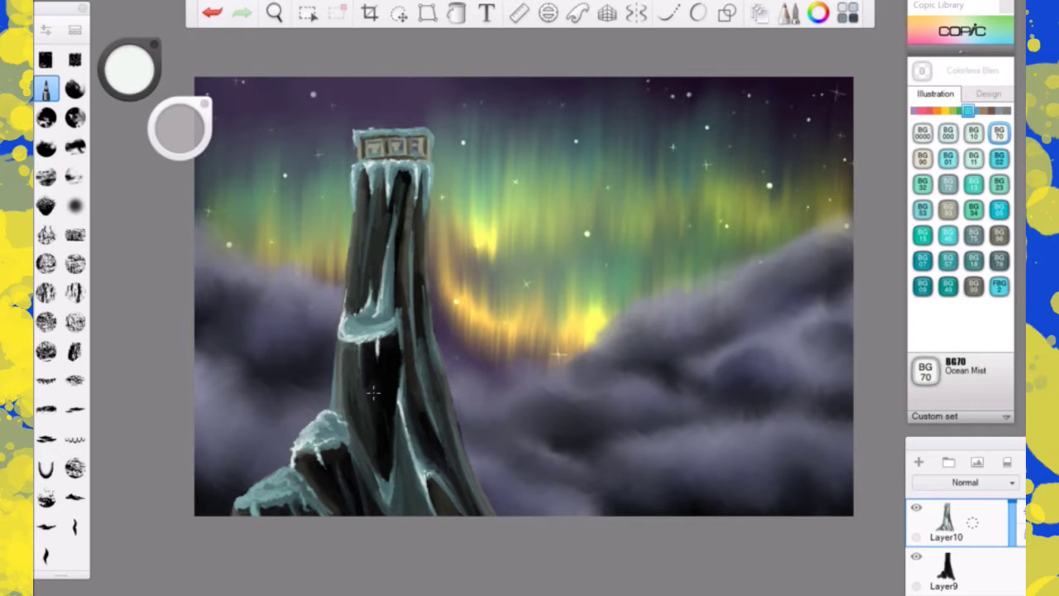
pyautogui.moveTo(330, 410); pyautogui.dragTo(336, 356)
pyautogui.moveTo(348, 409); pyautogui.dragTo(348, 371)
pyautogui.moveTo(344, 420); pyautogui.dragTo(347, 383)
pyautogui.moveTo(347, 424); pyautogui.dragTo(354, 434)
pyautogui.moveTo(286, 481)
pyautogui.mouseDown()
pyautogui.moveTo(275, 478)
pyautogui.moveTo(296, 463)
pyautogui.moveTo(308, 480)
pyautogui.moveTo(258, 486)
pyautogui.mouseUp()
pyautogui.moveTo(261, 488)
pyautogui.mouseDown()
pyautogui.moveTo(236, 497)
pyautogui.moveTo(239, 506)
pyautogui.moveTo(272, 499)
pyautogui.moveTo(265, 486)
pyautogui.mouseUp()
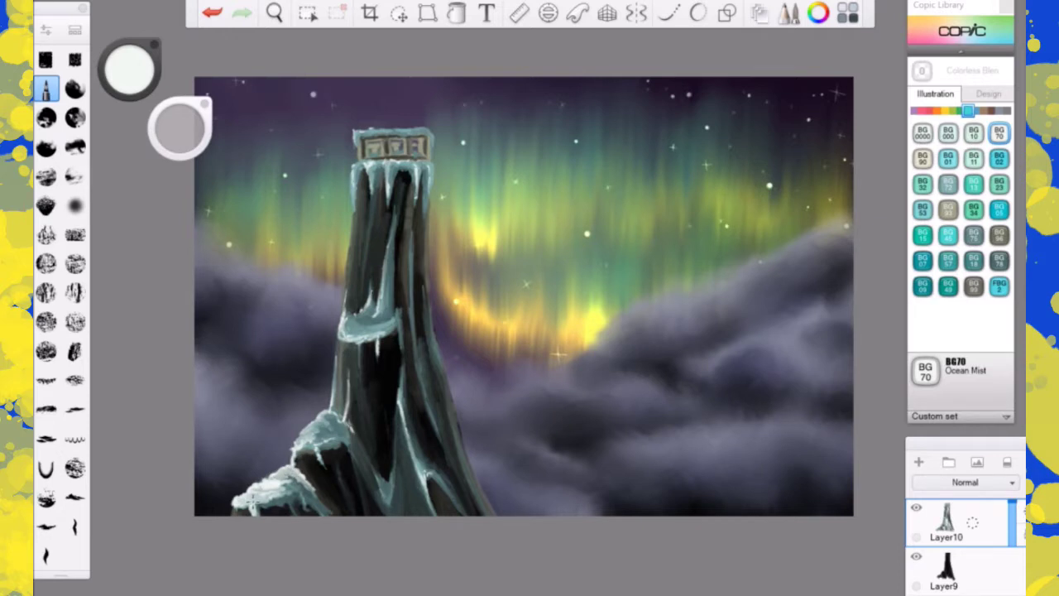
# - Strengthen the BG70 highlights on the parapet rim, its icicles, the upper stream, the ledge and the tower's base
pyautogui.moveTo(354, 203)
pyautogui.mouseDown()
pyautogui.moveTo(364, 159)
pyautogui.moveTo(359, 169)
pyautogui.moveTo(421, 167)
pyautogui.mouseUp()
pyautogui.moveTo(357, 132)
pyautogui.mouseDown()
pyautogui.moveTo(430, 132)
pyautogui.moveTo(379, 126)
pyautogui.moveTo(359, 146)
pyautogui.mouseUp()
pyautogui.moveTo(379, 314); pyautogui.dragTo(392, 226)
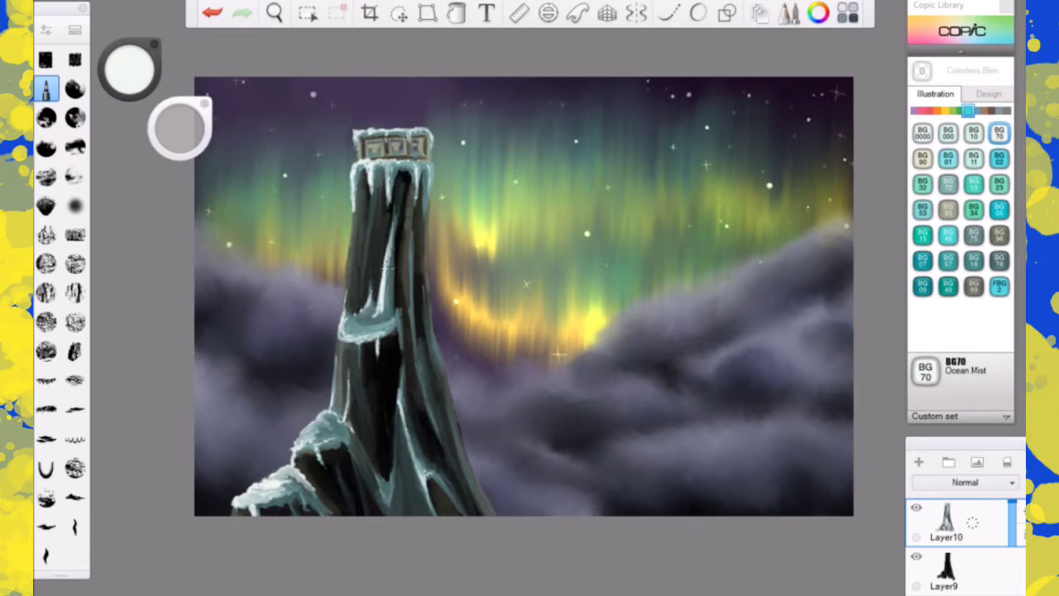
pyautogui.moveTo(374, 312)
pyautogui.mouseDown()
pyautogui.moveTo(355, 323)
pyautogui.moveTo(368, 330)
pyautogui.moveTo(343, 318)
pyautogui.moveTo(357, 316)
pyautogui.moveTo(346, 331)
pyautogui.moveTo(368, 364)
pyautogui.moveTo(377, 322)
pyautogui.moveTo(342, 326)
pyautogui.moveTo(349, 320)
pyautogui.moveTo(343, 335)
pyautogui.mouseUp()
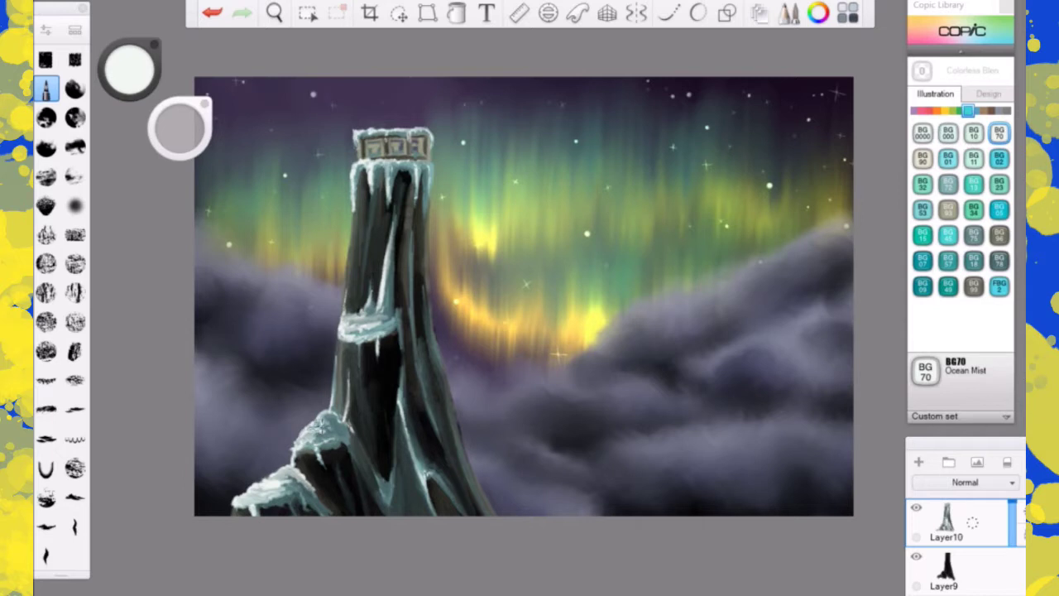
pyautogui.moveTo(382, 486)
pyautogui.mouseDown()
pyautogui.moveTo(386, 496)
pyautogui.moveTo(391, 487)
pyautogui.mouseUp()
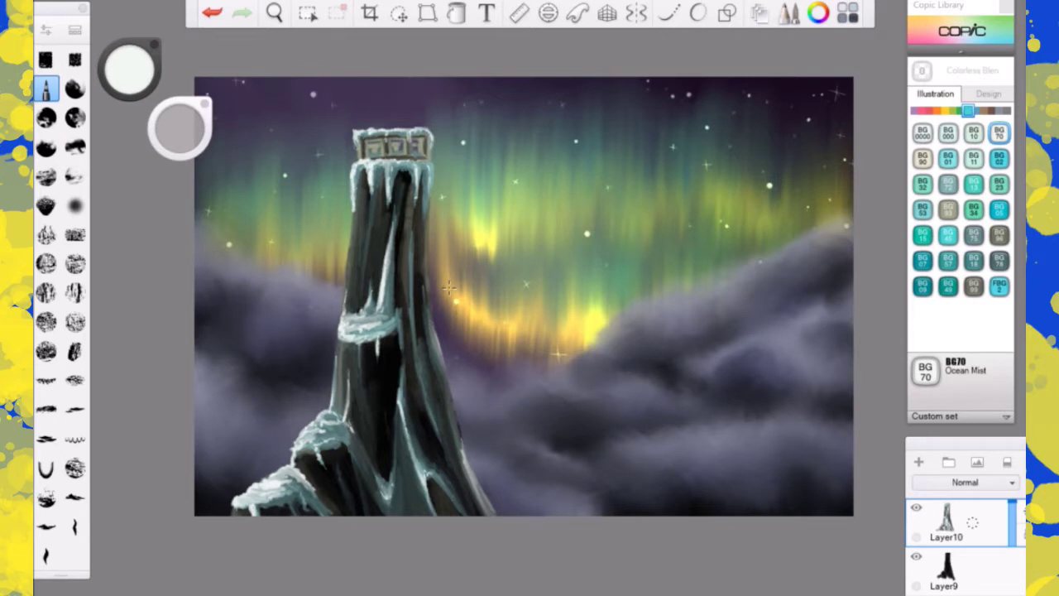
# - Brighten the edges of the parapet's square panels with BG90 Gray Sky
pyautogui.click(923, 158)
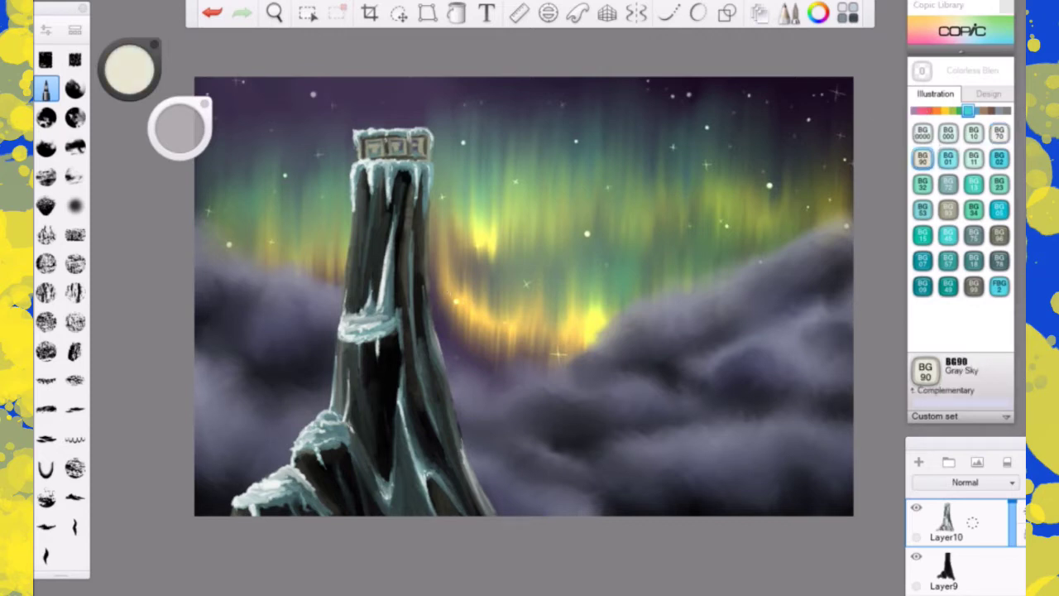
pyautogui.moveTo(383, 143); pyautogui.dragTo(373, 156)
pyautogui.moveTo(393, 142); pyautogui.dragTo(419, 152)
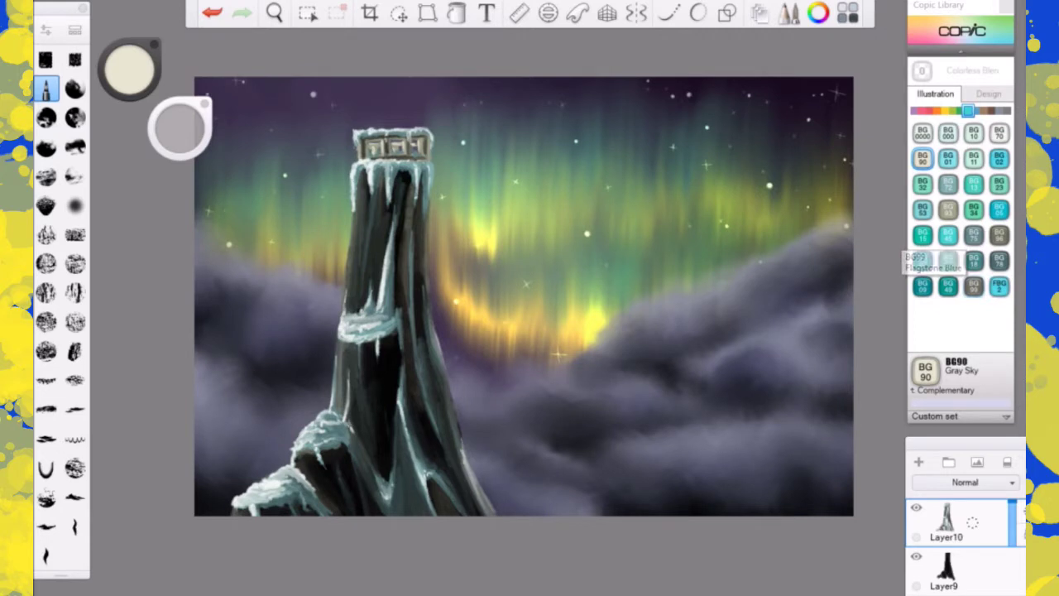
pyautogui.click(973, 286)
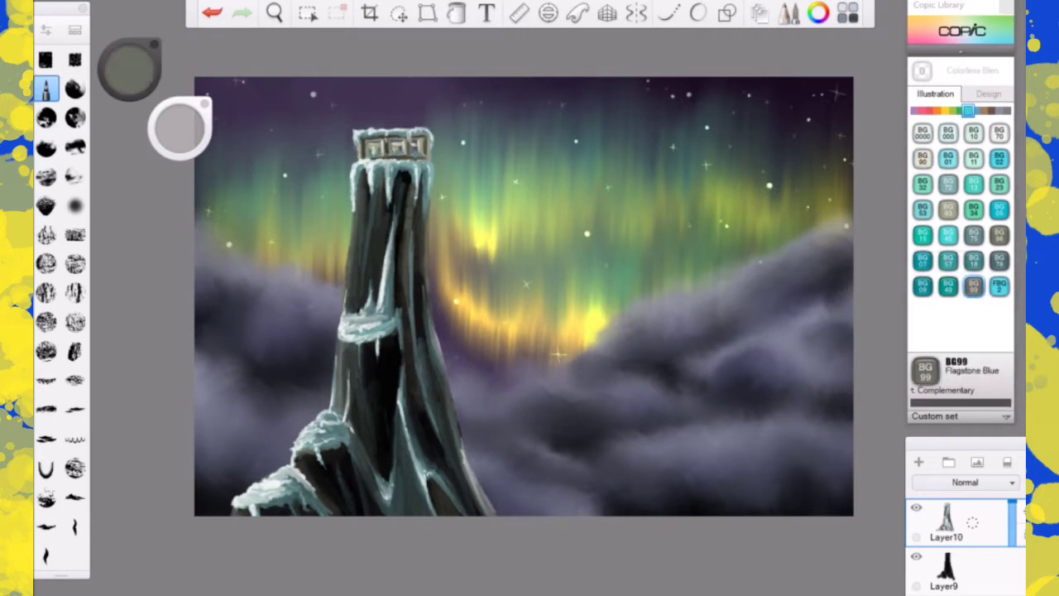
pyautogui.moveTo(760, 353); pyautogui.dragTo(759, 377)
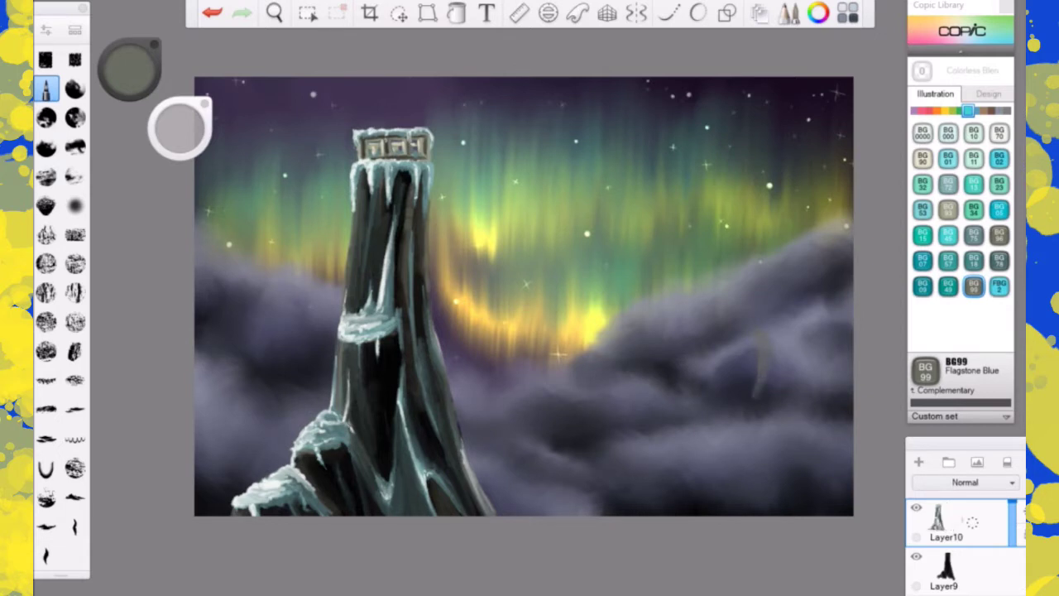
pyautogui.click(211, 12)
pyautogui.click(210, 14)
pyautogui.click(868, 177)
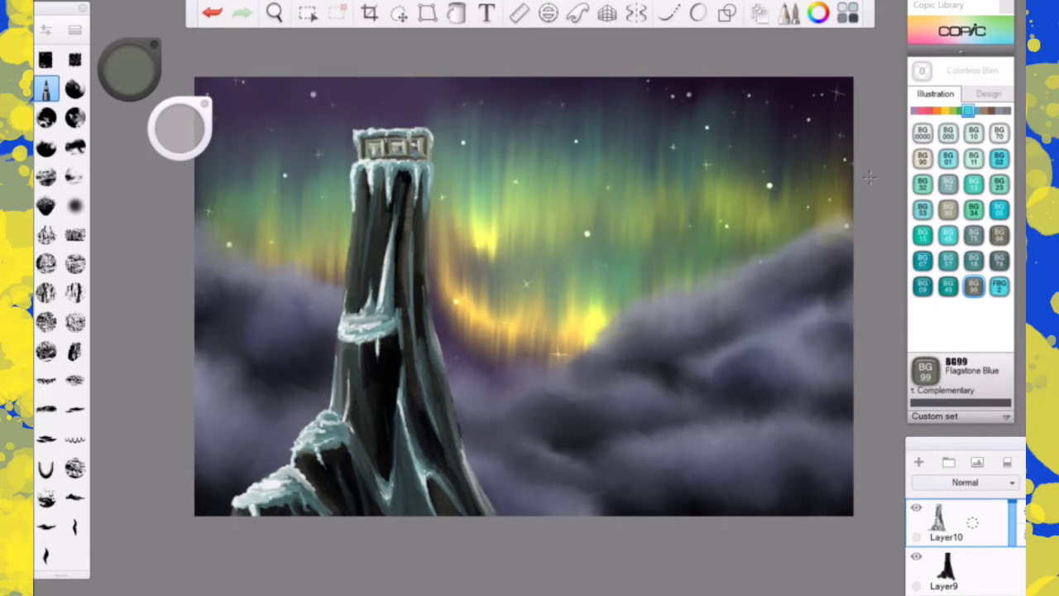
pyautogui.click(944, 110)
pyautogui.click(959, 110)
pyautogui.click(945, 110)
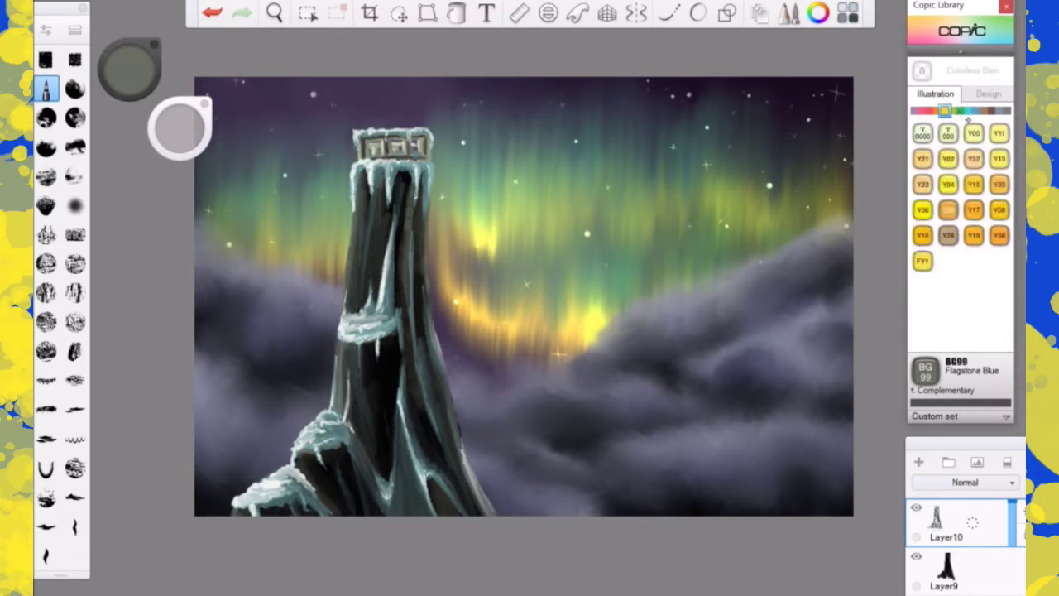
pyautogui.click(968, 110)
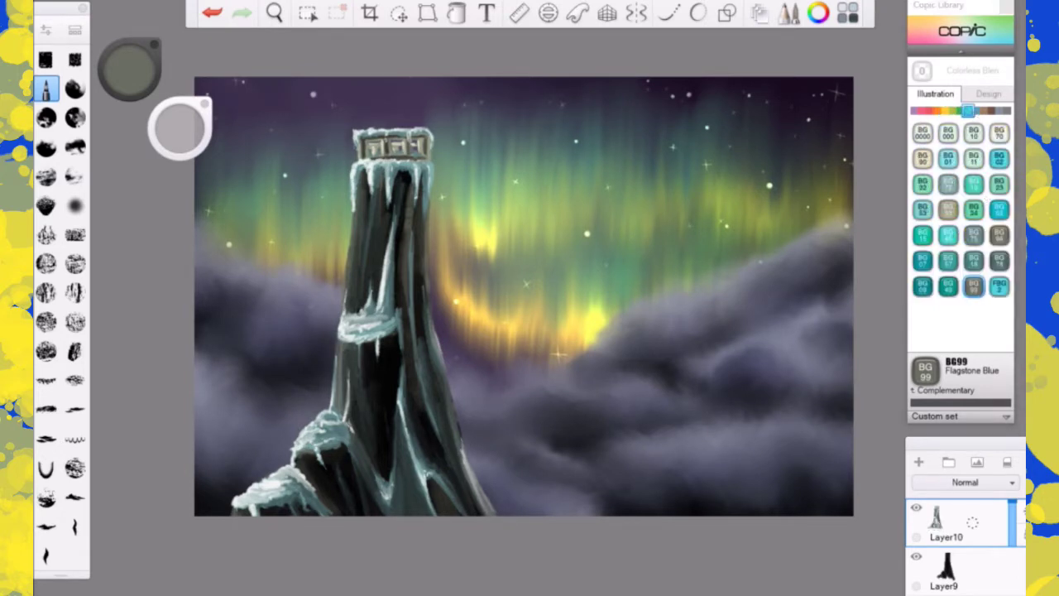
pyautogui.click(948, 210)
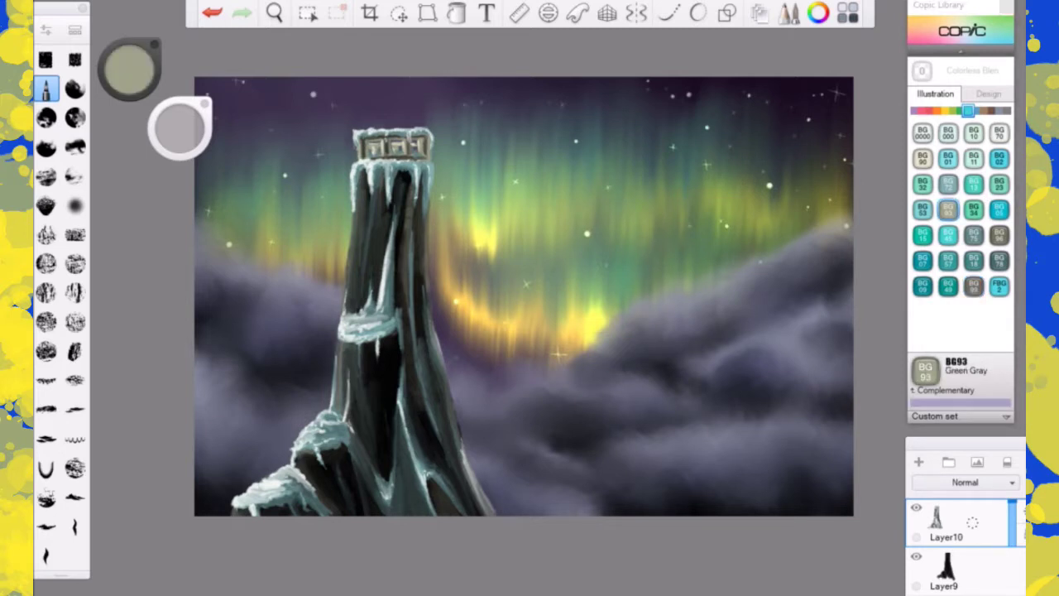
# - Try to block in a large winged creature with BG99 Flagstone Blue using the flat brush over the right clouds
pyautogui.click(976, 285)
pyautogui.click(46, 59)
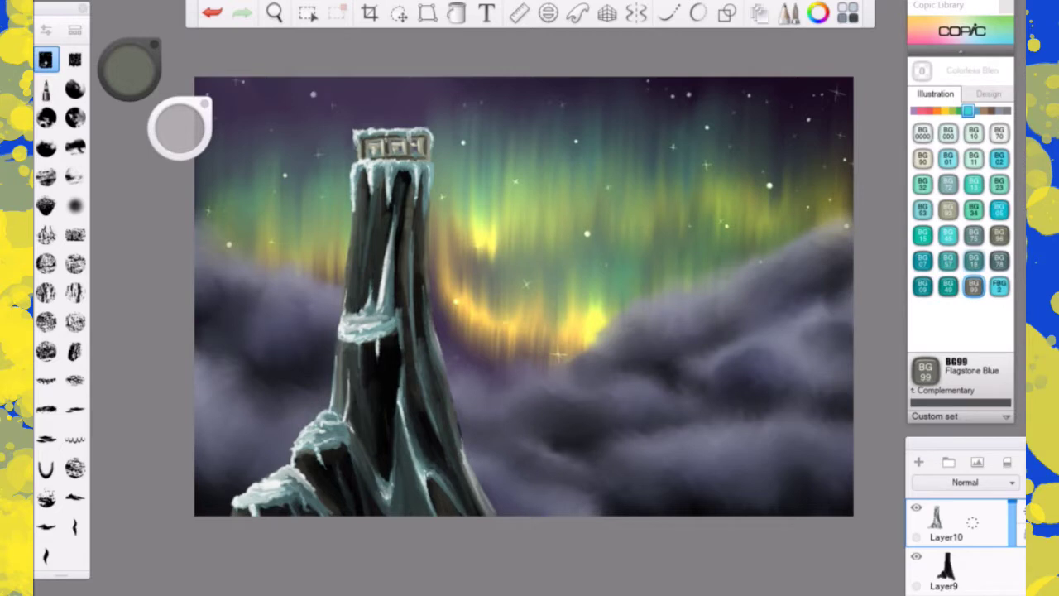
pyautogui.moveTo(690, 351)
pyautogui.mouseDown()
pyautogui.moveTo(709, 347)
pyautogui.moveTo(713, 387)
pyautogui.moveTo(723, 372)
pyautogui.moveTo(732, 390)
pyautogui.moveTo(719, 399)
pyautogui.moveTo(740, 397)
pyautogui.moveTo(708, 383)
pyautogui.moveTo(714, 400)
pyautogui.moveTo(750, 420)
pyautogui.moveTo(715, 417)
pyautogui.mouseUp()
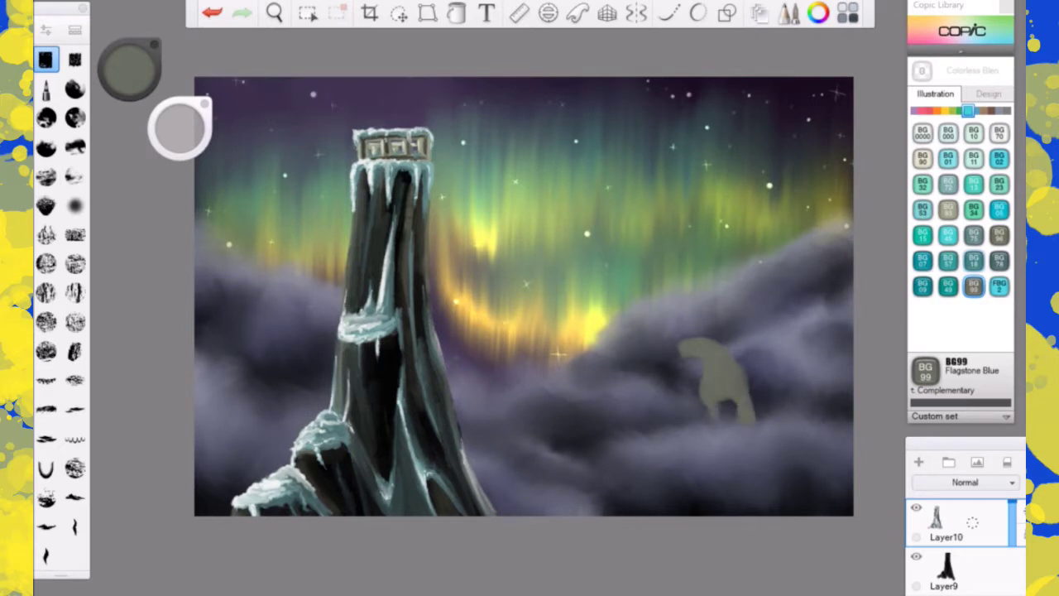
pyautogui.moveTo(742, 333)
pyautogui.mouseDown()
pyautogui.moveTo(811, 301)
pyautogui.moveTo(773, 336)
pyautogui.moveTo(776, 349)
pyautogui.moveTo(757, 323)
pyautogui.moveTo(744, 357)
pyautogui.moveTo(762, 356)
pyautogui.mouseUp()
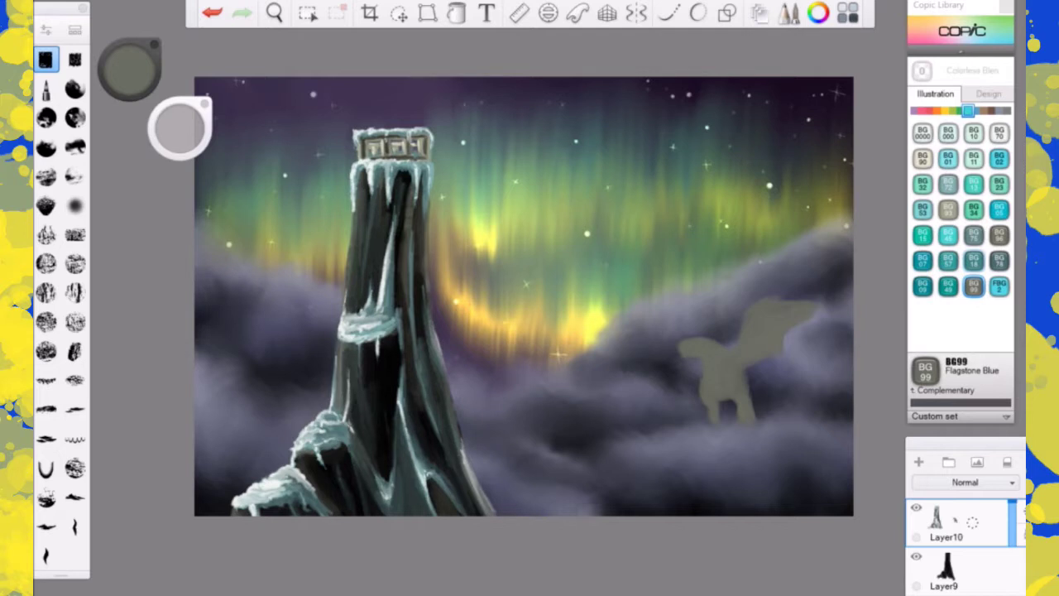
pyautogui.moveTo(686, 362)
pyautogui.mouseDown()
pyautogui.moveTo(653, 336)
pyautogui.moveTo(622, 373)
pyautogui.moveTo(655, 380)
pyautogui.moveTo(660, 369)
pyautogui.moveTo(651, 374)
pyautogui.mouseUp()
pyautogui.moveTo(653, 351)
pyautogui.mouseDown()
pyautogui.moveTo(643, 360)
pyautogui.moveTo(699, 378)
pyautogui.moveTo(642, 338)
pyautogui.moveTo(632, 369)
pyautogui.moveTo(620, 362)
pyautogui.mouseUp()
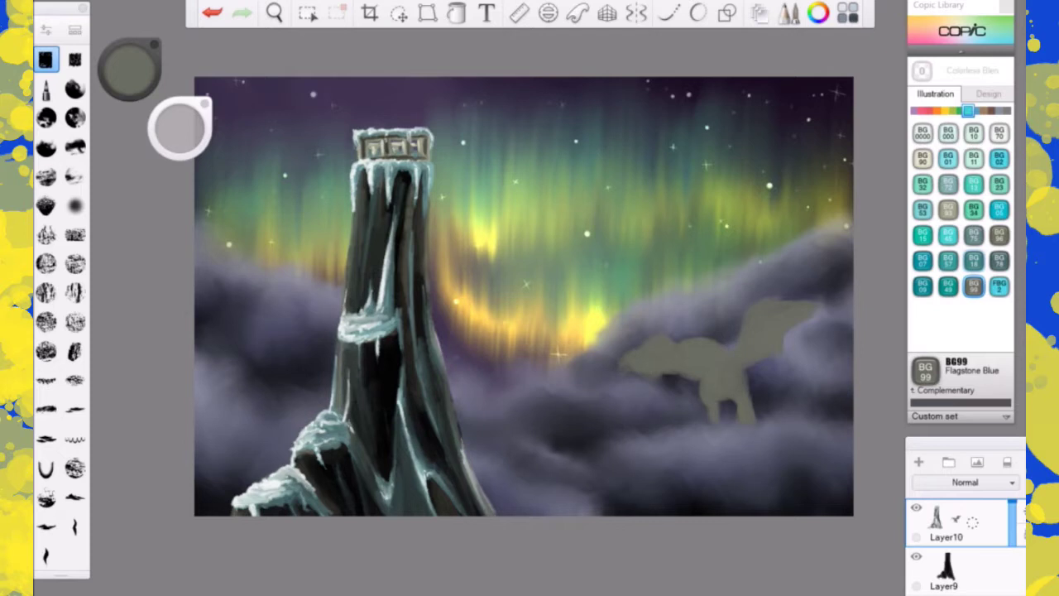
pyautogui.moveTo(662, 372); pyautogui.dragTo(680, 373)
# - Try a pale BG90 belly and a curved BG99 tail on the large creature, and remove the whole creature
pyautogui.click(922, 159)
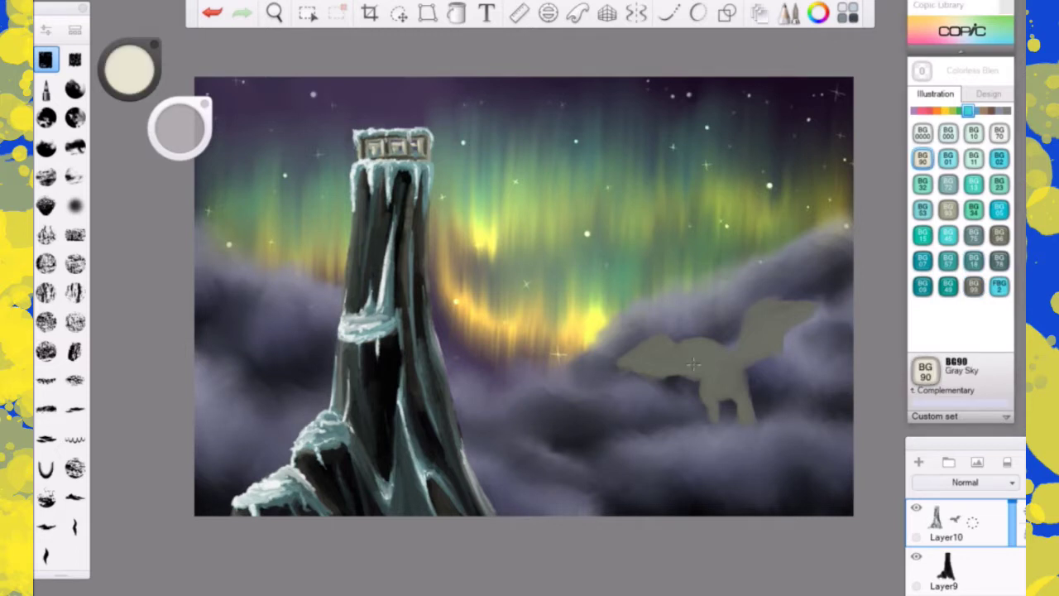
pyautogui.moveTo(693, 357)
pyautogui.mouseDown()
pyautogui.moveTo(718, 389)
pyautogui.moveTo(779, 389)
pyautogui.moveTo(765, 376)
pyautogui.moveTo(791, 413)
pyautogui.moveTo(766, 384)
pyautogui.mouseUp()
pyautogui.click(973, 286)
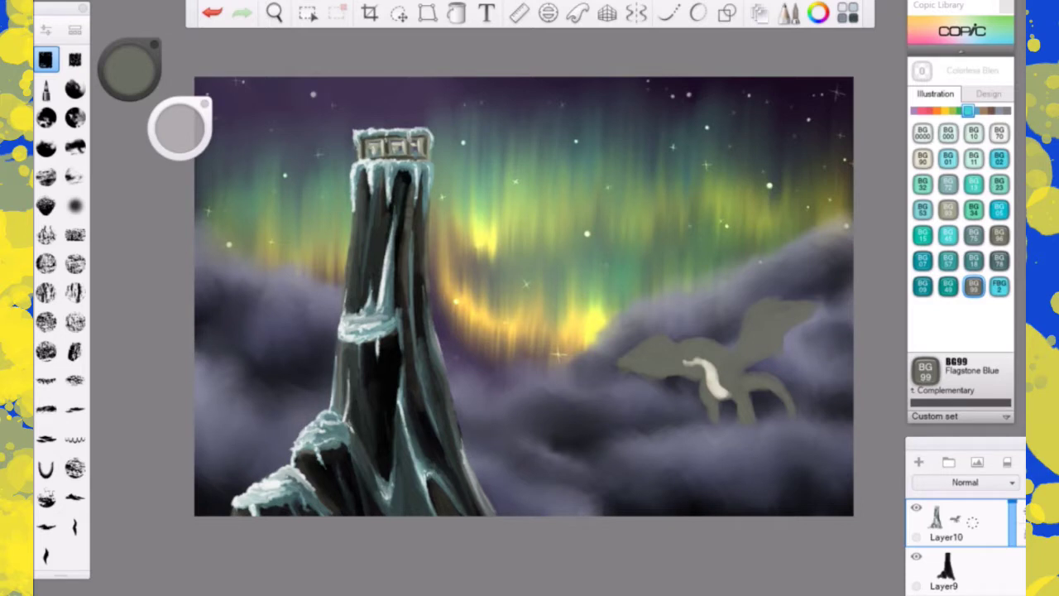
pyautogui.moveTo(623, 362)
pyautogui.mouseDown()
pyautogui.moveTo(703, 357)
pyautogui.moveTo(751, 324)
pyautogui.moveTo(732, 393)
pyautogui.moveTo(777, 396)
pyautogui.moveTo(751, 411)
pyautogui.mouseUp()
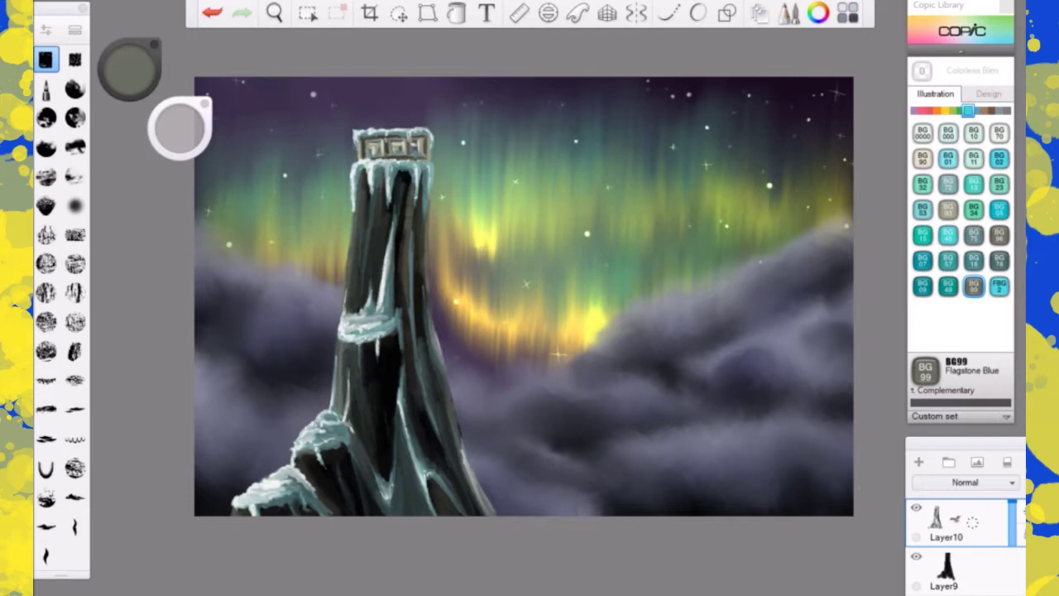
# - Paint a smaller flying dragon in BG99 over the right clouds, with a lowered head, legs, tail and two raised wings
pyautogui.click(46, 90)
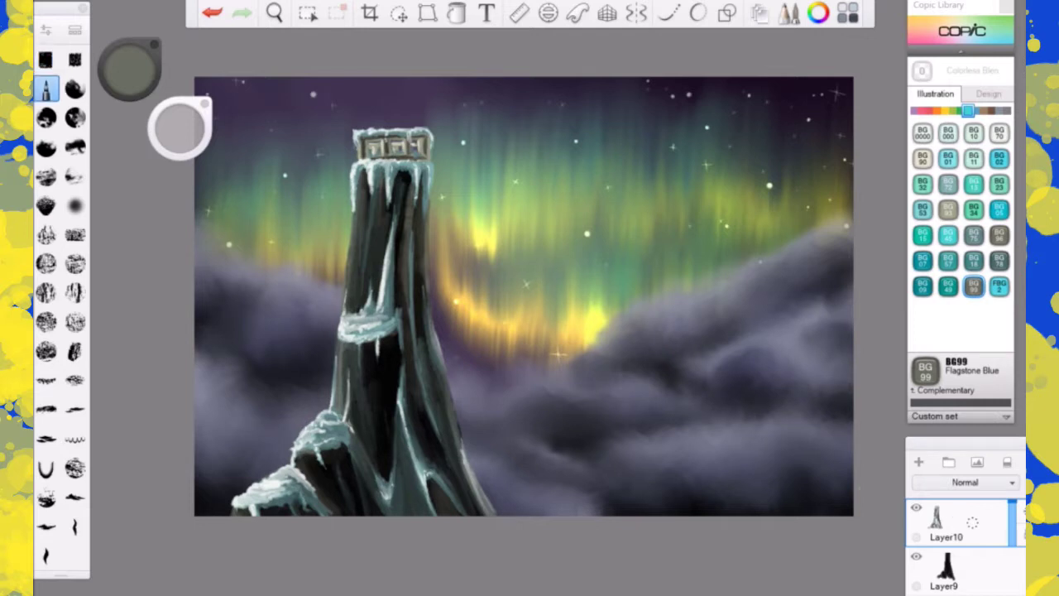
pyautogui.moveTo(698, 331)
pyautogui.mouseDown()
pyautogui.moveTo(725, 345)
pyautogui.moveTo(669, 320)
pyautogui.mouseUp()
pyautogui.moveTo(699, 374)
pyautogui.mouseDown()
pyautogui.moveTo(687, 371)
pyautogui.moveTo(697, 385)
pyautogui.moveTo(758, 351)
pyautogui.moveTo(722, 369)
pyautogui.mouseUp()
pyautogui.moveTo(762, 335); pyautogui.dragTo(784, 307)
pyautogui.moveTo(719, 370); pyautogui.dragTo(741, 366)
pyautogui.moveTo(738, 368)
pyautogui.mouseDown()
pyautogui.moveTo(794, 338)
pyautogui.moveTo(735, 380)
pyautogui.mouseUp()
pyautogui.moveTo(741, 333)
pyautogui.mouseDown()
pyautogui.moveTo(769, 257)
pyautogui.moveTo(757, 315)
pyautogui.moveTo(733, 341)
pyautogui.mouseUp()
pyautogui.moveTo(750, 279); pyautogui.dragTo(759, 260)
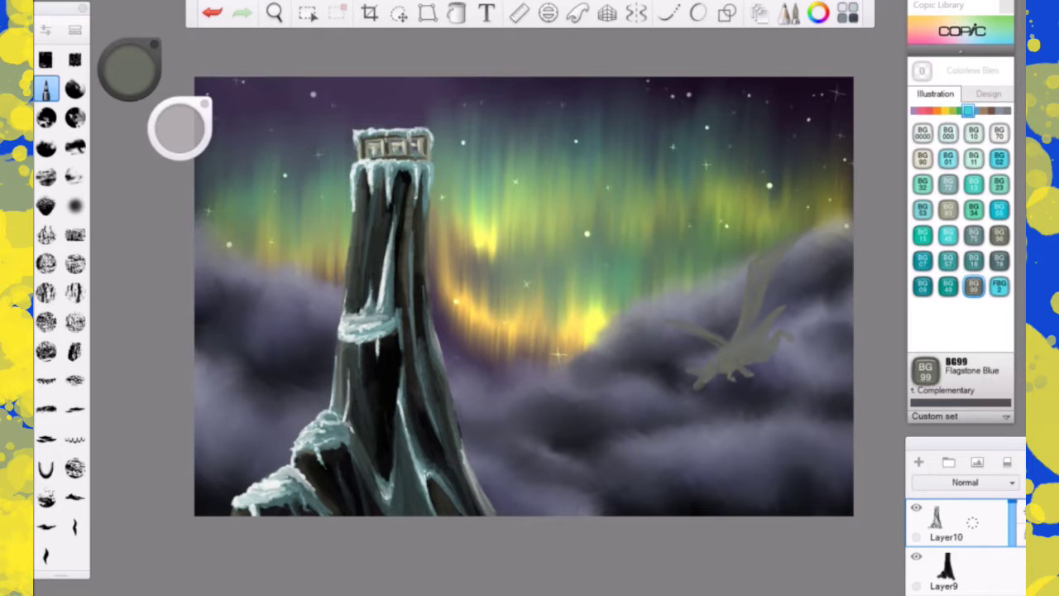
pyautogui.moveTo(669, 318)
pyautogui.mouseDown()
pyautogui.moveTo(653, 303)
pyautogui.moveTo(724, 336)
pyautogui.mouseUp()
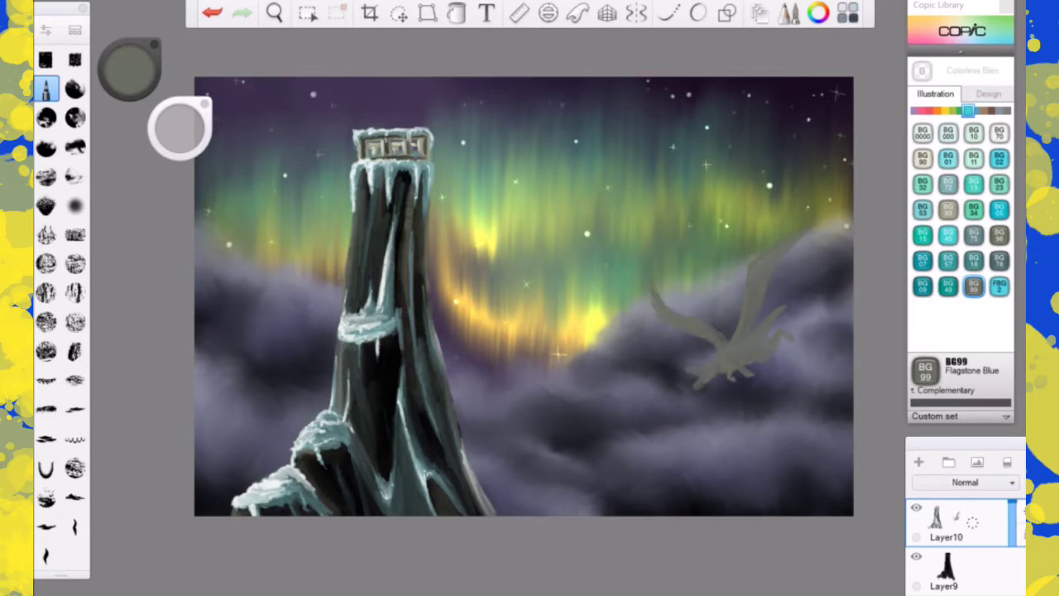
pyautogui.moveTo(780, 309); pyautogui.dragTo(795, 302)
# - Line the dragon's underside and rear edge with BG90, and add short BG53 Ice Mint strokes at its head
pyautogui.click(922, 158)
pyautogui.moveTo(712, 375)
pyautogui.mouseDown()
pyautogui.moveTo(700, 386)
pyautogui.moveTo(754, 360)
pyautogui.moveTo(773, 317)
pyautogui.moveTo(804, 296)
pyautogui.mouseUp()
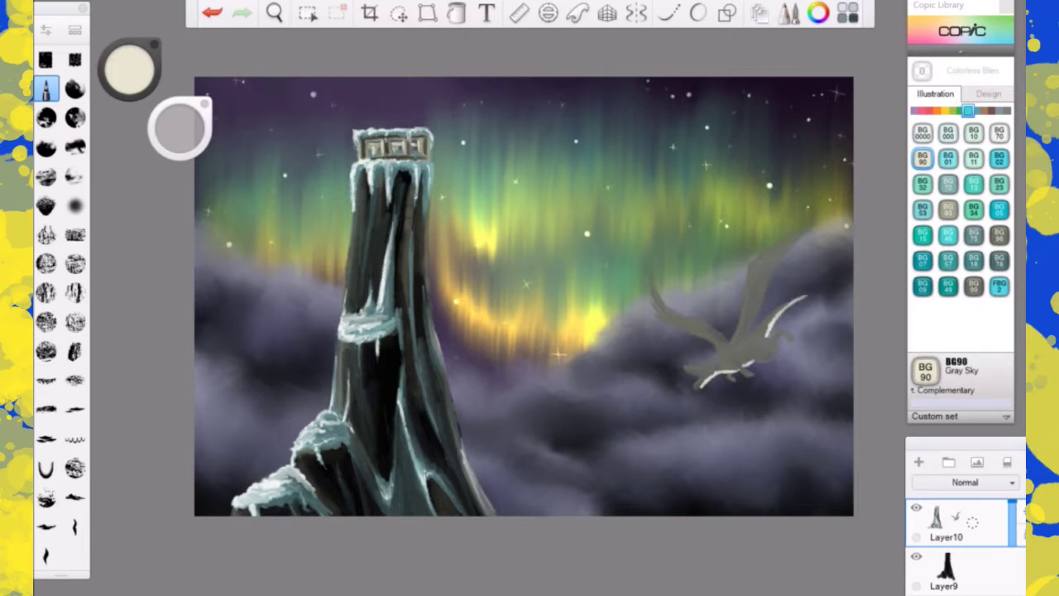
pyautogui.click(922, 209)
pyautogui.moveTo(689, 373)
pyautogui.mouseDown()
pyautogui.moveTo(695, 382)
pyautogui.moveTo(701, 373)
pyautogui.moveTo(686, 383)
pyautogui.mouseUp()
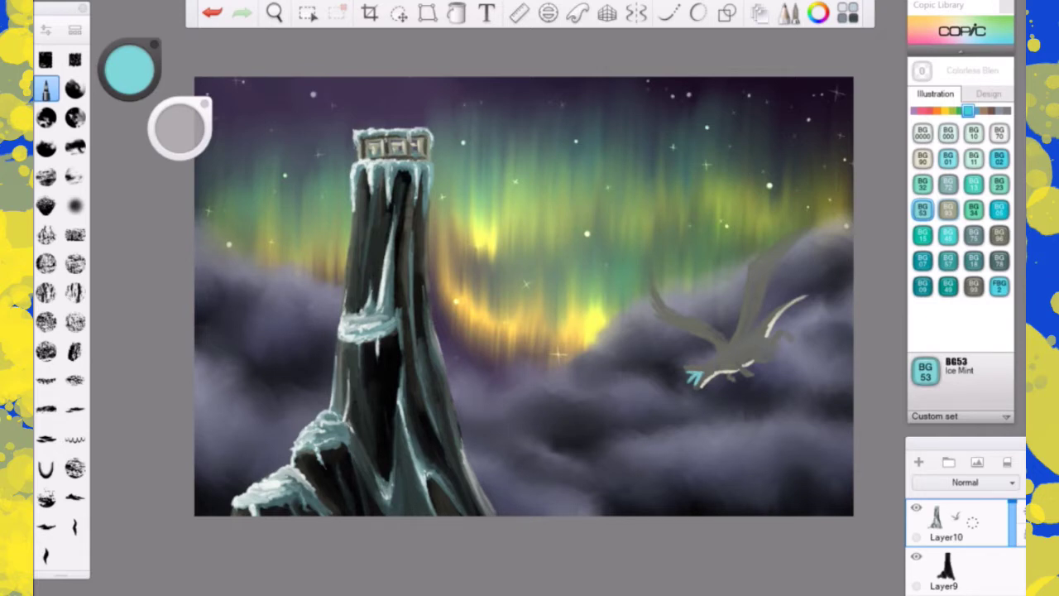
# - Darken BG99 to a near-black tone and paint the tips of both dragon wings with it
pyautogui.click(973, 286)
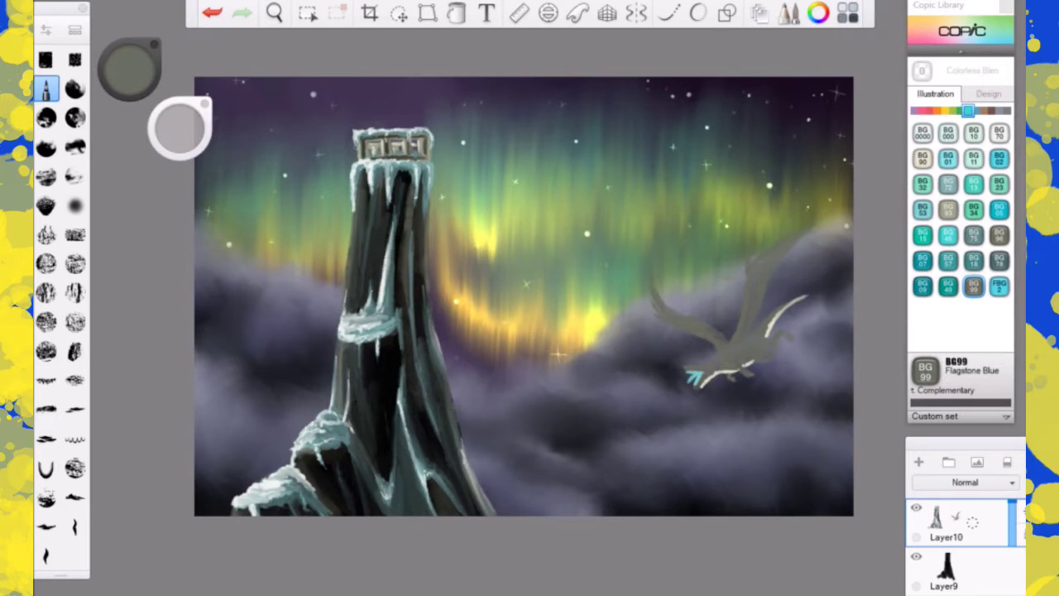
pyautogui.moveTo(129, 70); pyautogui.dragTo(129, 100)
pyautogui.moveTo(749, 269); pyautogui.dragTo(749, 248)
pyautogui.moveTo(653, 299); pyautogui.dragTo(660, 317)
pyautogui.moveTo(648, 292); pyautogui.dragTo(662, 317)
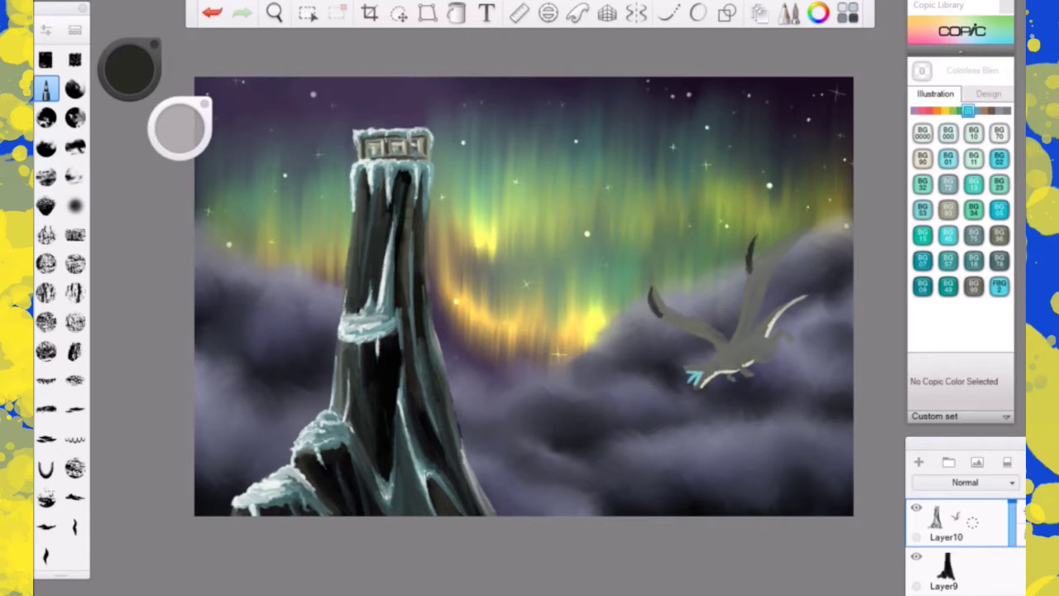
# - Add near-black marks for the rear wing's outer tips and on the dragon's hind foot, back and head
pyautogui.moveTo(823, 213)
pyautogui.mouseDown()
pyautogui.moveTo(806, 224)
pyautogui.moveTo(800, 264)
pyautogui.mouseUp()
pyautogui.moveTo(793, 336); pyautogui.dragTo(795, 341)
pyautogui.moveTo(753, 341); pyautogui.dragTo(762, 349)
pyautogui.moveTo(690, 369); pyautogui.dragTo(716, 359)
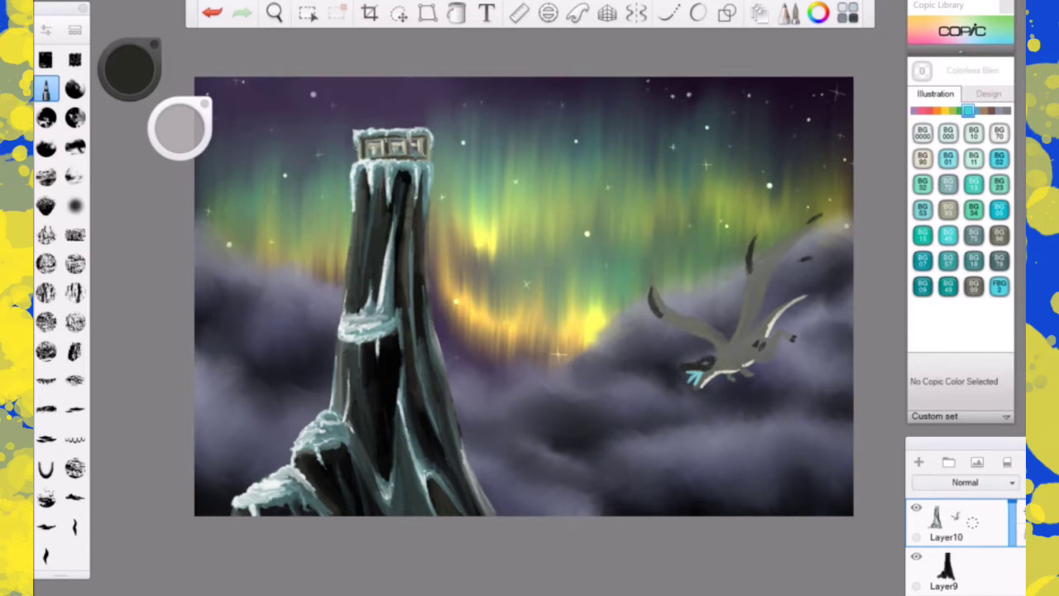
pyautogui.moveTo(715, 361); pyautogui.dragTo(782, 308)
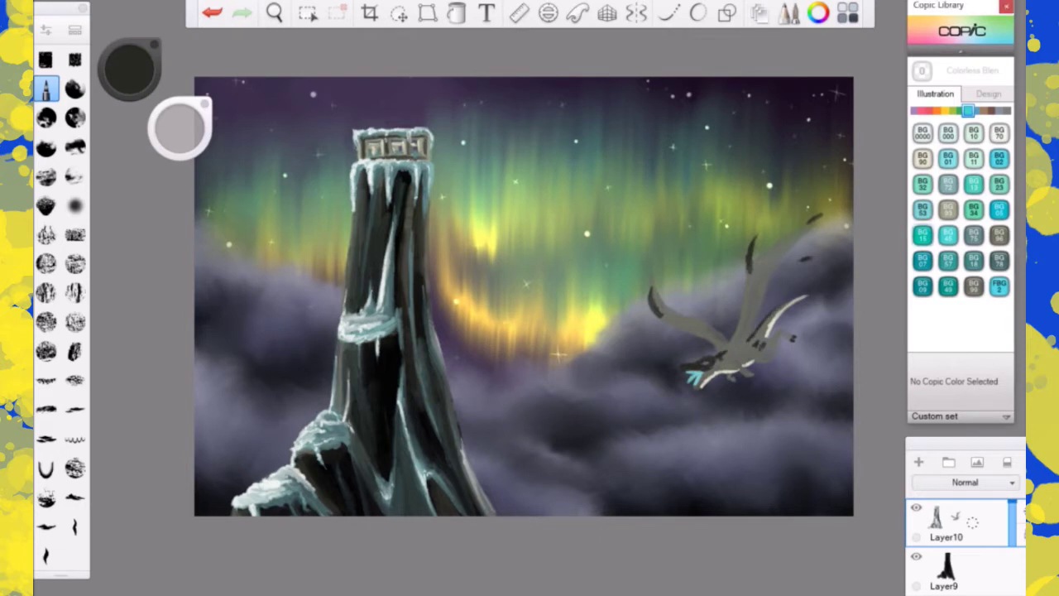
# - Paint the dragon's eye and accents at its mouth with BG15 Aqua, undoing one stroke
pyautogui.click(922, 236)
pyautogui.click(212, 13)
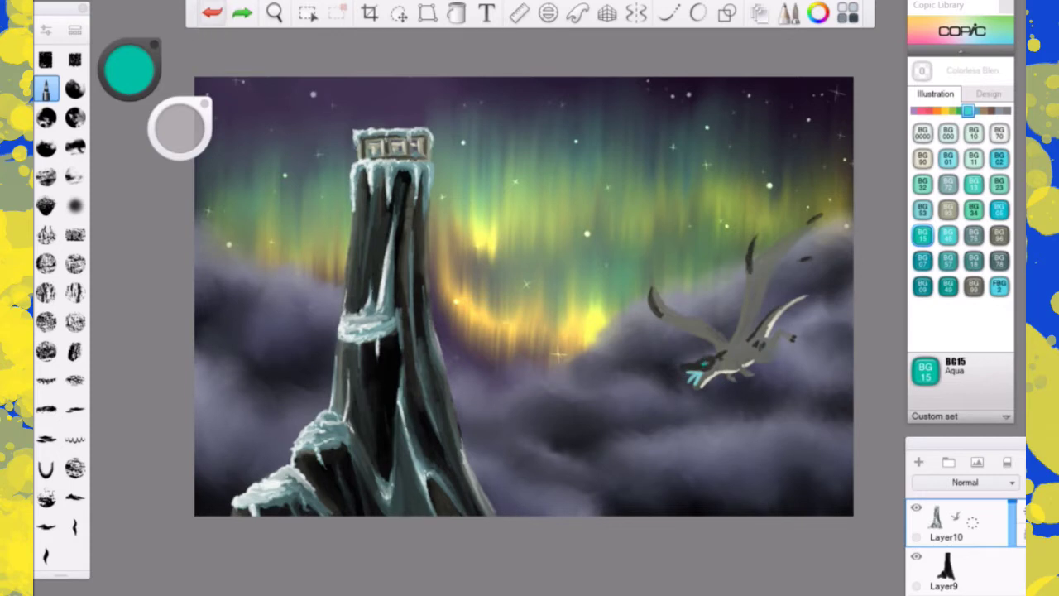
pyautogui.moveTo(709, 362)
pyautogui.mouseDown()
pyautogui.moveTo(694, 382)
pyautogui.moveTo(700, 372)
pyautogui.mouseUp()
# - Darken BG99 to a near-black tone and add a short spike at the back of the dragon's head
pyautogui.click(974, 285)
pyautogui.moveTo(129, 69); pyautogui.dragTo(130, 95)
pyautogui.moveTo(713, 355); pyautogui.dragTo(721, 342)
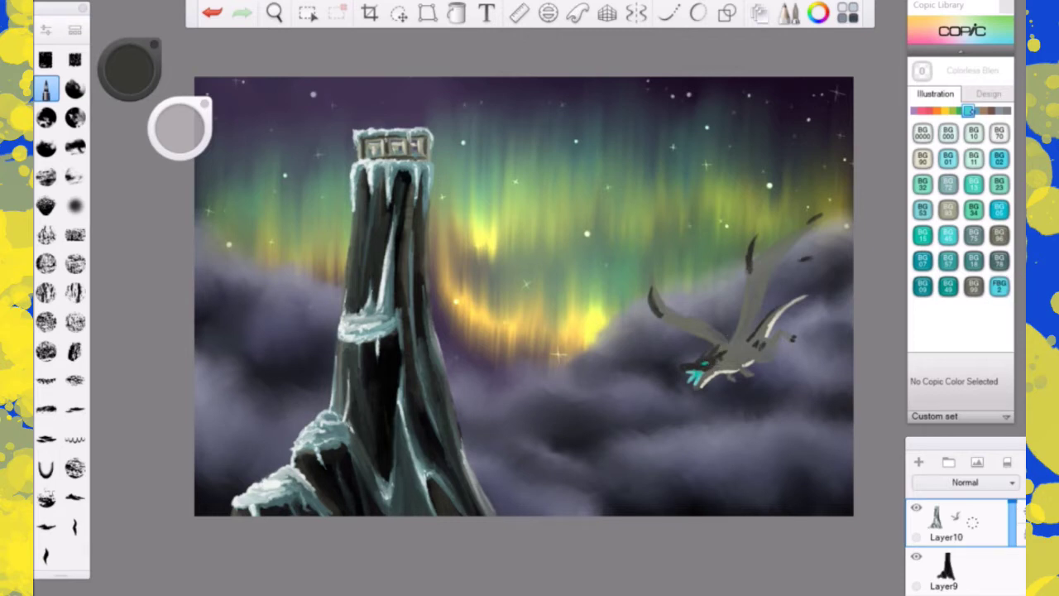
pyautogui.click(982, 110)
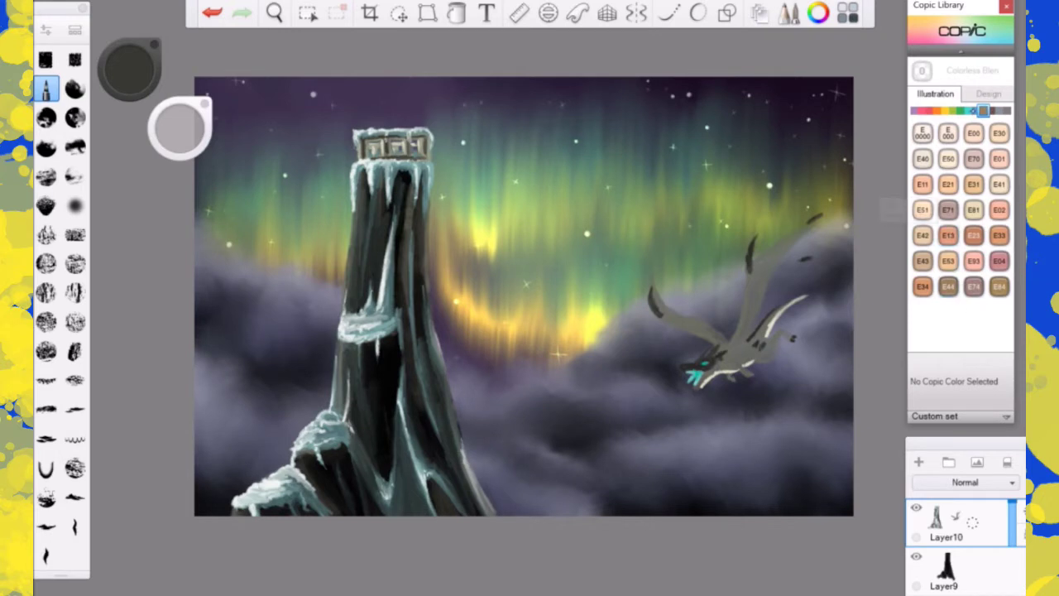
pyautogui.click(974, 110)
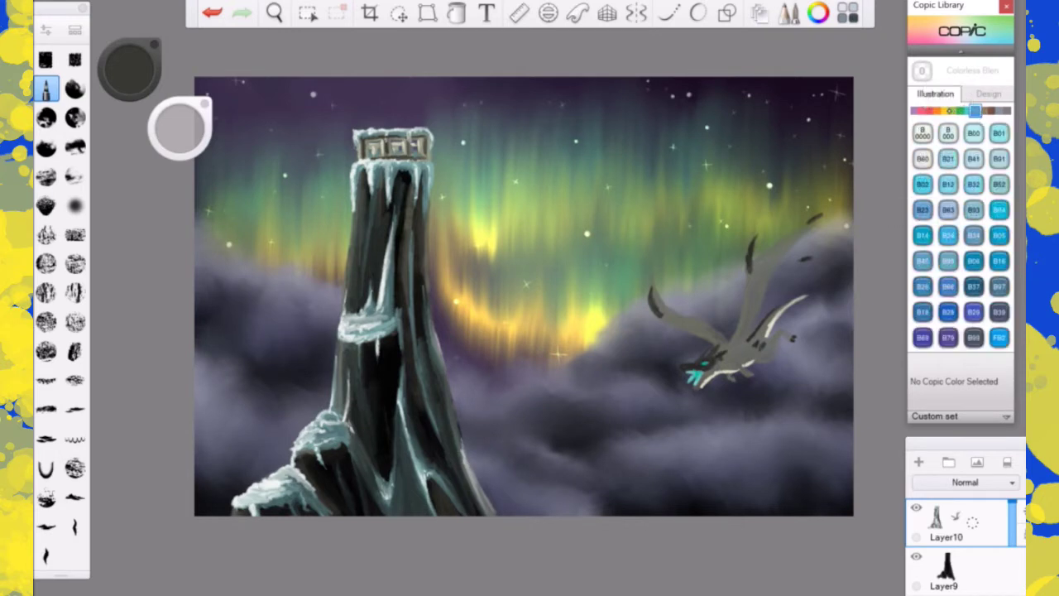
pyautogui.click(915, 110)
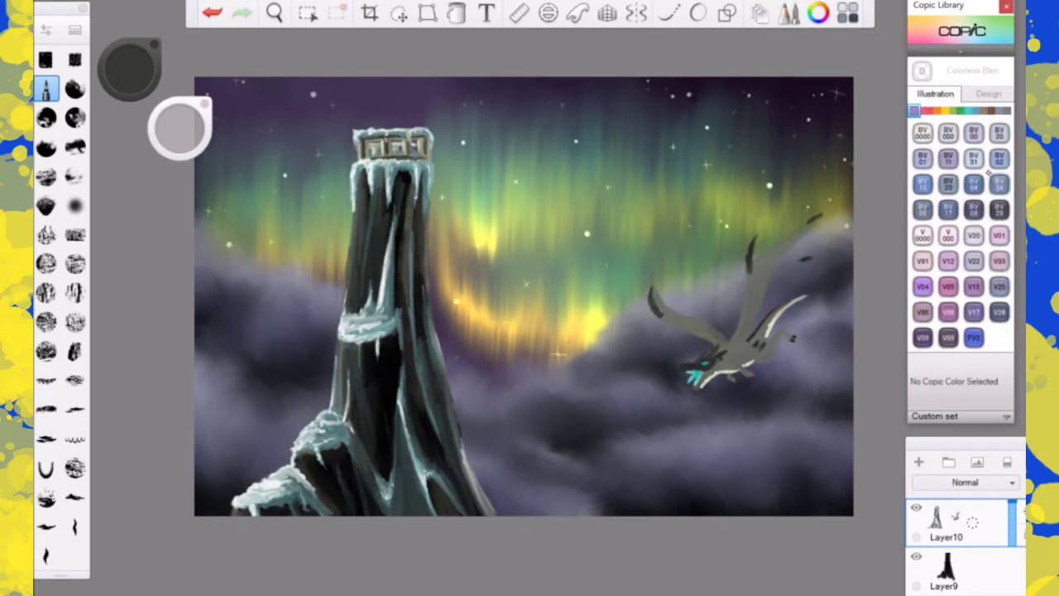
pyautogui.click(959, 110)
pyautogui.click(922, 286)
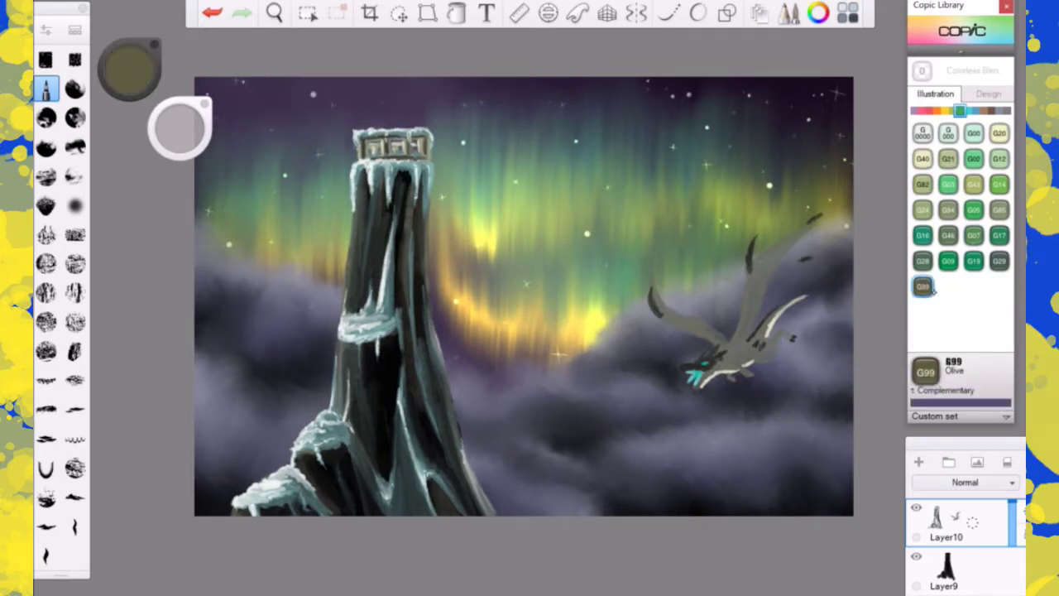
pyautogui.click(968, 110)
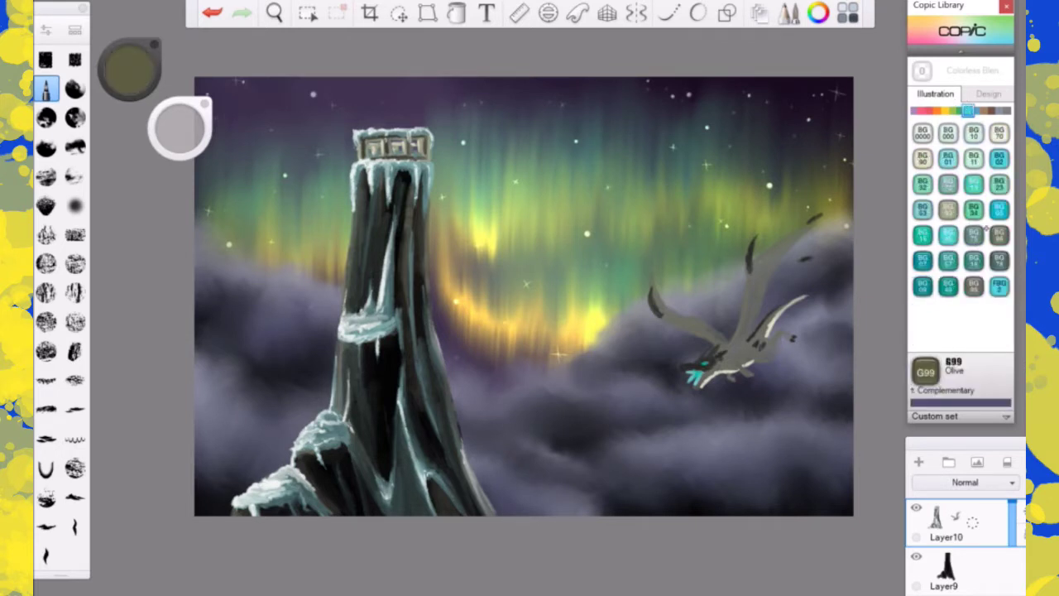
pyautogui.click(974, 285)
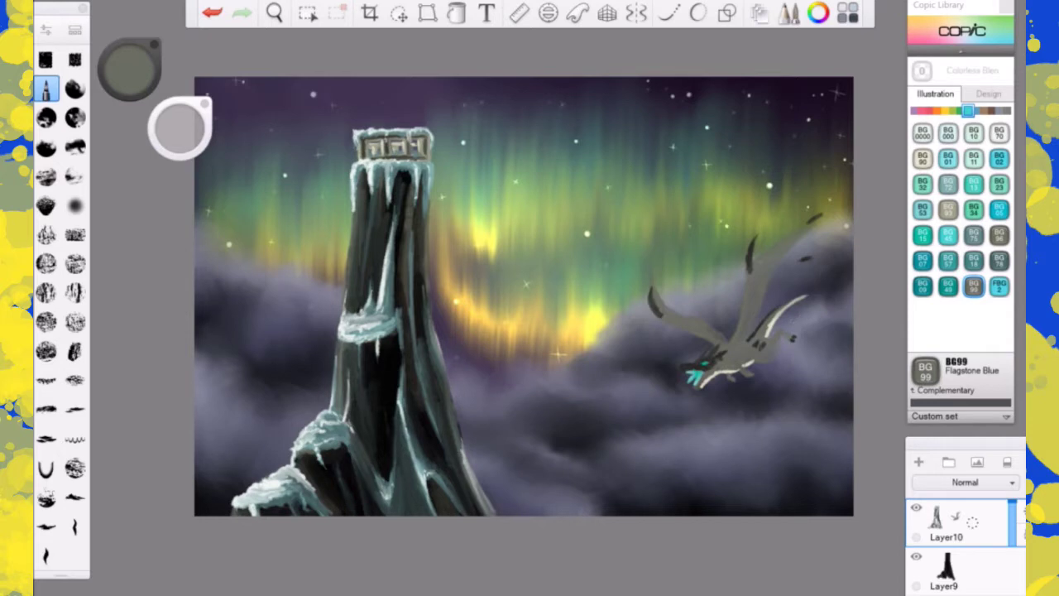
# - Fill the membranes of both dragon wings with BG93 Green Gray, out to the dark tips
pyautogui.click(948, 209)
pyautogui.moveTo(738, 347)
pyautogui.mouseDown()
pyautogui.moveTo(749, 310)
pyautogui.moveTo(765, 309)
pyautogui.moveTo(749, 331)
pyautogui.mouseUp()
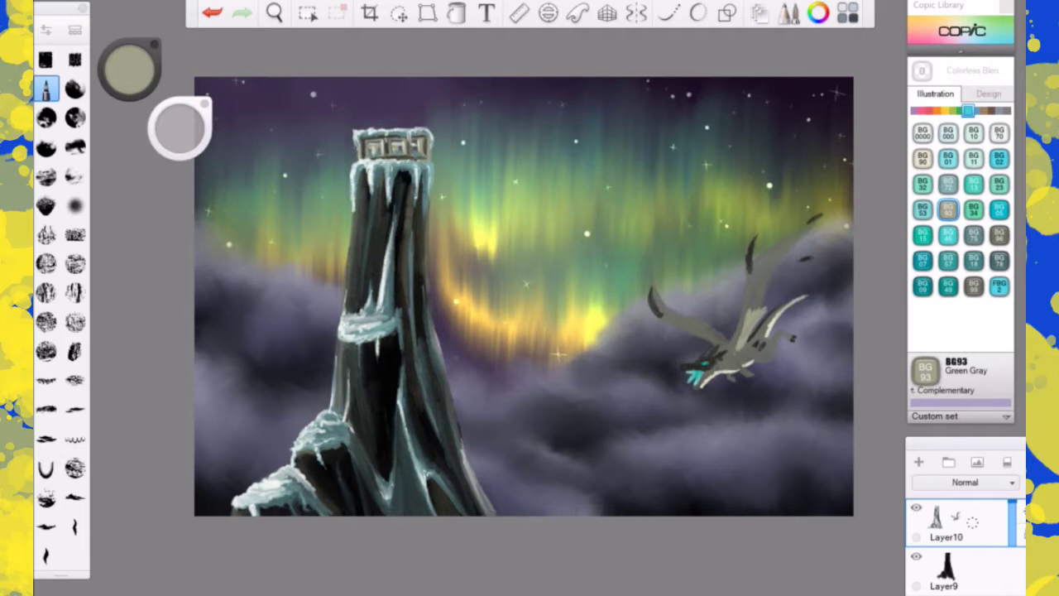
pyautogui.moveTo(765, 311); pyautogui.dragTo(807, 240)
pyautogui.moveTo(759, 257)
pyautogui.mouseDown()
pyautogui.moveTo(771, 240)
pyautogui.moveTo(763, 252)
pyautogui.moveTo(805, 231)
pyautogui.moveTo(764, 268)
pyautogui.moveTo(759, 311)
pyautogui.mouseUp()
pyautogui.moveTo(788, 266); pyautogui.dragTo(764, 295)
pyautogui.moveTo(797, 257); pyautogui.dragTo(770, 281)
pyautogui.moveTo(784, 262)
pyautogui.mouseDown()
pyautogui.moveTo(760, 287)
pyautogui.moveTo(802, 241)
pyautogui.mouseUp()
pyautogui.moveTo(771, 276); pyautogui.dragTo(800, 253)
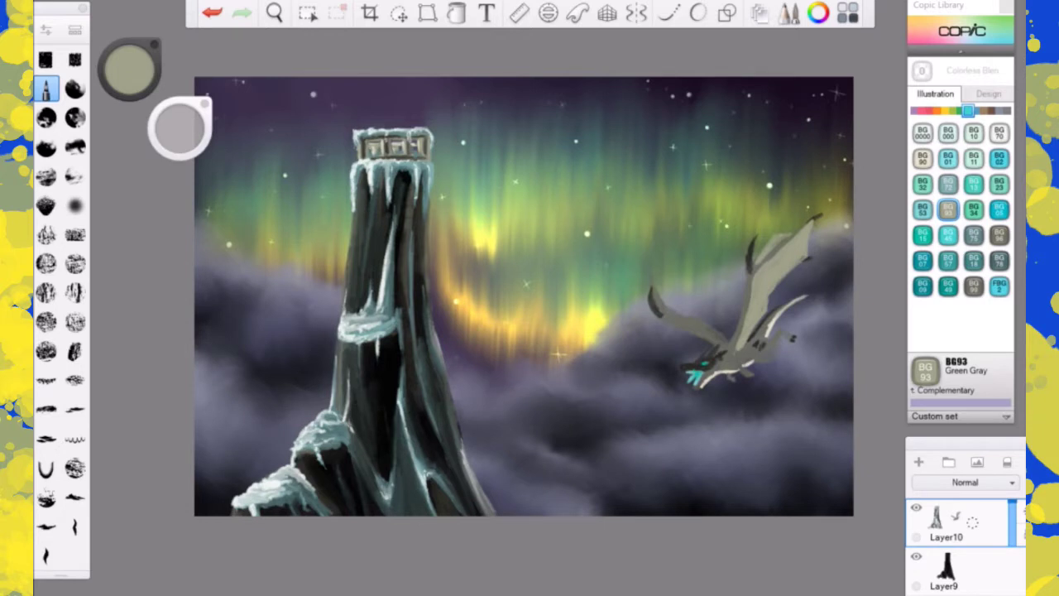
pyautogui.moveTo(662, 299); pyautogui.dragTo(700, 317)
pyautogui.moveTo(679, 316)
pyautogui.mouseDown()
pyautogui.moveTo(723, 337)
pyautogui.moveTo(708, 321)
pyautogui.moveTo(718, 338)
pyautogui.moveTo(678, 320)
pyautogui.moveTo(711, 333)
pyautogui.moveTo(713, 320)
pyautogui.mouseUp()
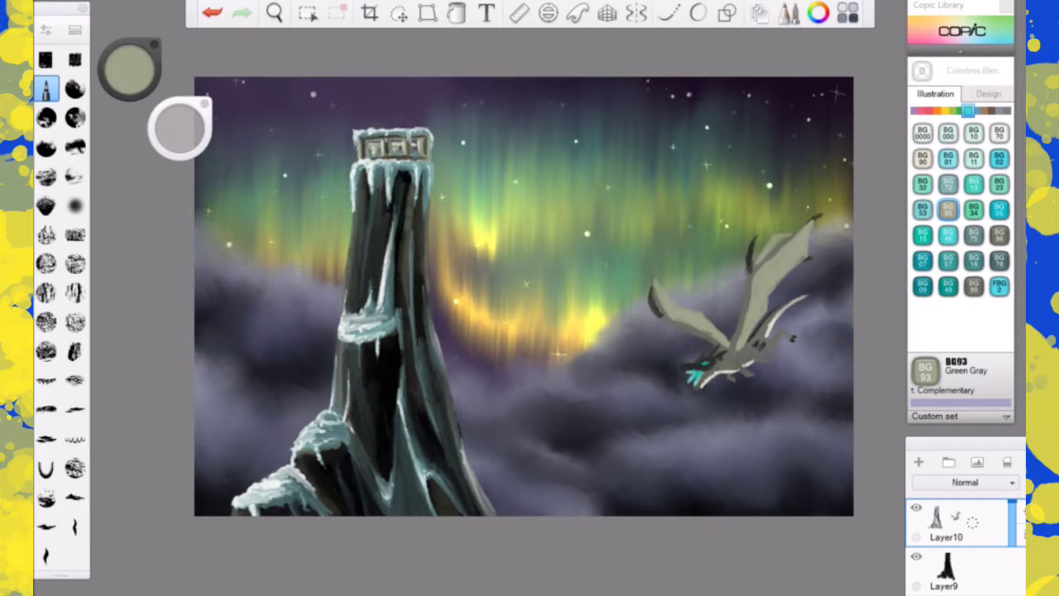
# - Mute YR27 to a reddish brown and repaint the dragon's body, legs and both wing arms with it
pyautogui.click(937, 111)
pyautogui.click(922, 261)
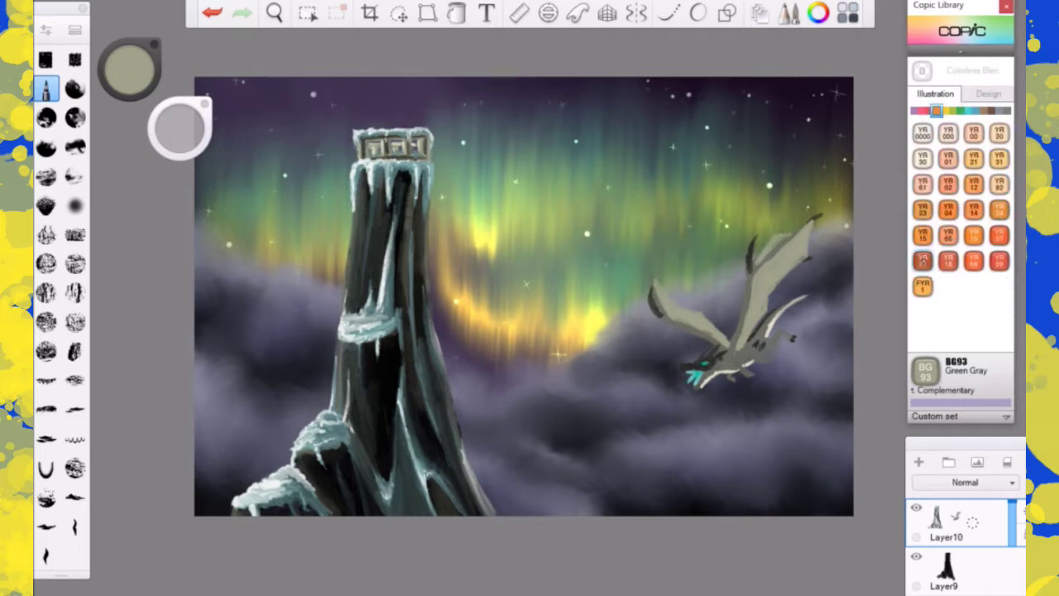
pyautogui.moveTo(143, 65); pyautogui.dragTo(105, 62)
pyautogui.moveTo(697, 389)
pyautogui.mouseDown()
pyautogui.moveTo(727, 356)
pyautogui.moveTo(755, 258)
pyautogui.moveTo(751, 269)
pyautogui.moveTo(760, 264)
pyautogui.mouseUp()
pyautogui.moveTo(806, 221); pyautogui.dragTo(741, 311)
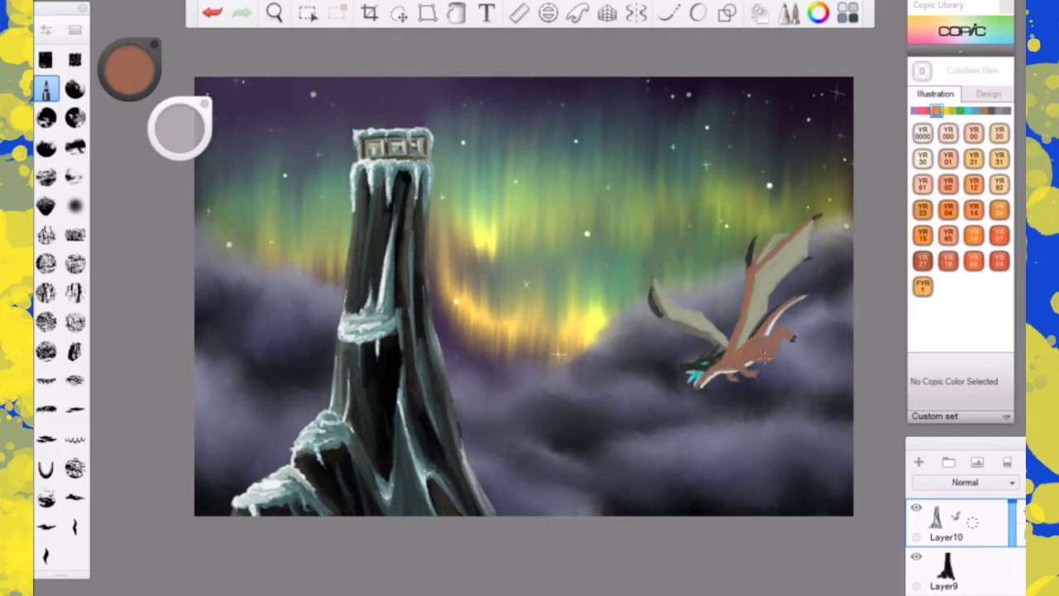
pyautogui.moveTo(653, 281); pyautogui.dragTo(659, 307)
# - Darken the brown to near-black and paint the dragon's tail edge, haunch spots, wing tips and head markings
pyautogui.moveTo(129, 70)
pyautogui.mouseDown()
pyautogui.moveTo(130, 126)
pyautogui.moveTo(130, 65)
pyautogui.mouseUp()
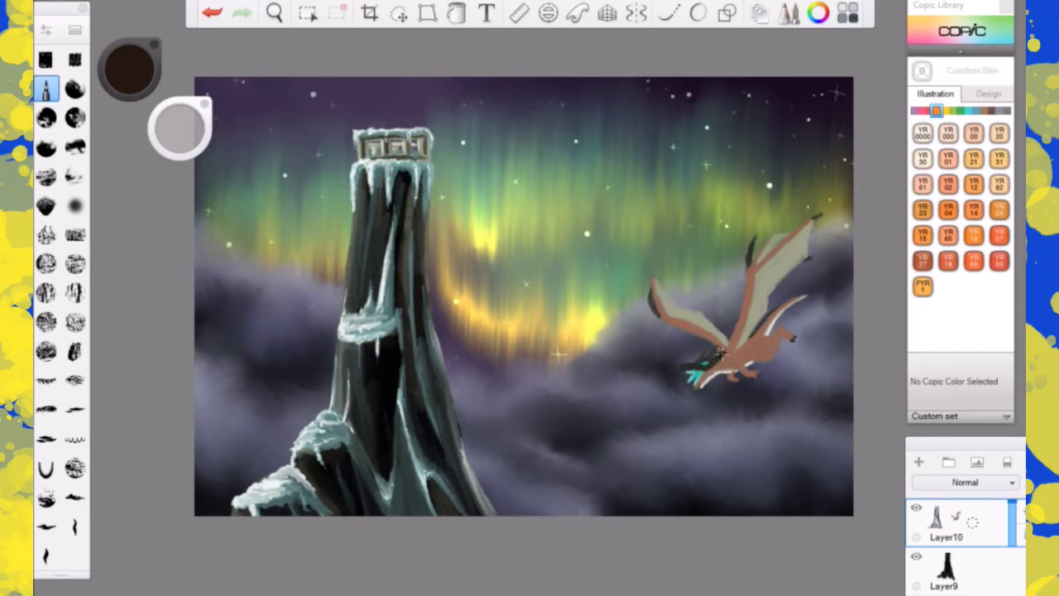
pyautogui.moveTo(755, 348)
pyautogui.mouseDown()
pyautogui.moveTo(768, 341)
pyautogui.moveTo(756, 328)
pyautogui.moveTo(805, 290)
pyautogui.mouseUp()
pyautogui.moveTo(773, 235); pyautogui.dragTo(820, 216)
pyautogui.moveTo(803, 260); pyautogui.dragTo(811, 257)
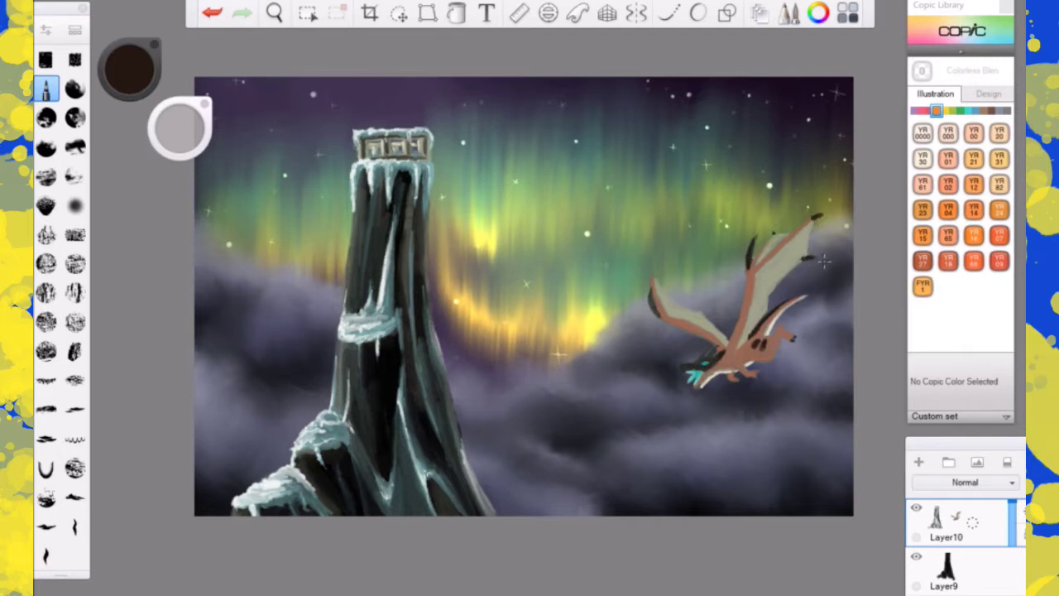
pyautogui.moveTo(696, 311)
pyautogui.mouseDown()
pyautogui.moveTo(654, 304)
pyautogui.moveTo(654, 278)
pyautogui.moveTo(651, 293)
pyautogui.mouseUp()
pyautogui.moveTo(718, 360)
pyautogui.mouseDown()
pyautogui.moveTo(716, 345)
pyautogui.moveTo(692, 369)
pyautogui.moveTo(701, 364)
pyautogui.moveTo(701, 385)
pyautogui.mouseUp()
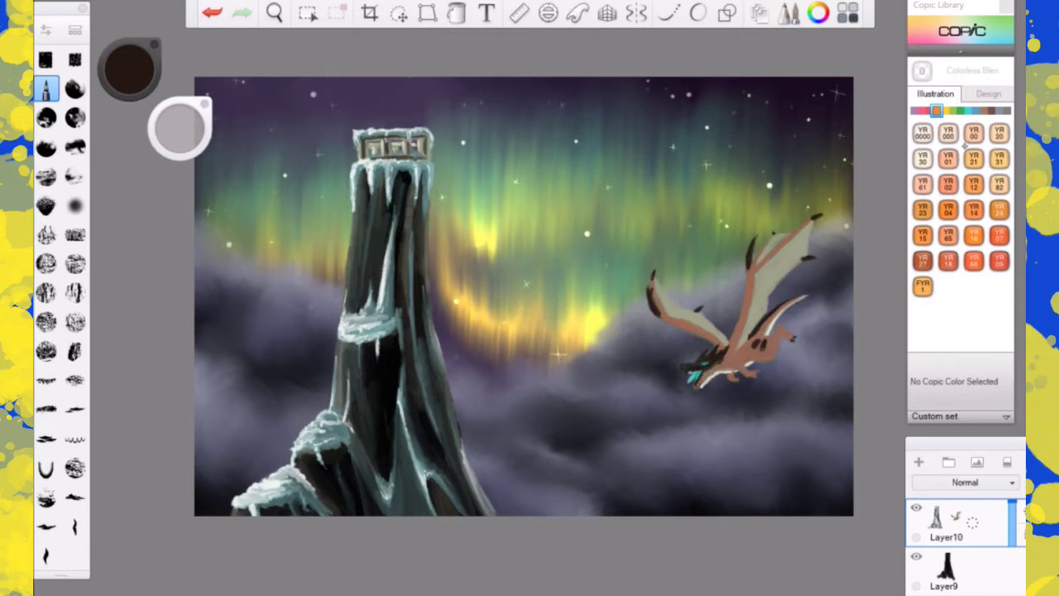
# - Recolour both wing membranes in a warm tan, starting from YR24 Pale Sepia and desaturating it
pyautogui.click(998, 210)
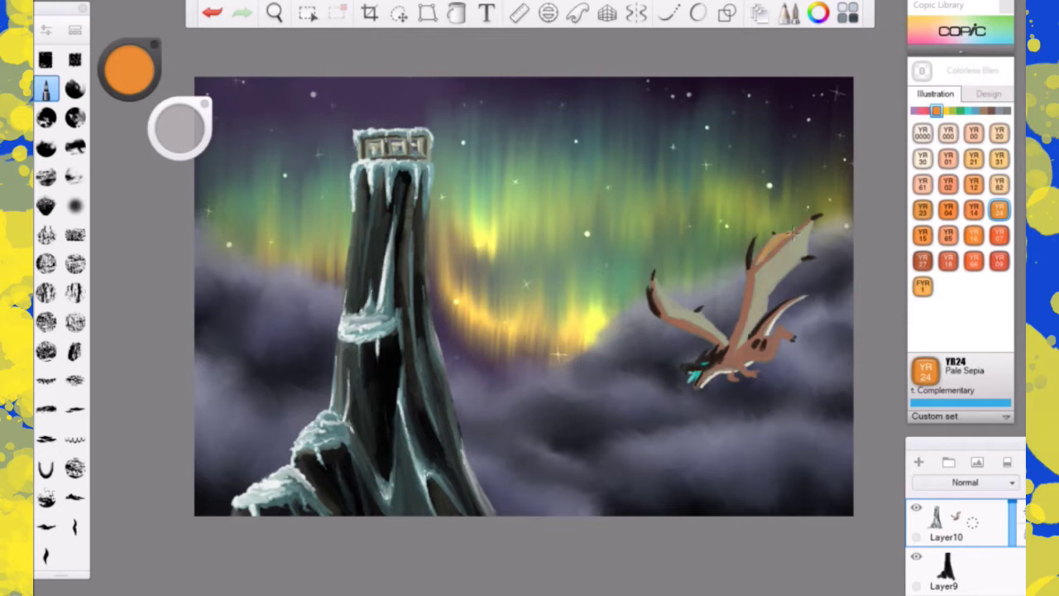
pyautogui.hotkey('ctrl', 'z')
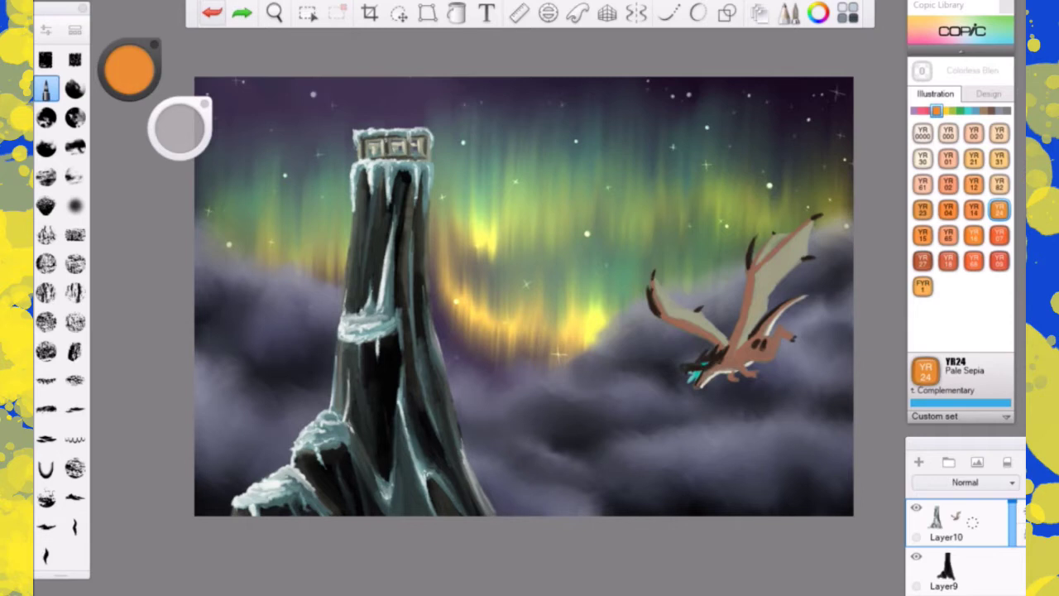
pyautogui.moveTo(679, 311); pyautogui.dragTo(726, 343)
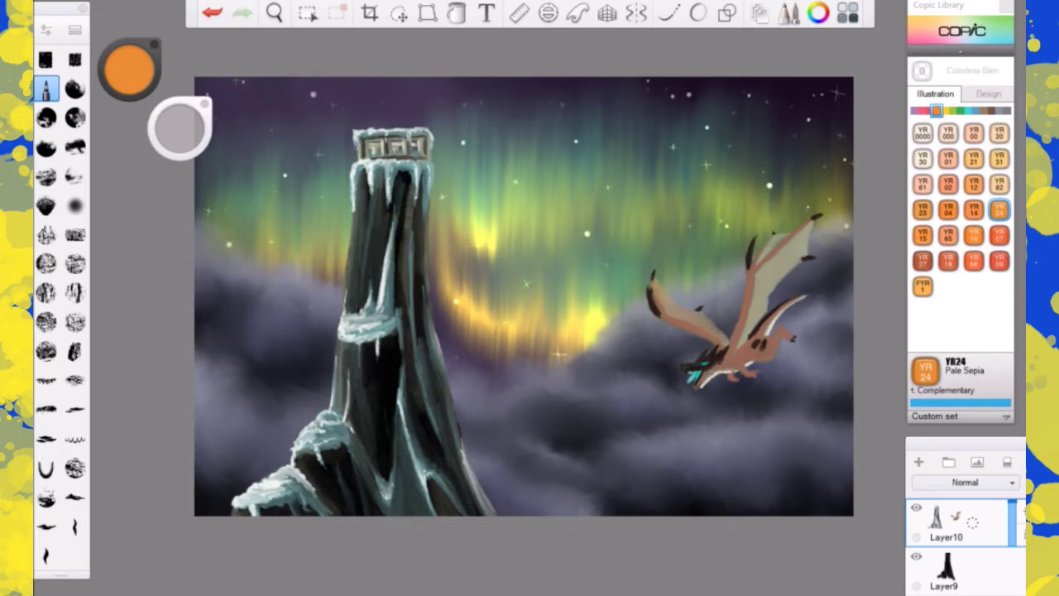
pyautogui.moveTo(130, 71); pyautogui.dragTo(84, 131)
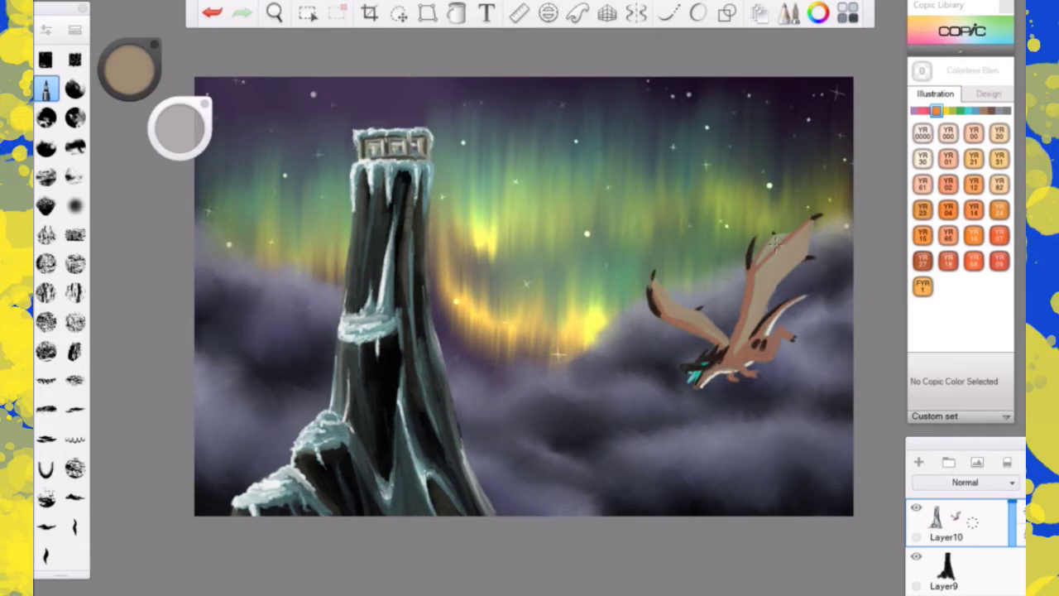
# - Touch up the dragon's body in its sampled reddish brown and the underside and tail in the sampled cream
pyautogui.click(128, 71)
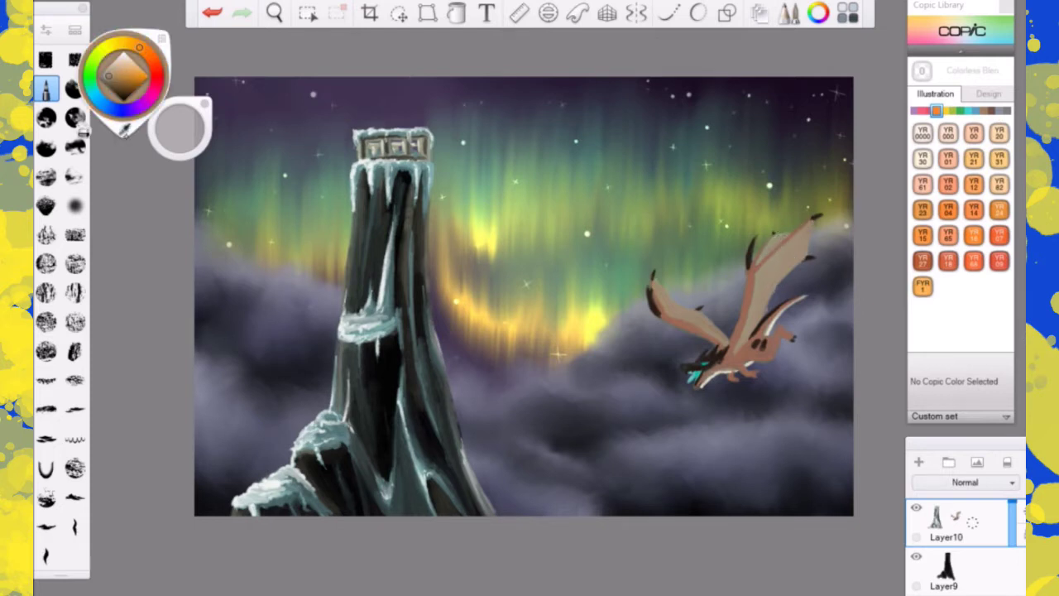
pyautogui.click(84, 130)
pyautogui.click(742, 343)
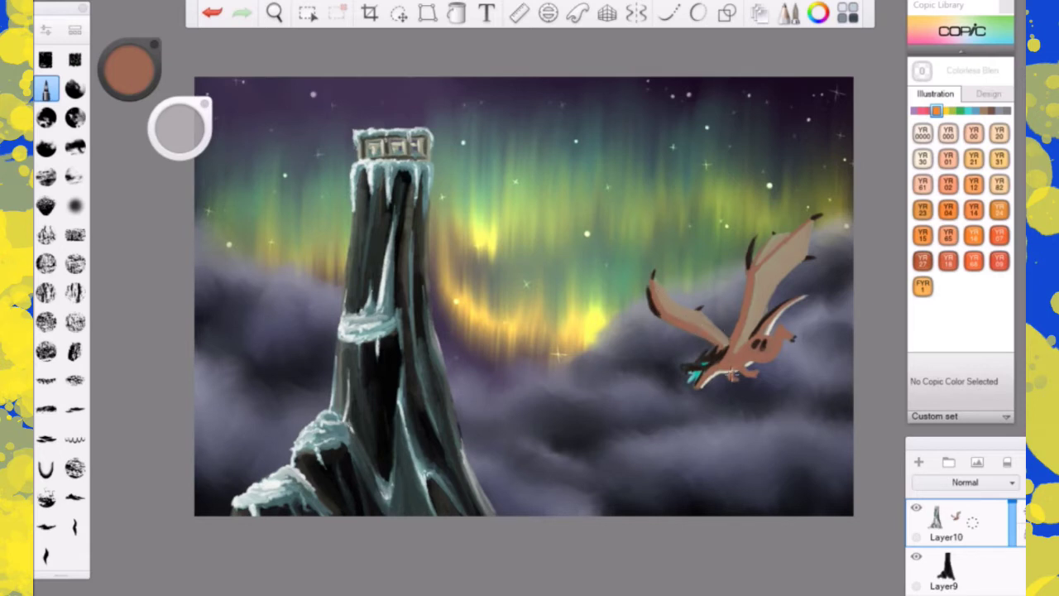
pyautogui.click(130, 68)
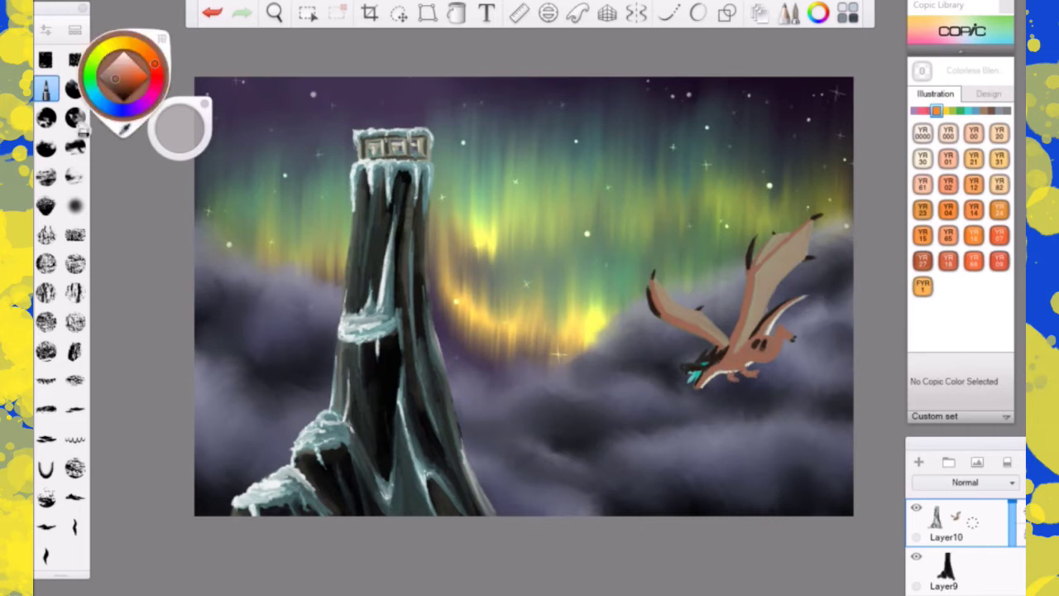
pyautogui.click(733, 368)
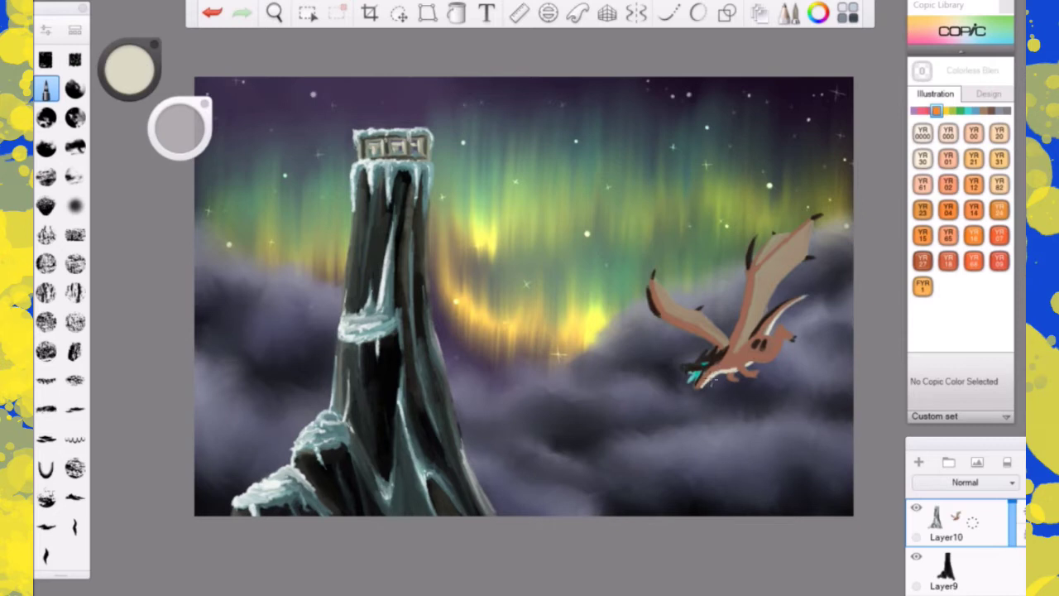
pyautogui.moveTo(763, 330); pyautogui.dragTo(808, 295)
# - Sample the body brown, darken it, and shade along the arms of both dragon wings
pyautogui.keyDown('alt'); pyautogui.click(748, 354); pyautogui.keyUp('alt')
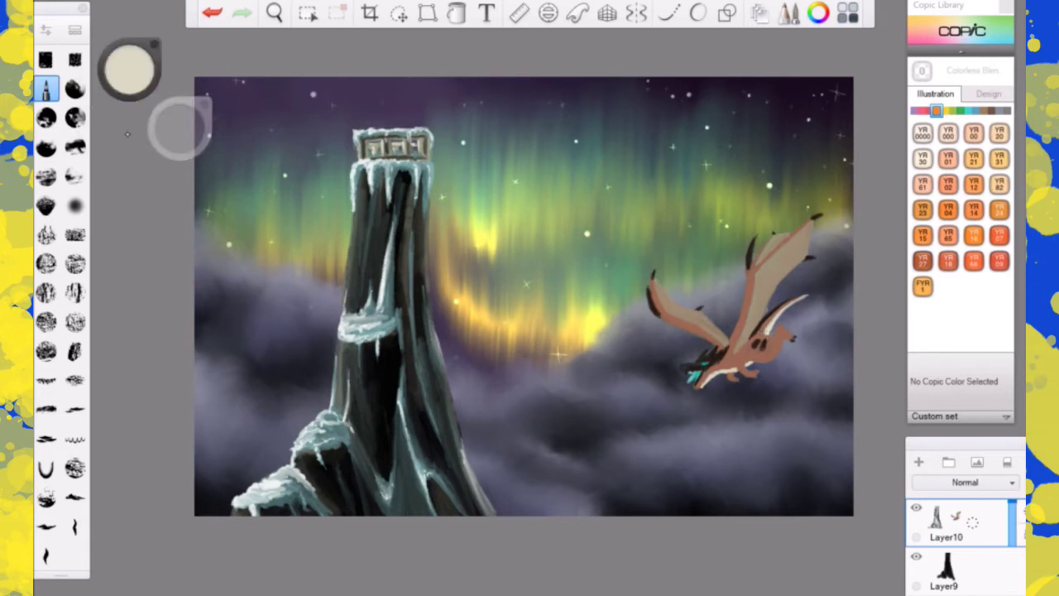
pyautogui.moveTo(128, 66); pyautogui.dragTo(128, 83)
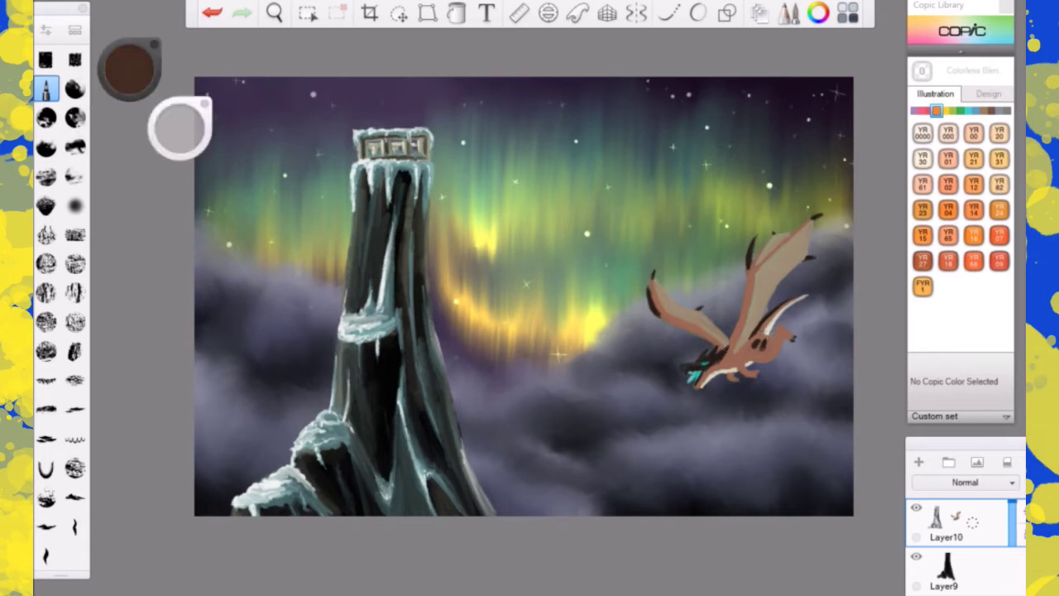
pyautogui.moveTo(731, 355); pyautogui.dragTo(750, 295)
pyautogui.moveTo(730, 351); pyautogui.dragTo(759, 263)
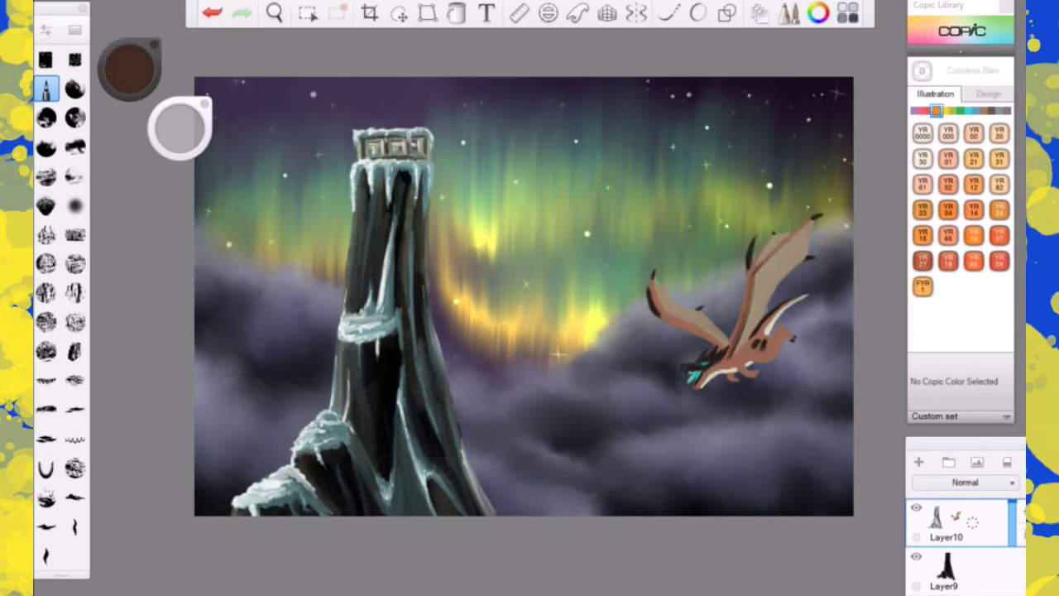
pyautogui.moveTo(748, 303); pyautogui.dragTo(753, 285)
pyautogui.moveTo(659, 301)
pyautogui.mouseDown()
pyautogui.moveTo(655, 287)
pyautogui.moveTo(680, 319)
pyautogui.moveTo(669, 316)
pyautogui.moveTo(716, 336)
pyautogui.mouseUp()
pyautogui.moveTo(655, 283)
pyautogui.mouseDown()
pyautogui.moveTo(672, 313)
pyautogui.moveTo(720, 341)
pyautogui.moveTo(686, 318)
pyautogui.mouseUp()
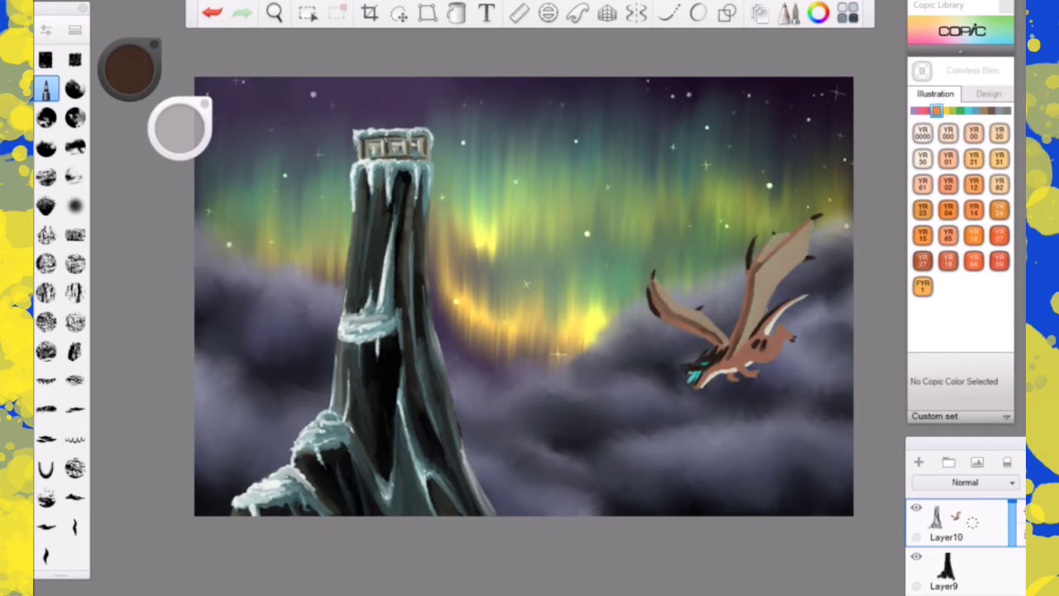
# - Shade the dragon's lower body, legs and haunch with the dark brown
pyautogui.moveTo(705, 380); pyautogui.dragTo(734, 366)
pyautogui.moveTo(752, 359); pyautogui.dragTo(773, 354)
pyautogui.moveTo(751, 358)
pyautogui.mouseDown()
pyautogui.moveTo(770, 360)
pyautogui.moveTo(783, 338)
pyautogui.moveTo(769, 356)
pyautogui.moveTo(726, 366)
pyautogui.mouseUp()
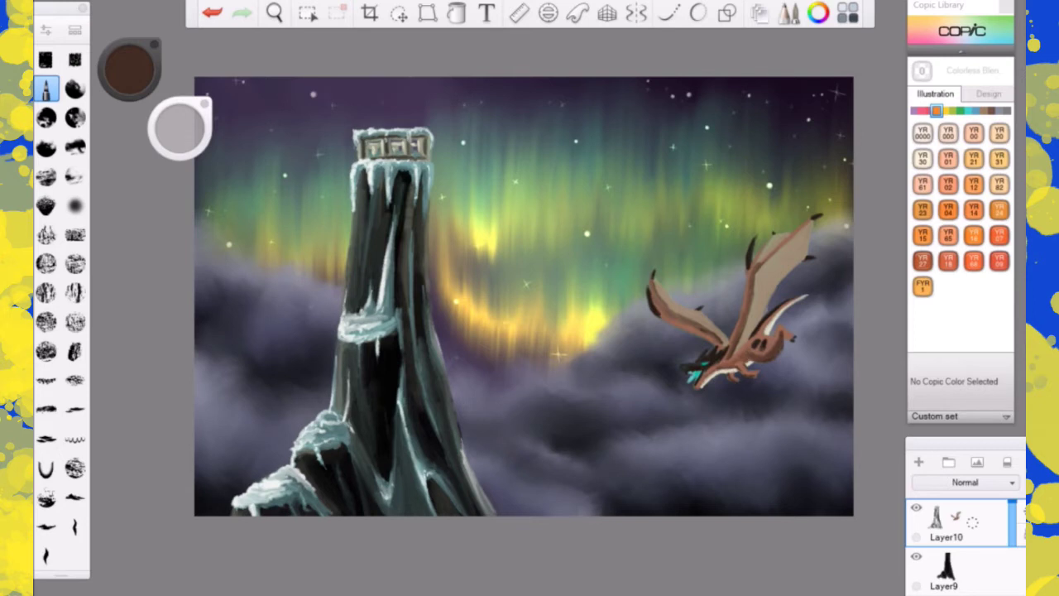
pyautogui.moveTo(781, 325)
pyautogui.mouseDown()
pyautogui.moveTo(790, 334)
pyautogui.moveTo(779, 330)
pyautogui.mouseUp()
# - Sample a mid brown from the dragon's haunch and blend the haunch shading beside the tail with it
pyautogui.moveTo(129, 70)
pyautogui.click(84, 132)
pyautogui.click(770, 338)
pyautogui.moveTo(782, 327)
pyautogui.mouseDown()
pyautogui.moveTo(750, 353)
pyautogui.moveTo(773, 335)
pyautogui.mouseUp()
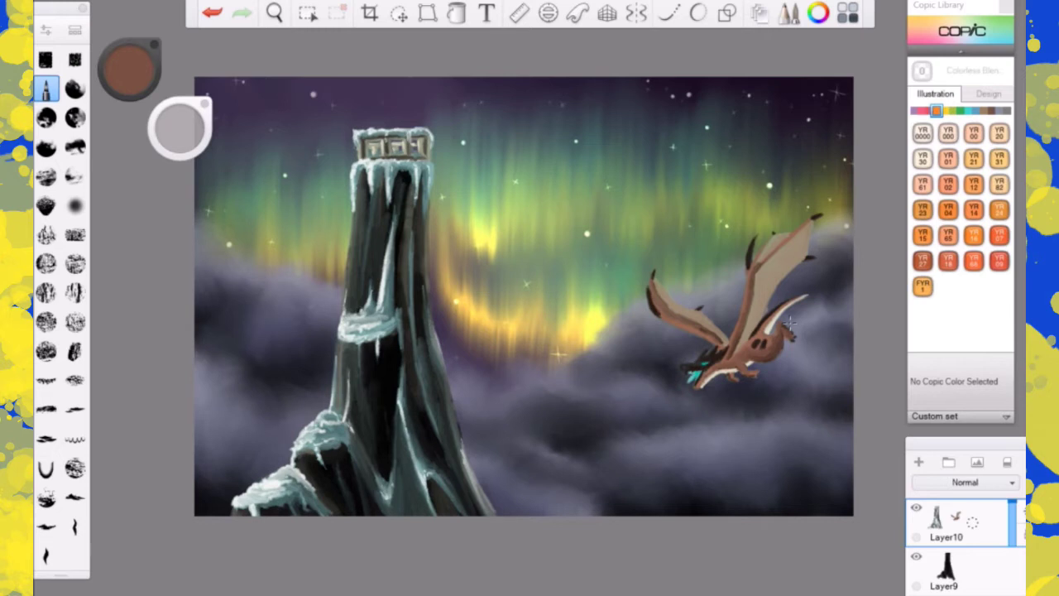
# - Repaint the front wing's membrane in its sampled tan and refine the base of the rear wing
pyautogui.moveTo(124, 79)
pyautogui.click(85, 132)
pyautogui.click(691, 311)
pyautogui.moveTo(658, 288)
pyautogui.mouseDown()
pyautogui.moveTo(712, 326)
pyautogui.moveTo(701, 323)
pyautogui.mouseUp()
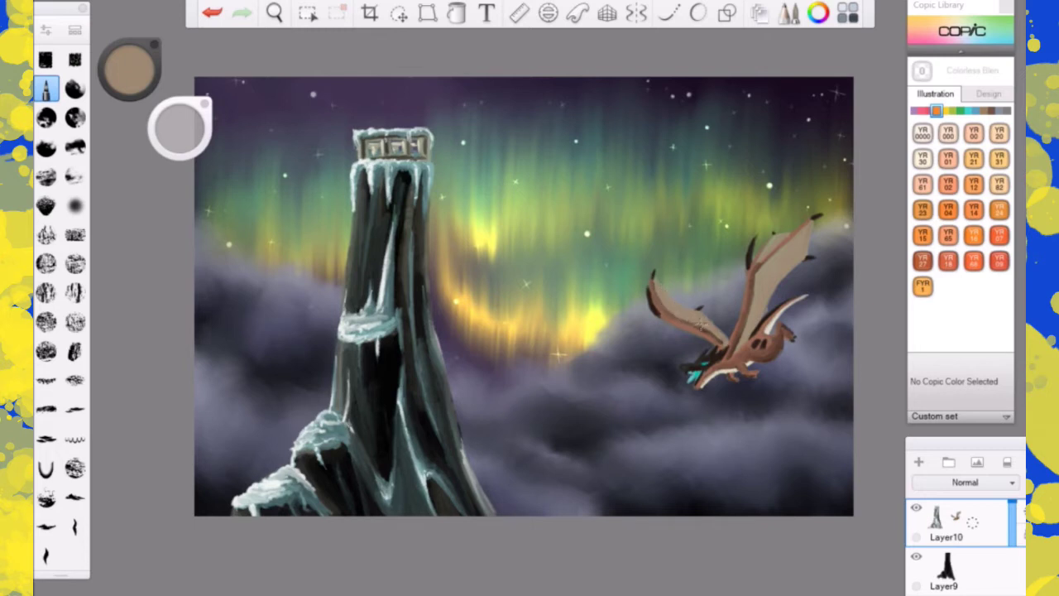
pyautogui.moveTo(657, 283)
pyautogui.mouseDown()
pyautogui.moveTo(668, 310)
pyautogui.moveTo(721, 336)
pyautogui.mouseUp()
pyautogui.moveTo(749, 309); pyautogui.dragTo(743, 333)
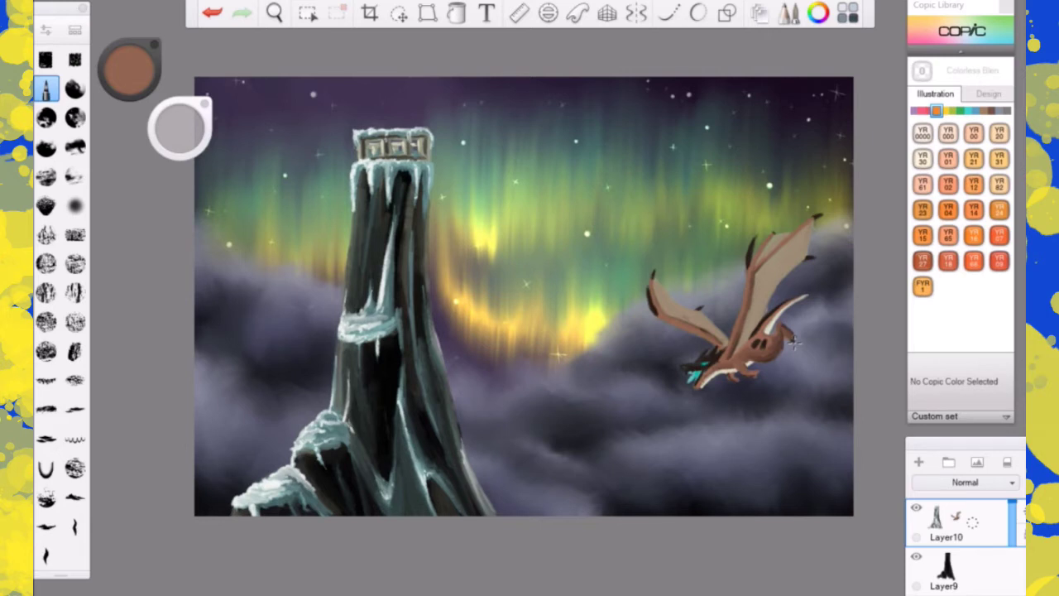
# - Add a layer above the dragon, set its blend mode to Multiply, and choose the Copic blue B66 Clematis
pyautogui.click(307, 12)
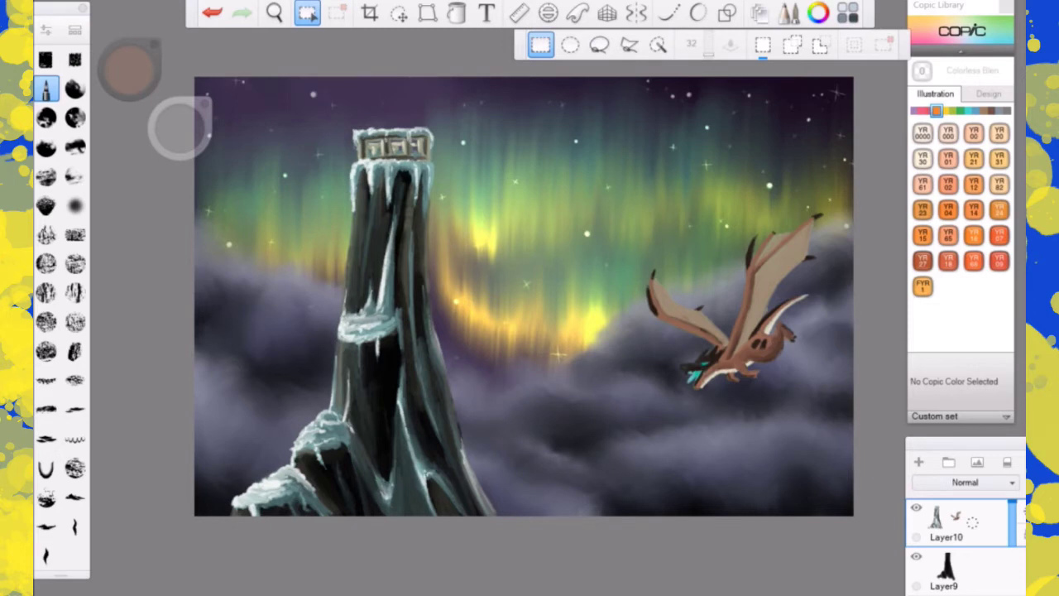
pyautogui.click(308, 13)
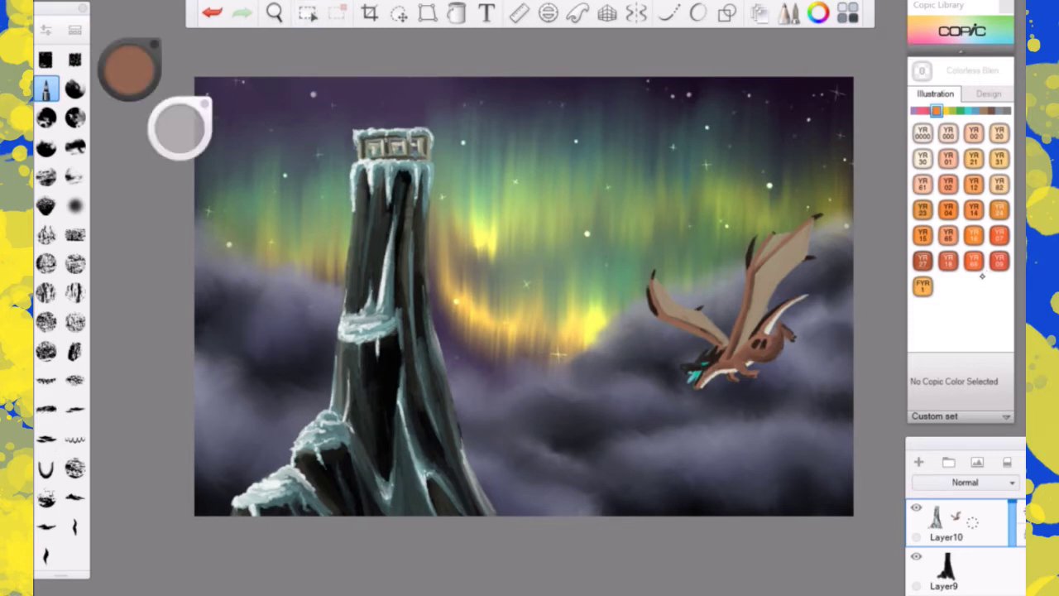
pyautogui.click(919, 461)
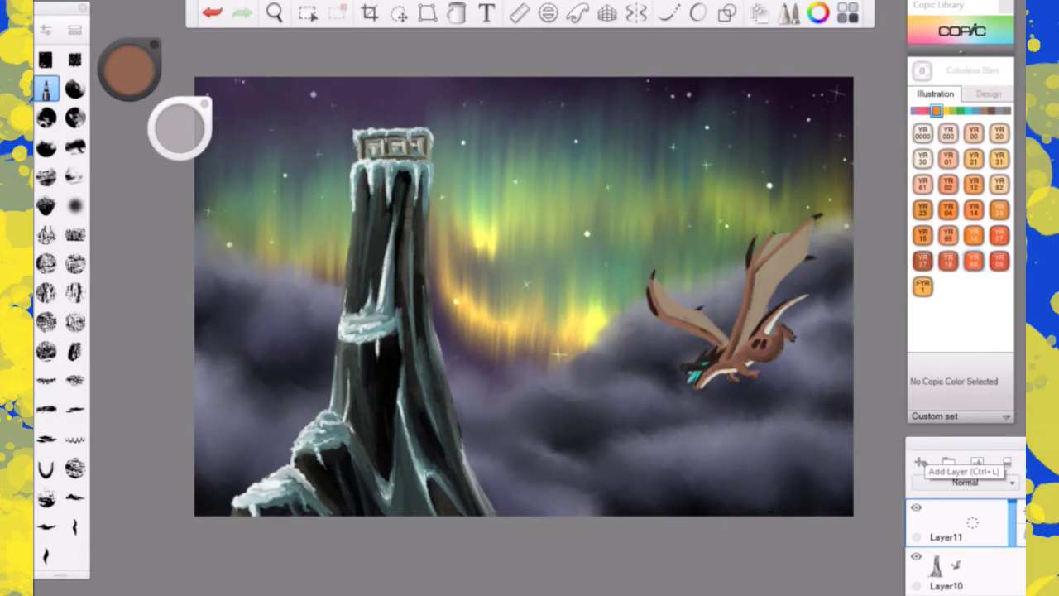
pyautogui.click(964, 482)
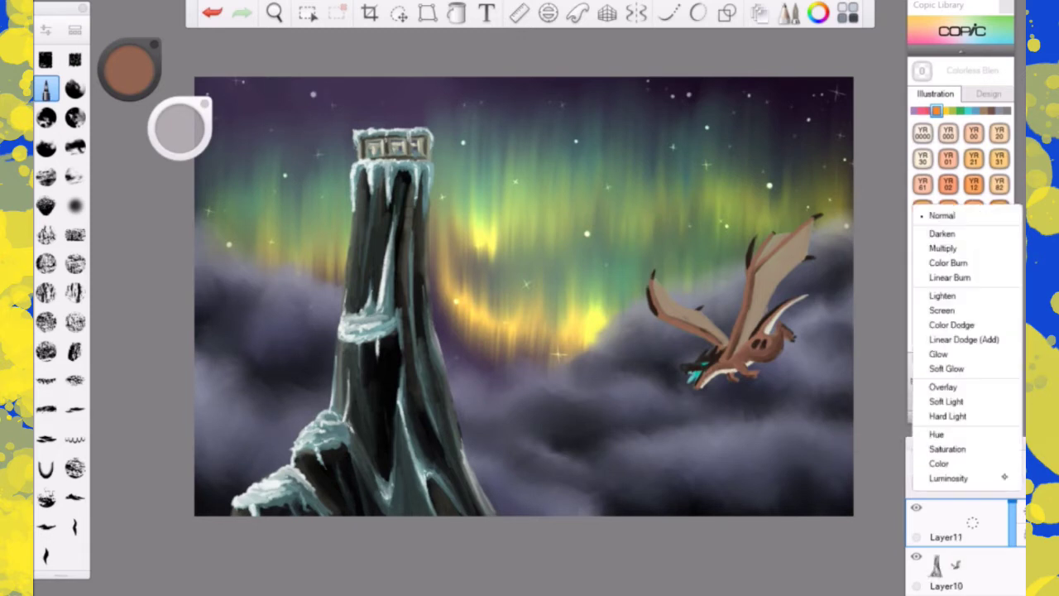
pyautogui.click(964, 246)
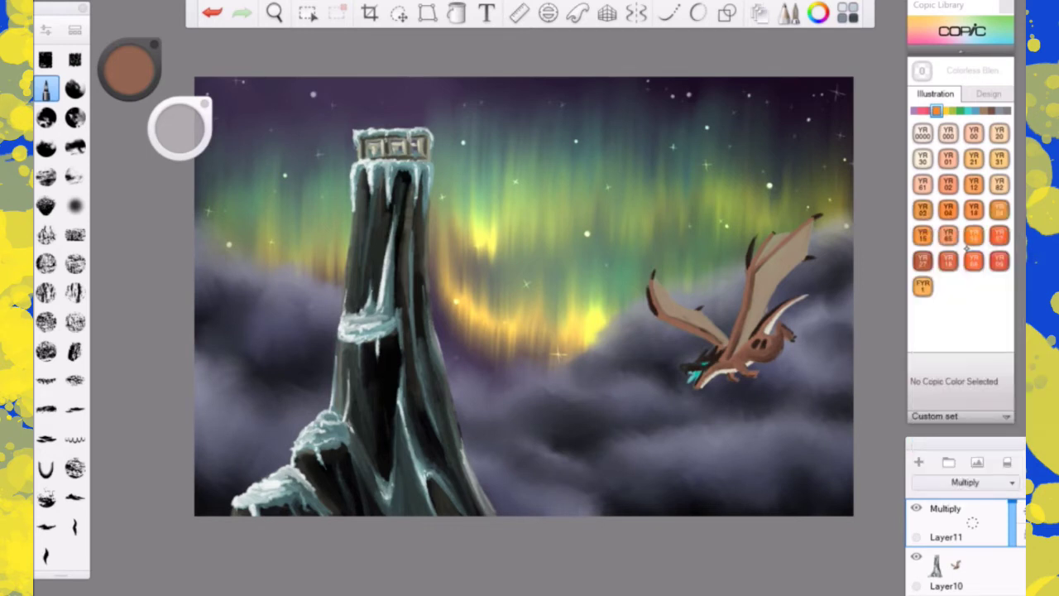
pyautogui.click(974, 110)
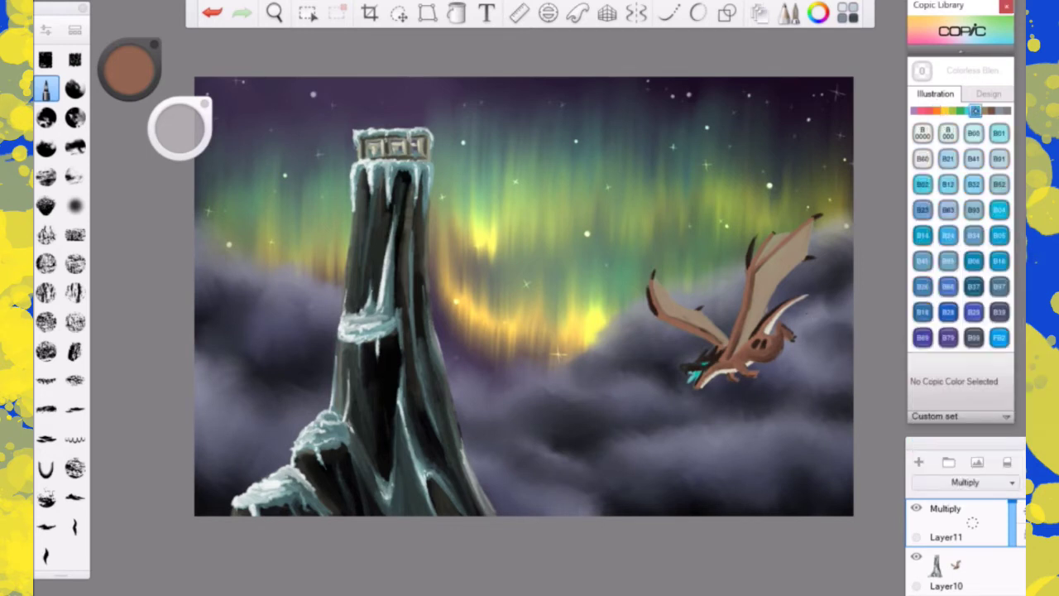
pyautogui.click(948, 287)
# - Paint blue shadows over the dragon's front wing and along its tail on the Multiply layer
pyautogui.moveTo(758, 285)
pyautogui.mouseDown()
pyautogui.moveTo(766, 250)
pyautogui.moveTo(784, 240)
pyautogui.moveTo(776, 266)
pyautogui.moveTo(800, 248)
pyautogui.moveTo(804, 227)
pyautogui.moveTo(756, 309)
pyautogui.mouseUp()
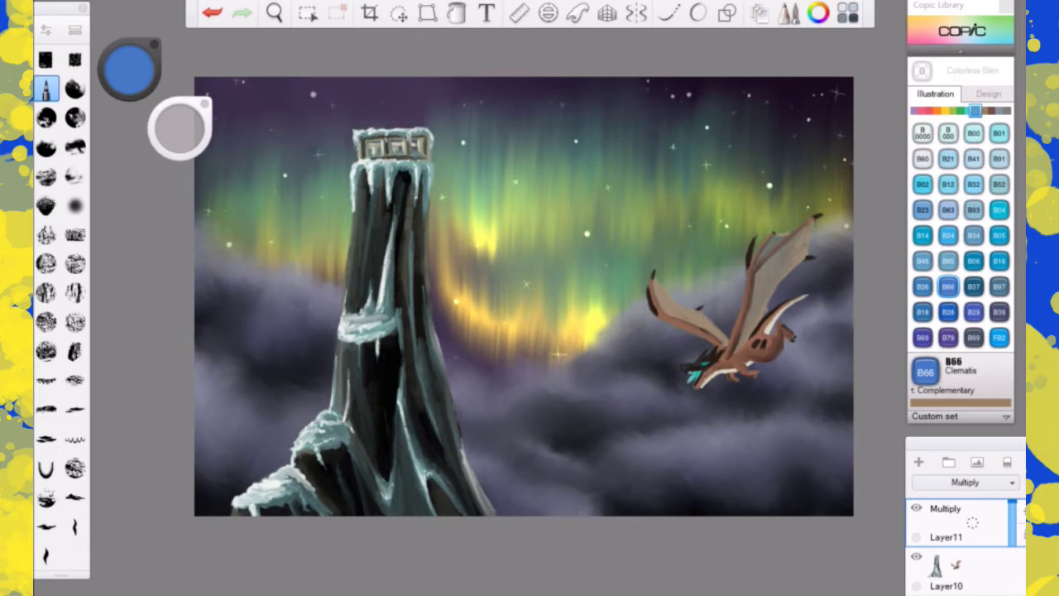
pyautogui.moveTo(724, 364)
pyautogui.mouseDown()
pyautogui.moveTo(755, 337)
pyautogui.moveTo(771, 340)
pyautogui.moveTo(759, 338)
pyautogui.moveTo(798, 298)
pyautogui.mouseUp()
pyautogui.moveTo(757, 336)
pyautogui.mouseDown()
pyautogui.moveTo(744, 347)
pyautogui.moveTo(759, 343)
pyautogui.mouseUp()
pyautogui.moveTo(805, 293); pyautogui.dragTo(796, 301)
pyautogui.moveTo(743, 346)
pyautogui.mouseDown()
pyautogui.moveTo(736, 354)
pyautogui.moveTo(749, 300)
pyautogui.moveTo(794, 237)
pyautogui.mouseUp()
pyautogui.moveTo(763, 275); pyautogui.dragTo(804, 231)
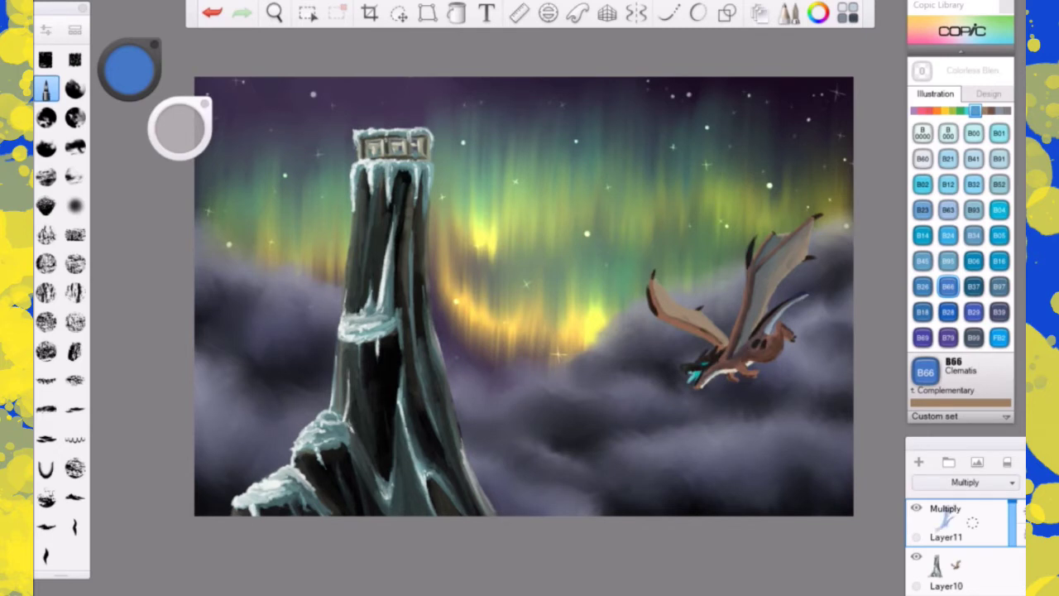
# - Extend the blue shading along the dragon's neck, belly, wing base and haunch
pyautogui.moveTo(738, 359)
pyautogui.mouseDown()
pyautogui.moveTo(754, 371)
pyautogui.moveTo(700, 386)
pyautogui.mouseUp()
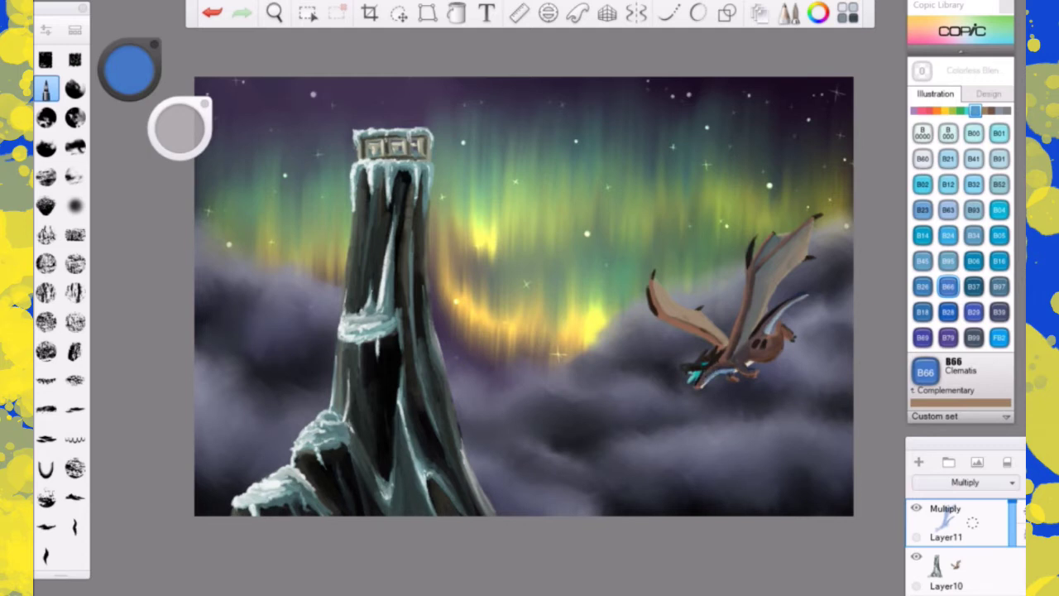
pyautogui.moveTo(751, 354)
pyautogui.mouseDown()
pyautogui.moveTo(744, 363)
pyautogui.moveTo(742, 312)
pyautogui.moveTo(776, 244)
pyautogui.moveTo(765, 288)
pyautogui.mouseUp()
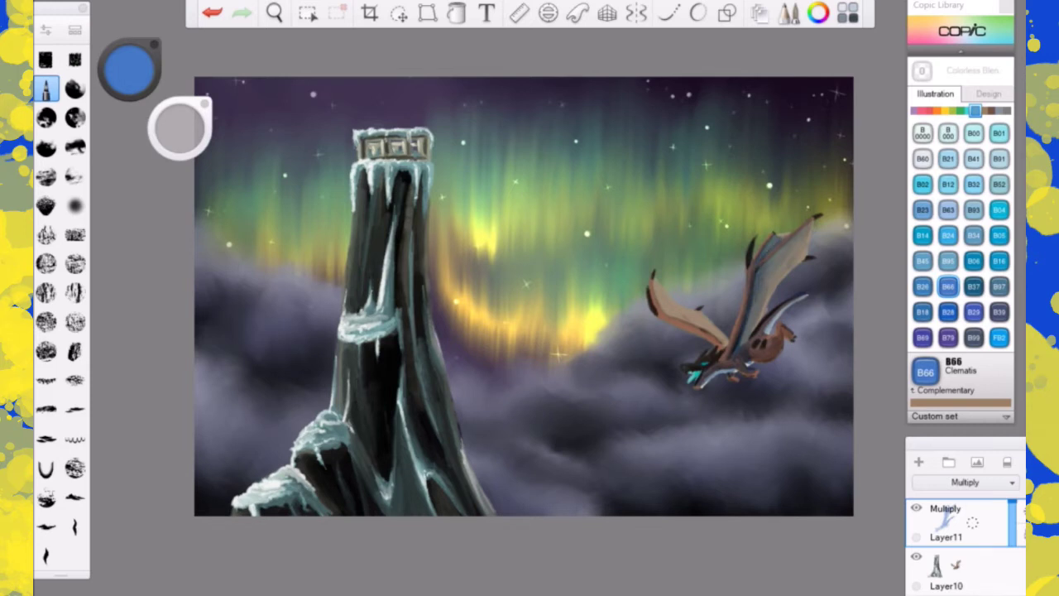
pyautogui.moveTo(739, 347)
pyautogui.mouseDown()
pyautogui.moveTo(743, 334)
pyautogui.moveTo(714, 373)
pyautogui.moveTo(761, 357)
pyautogui.mouseUp()
pyautogui.moveTo(754, 346)
pyautogui.mouseDown()
pyautogui.moveTo(774, 351)
pyautogui.moveTo(778, 321)
pyautogui.moveTo(793, 334)
pyautogui.mouseUp()
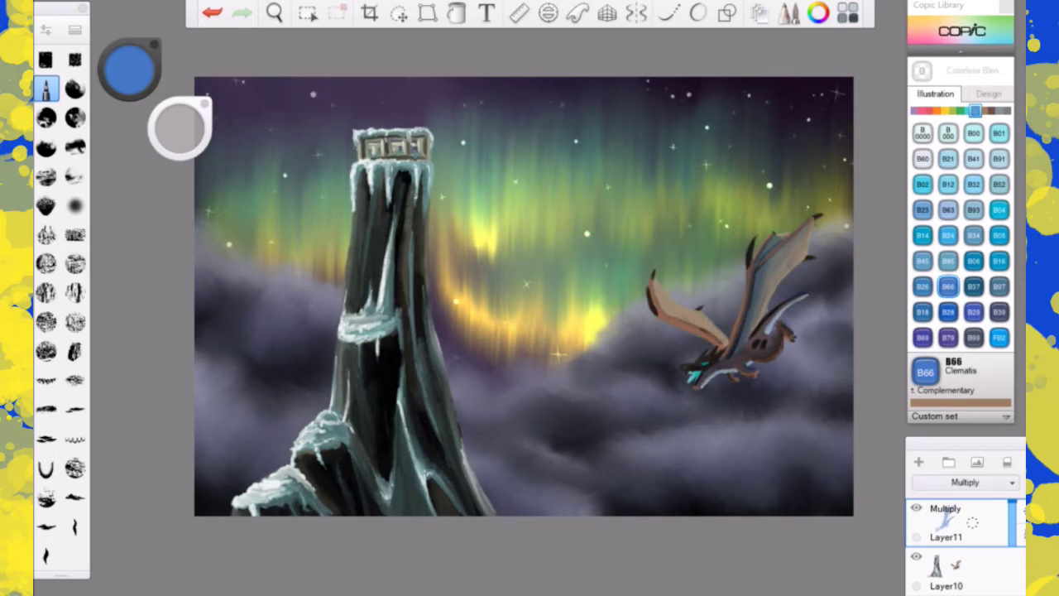
# - Shade the rear wing in blue and deepen the shadows across the front wing's membrane
pyautogui.moveTo(655, 308)
pyautogui.mouseDown()
pyautogui.moveTo(660, 288)
pyautogui.moveTo(657, 316)
pyautogui.mouseUp()
pyautogui.moveTo(652, 287)
pyautogui.mouseDown()
pyautogui.moveTo(655, 312)
pyautogui.moveTo(683, 324)
pyautogui.moveTo(655, 285)
pyautogui.moveTo(679, 313)
pyautogui.moveTo(725, 322)
pyautogui.moveTo(665, 290)
pyautogui.moveTo(724, 336)
pyautogui.moveTo(660, 308)
pyautogui.moveTo(654, 293)
pyautogui.moveTo(726, 339)
pyautogui.mouseUp()
pyautogui.moveTo(662, 281)
pyautogui.mouseDown()
pyautogui.moveTo(706, 315)
pyautogui.moveTo(660, 314)
pyautogui.moveTo(709, 343)
pyautogui.mouseUp()
pyautogui.moveTo(778, 233)
pyautogui.mouseDown()
pyautogui.moveTo(796, 226)
pyautogui.moveTo(760, 260)
pyautogui.moveTo(779, 256)
pyautogui.mouseUp()
pyautogui.moveTo(765, 270); pyautogui.dragTo(756, 288)
pyautogui.moveTo(797, 245); pyautogui.dragTo(750, 326)
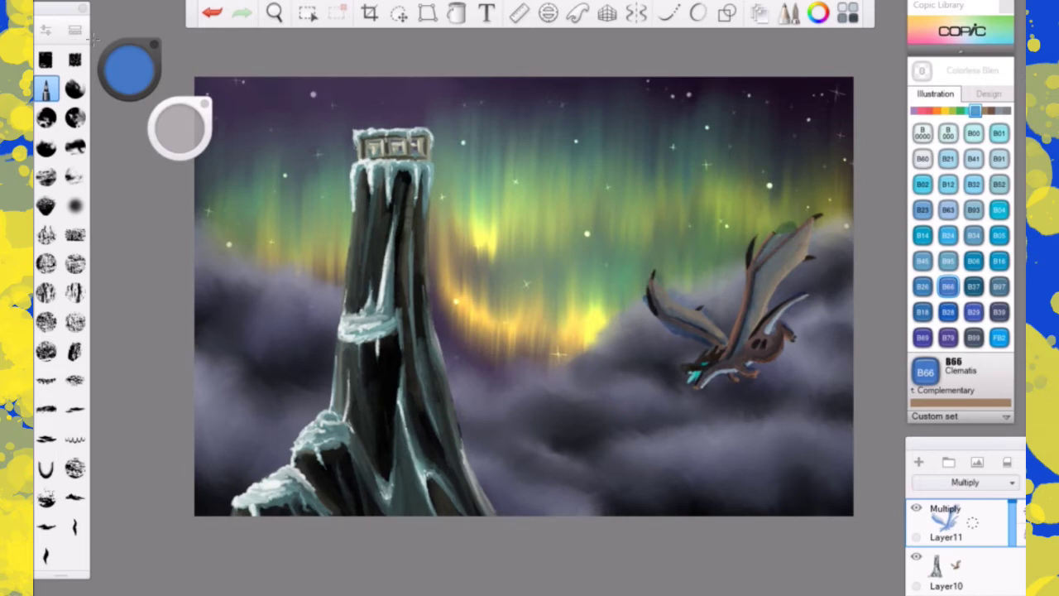
# - Switch to a Basic eraser, adjust it, and erase the blue shading that spilled outside the dragon's wings
pyautogui.click(74, 30)
pyautogui.click(184, 245)
pyautogui.click(300, 76)
pyautogui.moveTo(178, 124); pyautogui.dragTo(115, 114)
pyautogui.moveTo(178, 122)
pyautogui.mouseDown()
pyautogui.moveTo(93, 103)
pyautogui.moveTo(165, 134)
pyautogui.mouseUp()
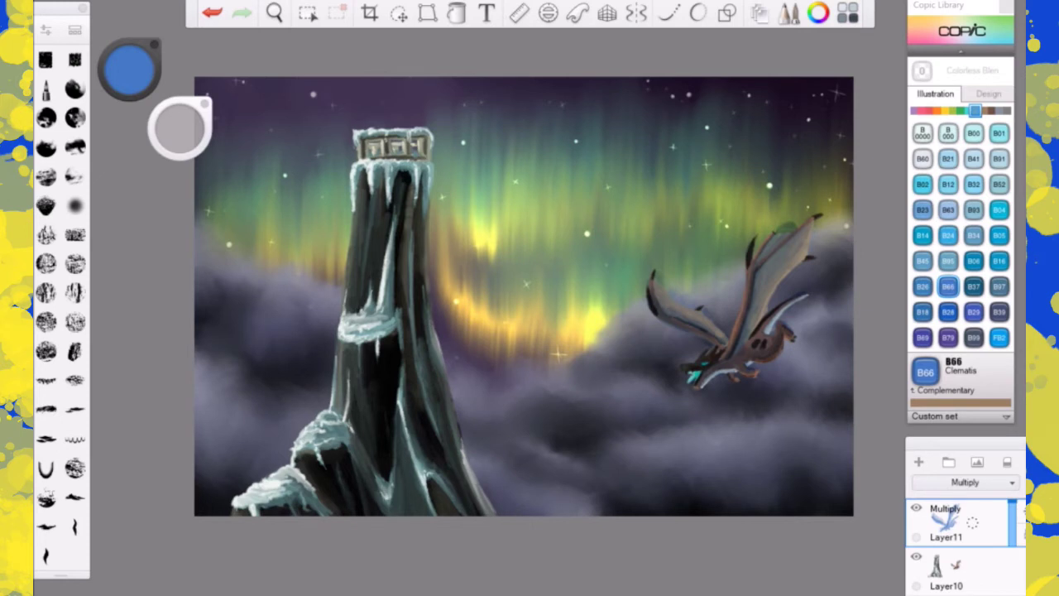
pyautogui.moveTo(157, 127); pyautogui.dragTo(186, 135)
pyautogui.moveTo(162, 129); pyautogui.dragTo(175, 134)
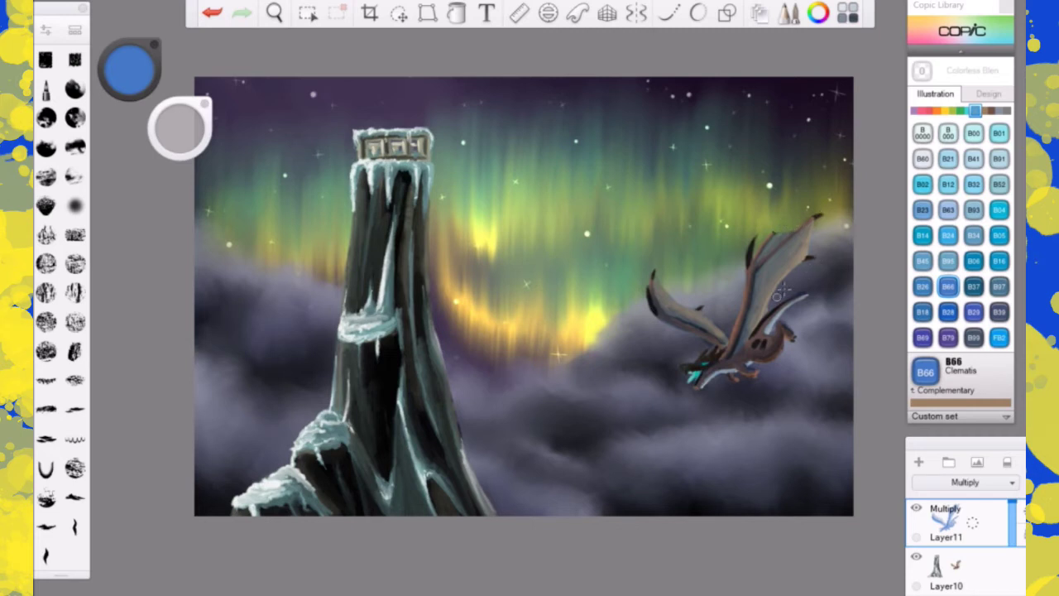
pyautogui.click(212, 12)
pyautogui.moveTo(709, 344); pyautogui.dragTo(725, 341)
# - Add two layers above the shading layer and set the lower one's blend mode to Glow
pyautogui.click(918, 461)
pyautogui.click(918, 462)
pyautogui.click(965, 482)
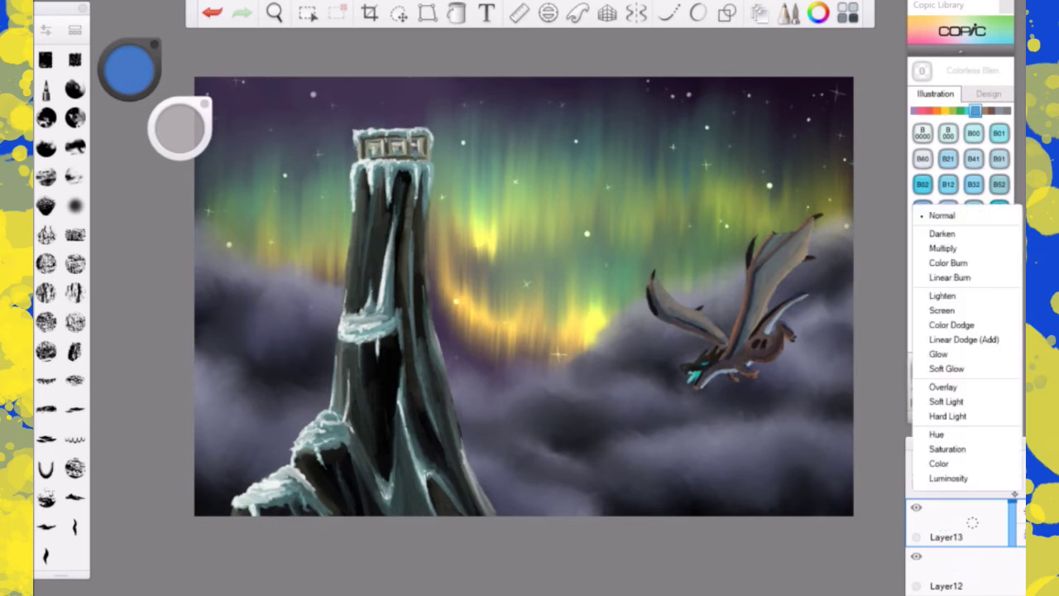
pyautogui.click(983, 569)
pyautogui.moveTo(964, 445)
pyautogui.mouseDown()
pyautogui.moveTo(942, 390)
pyautogui.moveTo(966, 416)
pyautogui.moveTo(961, 439)
pyautogui.mouseUp()
pyautogui.click(963, 477)
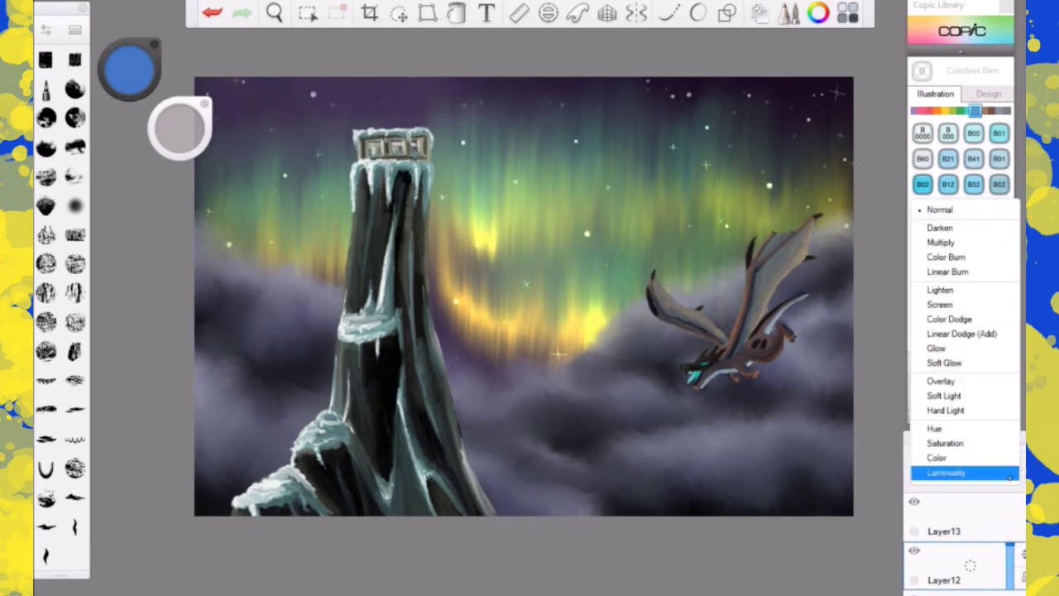
pyautogui.click(959, 349)
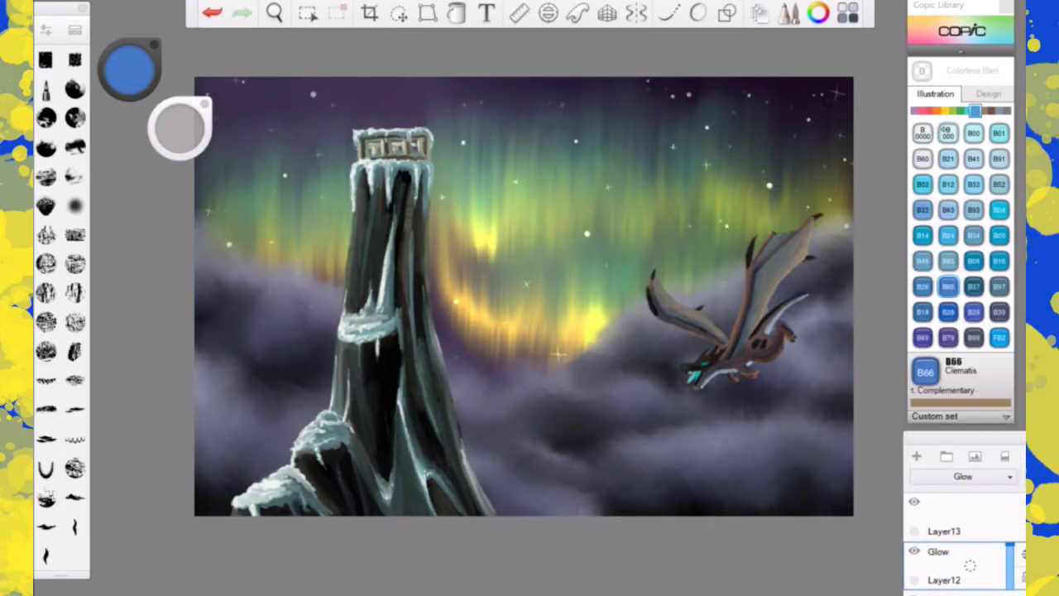
# - Paint a glow on the dragon's eye and mouth with the Detail Brush in Copic B60 Pale Blue Gray
pyautogui.click(45, 88)
pyautogui.click(922, 158)
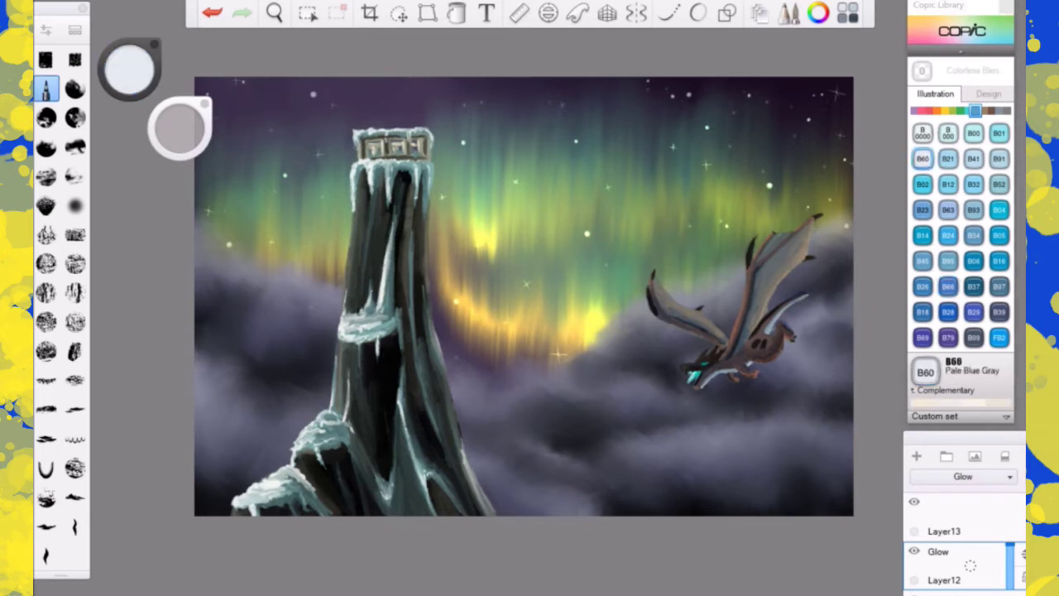
pyautogui.moveTo(699, 370); pyautogui.dragTo(691, 379)
pyautogui.moveTo(695, 374); pyautogui.dragTo(689, 382)
# - On the dragon's base layer, darken a brown sampled from the front wing and paint the spike on its leading edge
pyautogui.moveTo(957, 439); pyautogui.dragTo(948, 385)
pyautogui.click(947, 588)
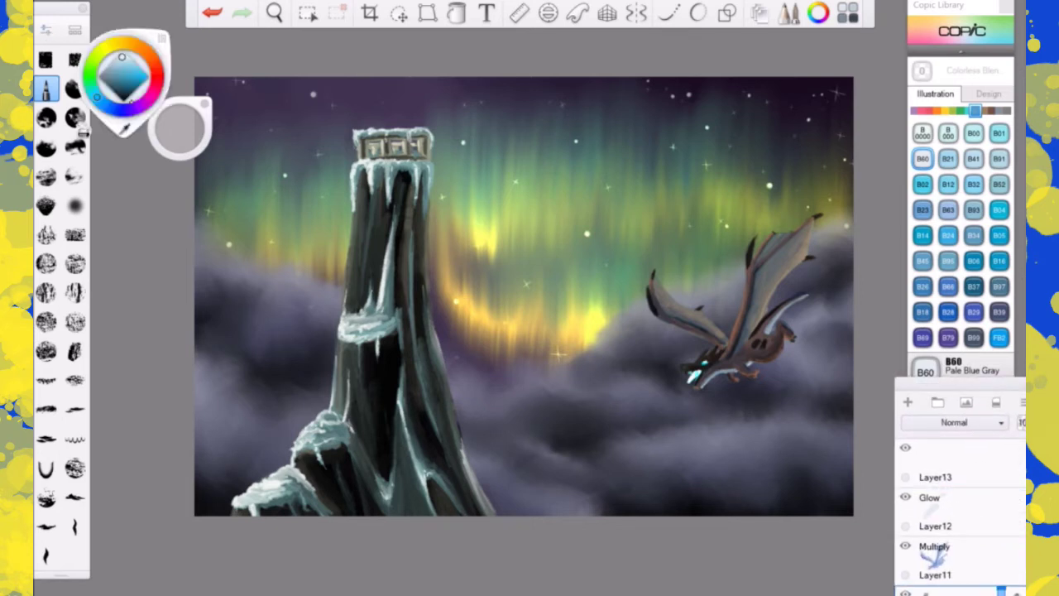
pyautogui.keyDown('alt'); pyautogui.click(805, 228); pyautogui.keyUp('alt')
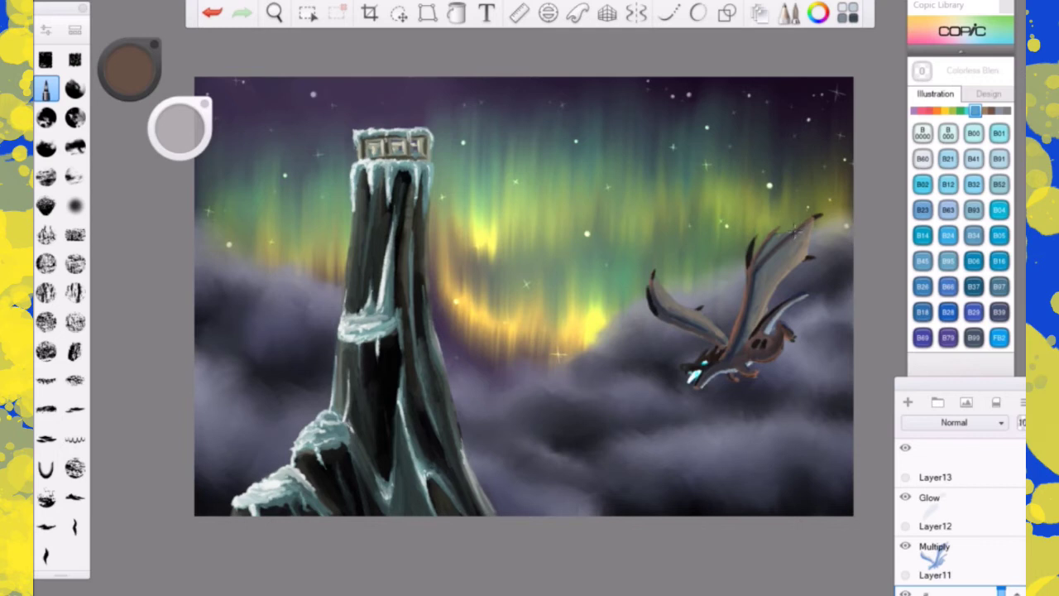
pyautogui.moveTo(123, 80); pyautogui.dragTo(123, 107)
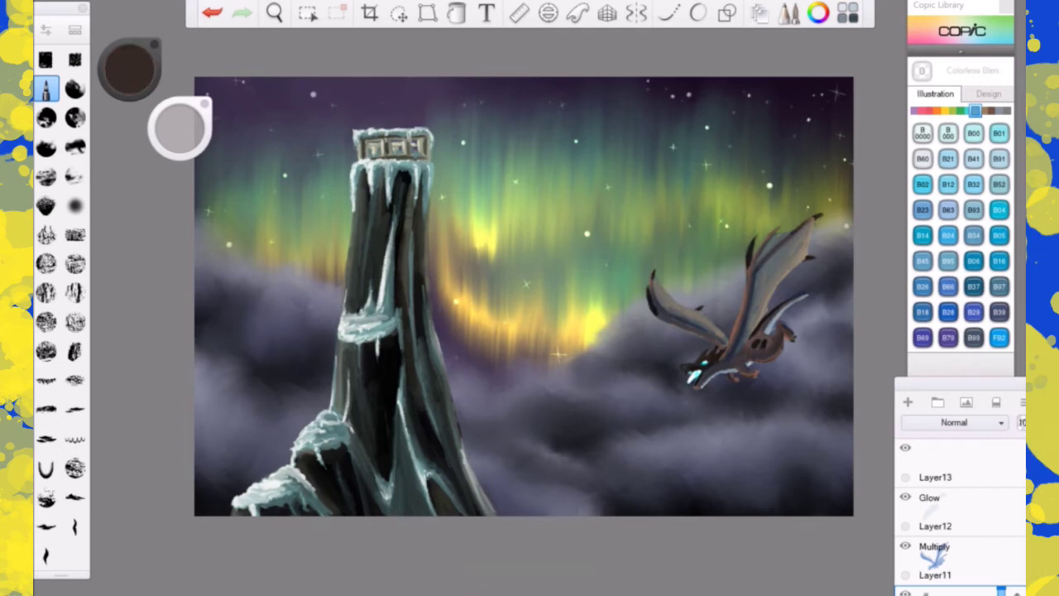
pyautogui.moveTo(762, 241); pyautogui.dragTo(756, 252)
# - On the top layer, paint tan highlights along the wing edges and near-black details on the dragon's body and tail
pyautogui.click(962, 464)
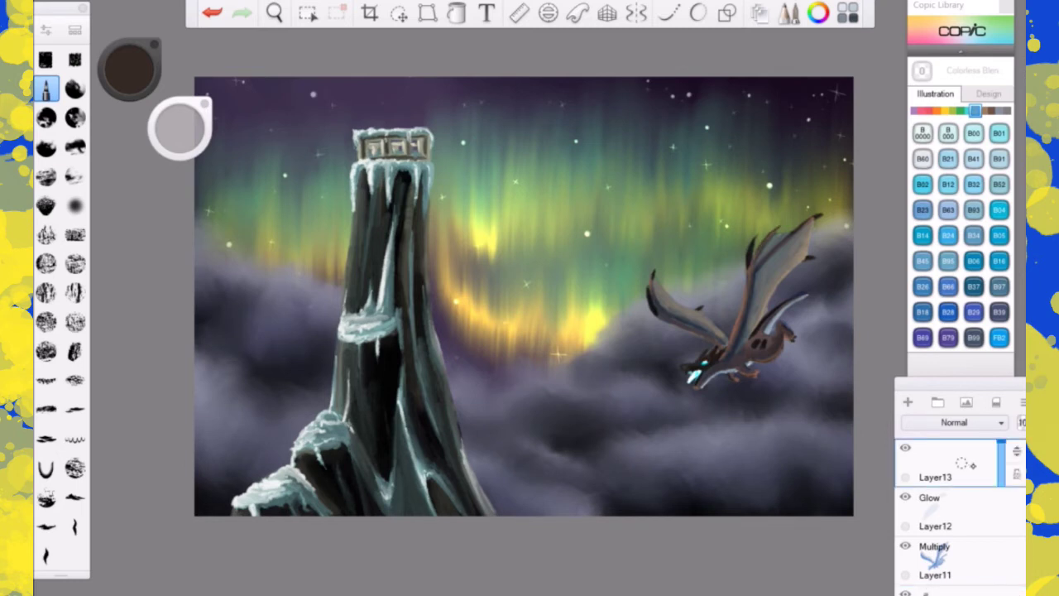
pyautogui.moveTo(129, 73); pyautogui.dragTo(122, 126)
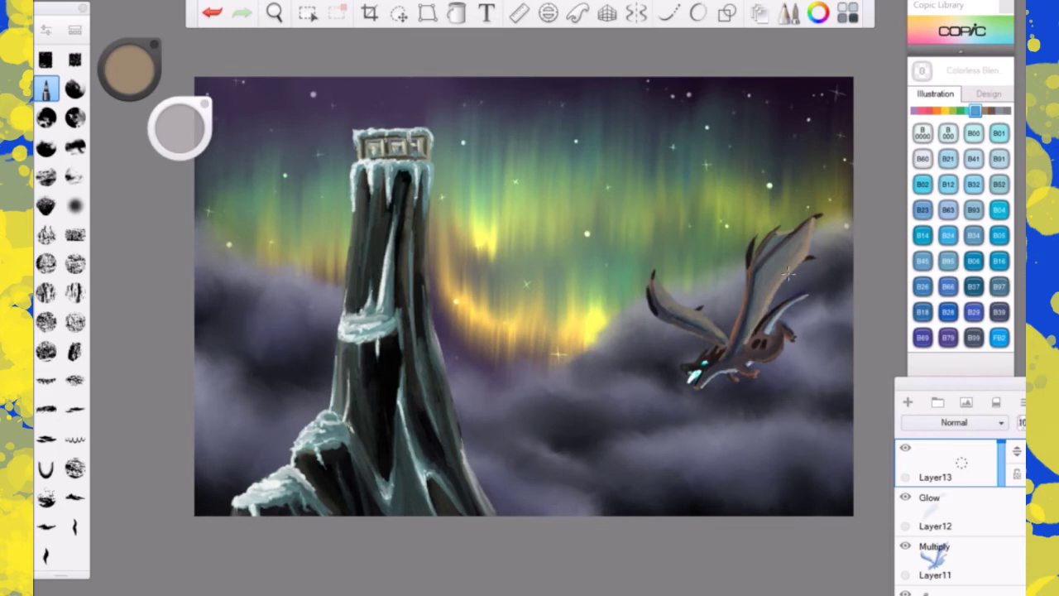
pyautogui.moveTo(654, 276); pyautogui.dragTo(701, 307)
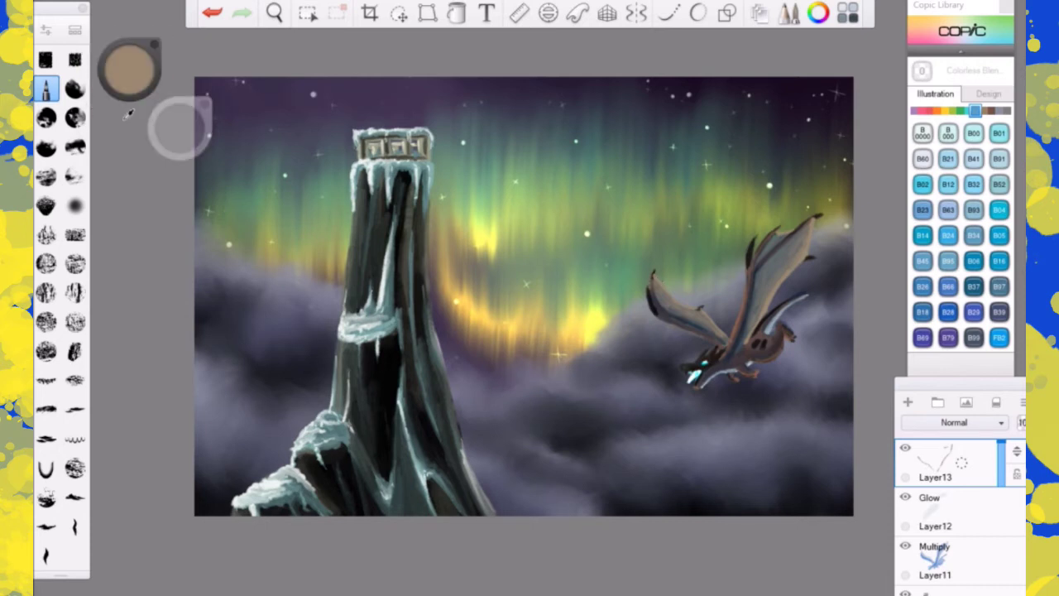
pyautogui.click(748, 251)
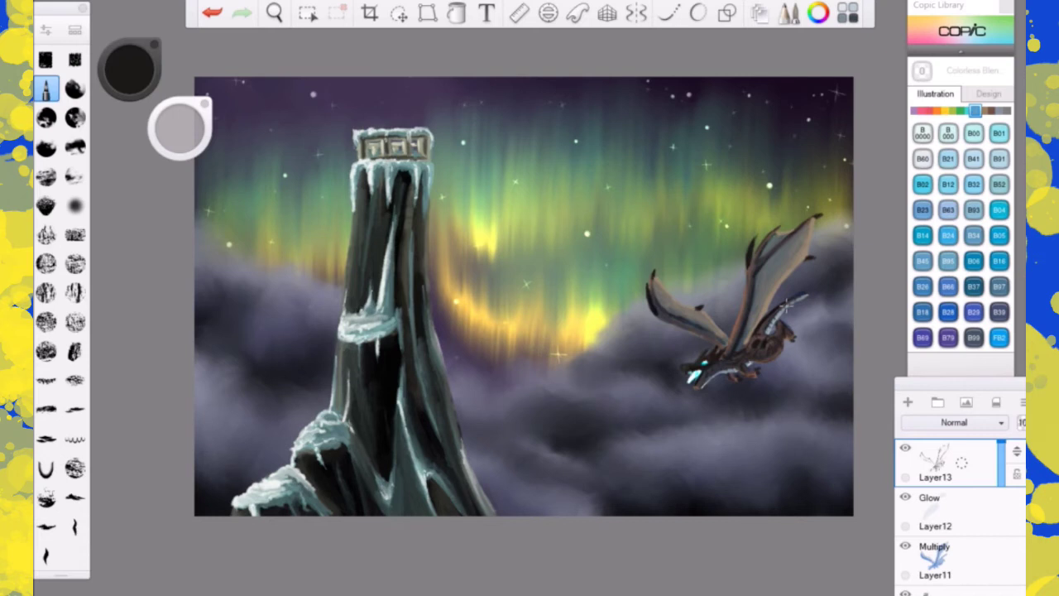
# - Try a smaller Wash copy brush on the dragon's Multiply shading layer
pyautogui.click(74, 30)
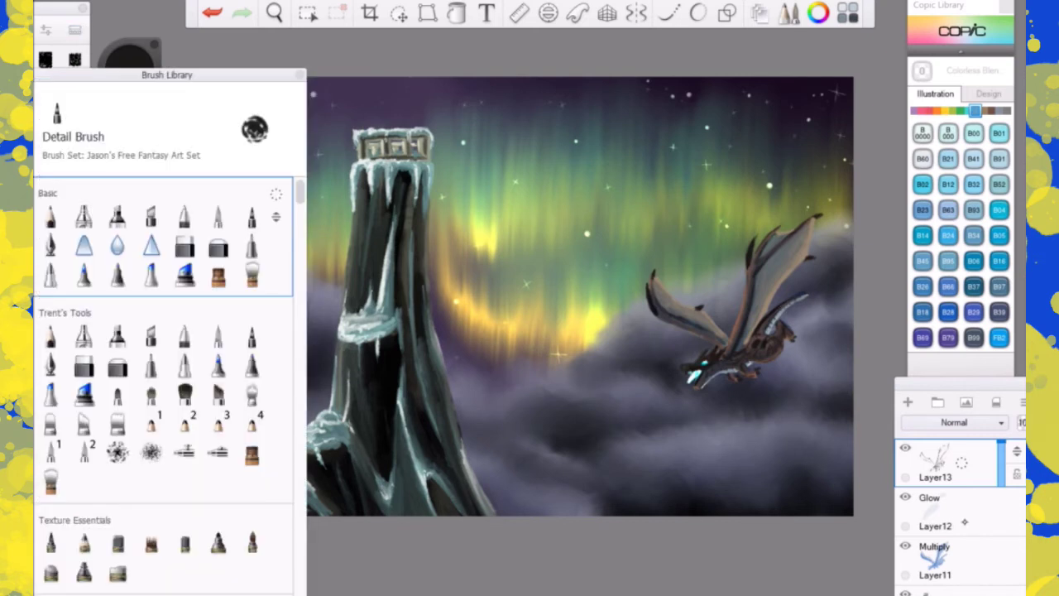
pyautogui.click(972, 553)
pyautogui.click(253, 274)
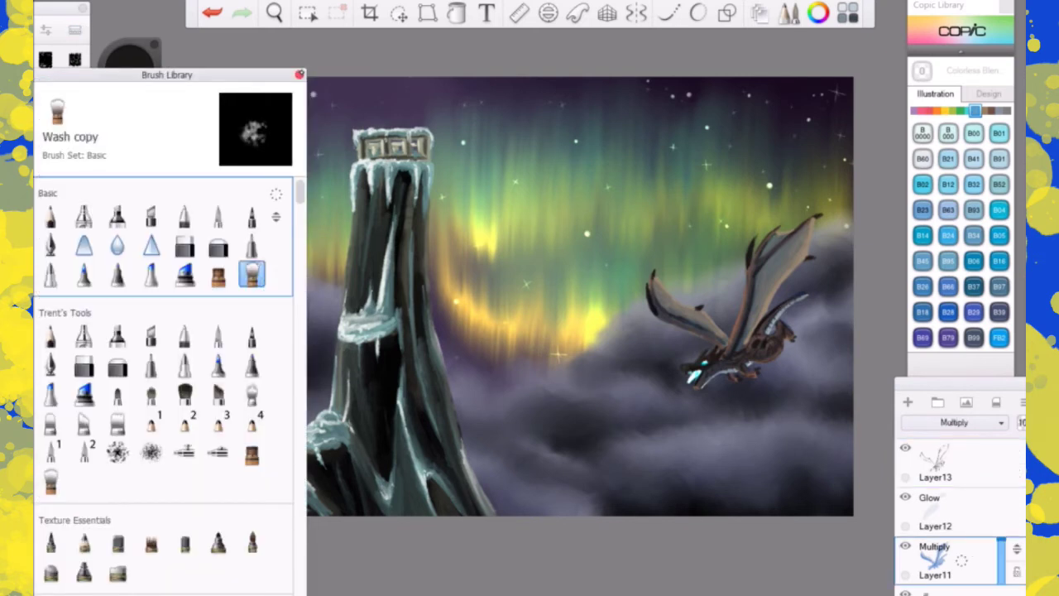
pyautogui.click(299, 75)
pyautogui.press('[')
pyautogui.press('[')
pyautogui.press('[')
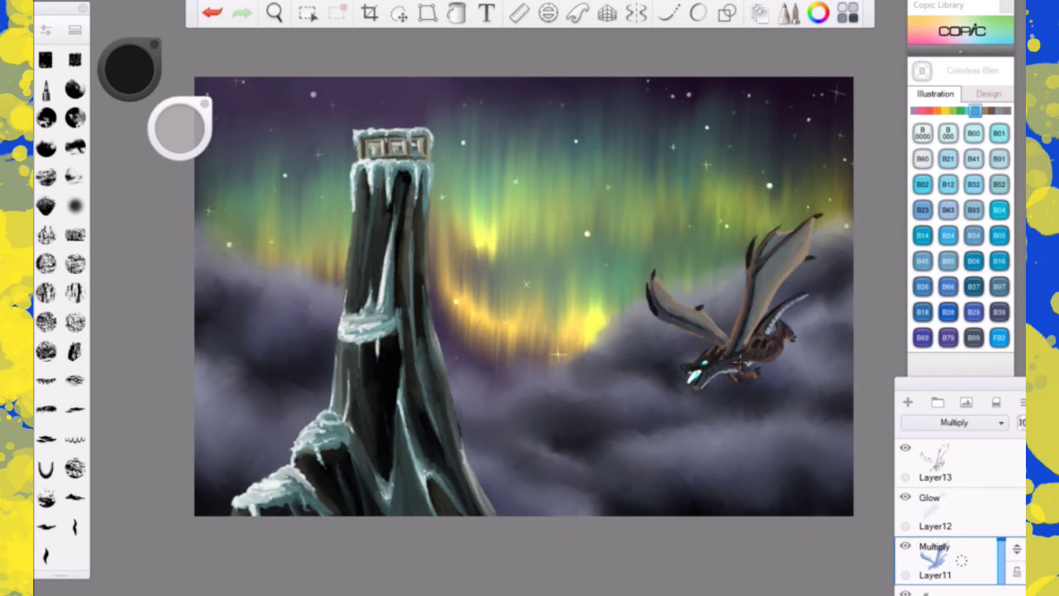
# - Select the Glow layer, switch to a pen from the Basic brush set, and choose Copic B60 Pale Blue Gray
pyautogui.click(972, 508)
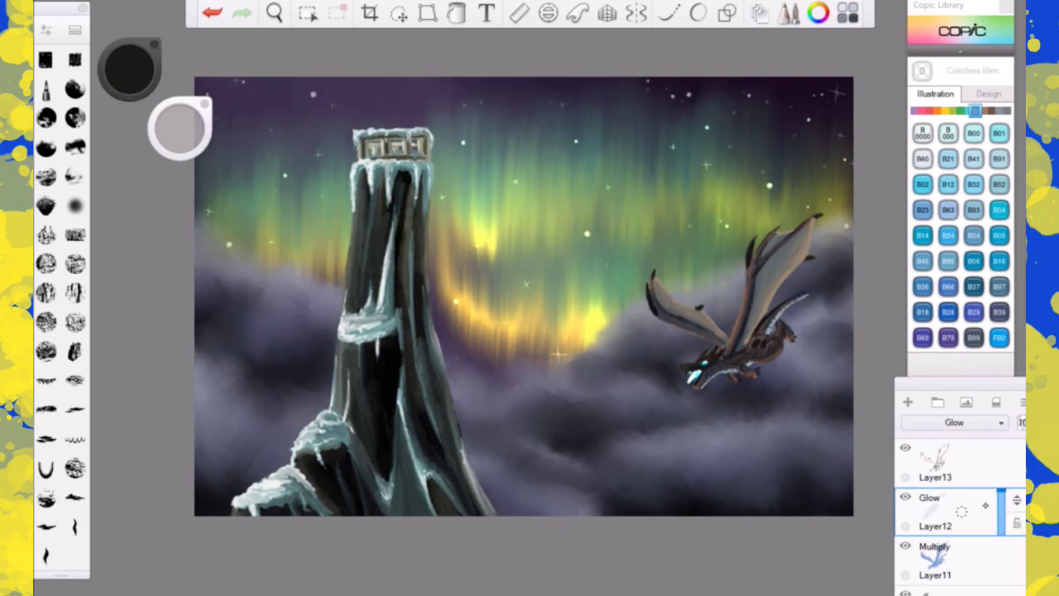
pyautogui.click(76, 30)
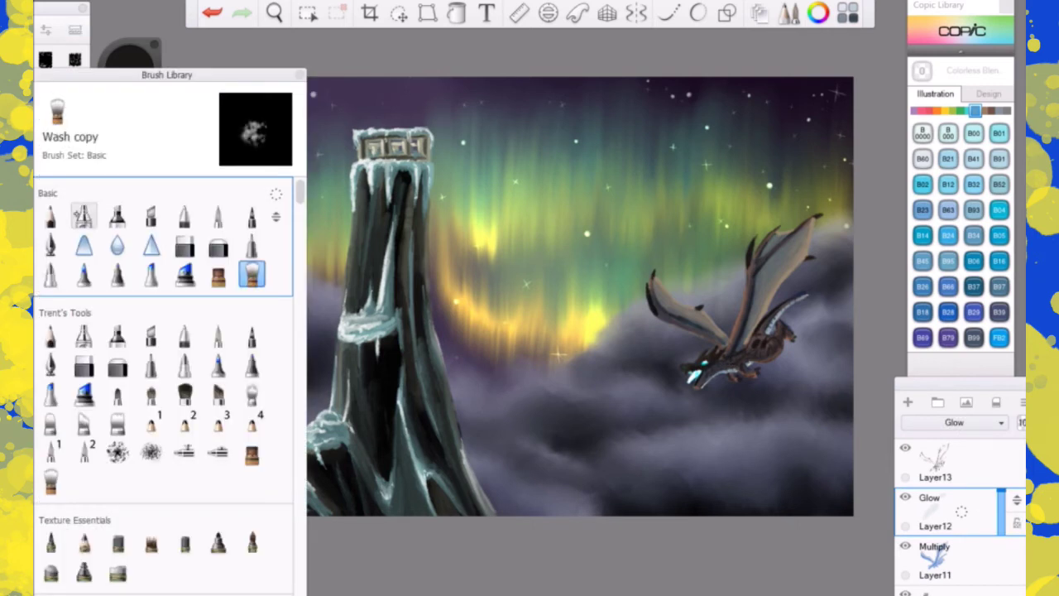
pyautogui.doubleClick(50, 244)
pyautogui.click(403, 60)
pyautogui.click(299, 74)
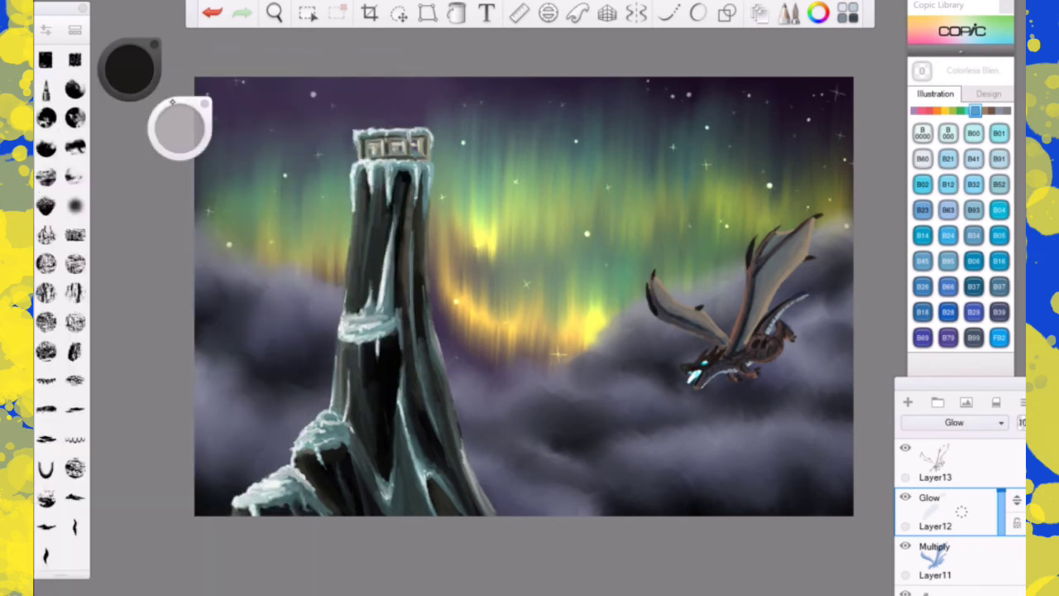
pyautogui.click(922, 158)
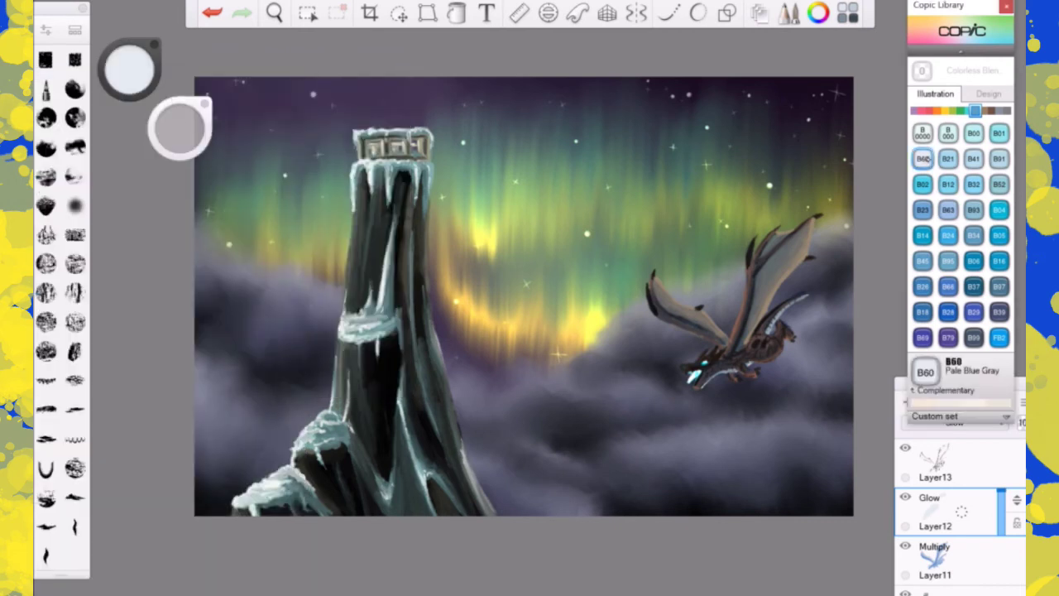
# - Try a signature in the painting's lower-right corner and undo its strokes
pyautogui.moveTo(769, 480)
pyautogui.mouseDown()
pyautogui.moveTo(775, 498)
pyautogui.moveTo(817, 490)
pyautogui.moveTo(799, 499)
pyautogui.moveTo(809, 508)
pyautogui.mouseUp()
pyautogui.click(213, 13)
pyautogui.click(213, 13)
pyautogui.click(213, 13)
pyautogui.hotkey('ctrl', 'z')
pyautogui.hotkey('ctrl', 'z')
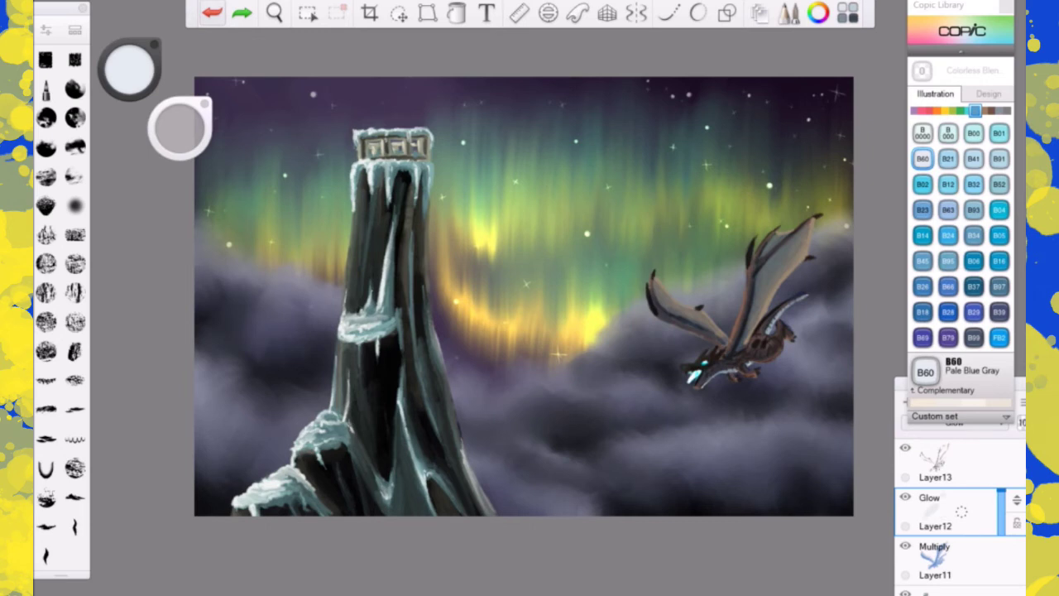
# - Sign the painting's lower-right corner with the artist's initials and the date 07/26/17 in pale blue gray
pyautogui.click(274, 13)
pyautogui.moveTo(804, 500); pyautogui.dragTo(830, 318)
pyautogui.moveTo(831, 281); pyautogui.dragTo(638, 190)
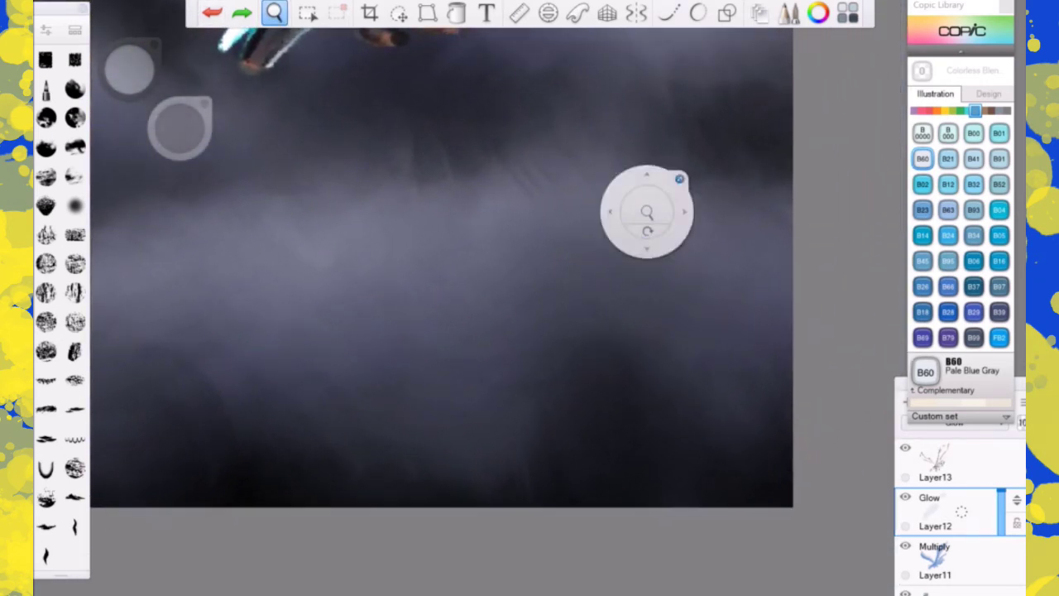
pyautogui.click(680, 178)
pyautogui.moveTo(628, 435)
pyautogui.mouseDown()
pyautogui.moveTo(668, 433)
pyautogui.moveTo(690, 414)
pyautogui.moveTo(722, 423)
pyautogui.mouseUp()
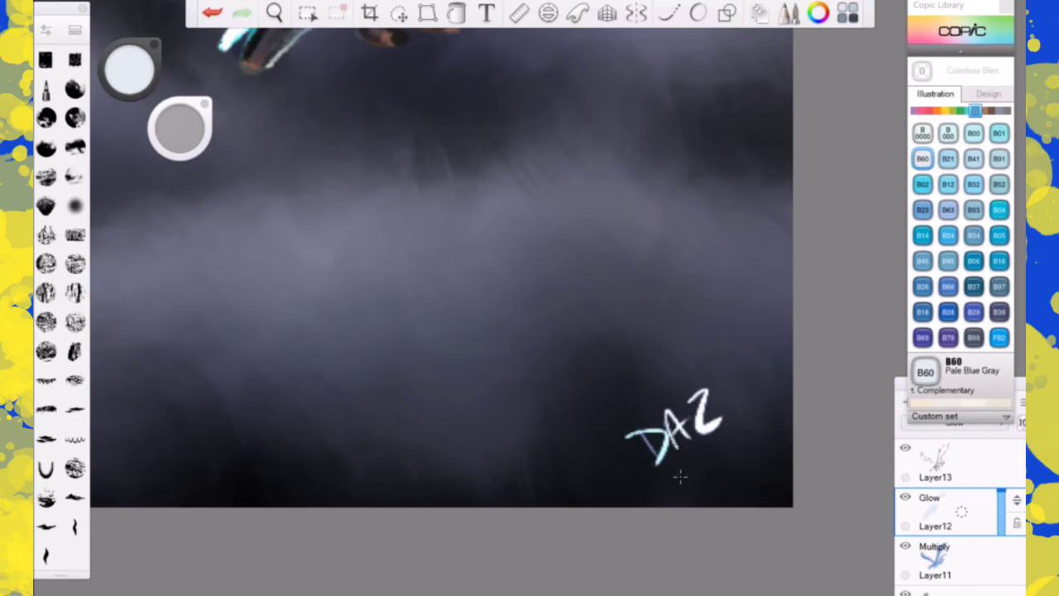
pyautogui.moveTo(669, 481); pyautogui.dragTo(677, 494)
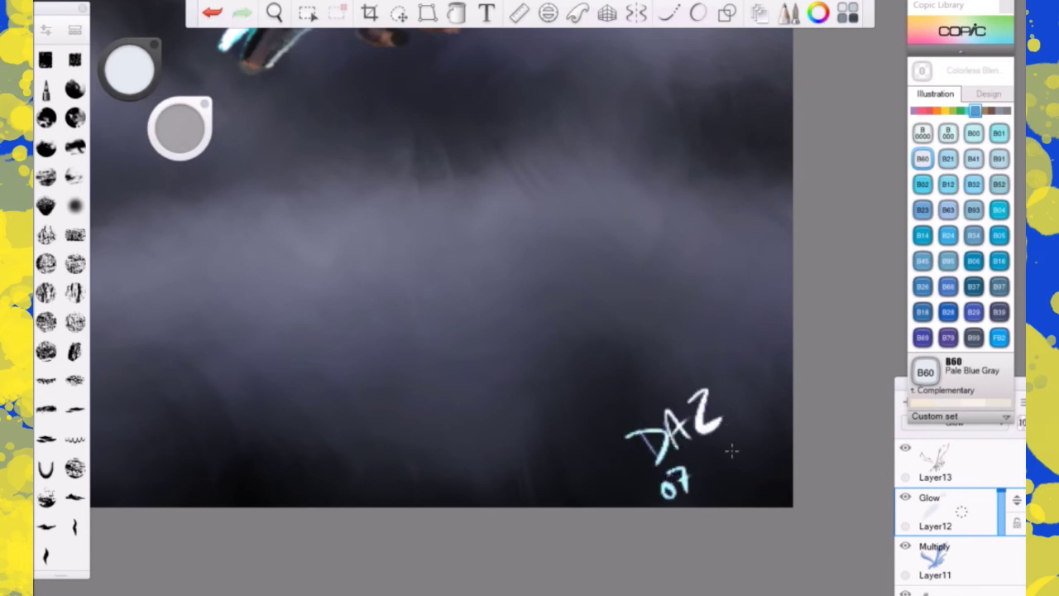
pyautogui.moveTo(701, 450)
pyautogui.mouseDown()
pyautogui.moveTo(697, 495)
pyautogui.moveTo(728, 478)
pyautogui.moveTo(727, 456)
pyautogui.moveTo(740, 463)
pyautogui.mouseUp()
pyautogui.moveTo(751, 419)
pyautogui.mouseDown()
pyautogui.moveTo(744, 469)
pyautogui.moveTo(756, 452)
pyautogui.moveTo(774, 455)
pyautogui.moveTo(785, 431)
pyautogui.mouseUp()
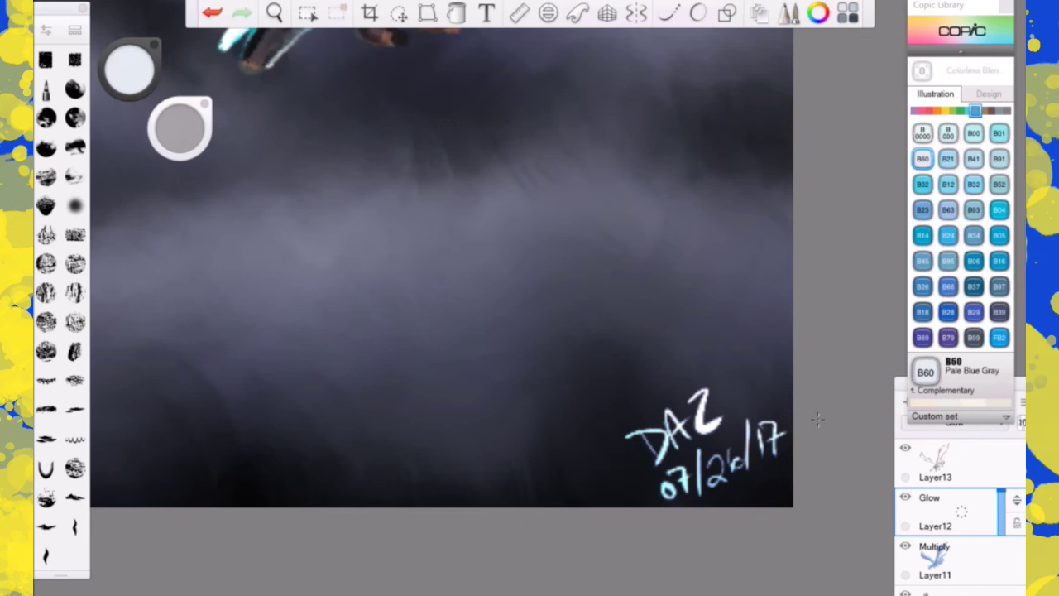
# - Review the whole signed painting with the color and brush pucks moved clear of the canvas
pyautogui.click(278, 8)
pyautogui.moveTo(536, 293); pyautogui.dragTo(569, 435)
pyautogui.moveTo(551, 397); pyautogui.dragTo(721, 490)
pyautogui.moveTo(531, 261)
pyautogui.mouseDown()
pyautogui.moveTo(559, 317)
pyautogui.moveTo(597, 349)
pyautogui.mouseUp()
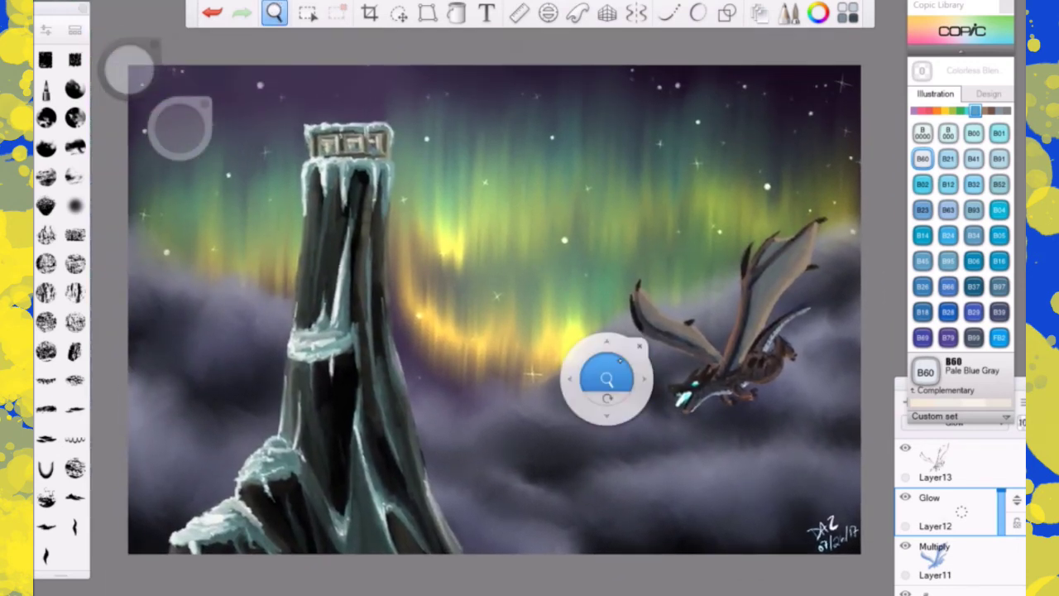
pyautogui.click(639, 346)
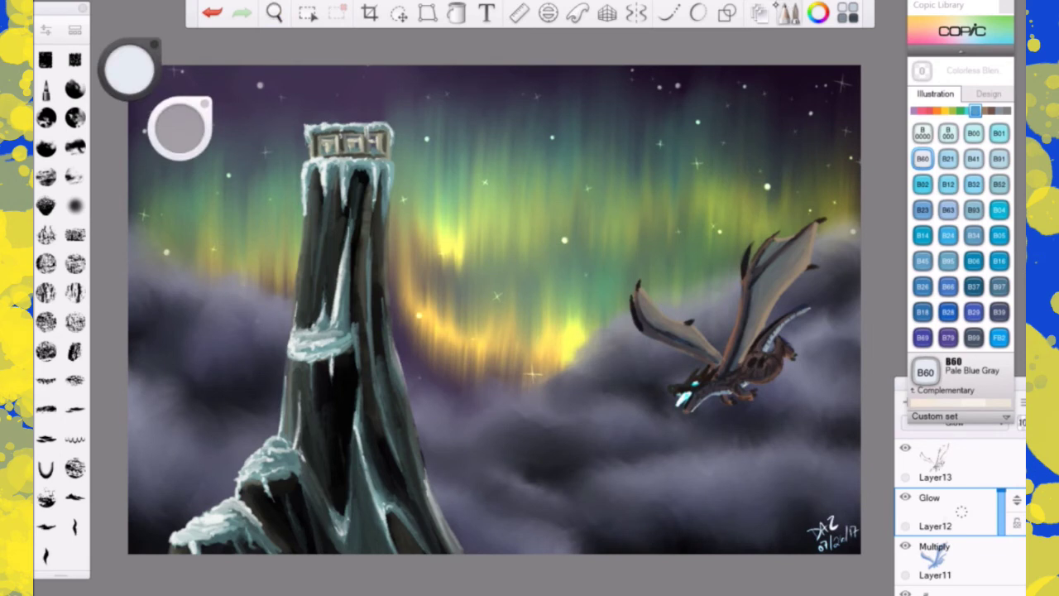
pyautogui.moveTo(182, 101); pyautogui.dragTo(165, 5)
pyautogui.moveTo(130, 97); pyautogui.dragTo(109, 58)
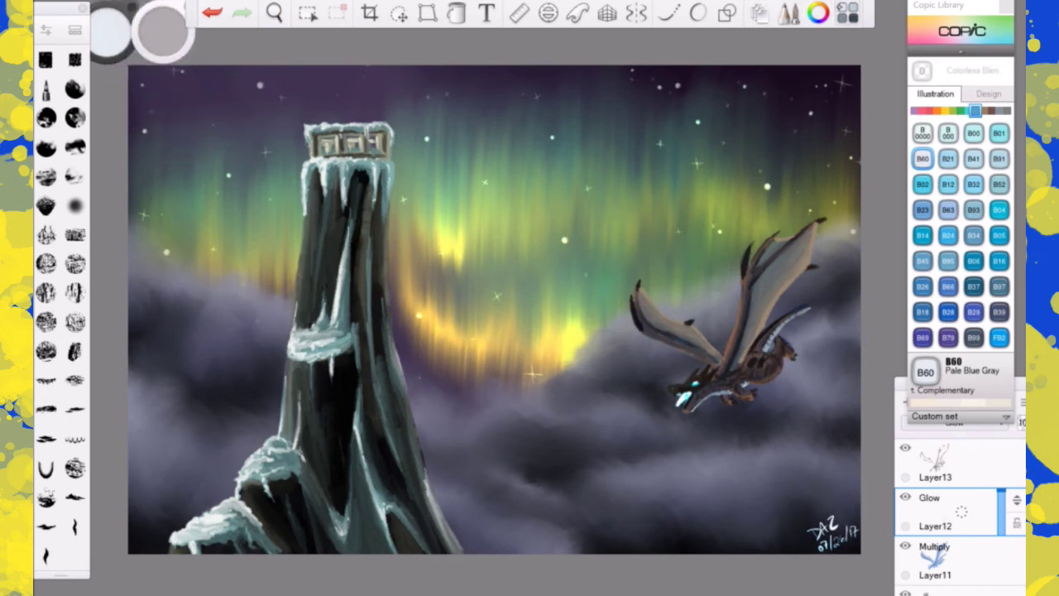